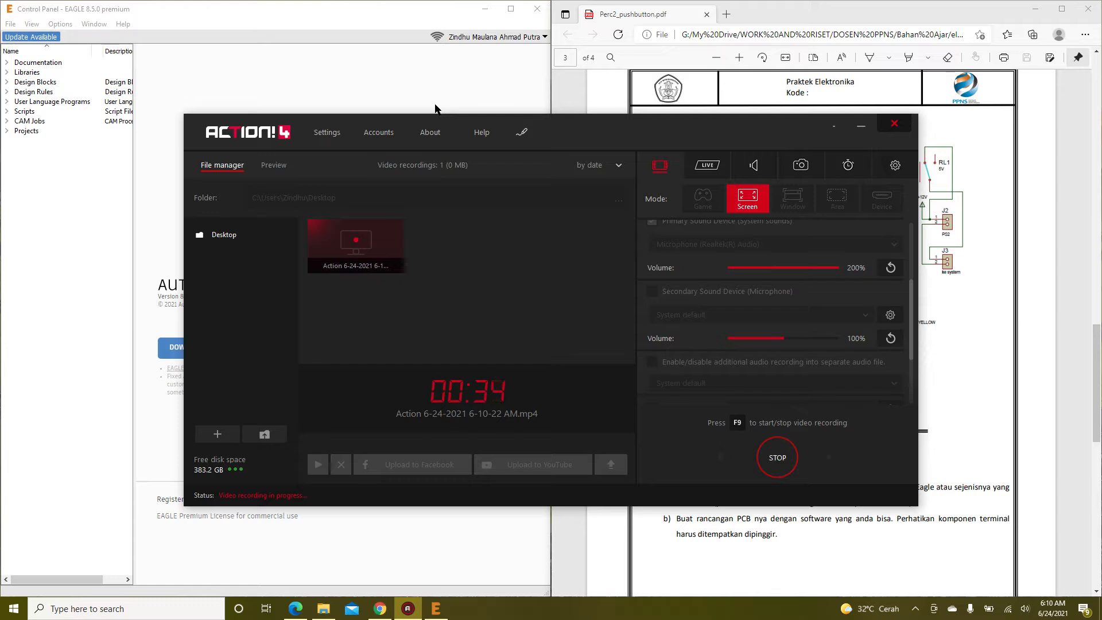
# Review the Perc2_pushbutton.pdf lab sheet, covering the 74LS93 theory, the transistor calculations and the experiment circuit on page 3
pyautogui.click(757, 19)
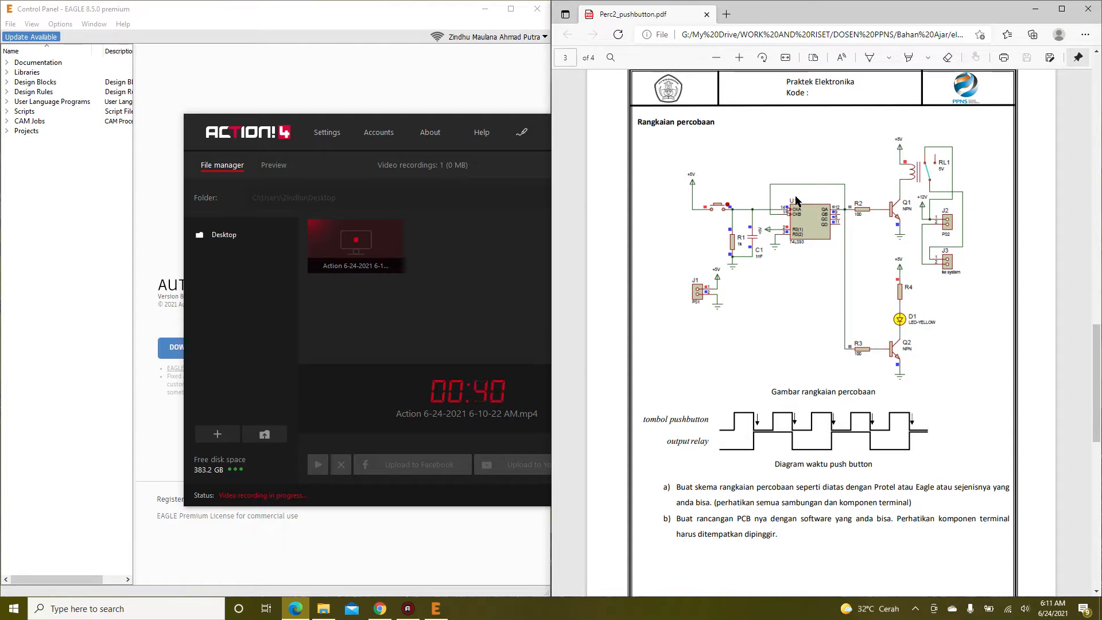
pyautogui.scroll(10, 796, 199)
pyautogui.scroll(10, 795, 199)
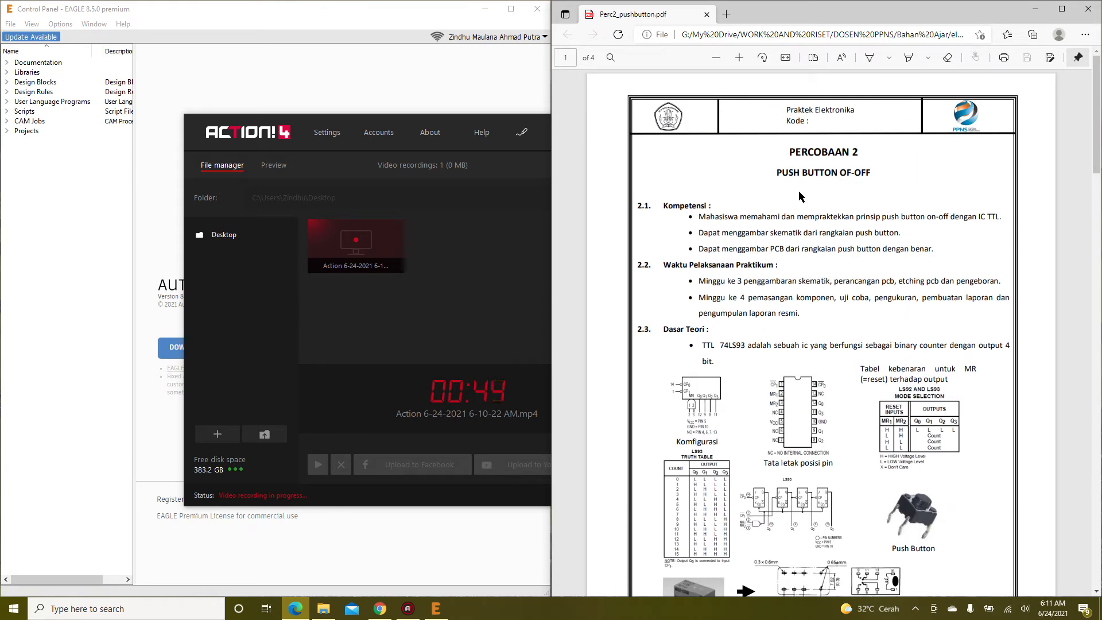
pyautogui.scroll(-4, 840, 176)
pyautogui.scroll(4, 842, 175)
pyautogui.scroll(-2, 845, 176)
pyautogui.scroll(-13, 845, 176)
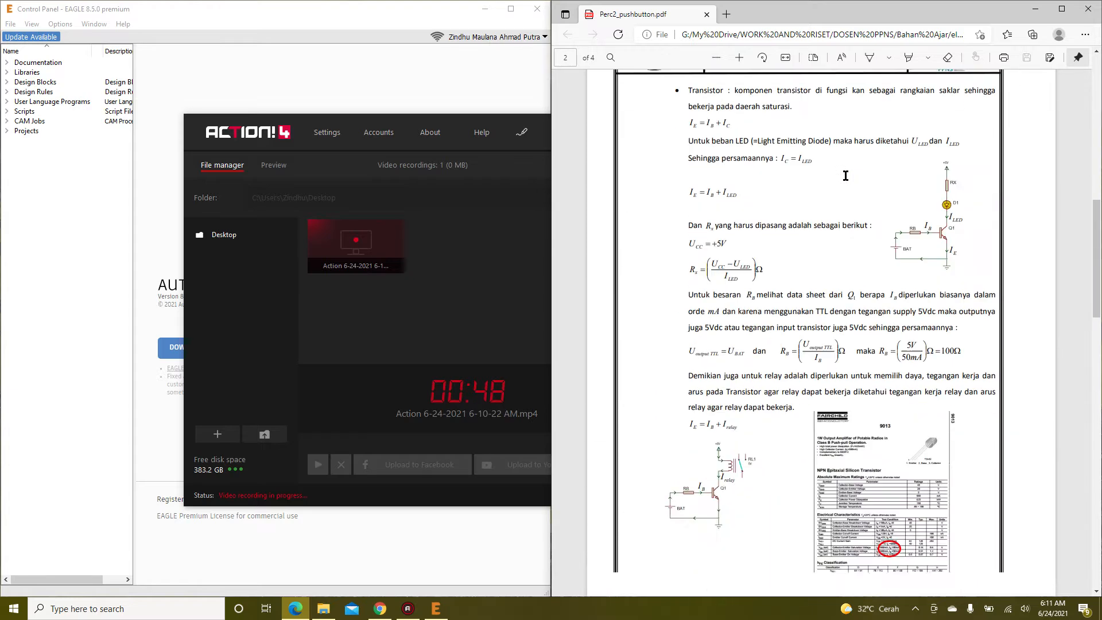
pyautogui.scroll(-5, 845, 175)
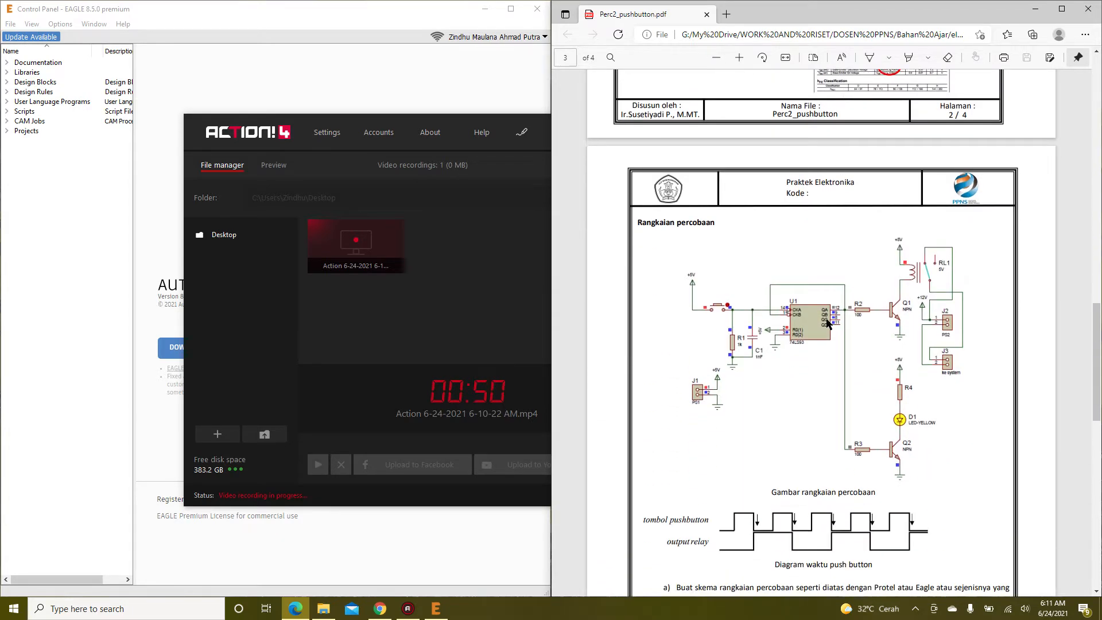
pyautogui.scroll(8, 759, 232)
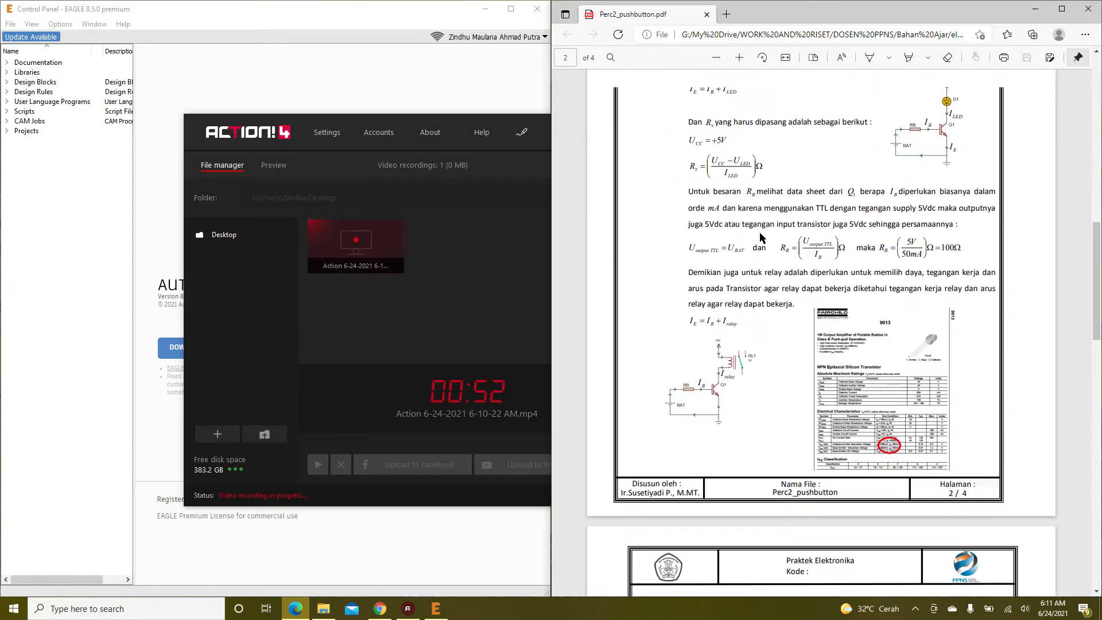
pyautogui.scroll(3, 800, 293)
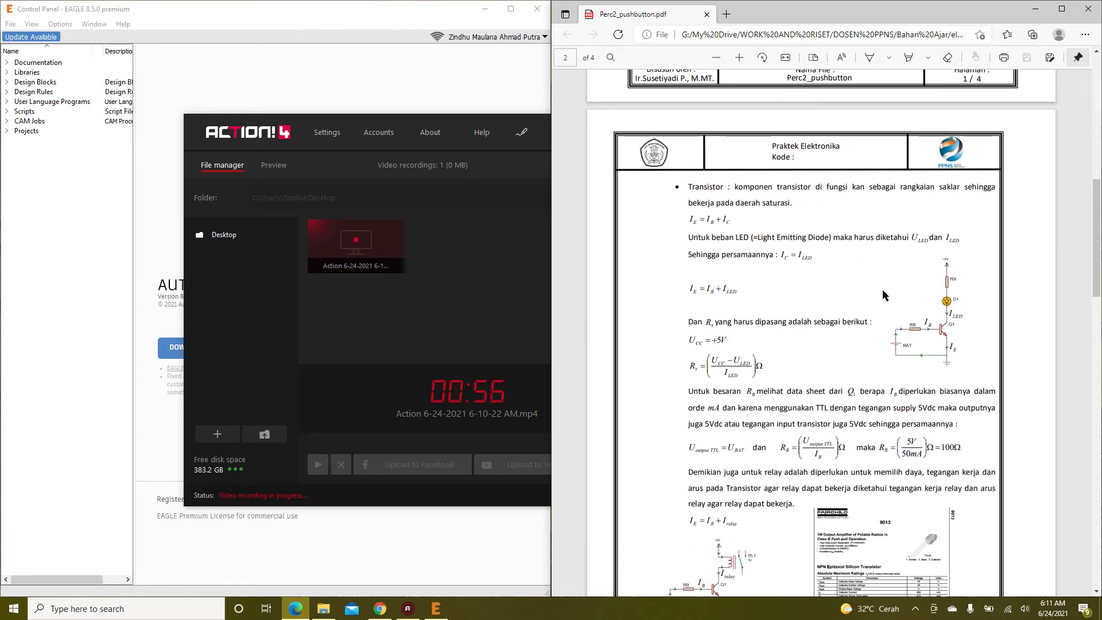
pyautogui.scroll(-2, 882, 289)
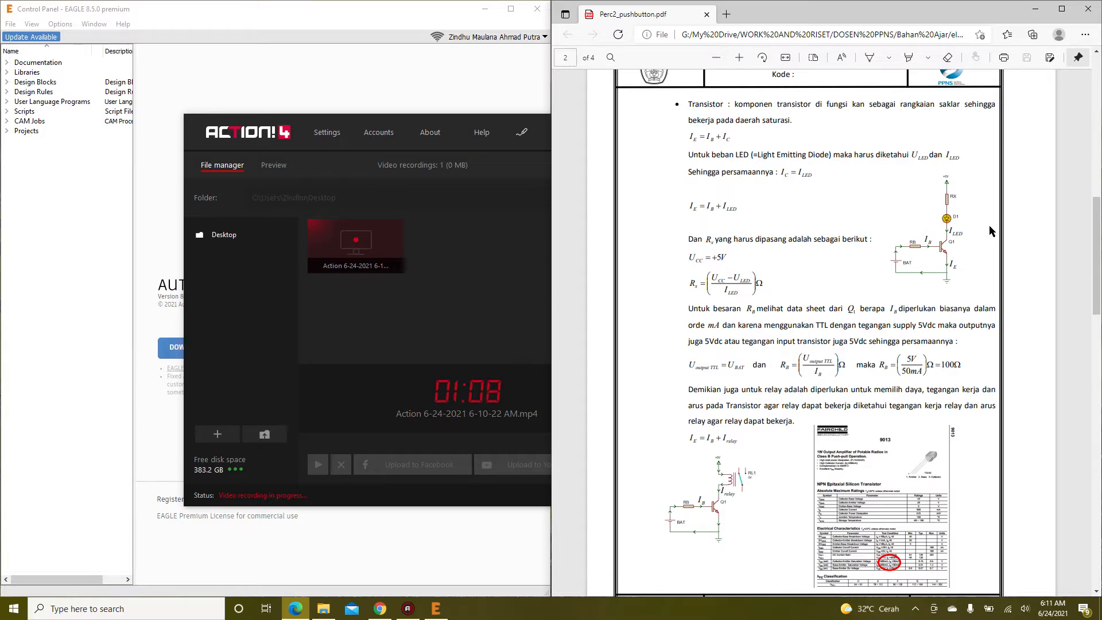
pyautogui.scroll(-6, 899, 245)
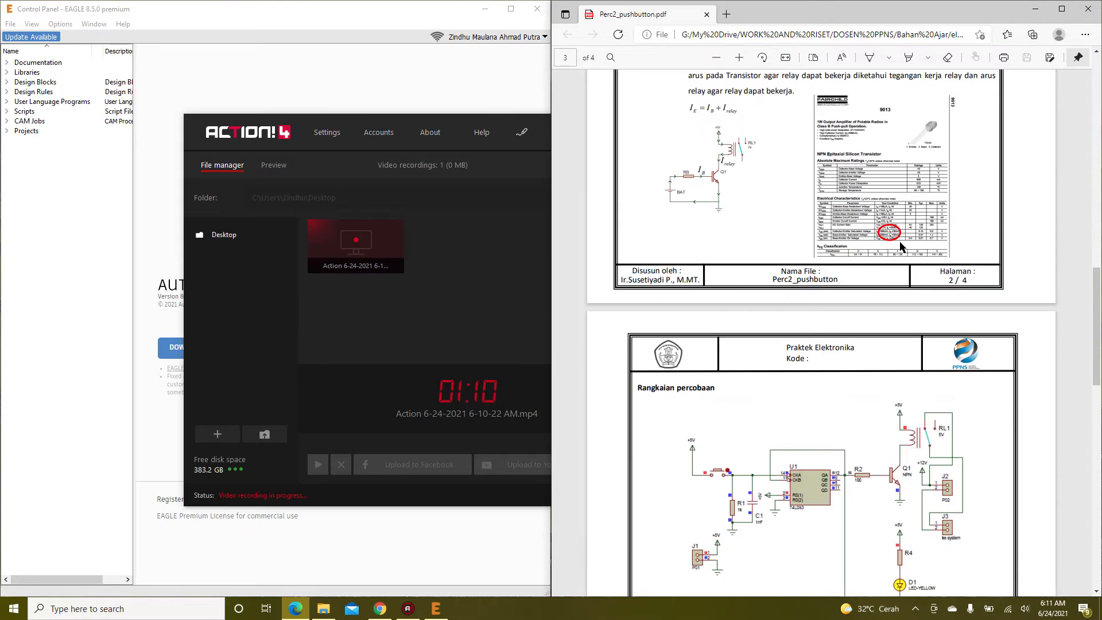
pyautogui.scroll(11, 900, 242)
pyautogui.scroll(4, 899, 245)
pyautogui.scroll(-12, 900, 245)
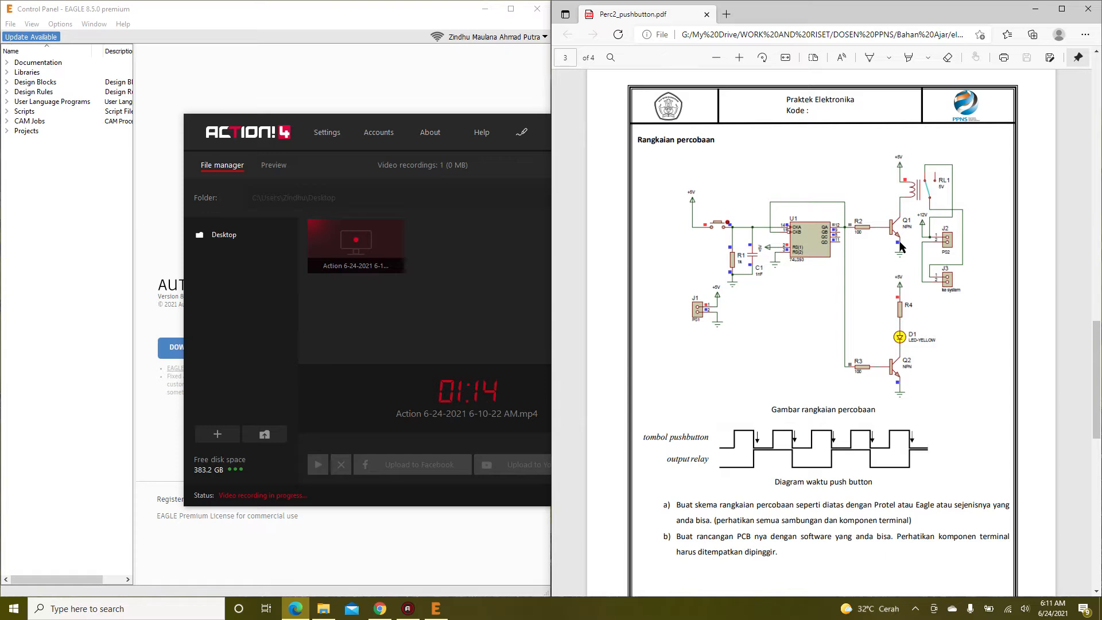
# Examine the push-button circuit diagram on page 3 at a larger size, with the whole circuit in view
pyautogui.keyDown('ctrl'); pyautogui.scroll(3, 900, 245); pyautogui.keyUp('ctrl')
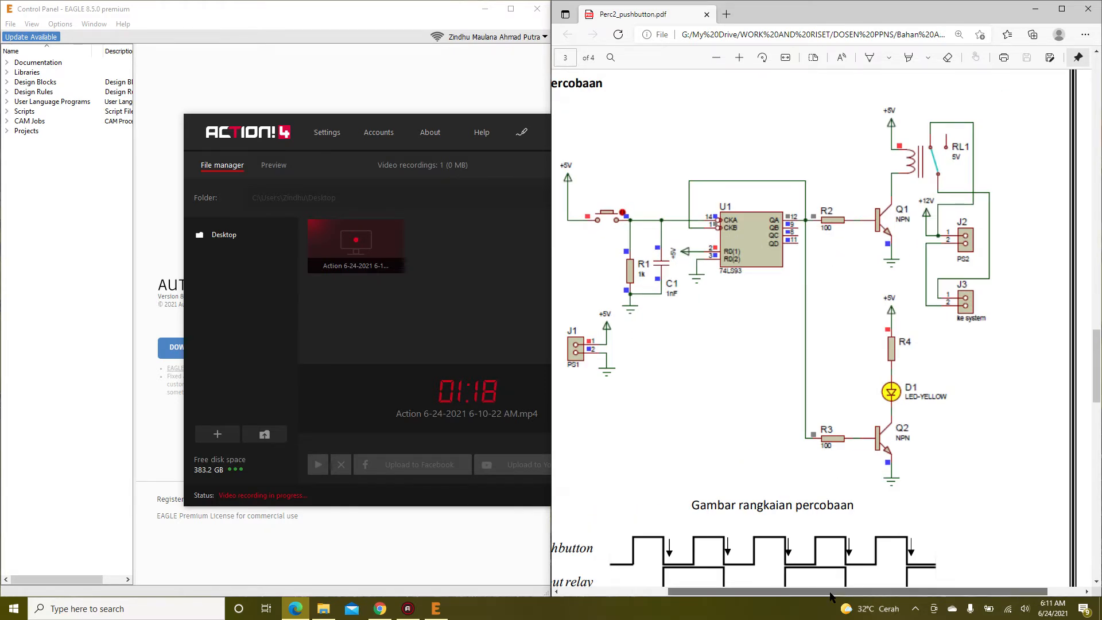
pyautogui.hscroll(-1, 812, 506)
pyautogui.keyDown('ctrl'); pyautogui.scroll(-2, 721, 205); pyautogui.keyUp('ctrl')
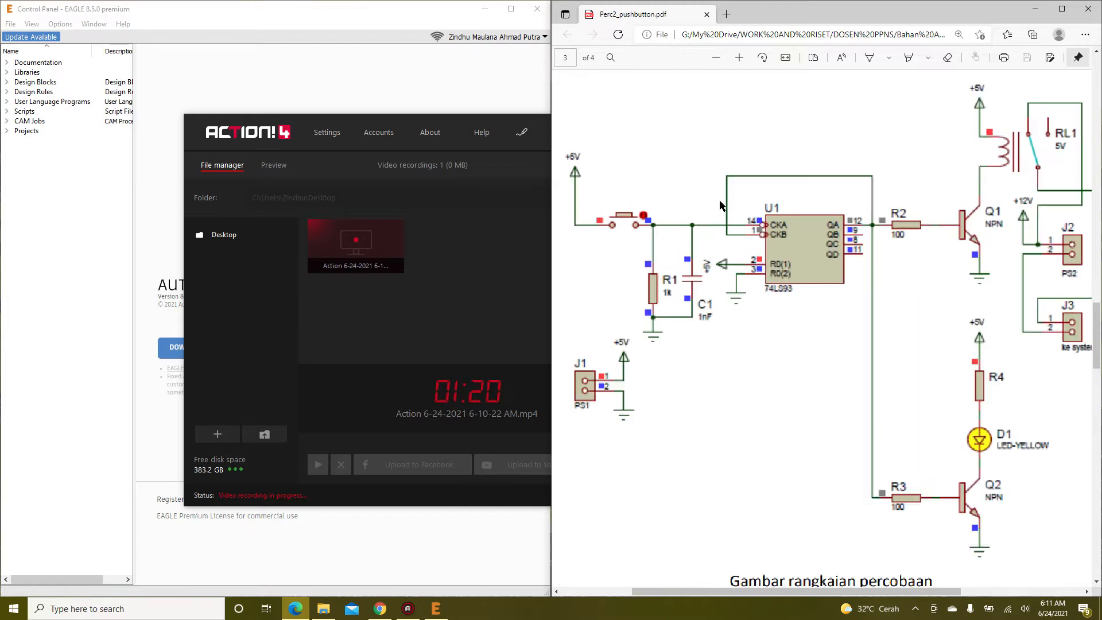
pyautogui.keyDown('ctrl'); pyautogui.scroll(2, 721, 205); pyautogui.keyUp('ctrl')
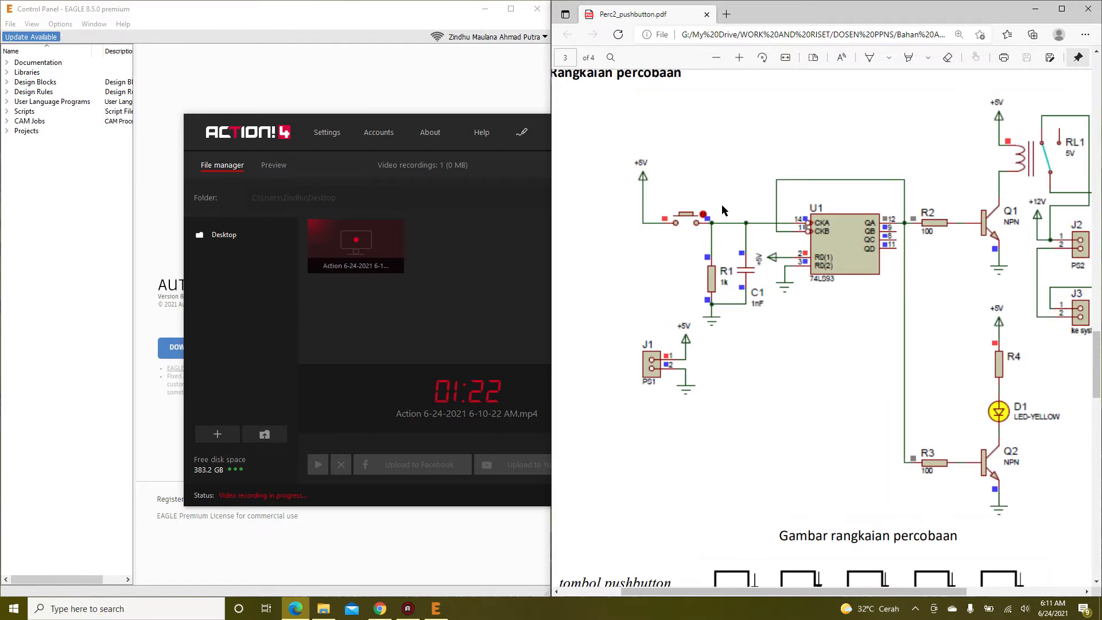
pyautogui.hscroll(1, 809, 597)
pyautogui.hscroll(1, 809, 596)
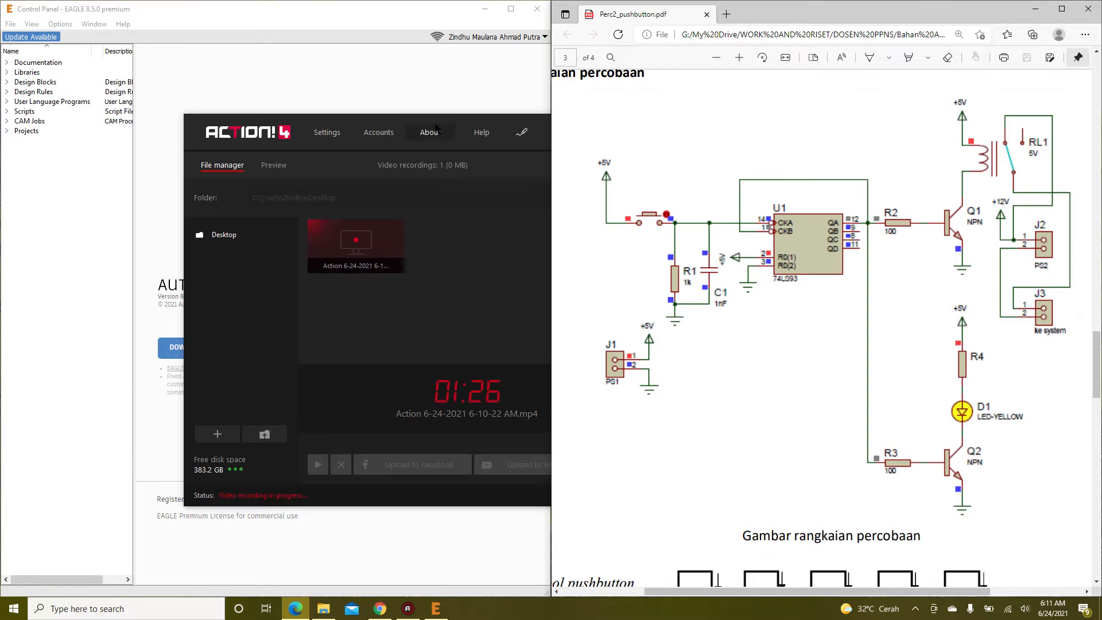
# Switch to the EAGLE Control Panel, create a new schematic and dock its window beside the PDF
pyautogui.click(372, 85)
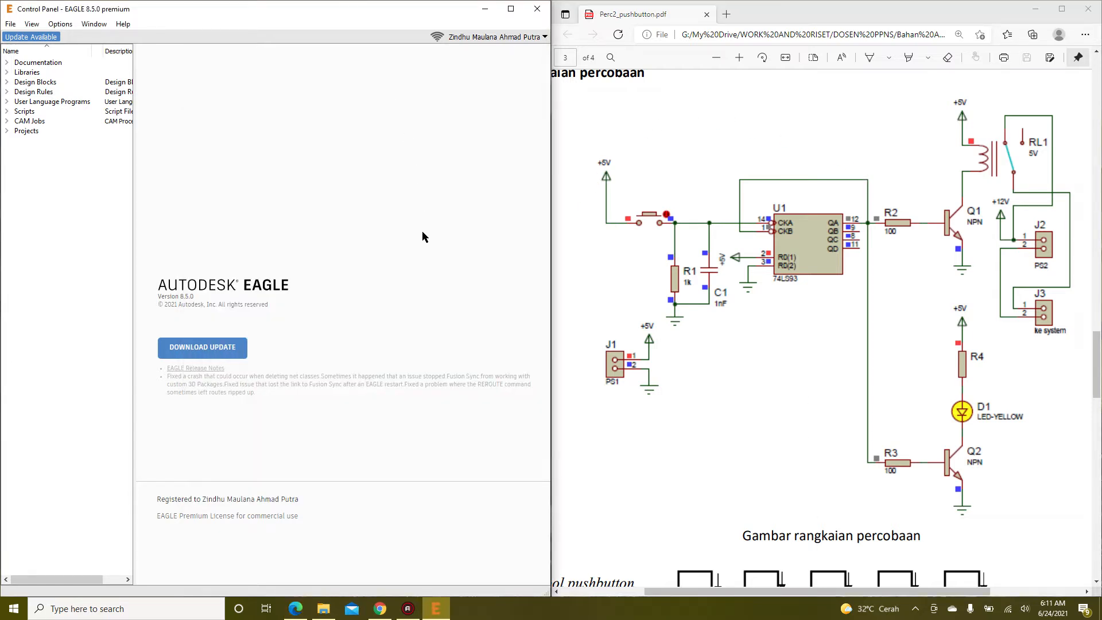
pyautogui.click(6, 25)
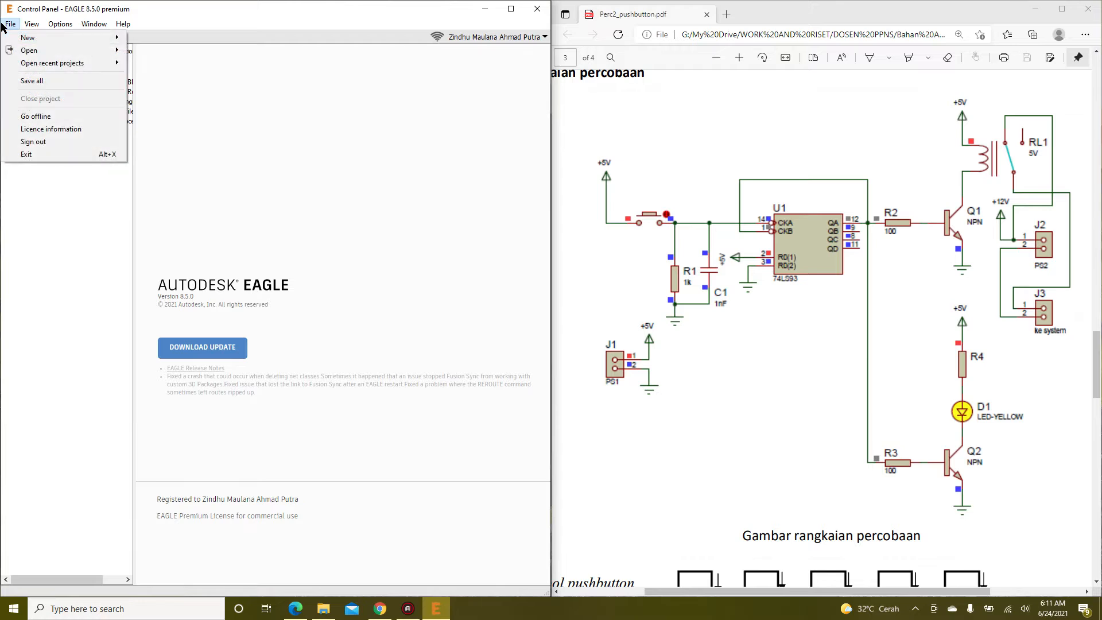
pyautogui.moveTo(67, 38)
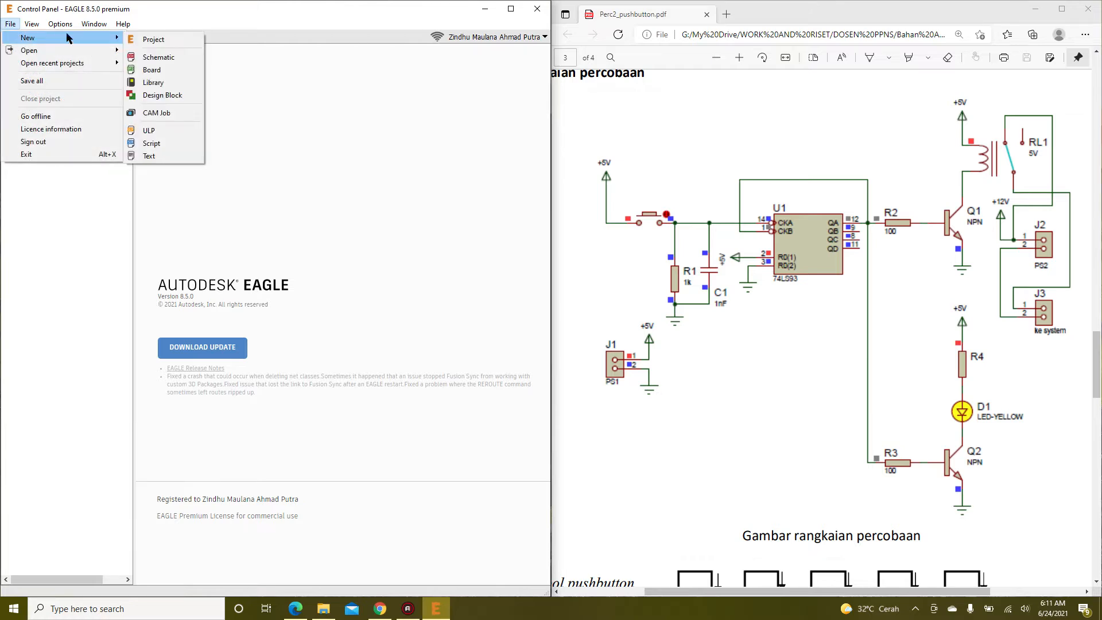
pyautogui.click(154, 58)
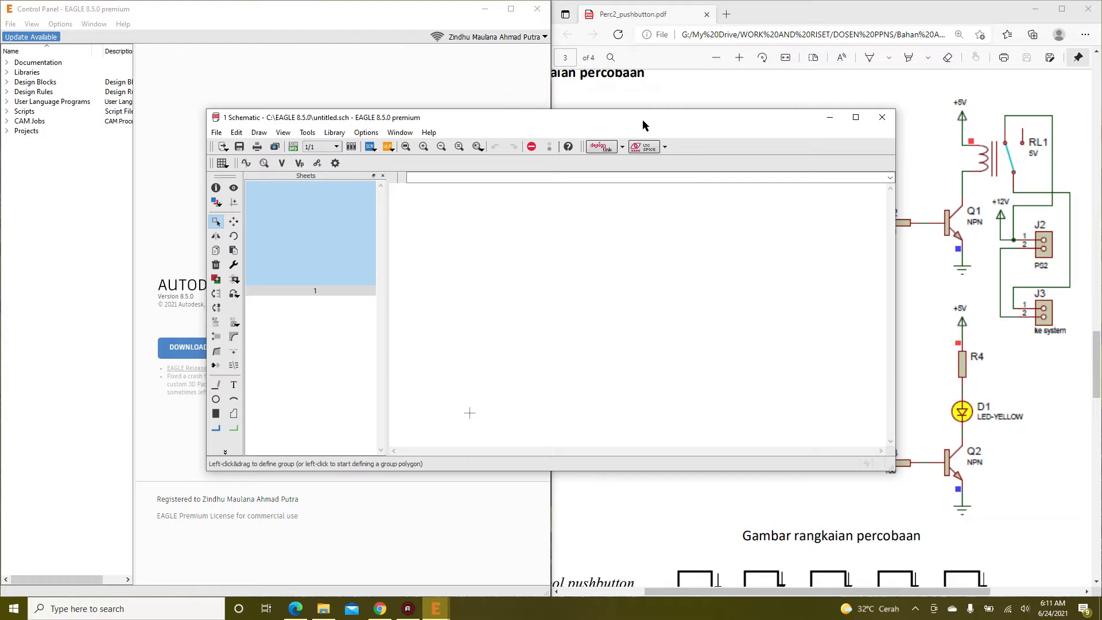
pyautogui.moveTo(681, 117); pyautogui.dragTo(2, 241)
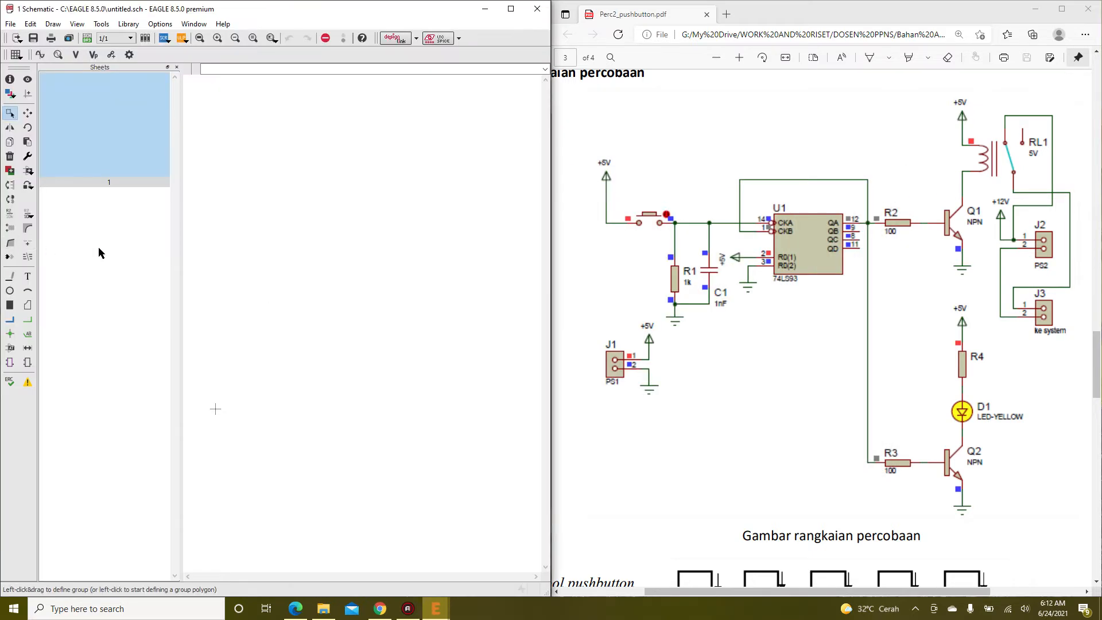
pyautogui.click(394, 242)
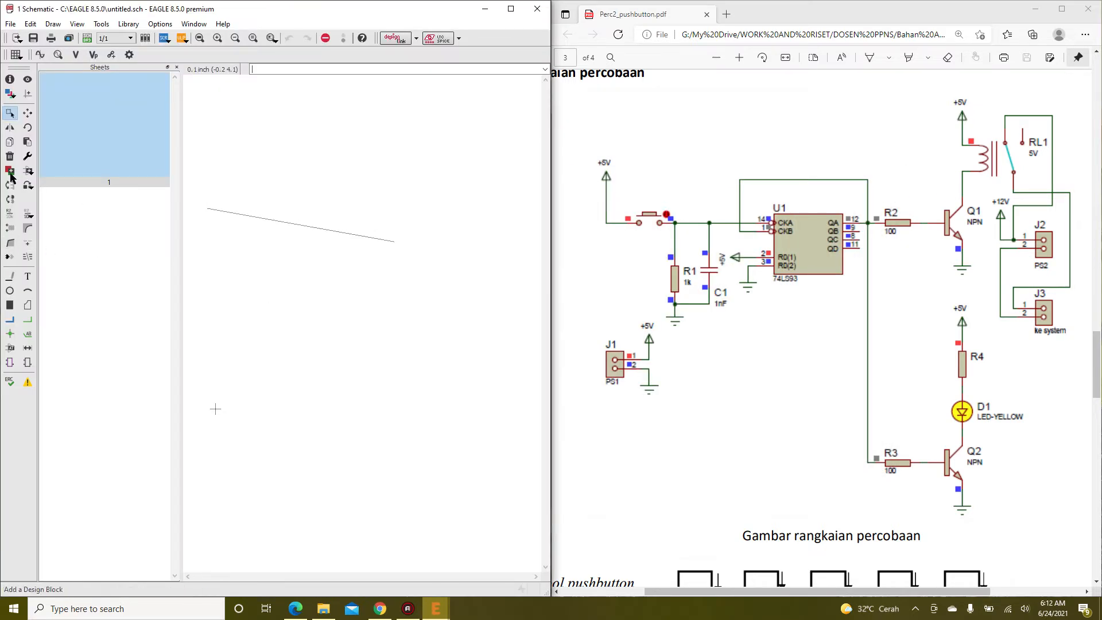
pyautogui.click(351, 267)
pyautogui.press('Escape')
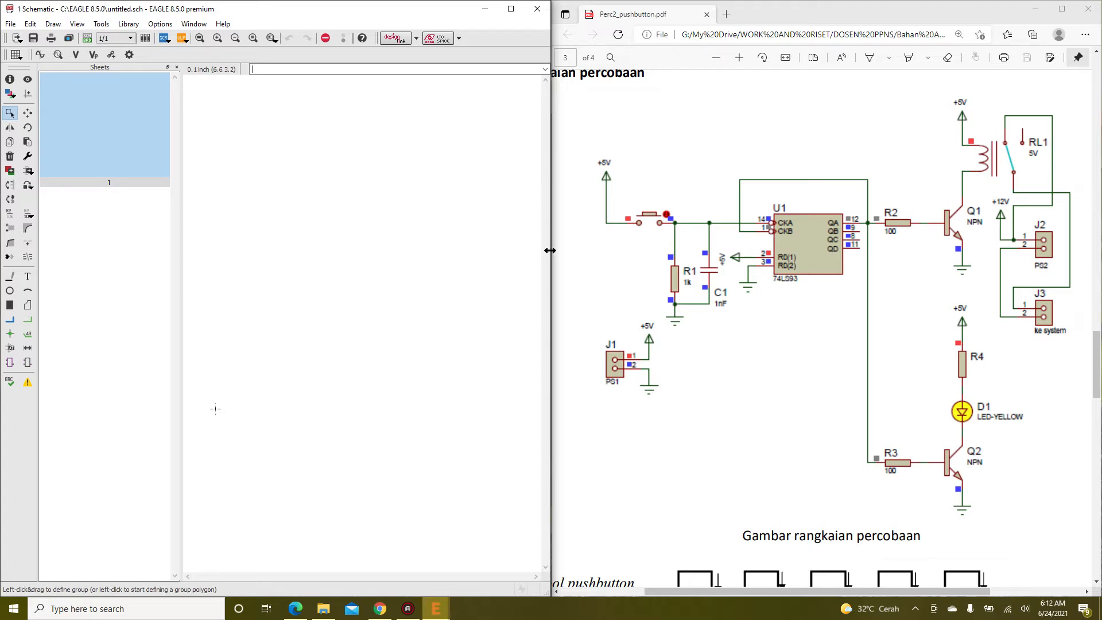
# Widen the schematic window beside the circuit diagram and narrow its Sheets pane to enlarge the drawing area
pyautogui.moveTo(554, 251); pyautogui.dragTo(626, 253)
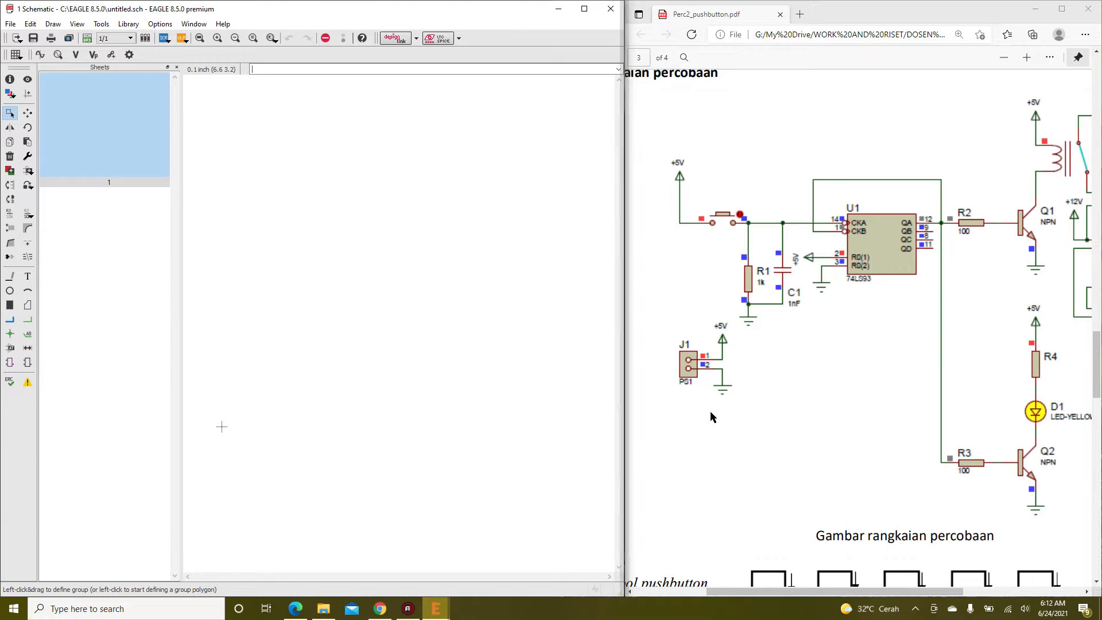
pyautogui.moveTo(818, 591); pyautogui.dragTo(844, 591)
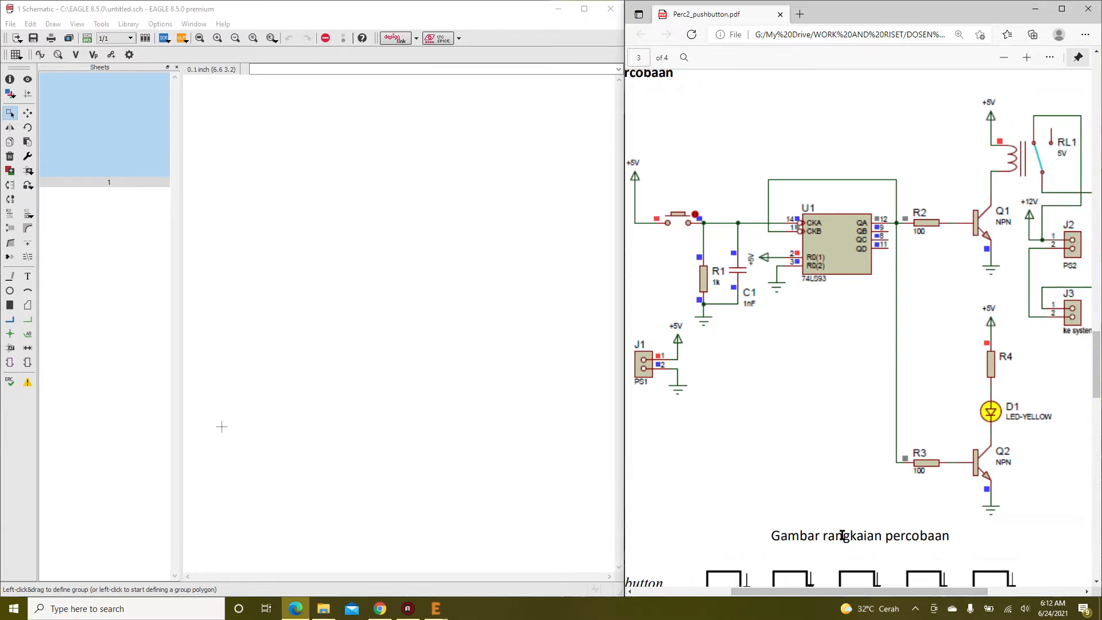
pyautogui.keyDown('ctrl'); pyautogui.scroll(-2, 842, 534); pyautogui.keyUp('ctrl')
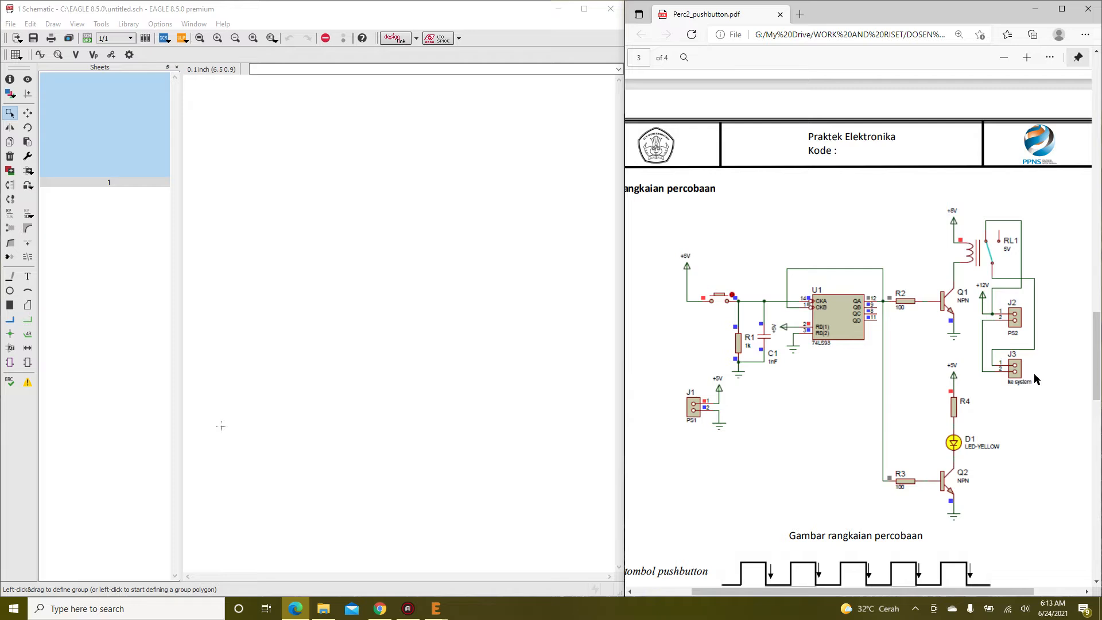
pyautogui.click(287, 250)
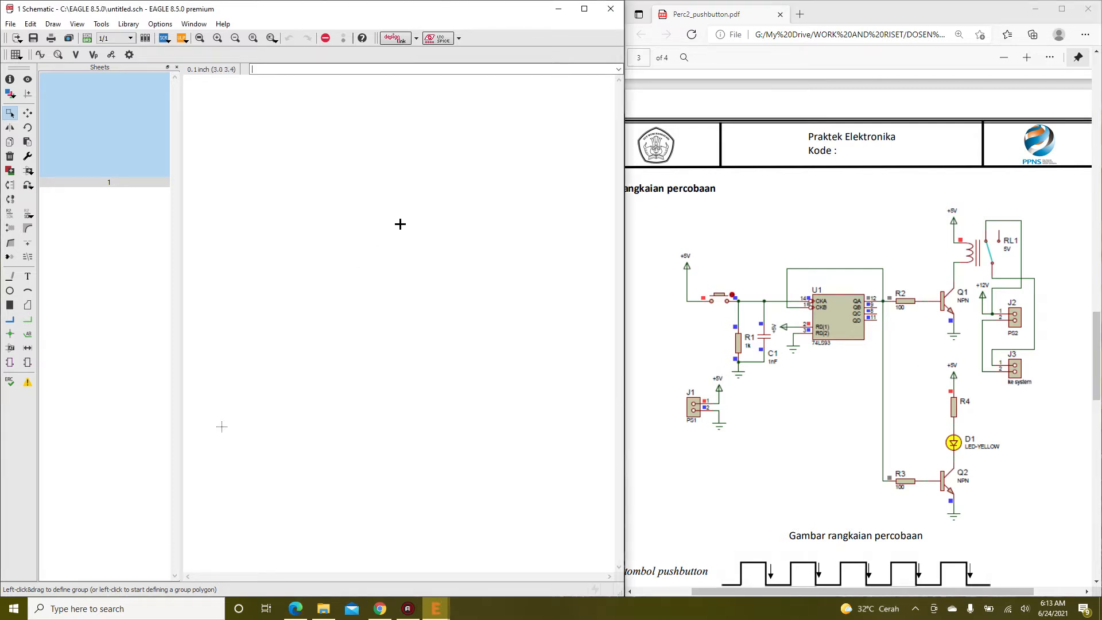
pyautogui.moveTo(185, 196); pyautogui.dragTo(89, 221)
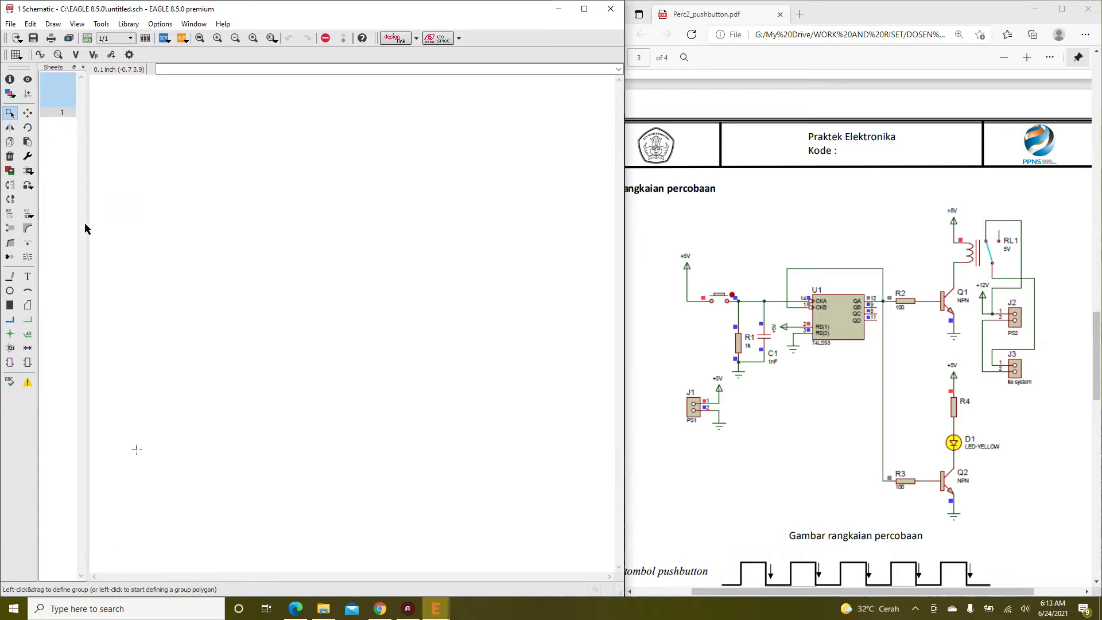
# Start adding a part and expand the managed rcl library of resistors, capacitors and inductors
pyautogui.click(26, 175)
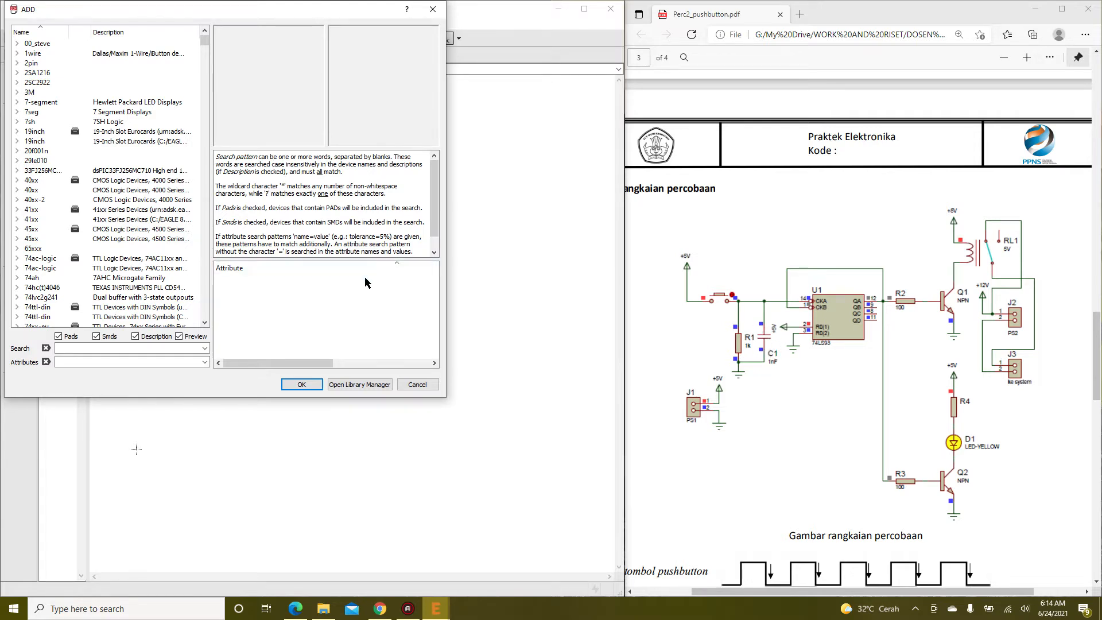
pyautogui.click(38, 268)
pyautogui.scroll(-15, 37, 268)
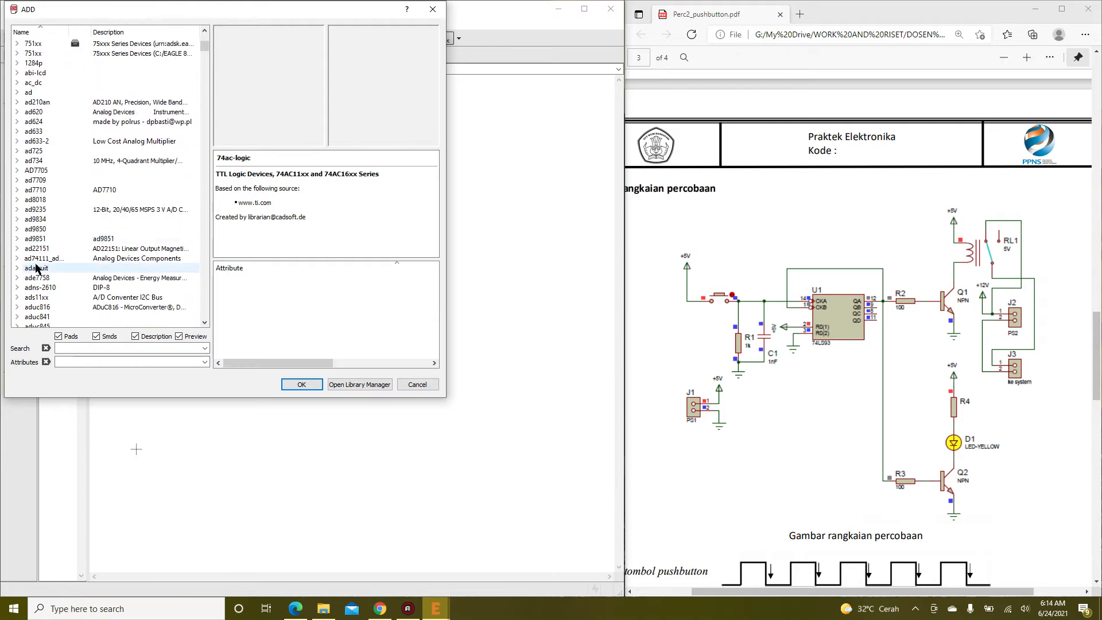
pyautogui.scroll(-10, 36, 268)
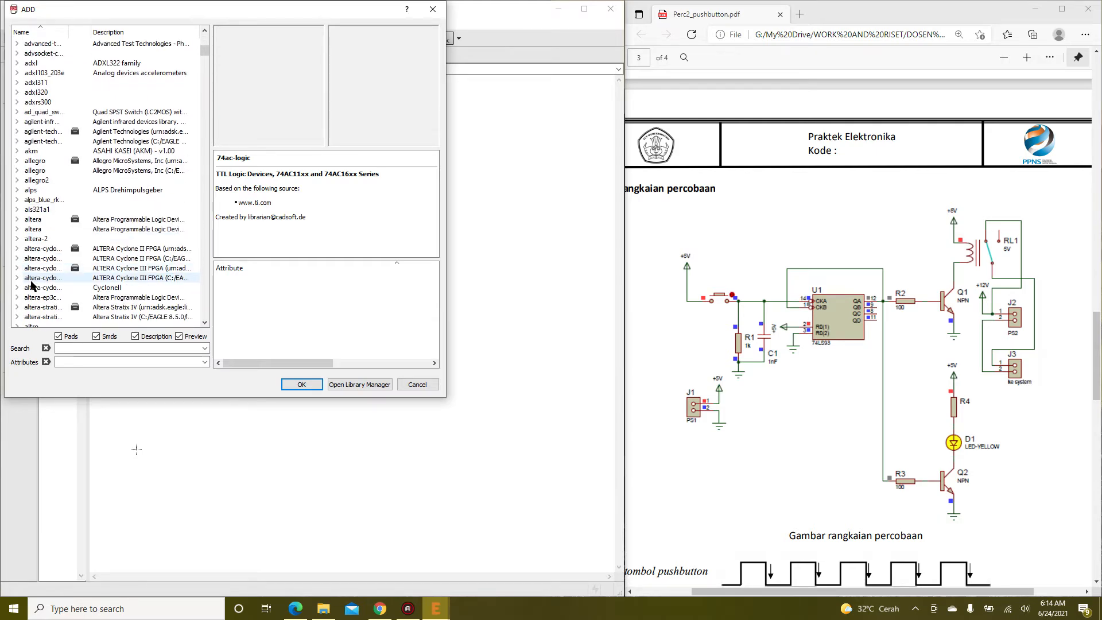
pyautogui.write('rc')
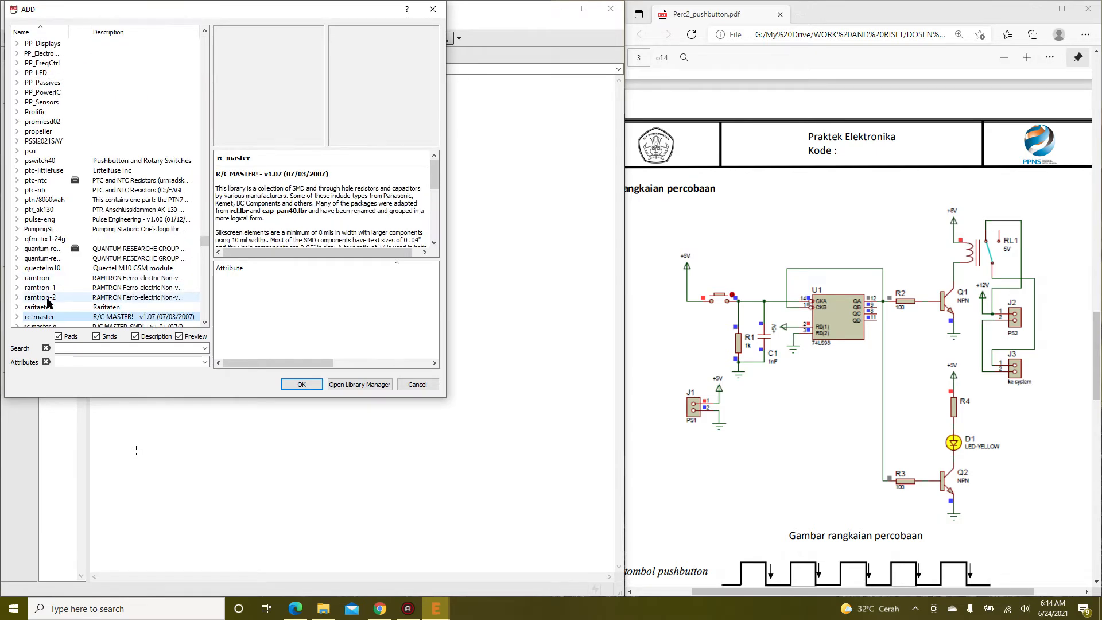
pyautogui.scroll(-5, 47, 295)
pyautogui.click(54, 210)
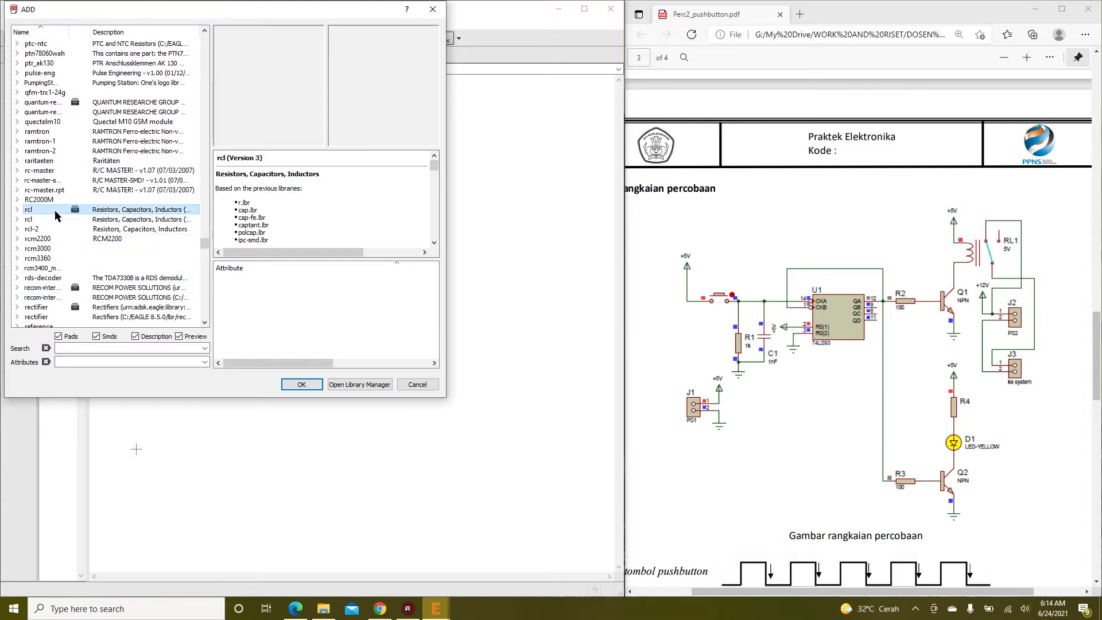
pyautogui.click(59, 220)
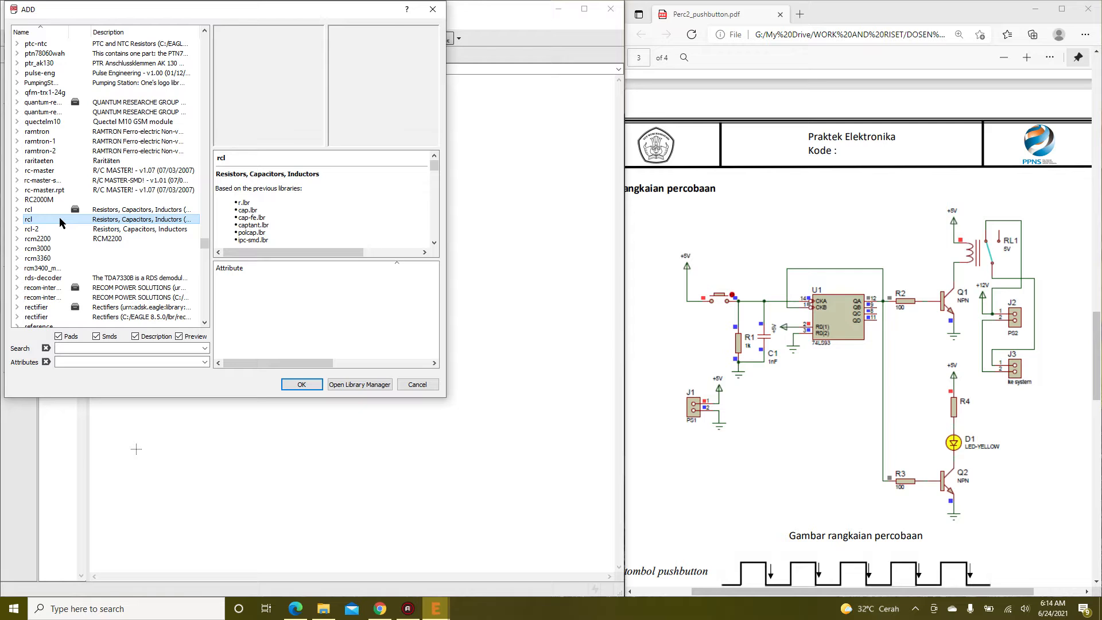
pyautogui.press('Up')
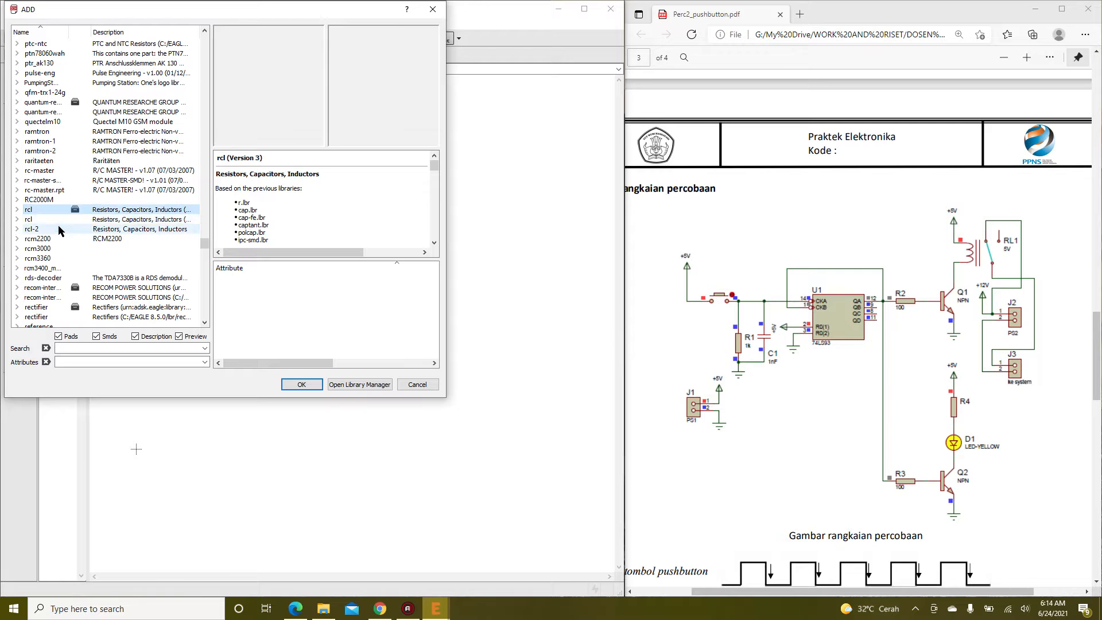
pyautogui.press('Down')
pyautogui.press('Up')
pyautogui.press('Right')
# Expand the R-EU_ European-symbol resistor in the rcl library to list its package variants
pyautogui.press('Down')
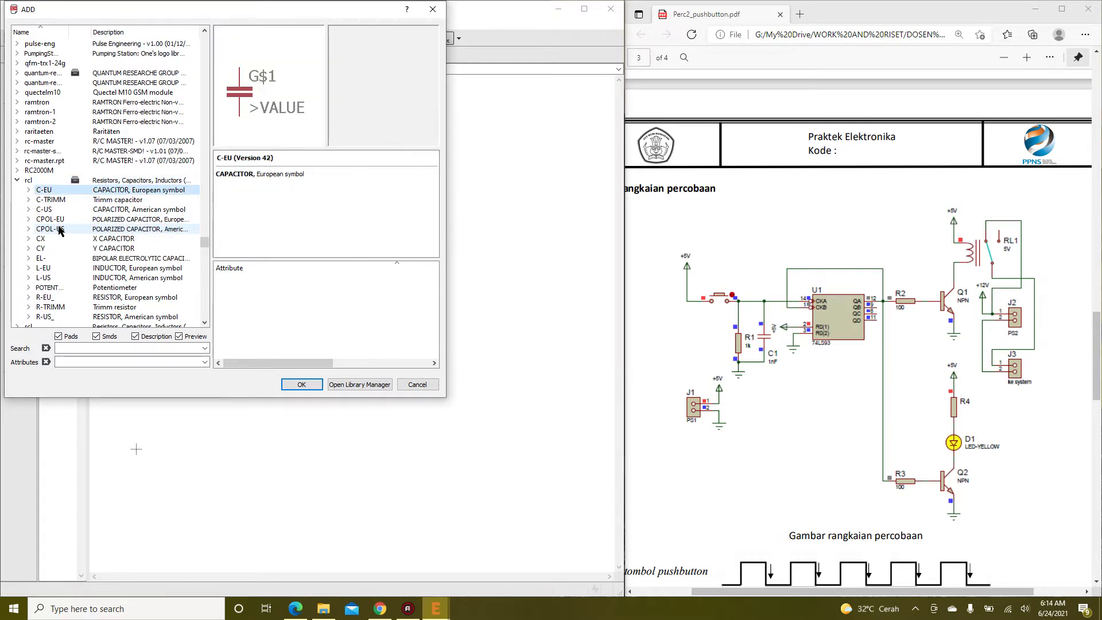
pyautogui.press('Down')
pyautogui.press('Down')
pyautogui.press('Down')
pyautogui.press('Down')
pyautogui.press('Down')
pyautogui.press('Down')
pyautogui.press('Down')
pyautogui.press('Down')
pyautogui.press('Down')
pyautogui.press('Down')
pyautogui.press('Down')
pyautogui.press('Right')
# Look through the package variants of the R-EU_ resistor and compare their footprint previews
pyautogui.click(59, 230)
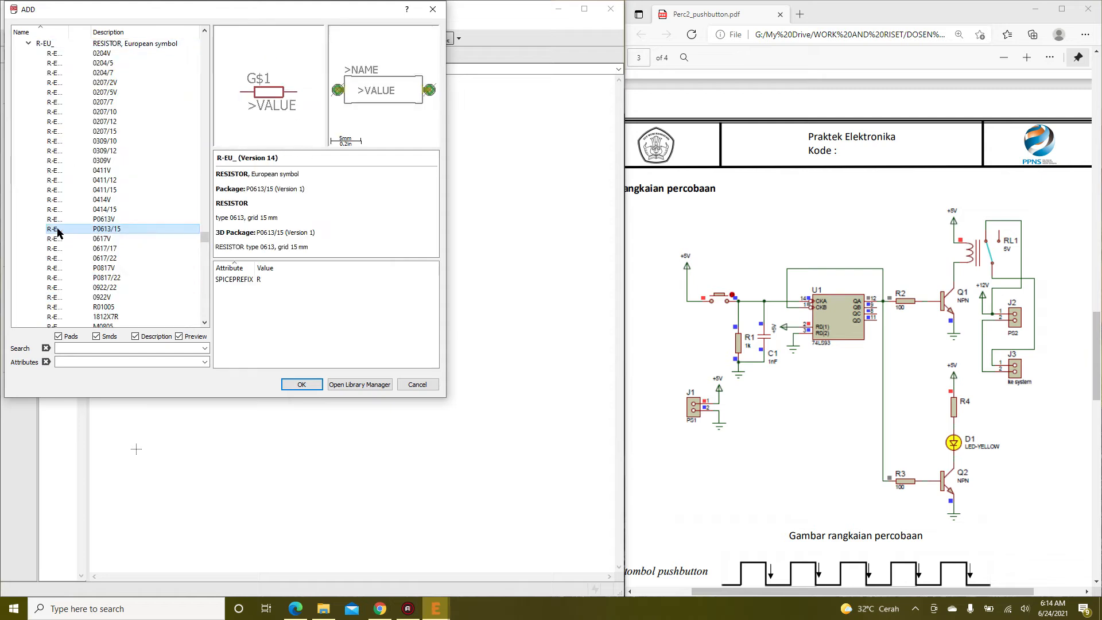
pyautogui.press('Down')
pyautogui.press('Down')
pyautogui.press('Down')
pyautogui.press('Down')
pyautogui.press('Down')
pyautogui.press('Down')
pyautogui.press('Down')
pyautogui.press('Down')
pyautogui.press('Down')
pyautogui.press('Down')
pyautogui.press('Down')
pyautogui.press('Down')
pyautogui.press('Up')
pyautogui.press('Up')
pyautogui.press('Up')
pyautogui.press('Up')
pyautogui.press('Up')
pyautogui.press('Up')
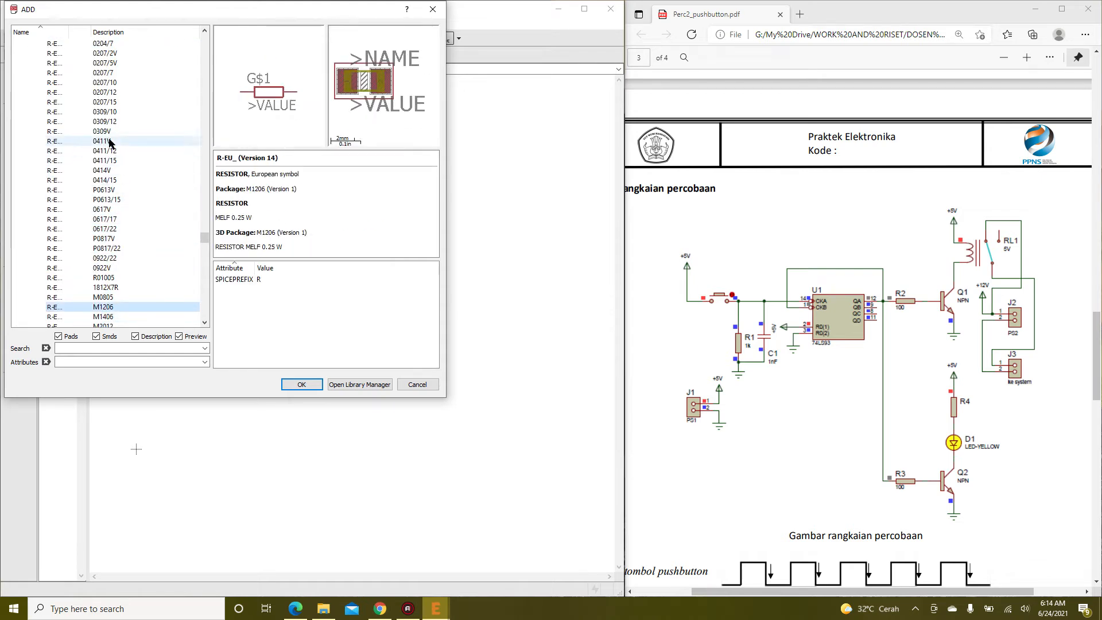
# Choose the R-EU_ resistor in package 0207/7 and place one upright near the middle of the schematic sheet
pyautogui.click(100, 74)
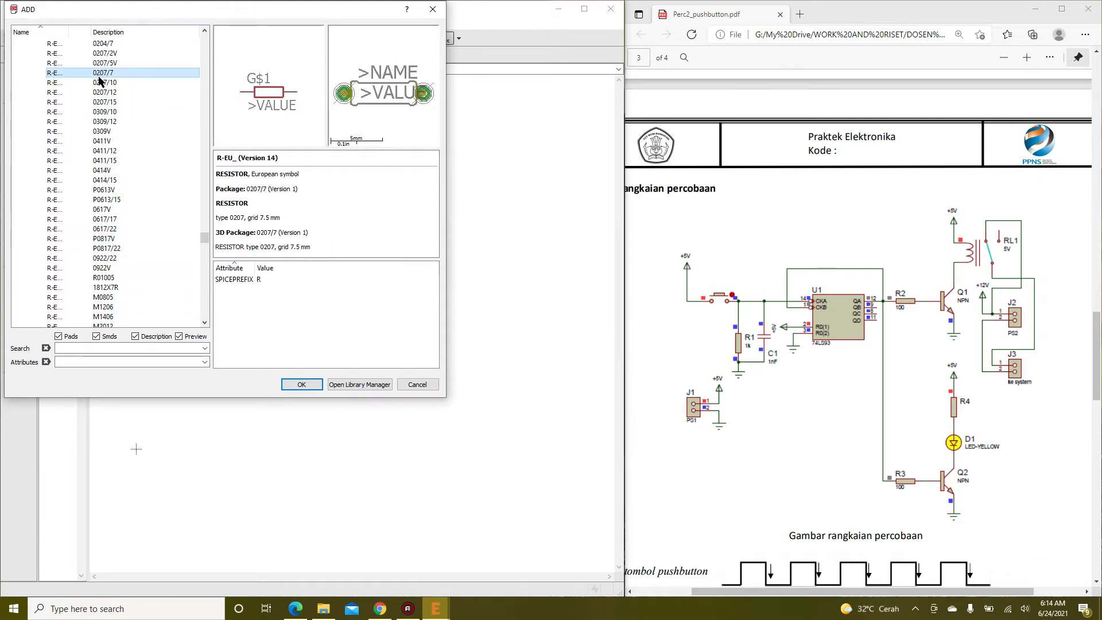
pyautogui.scroll(2, 120, 153)
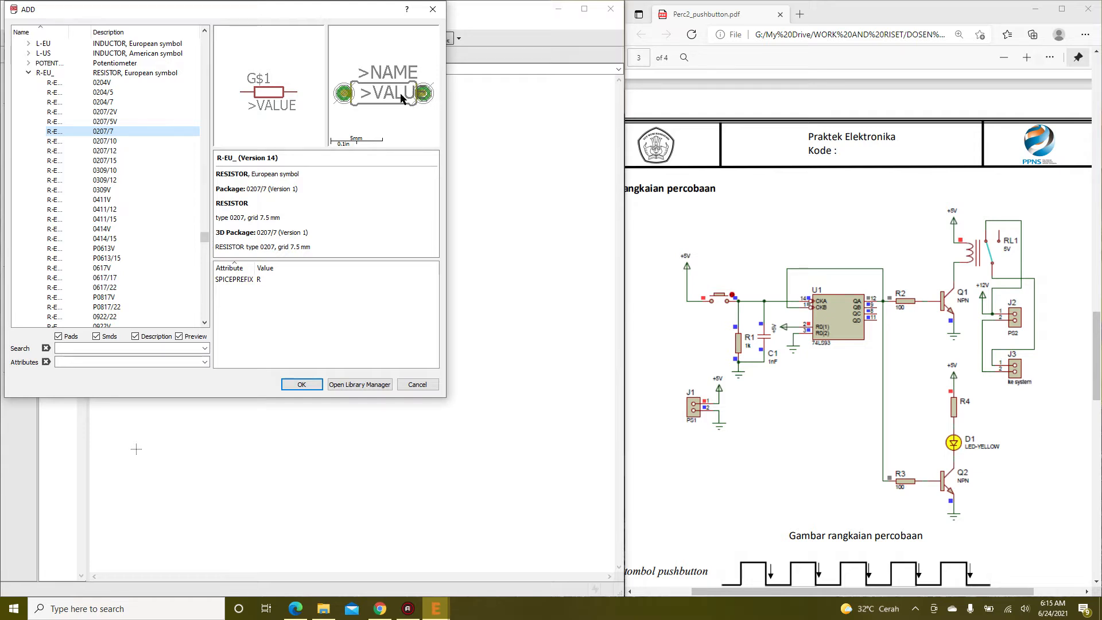
pyautogui.doubleClick(52, 136)
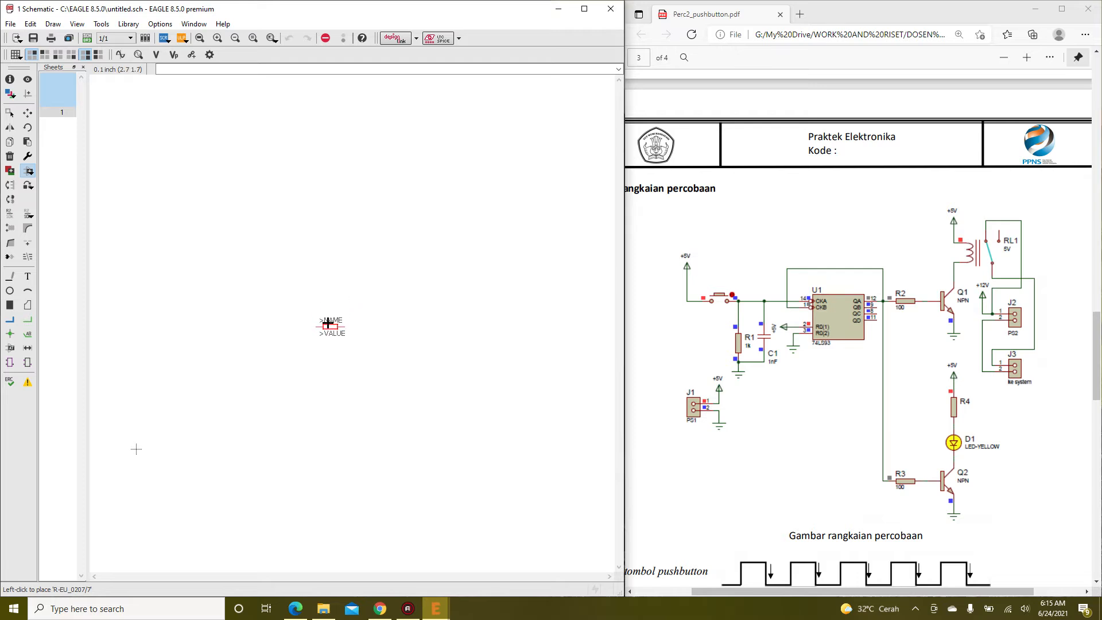
pyautogui.rightClick(281, 343)
pyautogui.click(258, 355)
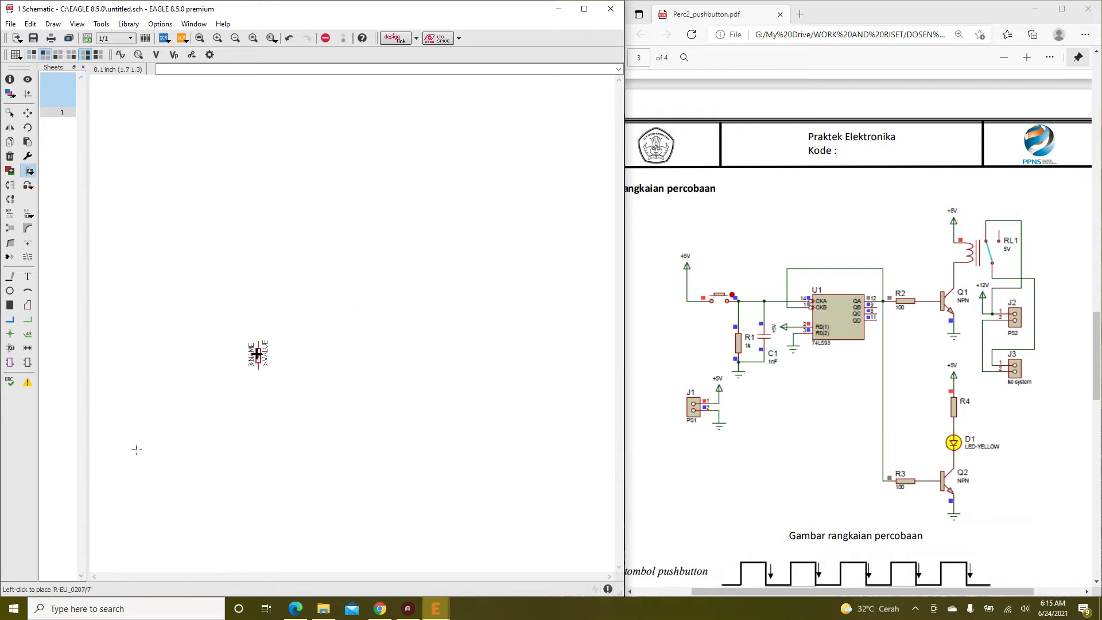
pyautogui.press('Escape')
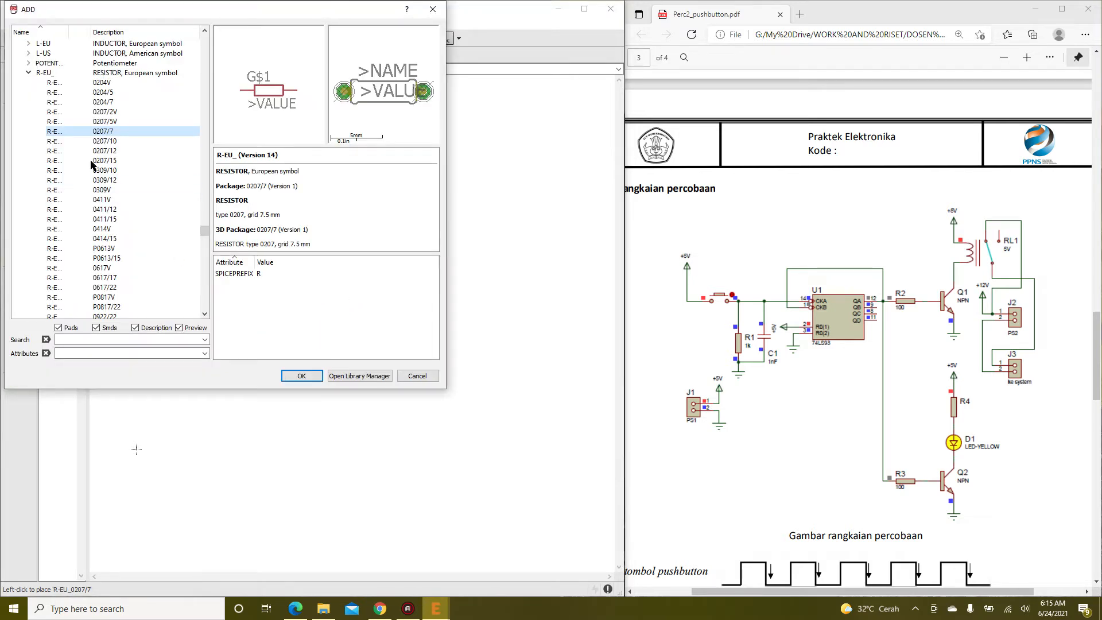
# Compare the American R-US_ resistor and its 0204/5 package with the European R-EU_ symbol in the rcl library
pyautogui.click(28, 73)
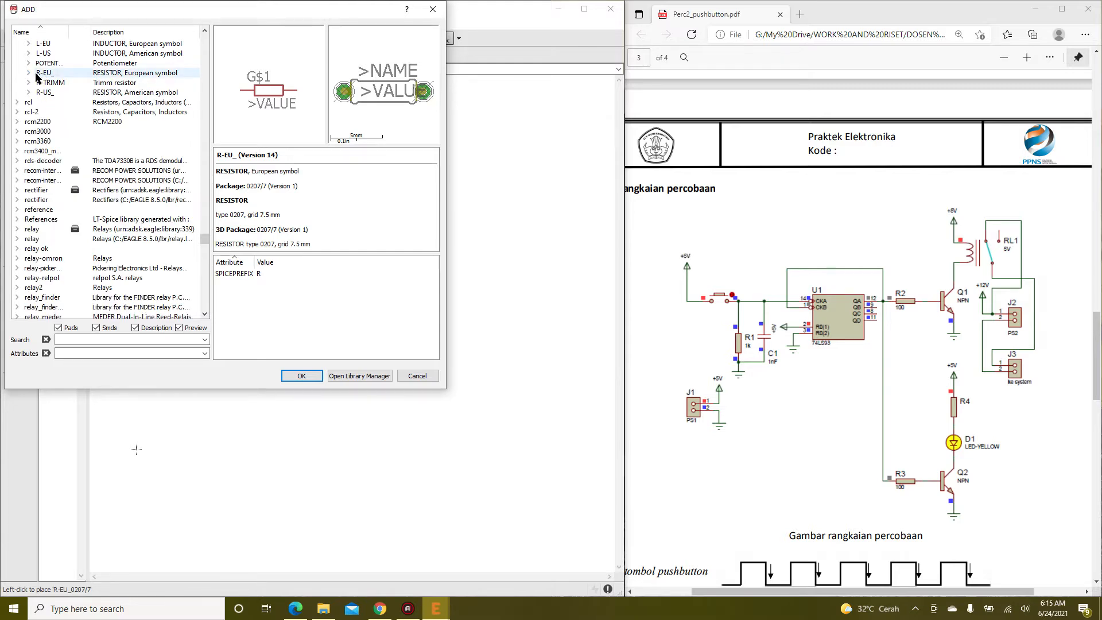
pyautogui.scroll(1, 67, 108)
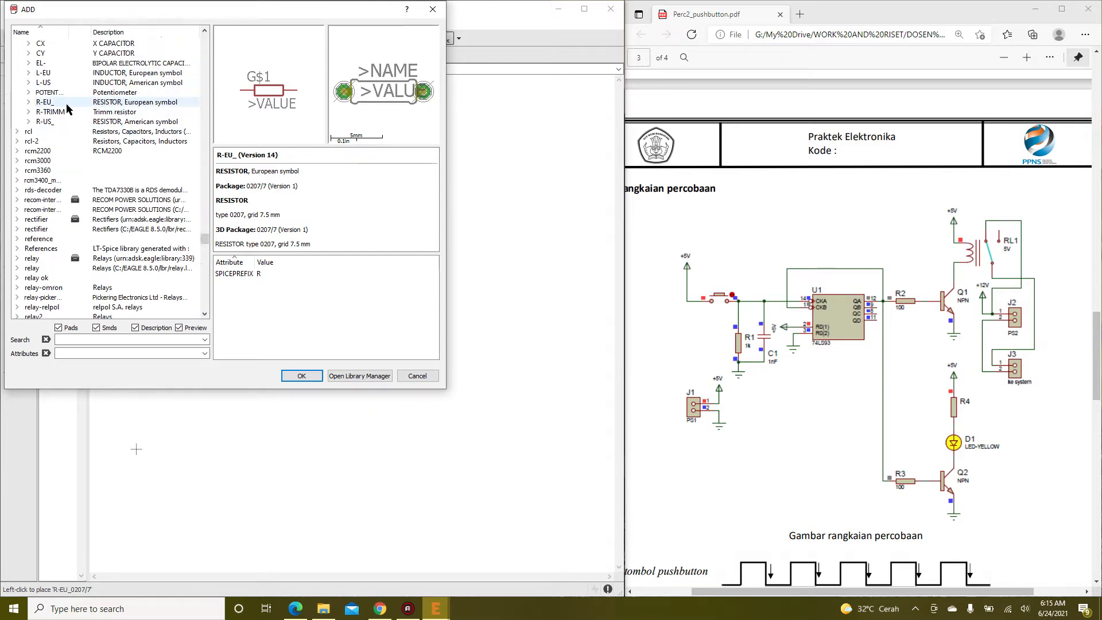
pyautogui.scroll(1, 66, 103)
pyautogui.click(34, 151)
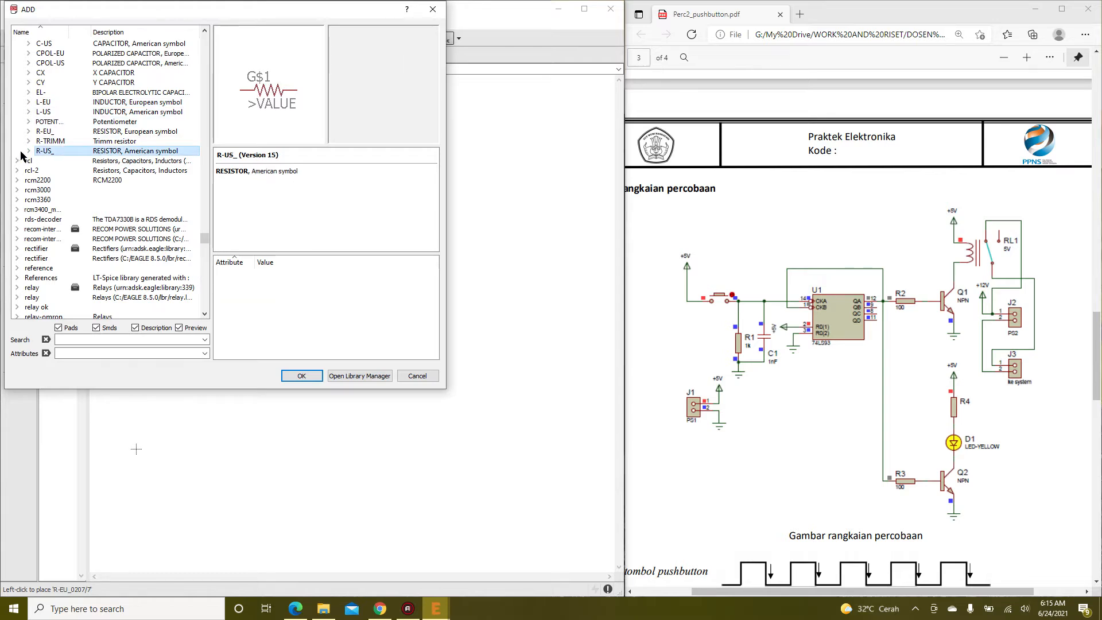
pyautogui.click(28, 151)
pyautogui.click(109, 63)
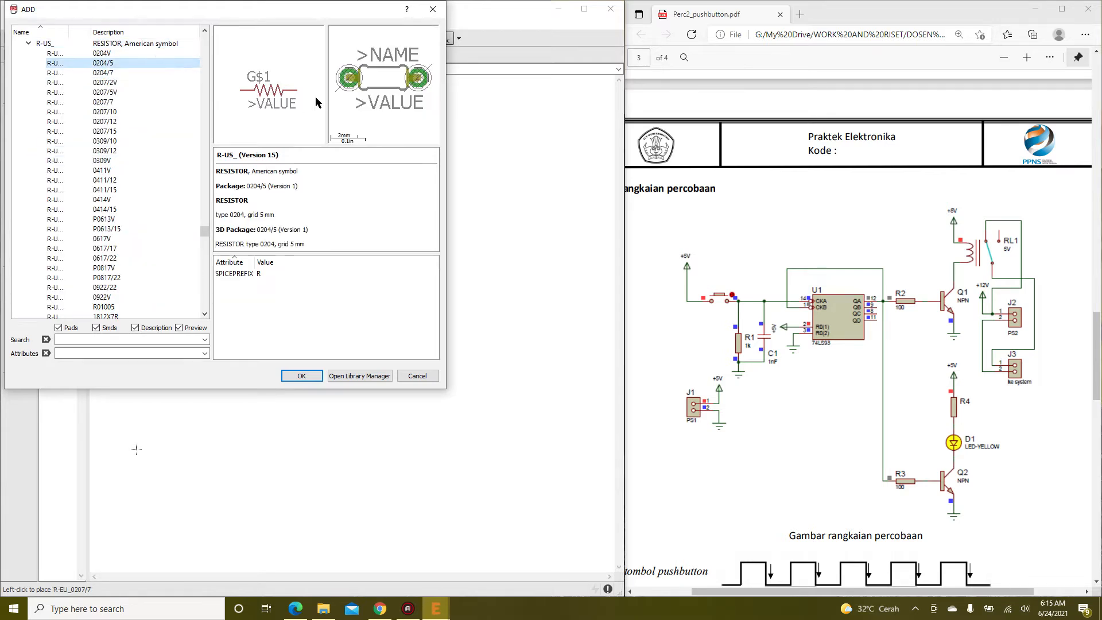
pyautogui.click(28, 43)
pyautogui.scroll(3, 61, 115)
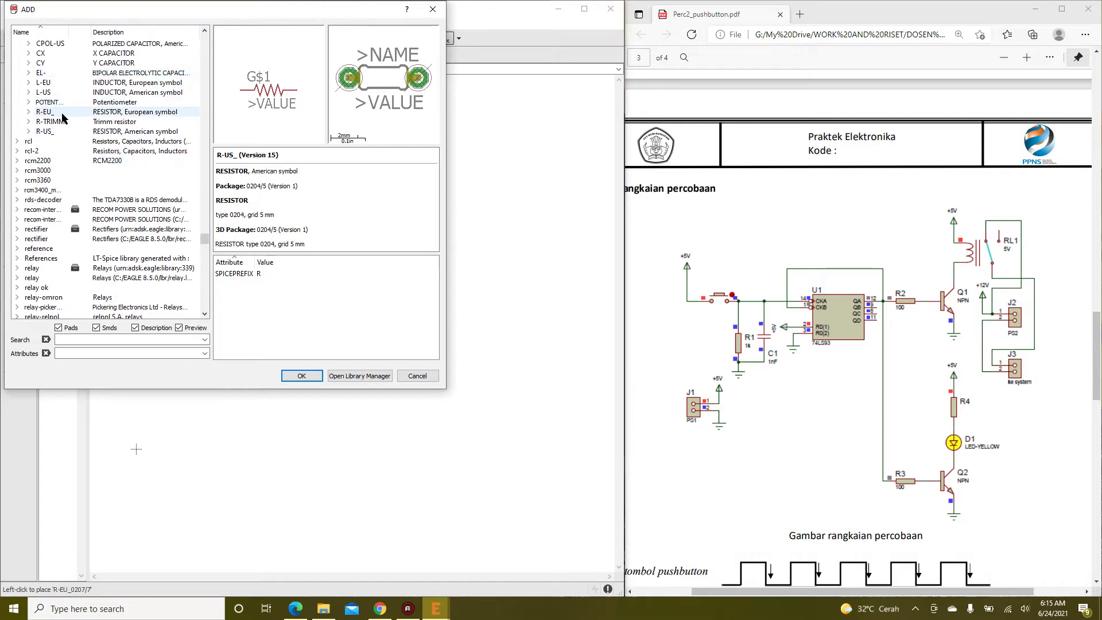
pyautogui.click(62, 113)
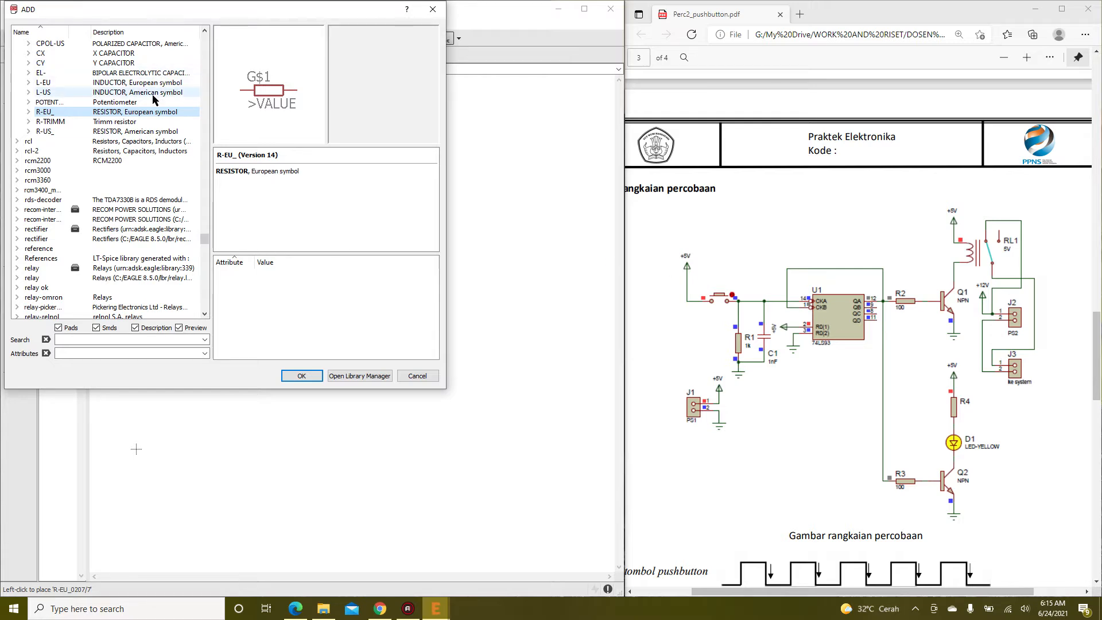
# Compare the CPOL-EU polarized capacitor with the C-EU capacitor in the rcl library and expand C-EU's package variants
pyautogui.scroll(2, 122, 110)
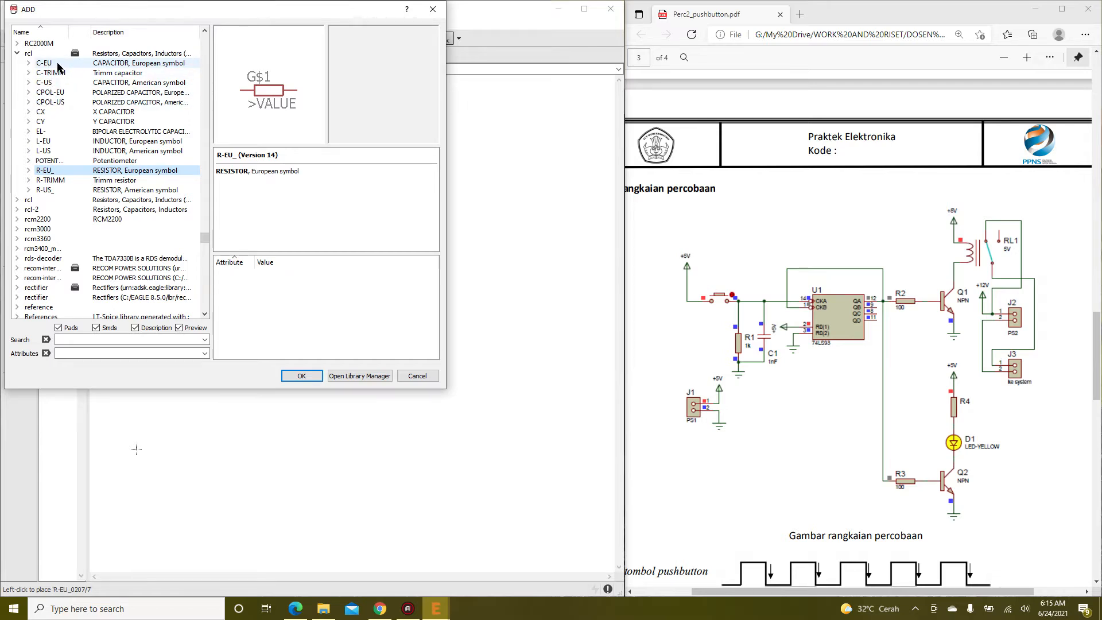
pyautogui.click(56, 93)
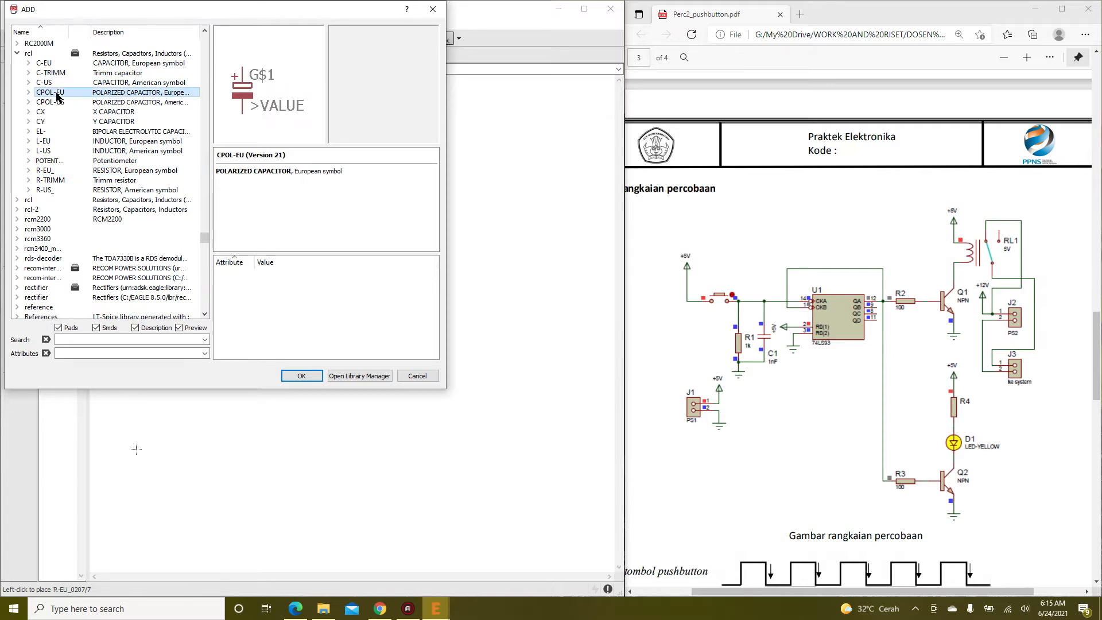
pyautogui.click(56, 62)
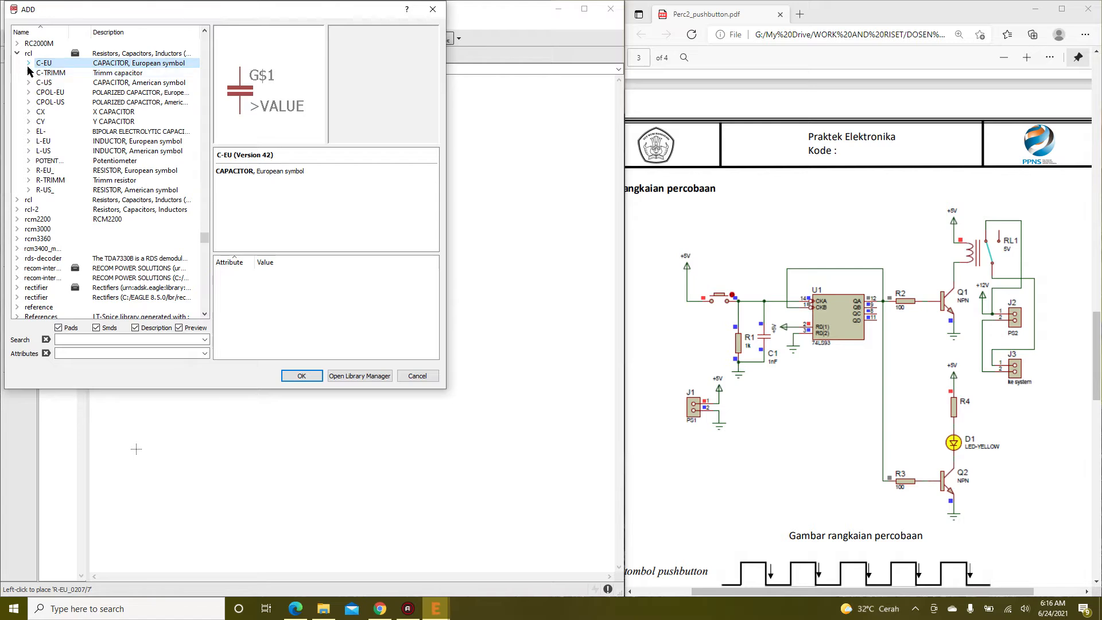
pyautogui.click(29, 64)
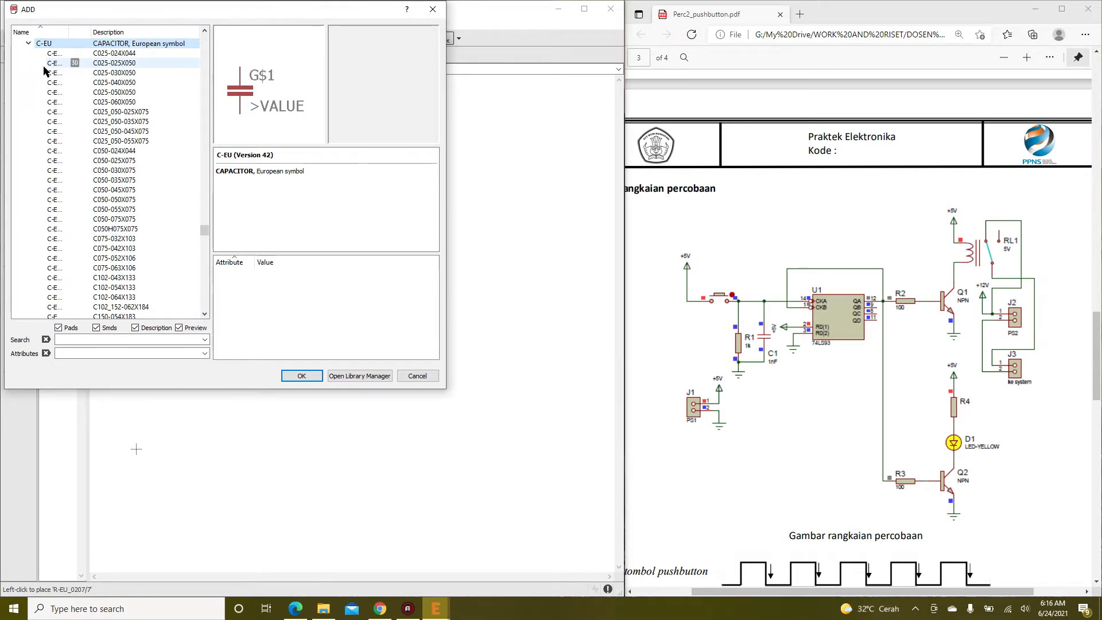
# Look through the C-EU capacitor's package previews and select the C025-024X044 variant
pyautogui.click(74, 152)
pyautogui.press('Up')
pyautogui.press('Up')
pyautogui.press('Up')
pyautogui.press('Up')
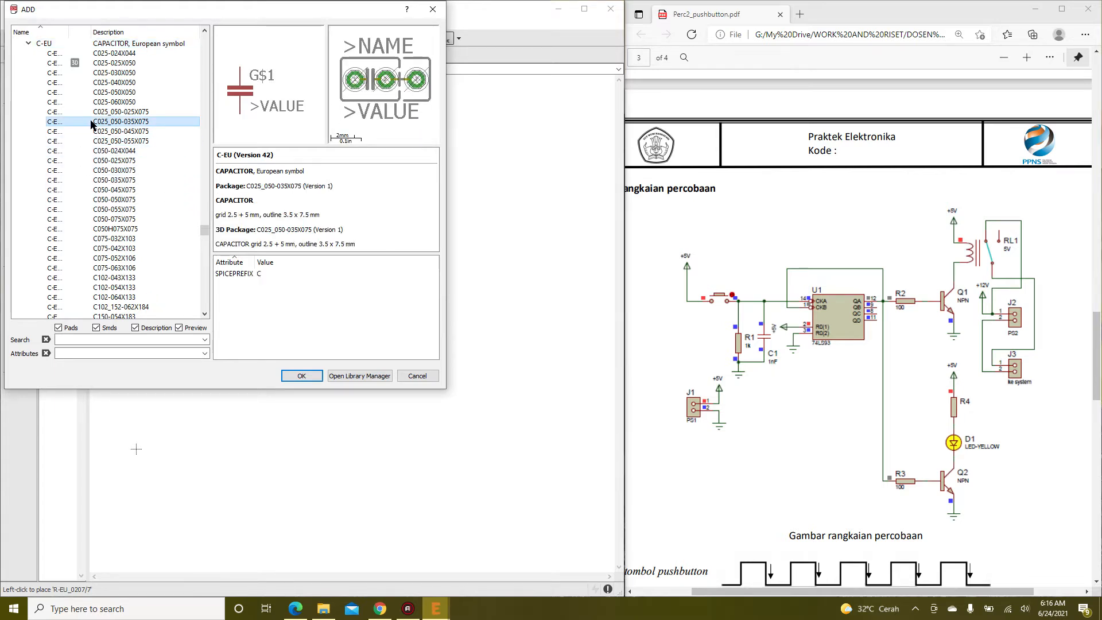
pyautogui.press('Up')
pyautogui.press('Up')
pyautogui.press('Up')
pyautogui.press('Up')
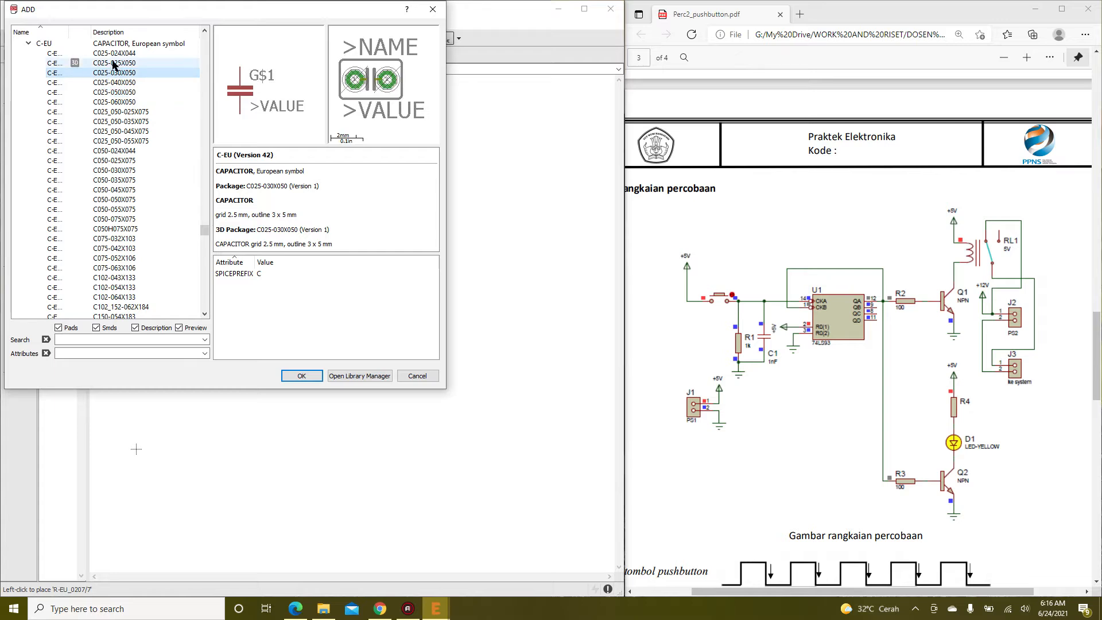
pyautogui.press('Up')
pyautogui.press('Up')
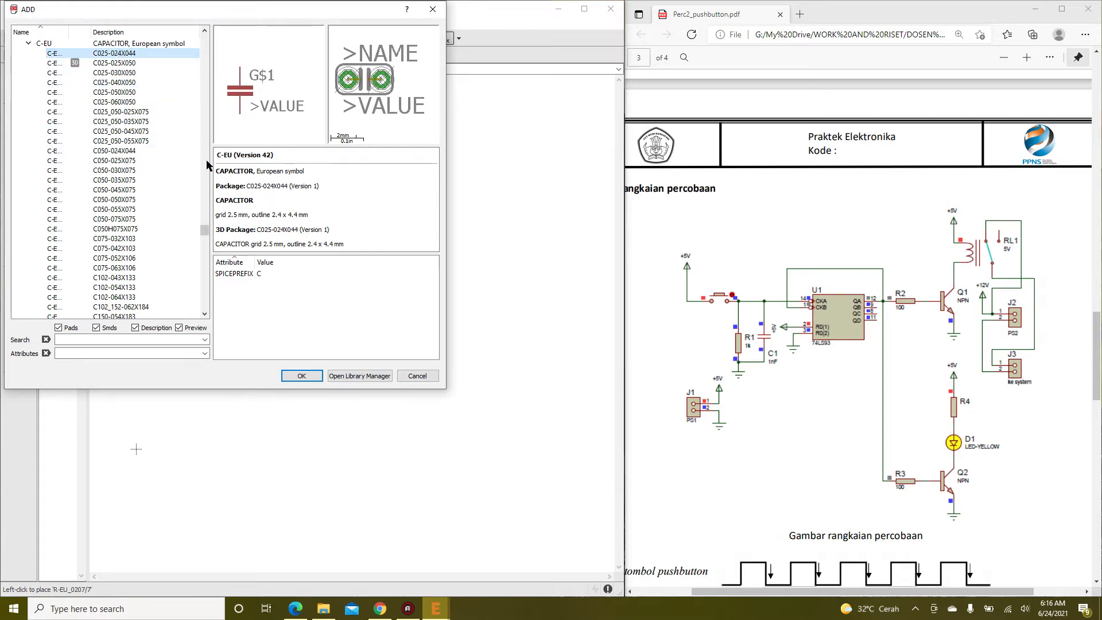
# Place the selected capacitor just to the right of resistor R1, rotated so its labels sit on its left, and stop adding parts
pyautogui.click(300, 376)
pyautogui.rightClick(304, 347)
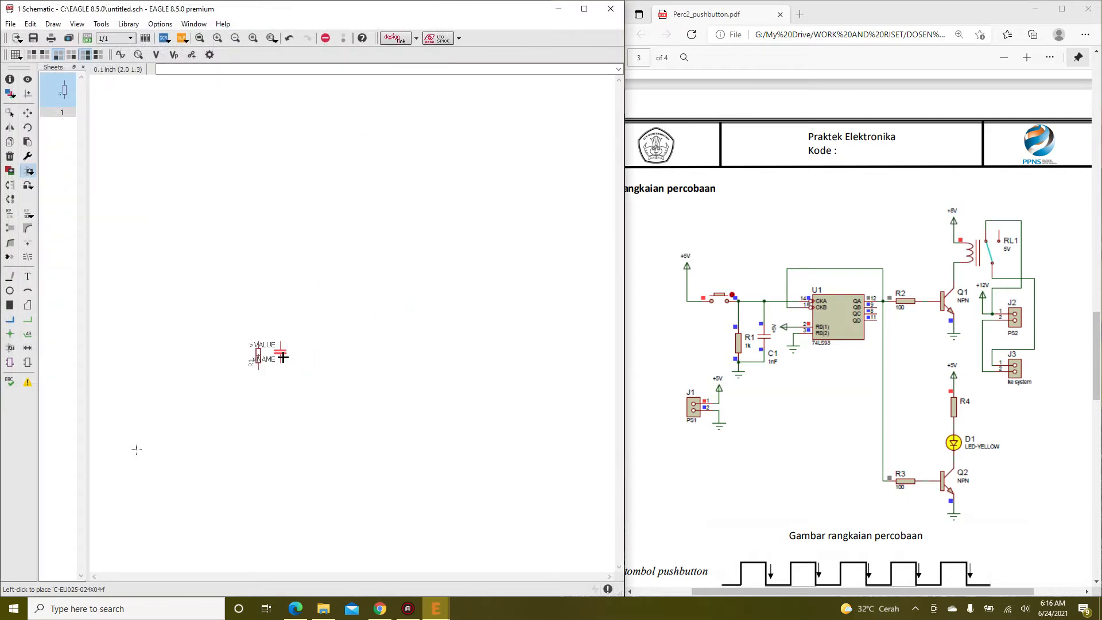
pyautogui.click(282, 361)
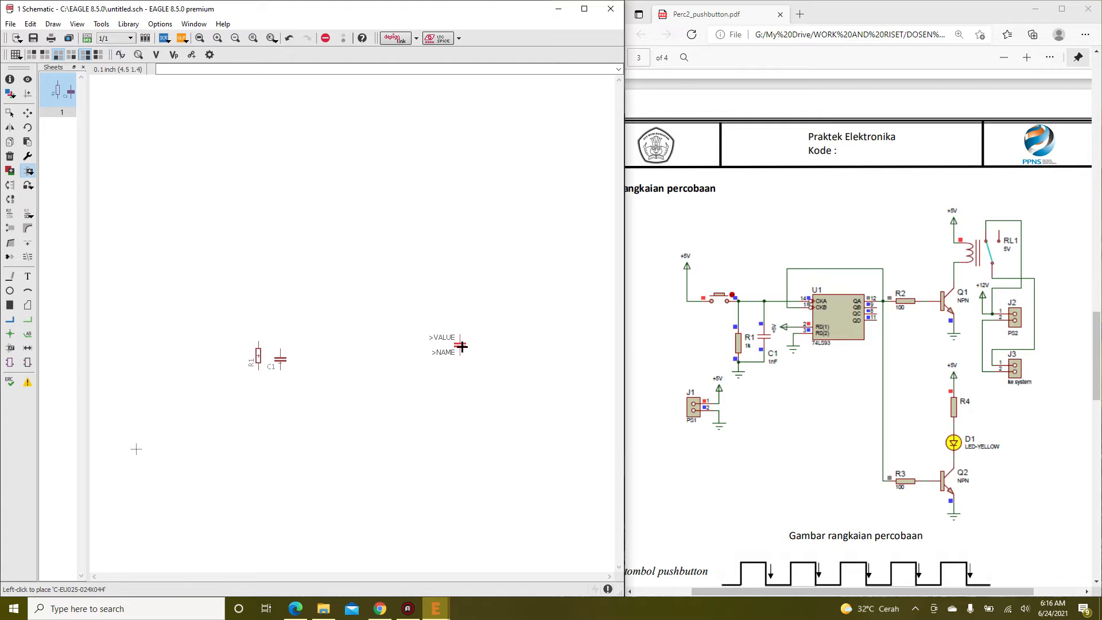
pyautogui.press('Escape')
pyautogui.press('Escape')
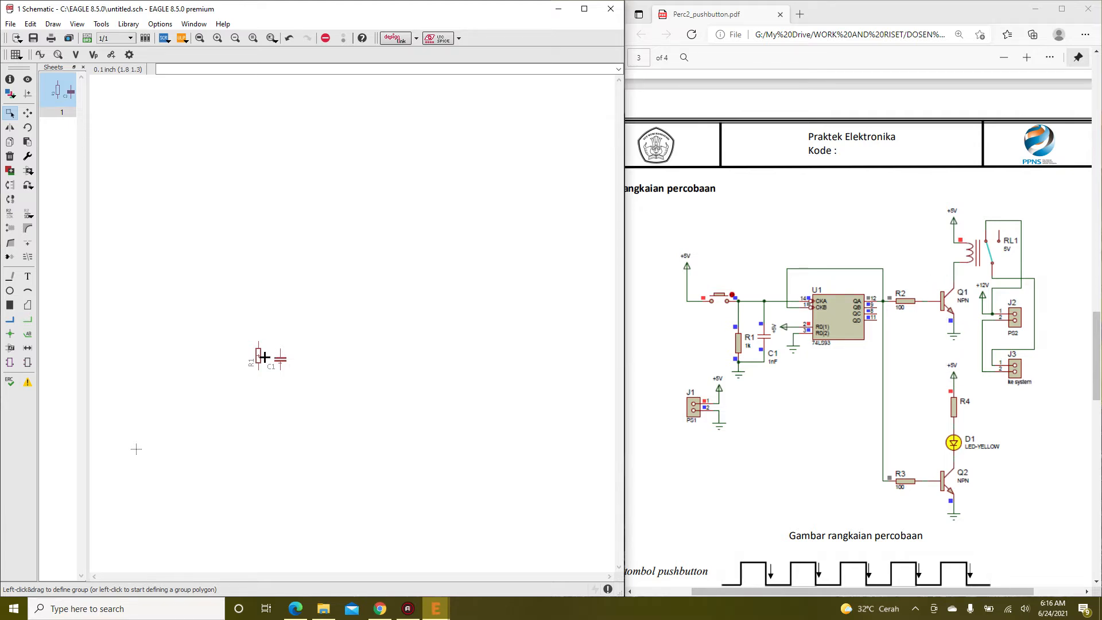
# Start adding another part, collapse the C-EU variants and go back to the beginning of the library list
pyautogui.click(28, 171)
pyautogui.click(28, 43)
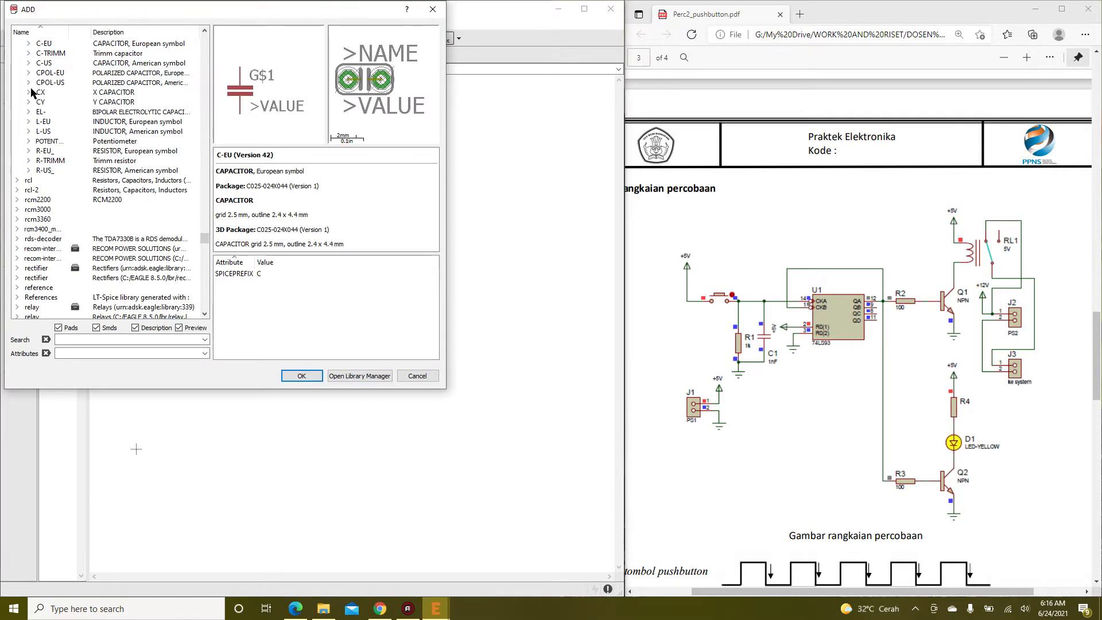
pyautogui.scroll(6, 13, 244)
pyautogui.click(16, 238)
pyautogui.scroll(-7, 73, 275)
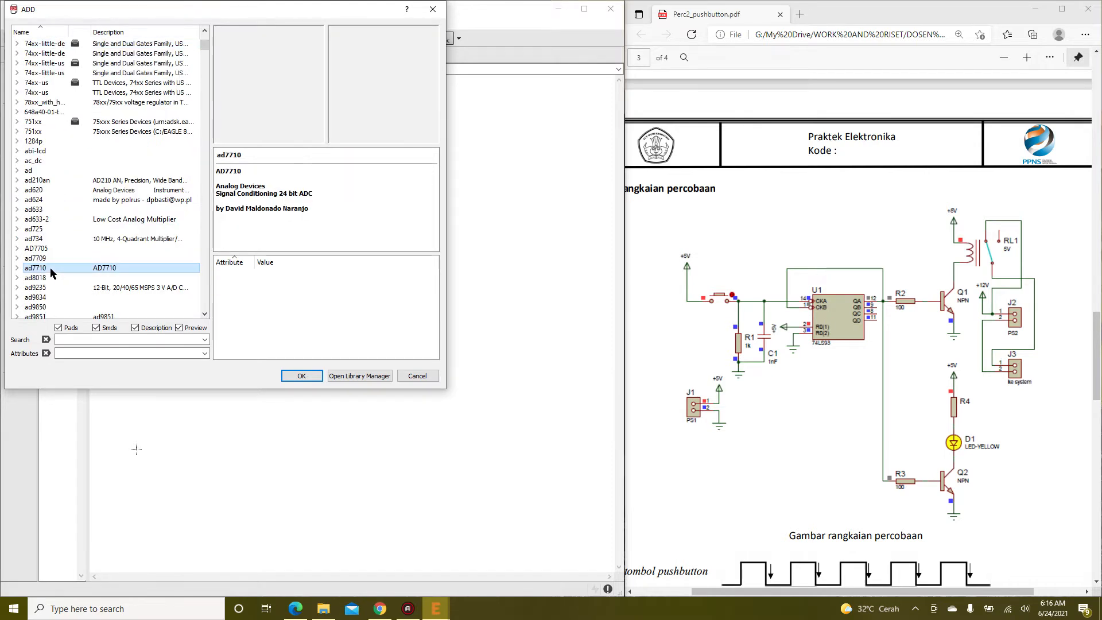
pyautogui.click(60, 238)
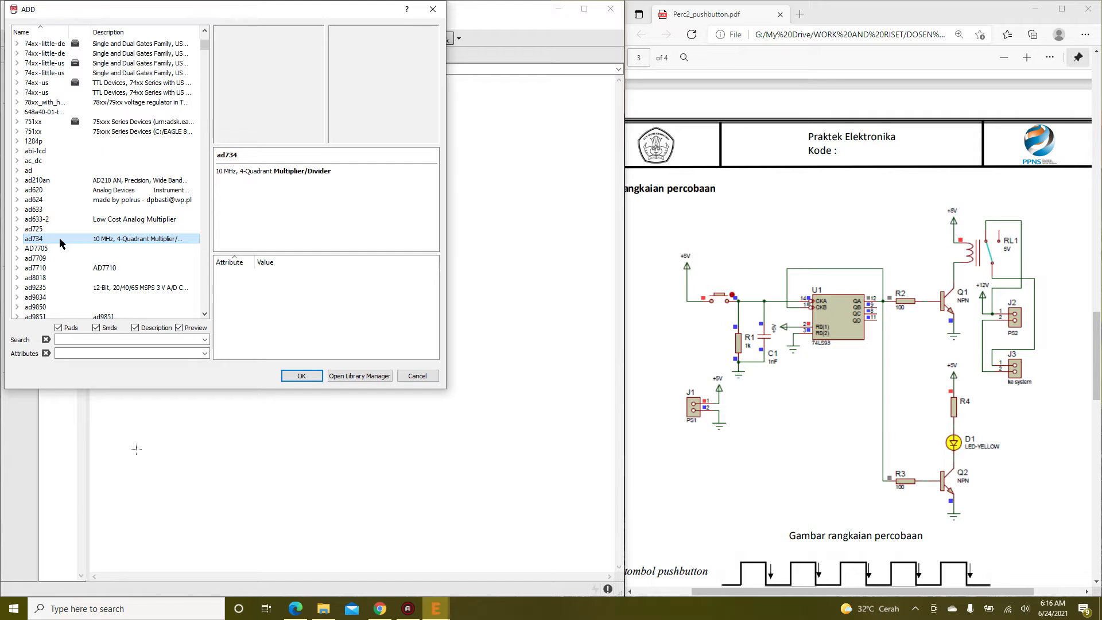
# Find the managed transistor library in the library list and expand it
pyautogui.write('tr')
pyautogui.press('Down')
pyautogui.press('Down')
pyautogui.press('Down')
pyautogui.press('Down')
pyautogui.press('Down')
pyautogui.press('Down')
pyautogui.press('Down')
pyautogui.press('Down')
pyautogui.press('Down')
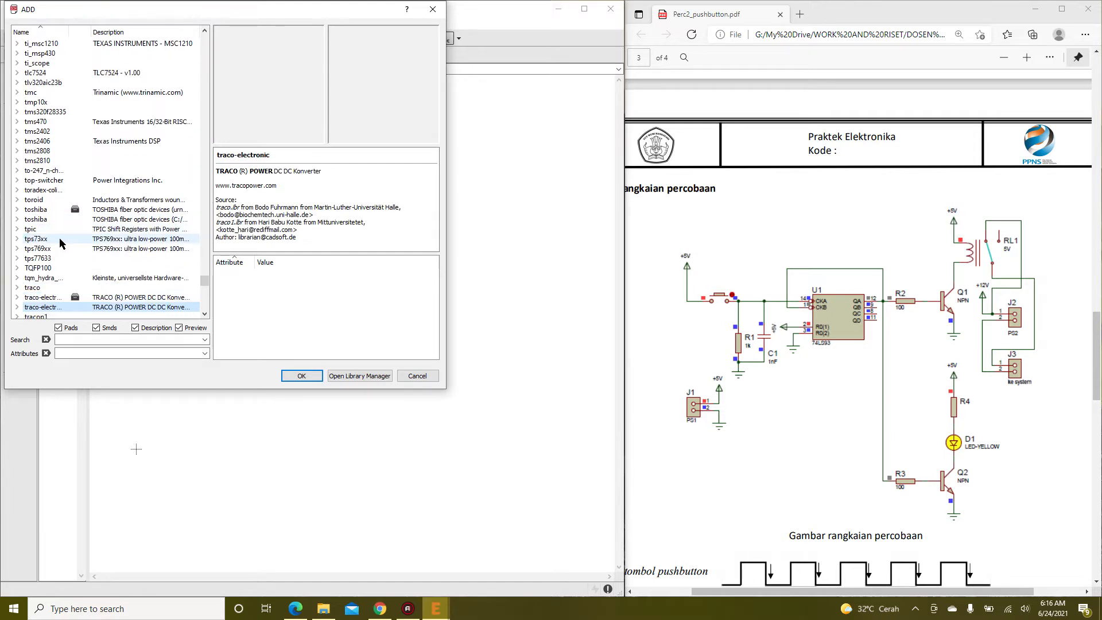
pyautogui.press('Down')
pyautogui.press('Down')
pyautogui.press('Down')
pyautogui.press('Down')
pyautogui.press('Down')
pyautogui.press('Down')
pyautogui.press('Down')
pyautogui.press('Down')
pyautogui.press('Down')
pyautogui.press('Down')
pyautogui.press('Down')
pyautogui.press('Down')
pyautogui.press('Down')
pyautogui.press('Down')
pyautogui.press('Down')
pyautogui.press('Down')
pyautogui.press('Down')
pyautogui.press('Down')
pyautogui.press('Down')
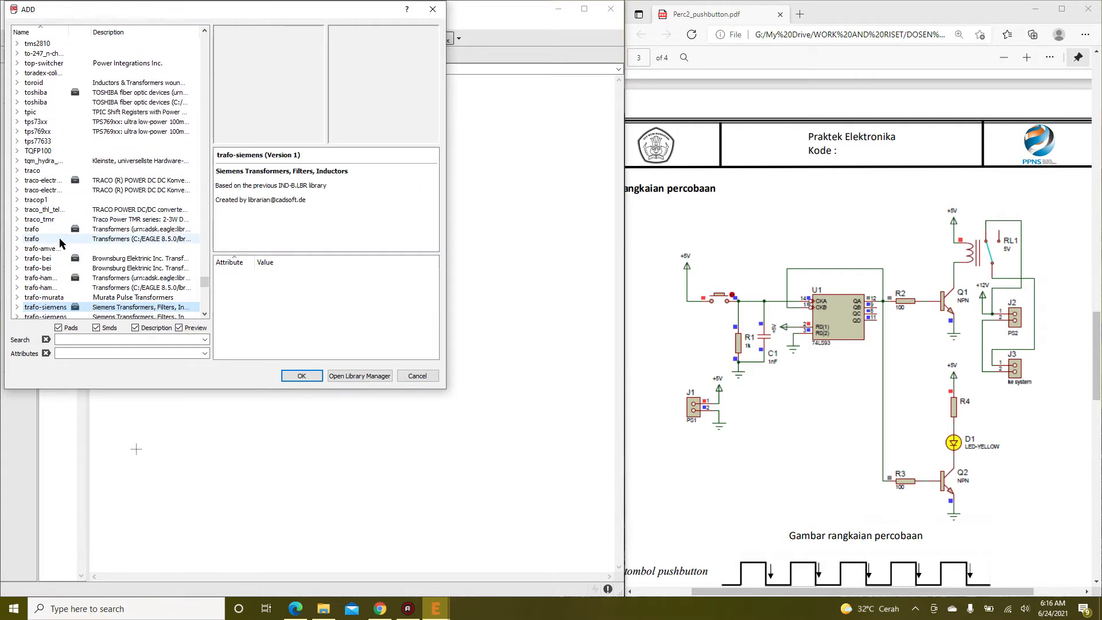
pyautogui.press('Up')
pyautogui.press('Up')
pyautogui.press('Up')
pyautogui.press('Up')
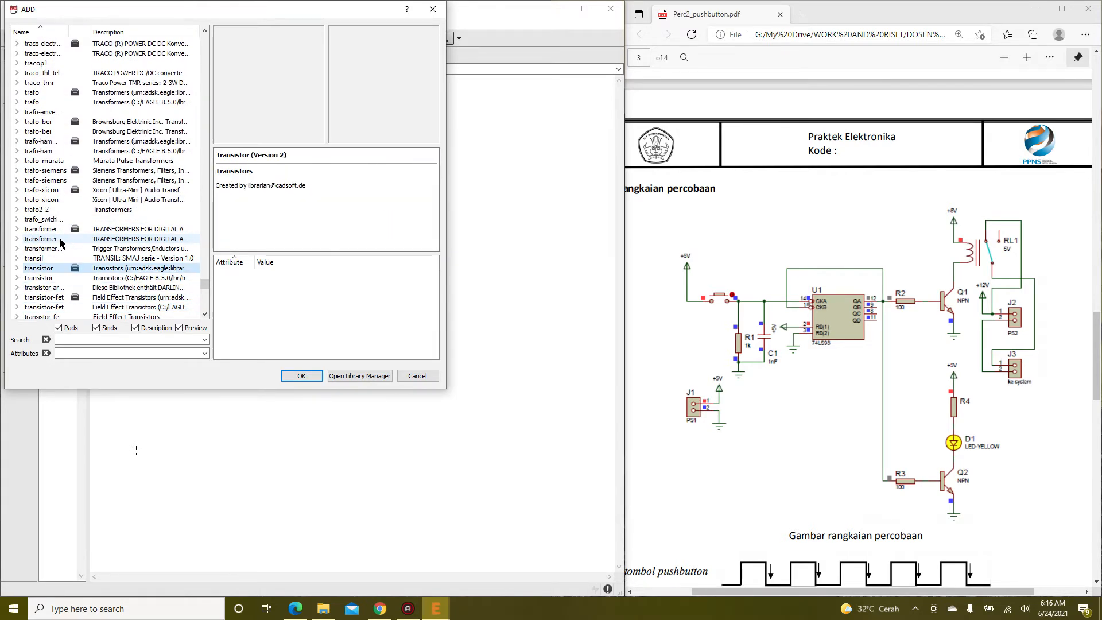
pyautogui.press('Right')
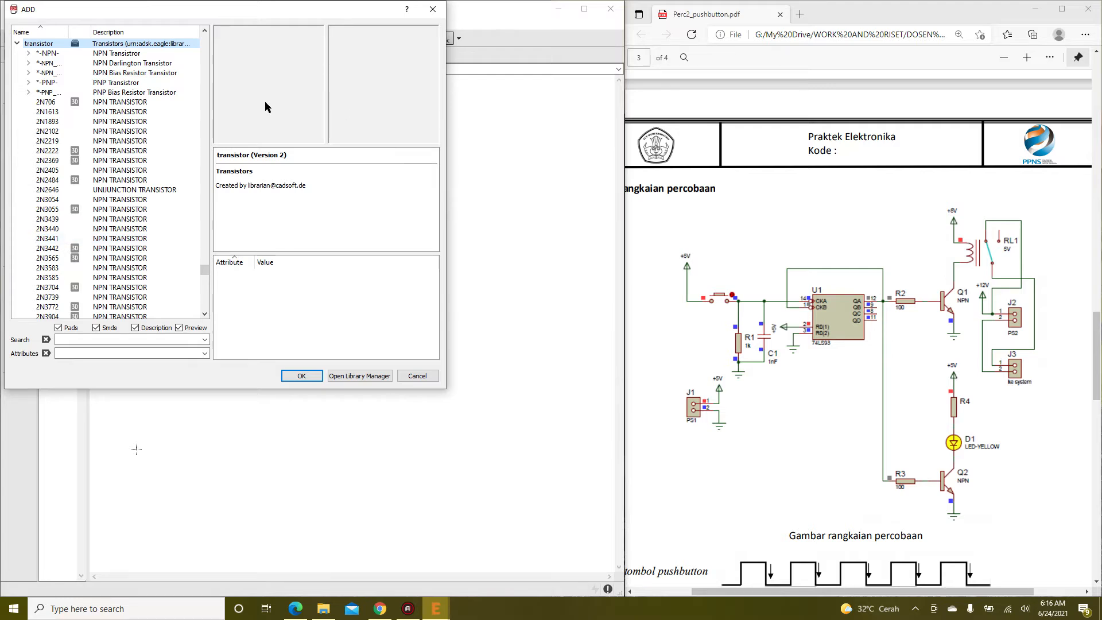
# Expand the *-NPN- transistor, compare its package previews and select the TO92-ECB variant
pyautogui.press('Down')
pyautogui.press('Right')
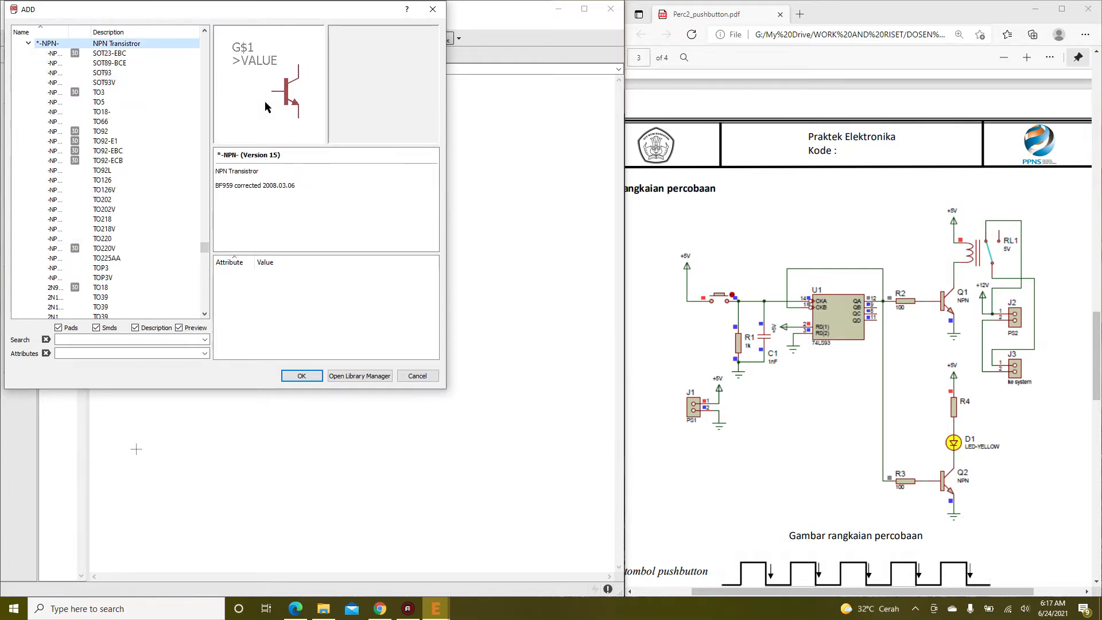
pyautogui.press('Down')
pyautogui.press('Down')
pyautogui.press('Down')
pyautogui.press('Down')
pyautogui.press('Down')
pyautogui.press('Down')
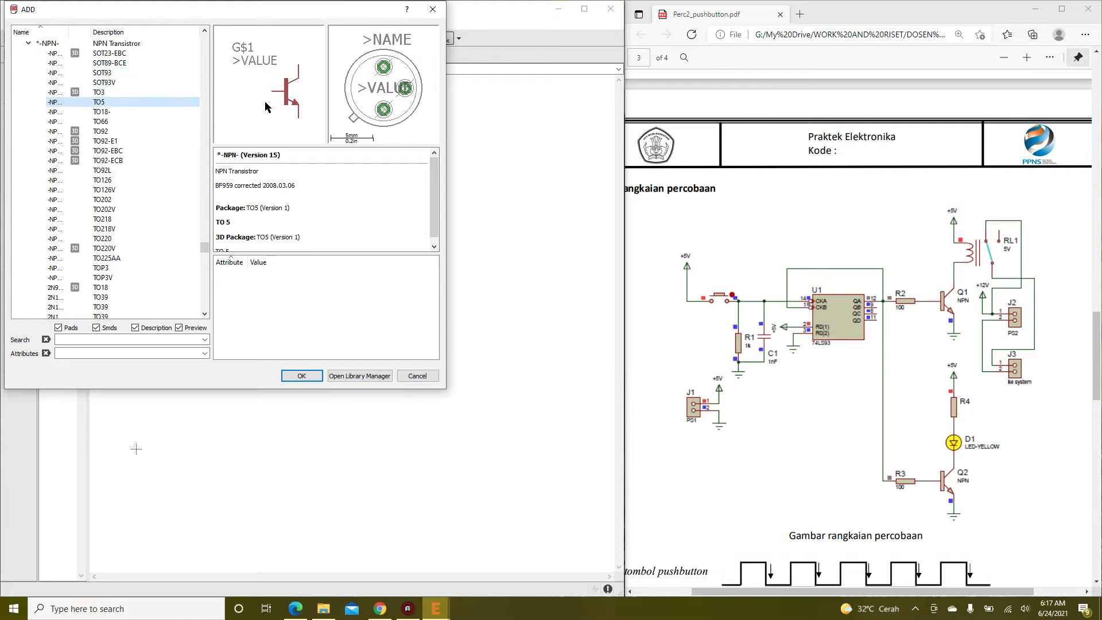
pyautogui.press('Down')
pyautogui.press('Down')
pyautogui.press('Down')
pyautogui.press('Down')
pyautogui.press('Down')
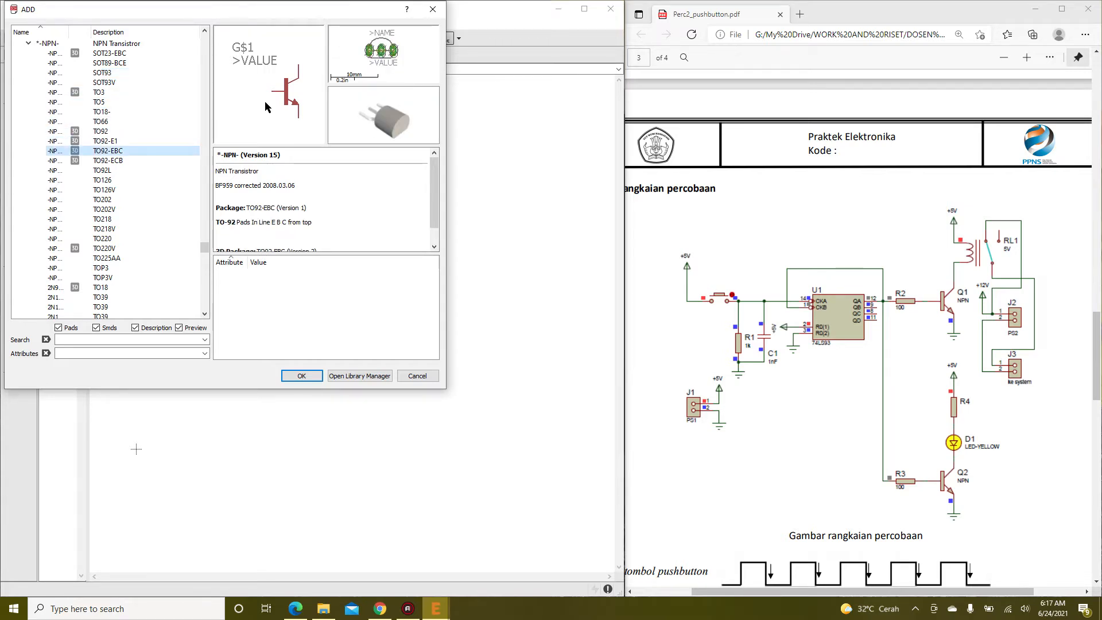
pyautogui.press('Up')
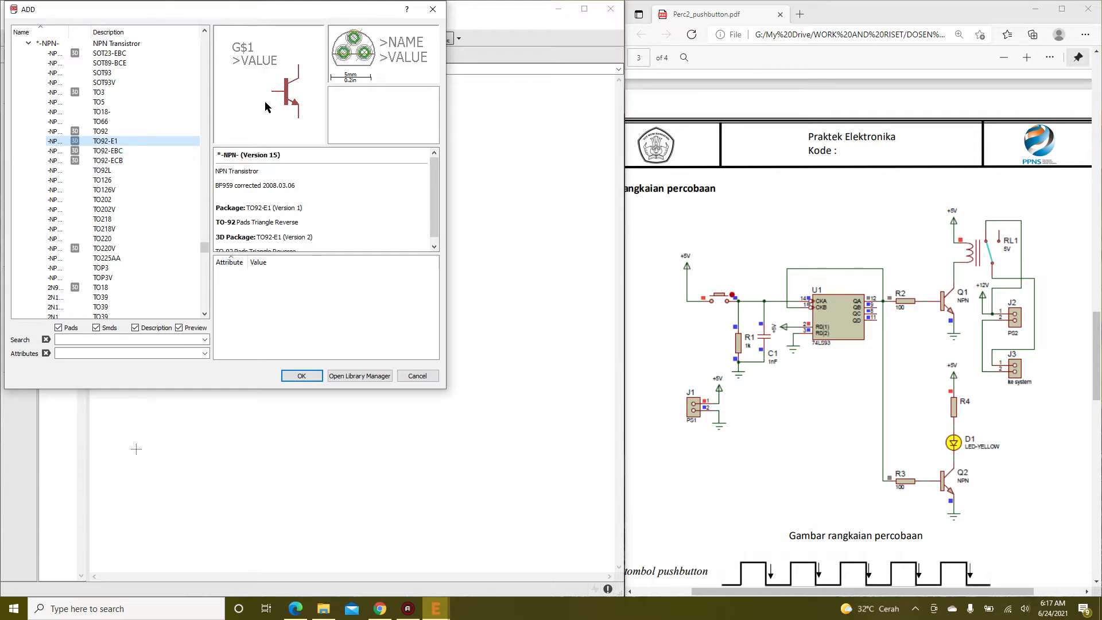
pyautogui.press('Down')
pyautogui.press('Down')
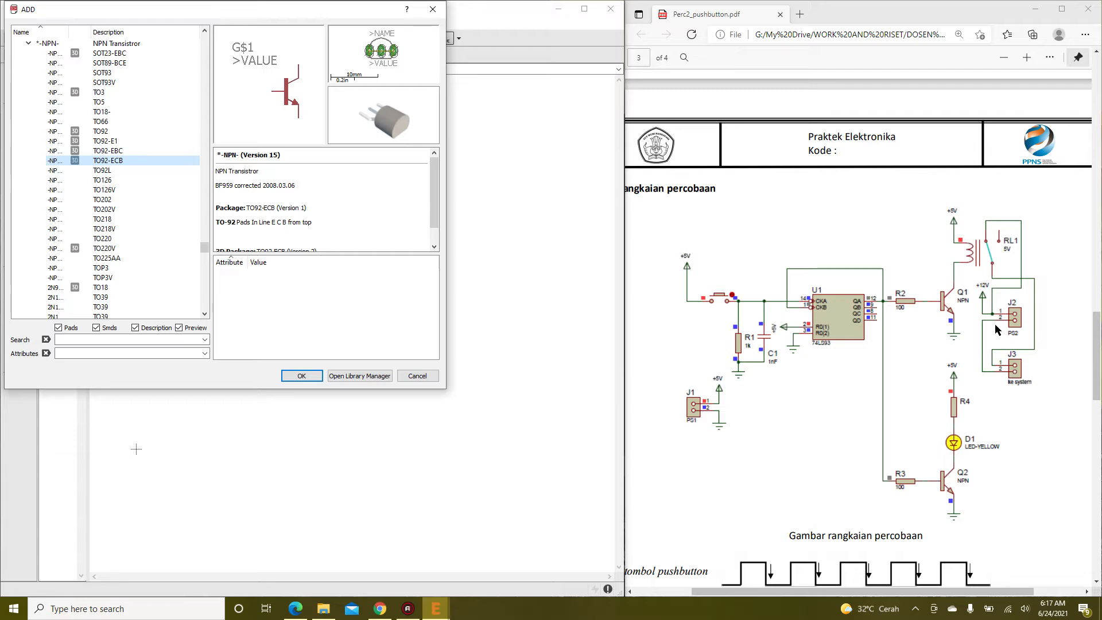
# Look through Perc2_pushbutton.pdf for the transistor type, highlight the Transistor 9013 entry in the component list and return to the circuit diagram
pyautogui.scroll(20, 996, 328)
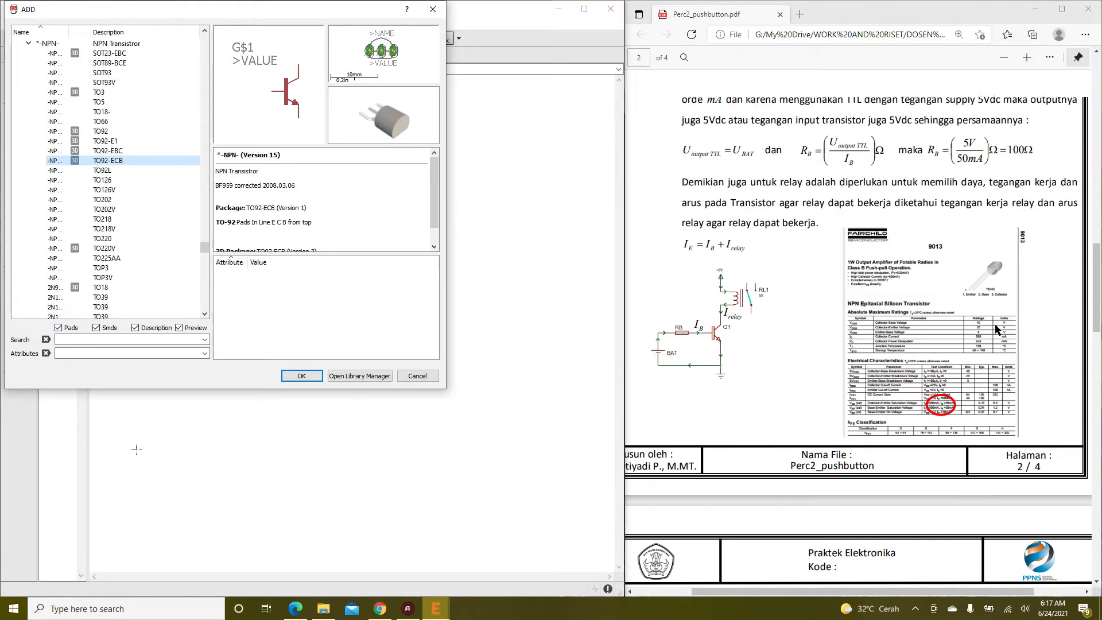
pyautogui.scroll(8, 995, 329)
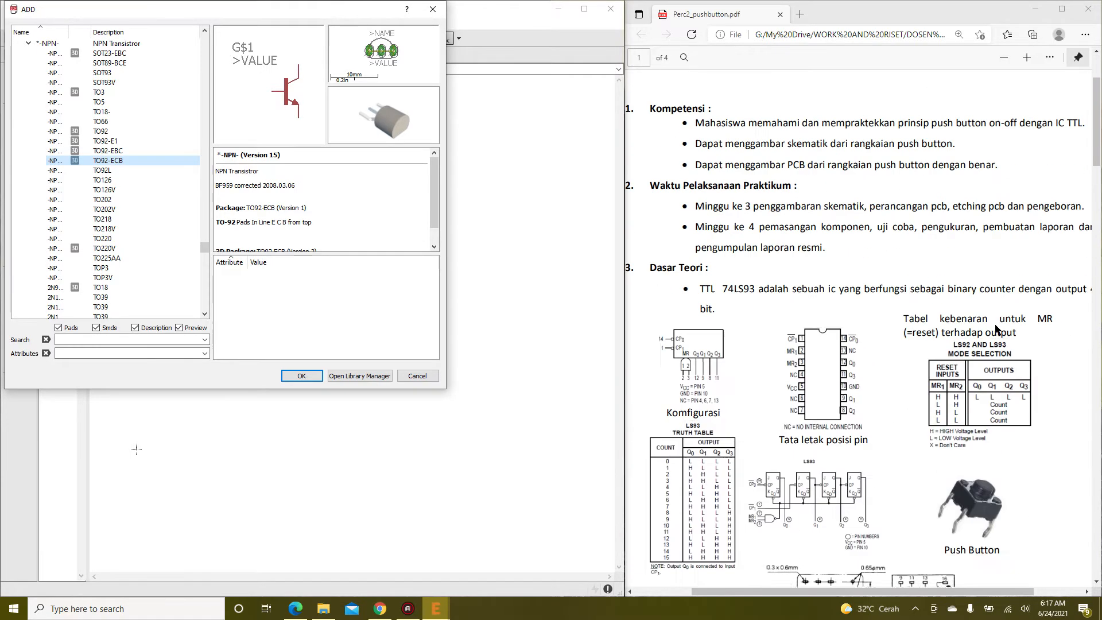
pyautogui.scroll(-12, 995, 328)
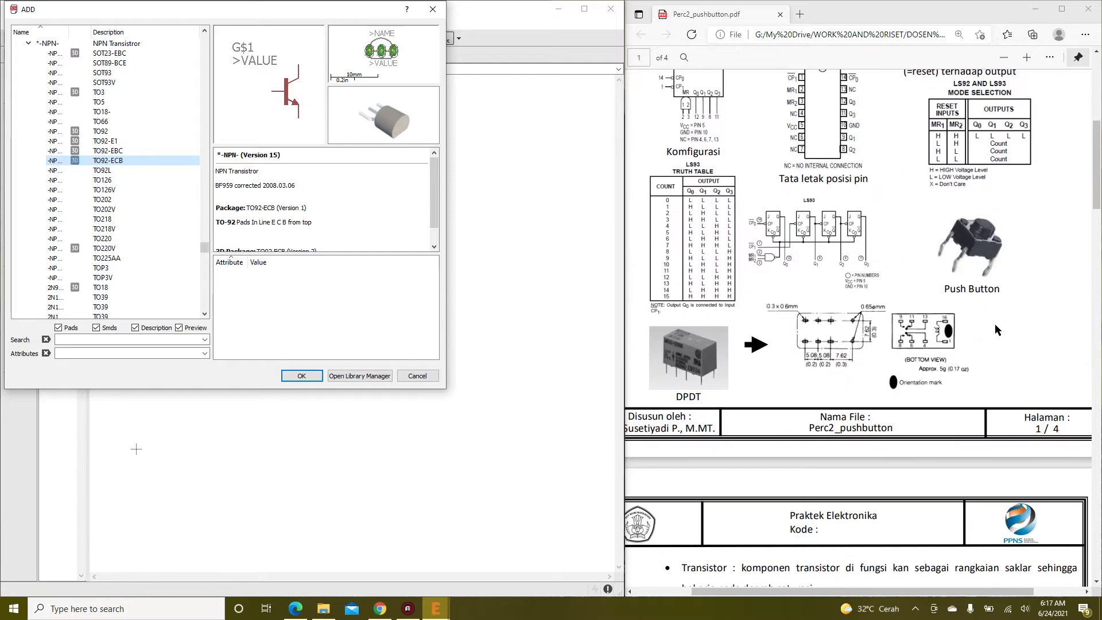
pyautogui.scroll(-15, 995, 329)
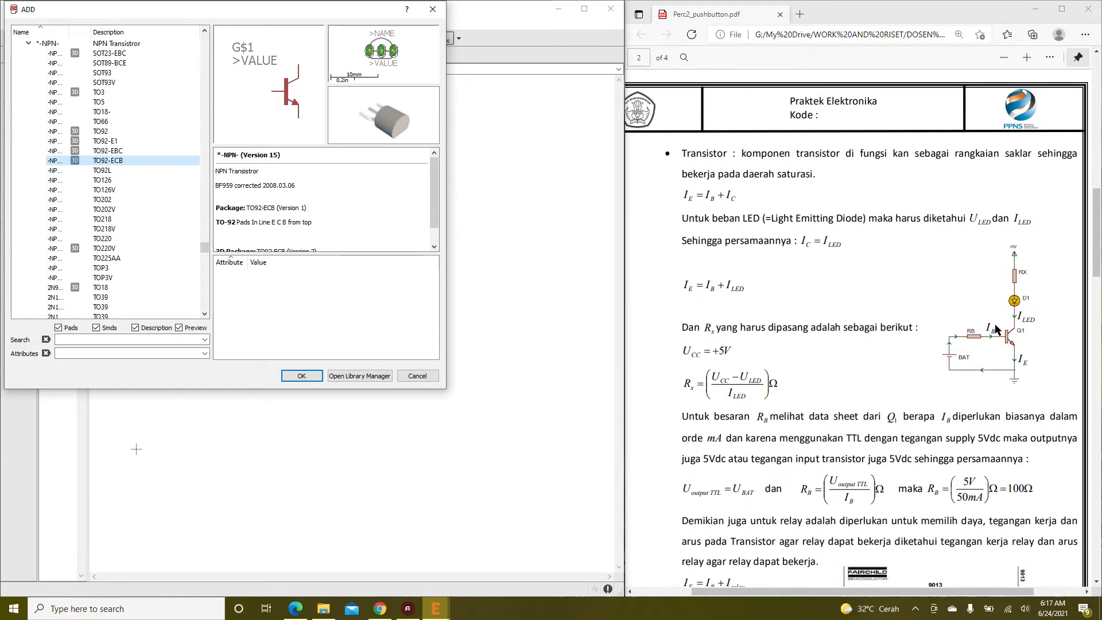
pyautogui.scroll(-10, 994, 329)
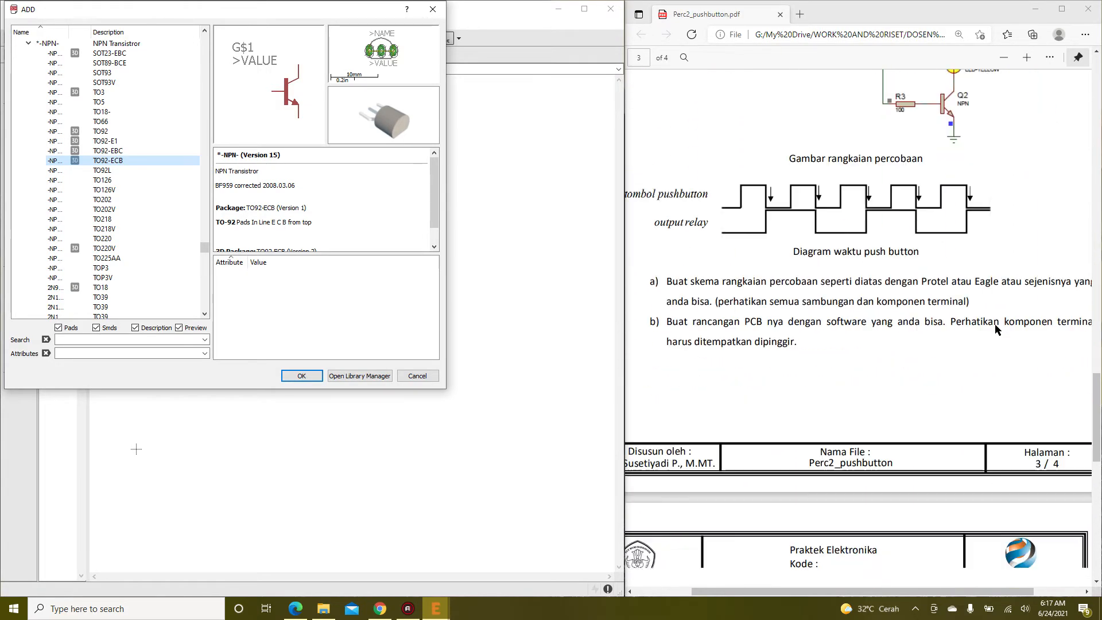
pyautogui.scroll(-3, 994, 324)
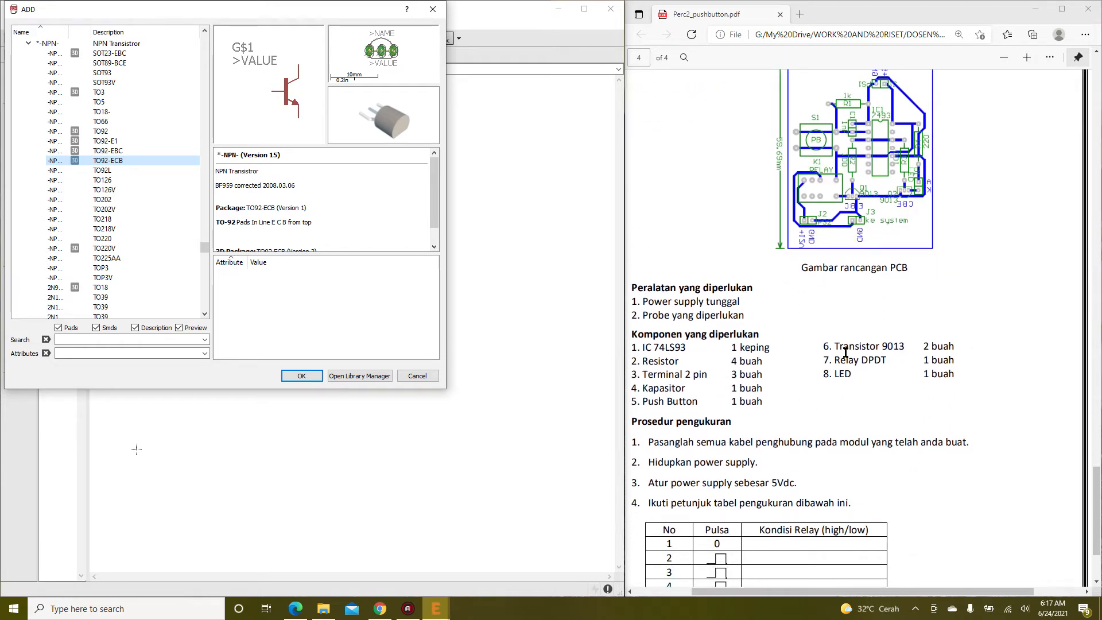
pyautogui.moveTo(907, 346); pyautogui.dragTo(825, 343)
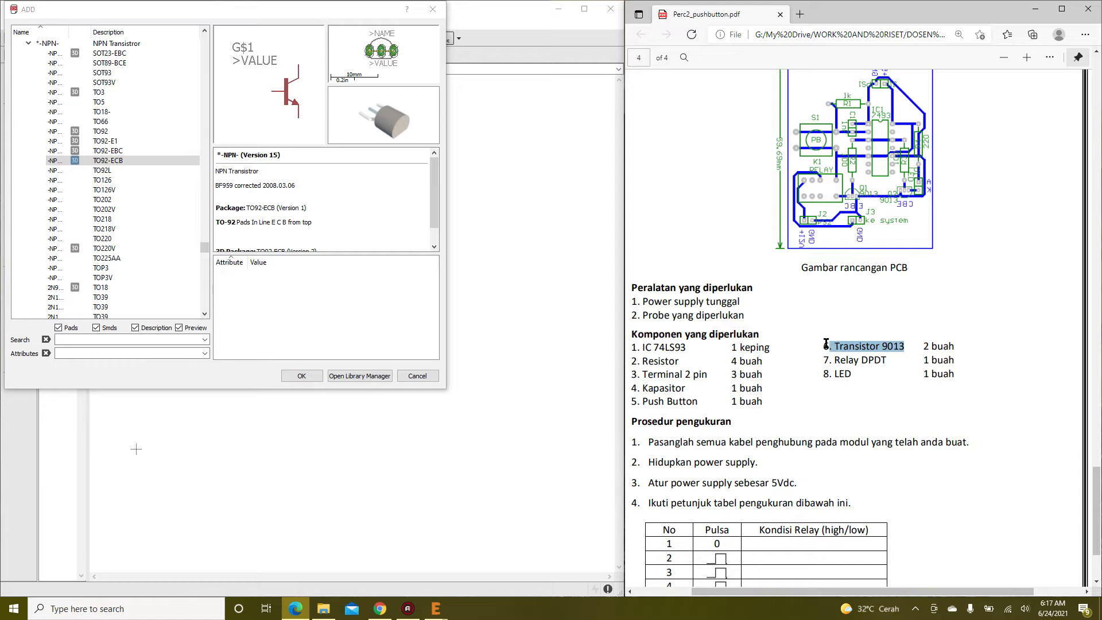
pyautogui.click(885, 363)
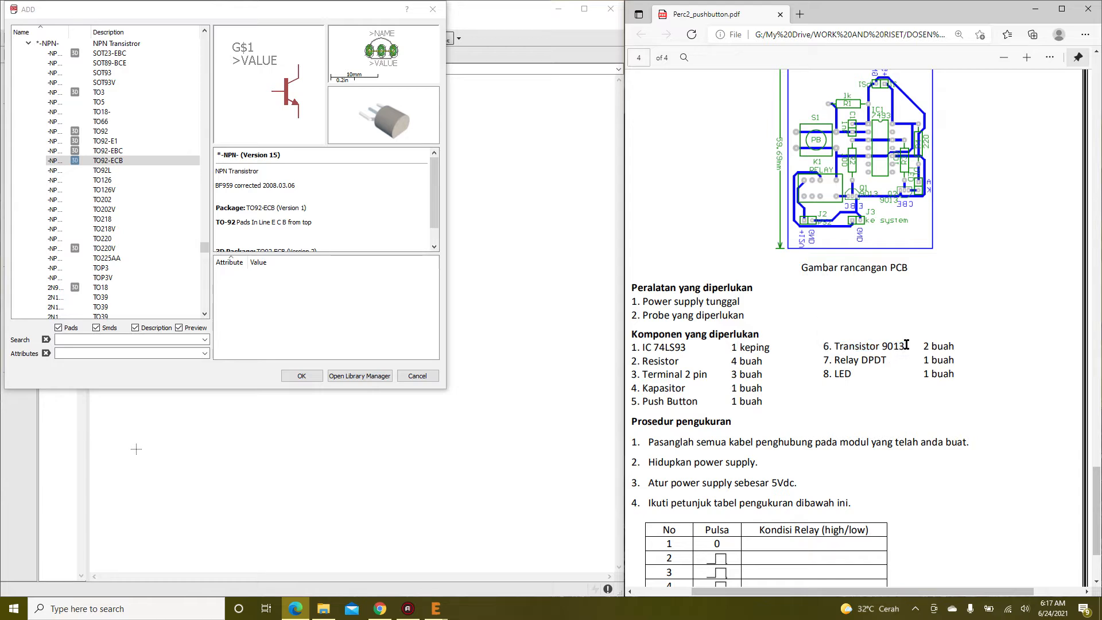
pyautogui.moveTo(909, 343); pyautogui.dragTo(839, 347)
pyautogui.scroll(1, 855, 374)
pyautogui.scroll(10, 856, 374)
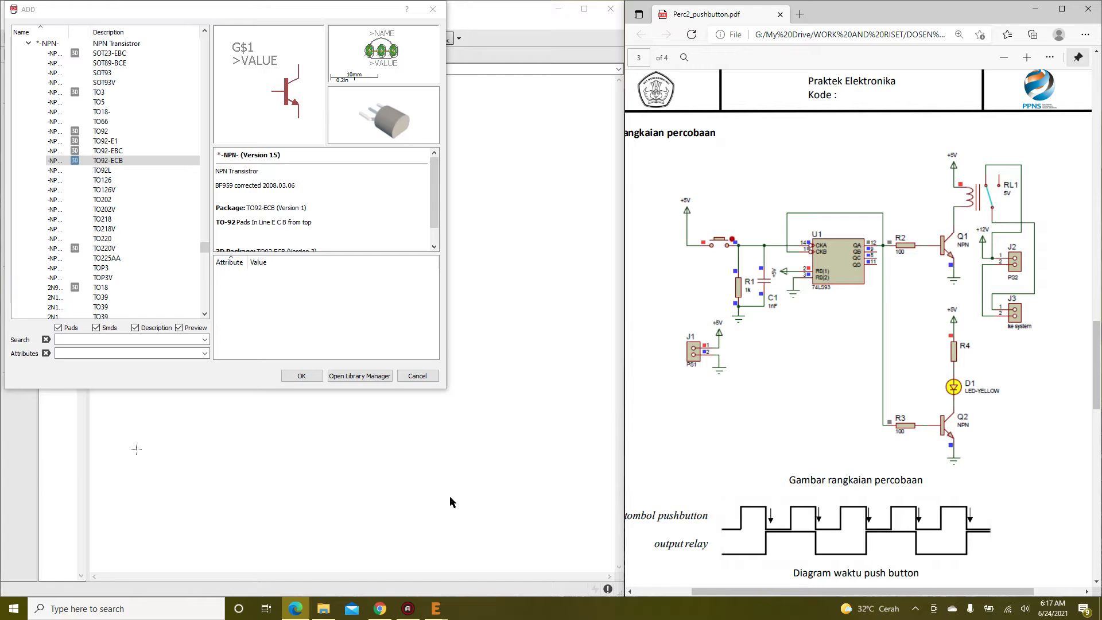
# Switch to Chrome, open a new tab and close the History tab
pyautogui.moveTo(380, 608)
pyautogui.click(374, 556)
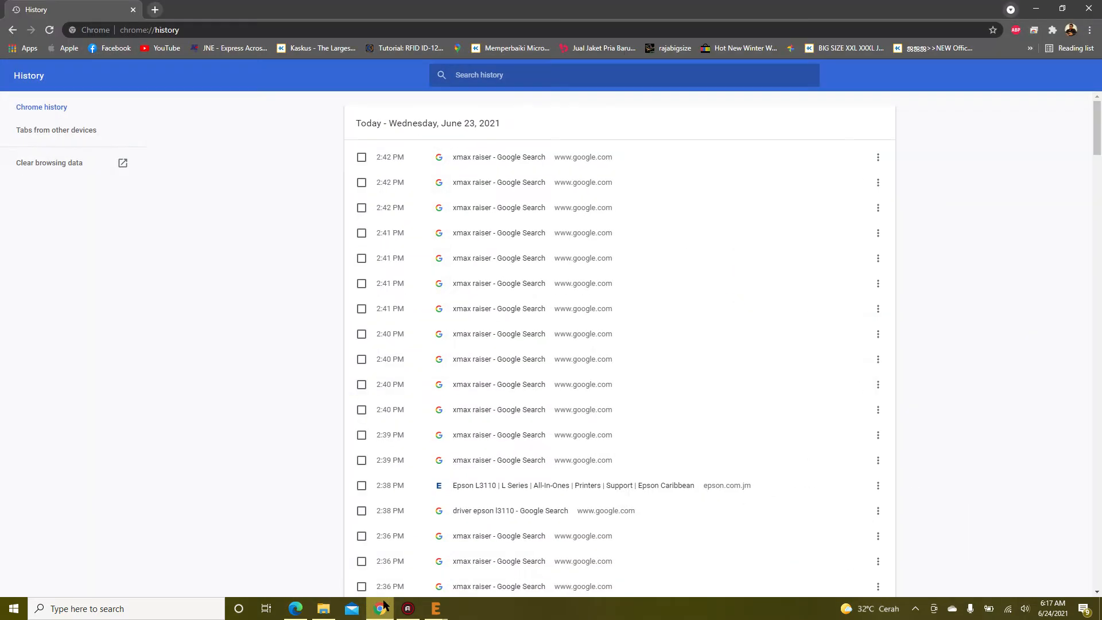
pyautogui.click(155, 9)
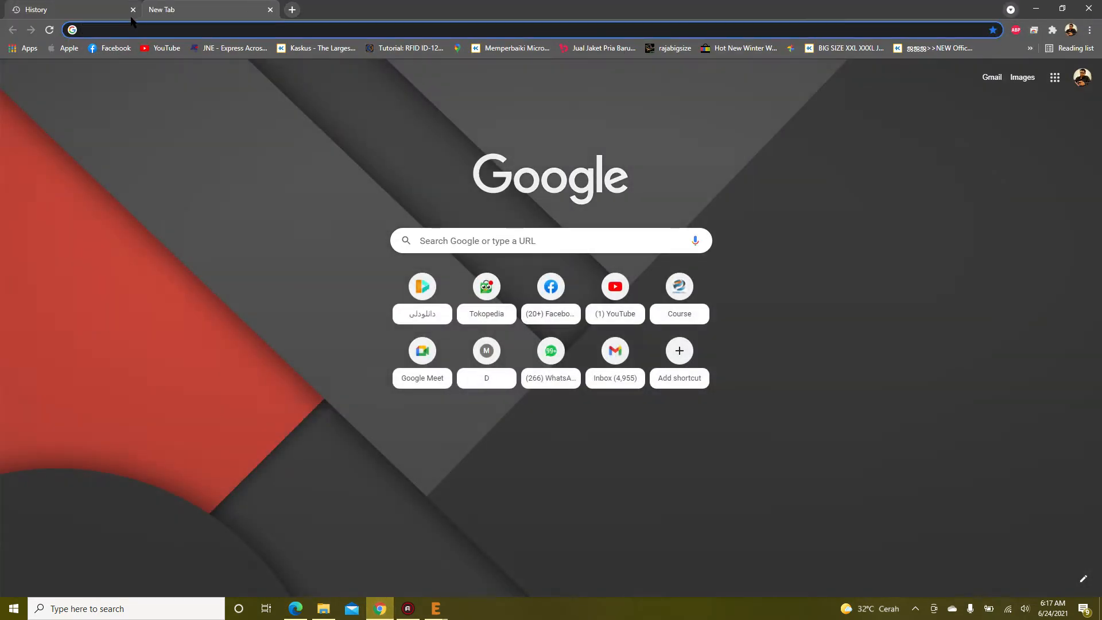
pyautogui.click(132, 10)
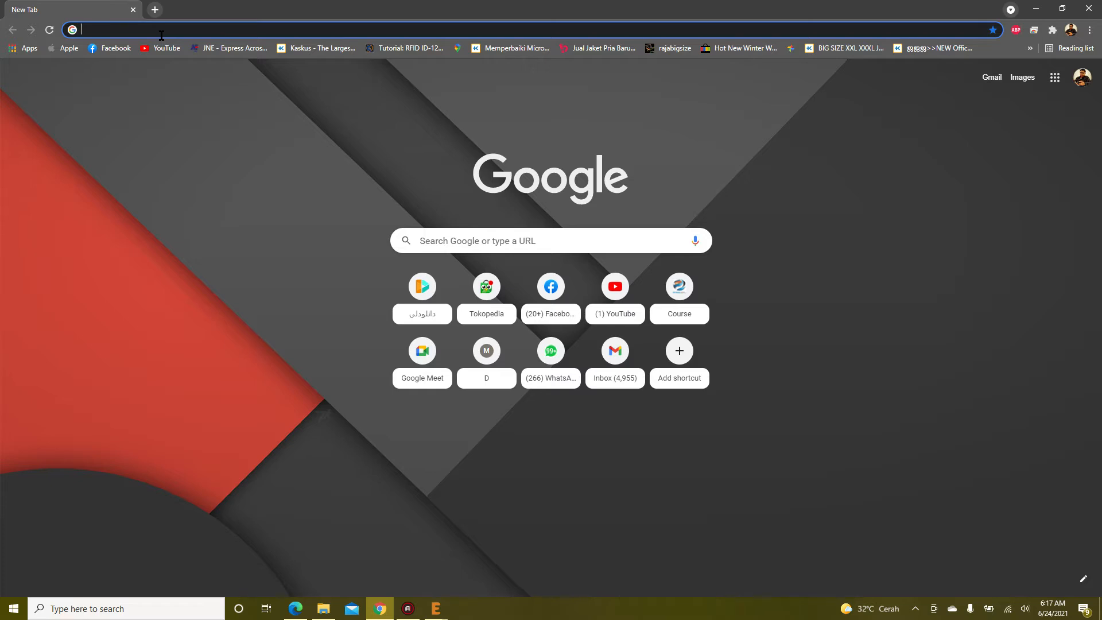
# Search Google for "transistor 9013 pinout"
pyautogui.write('trans')
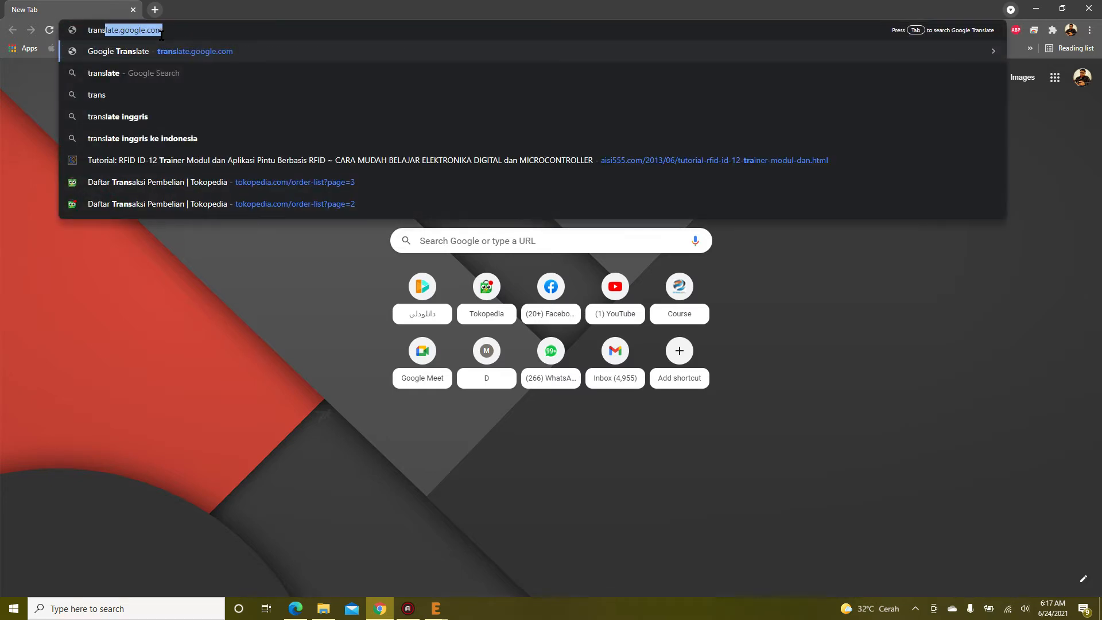
pyautogui.write('istor ')
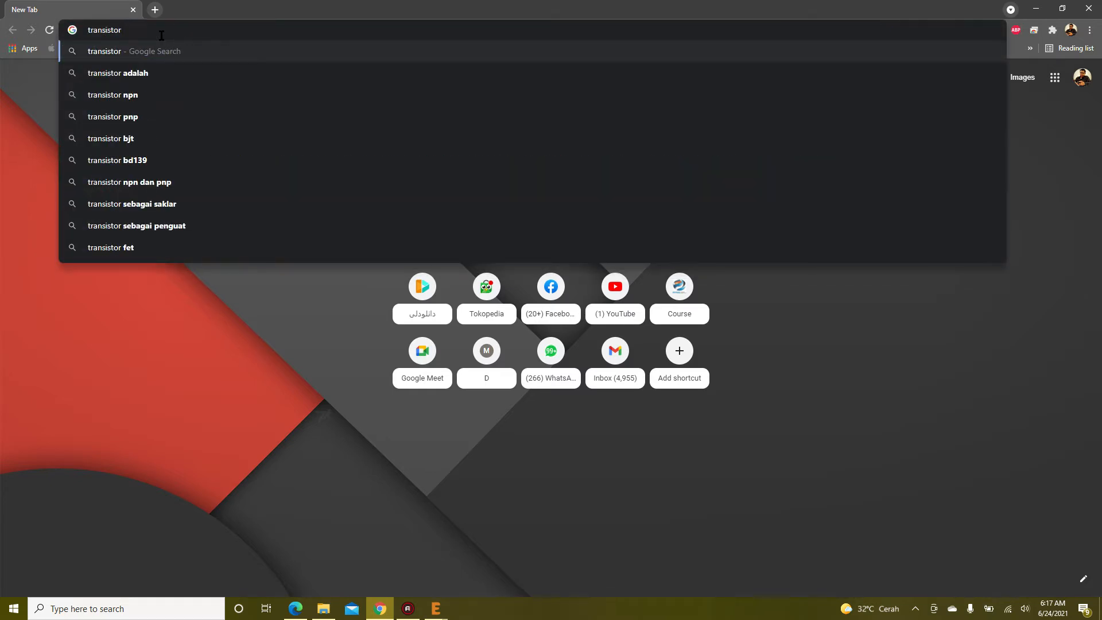
pyautogui.write('9014')
pyautogui.press('BackSpace')
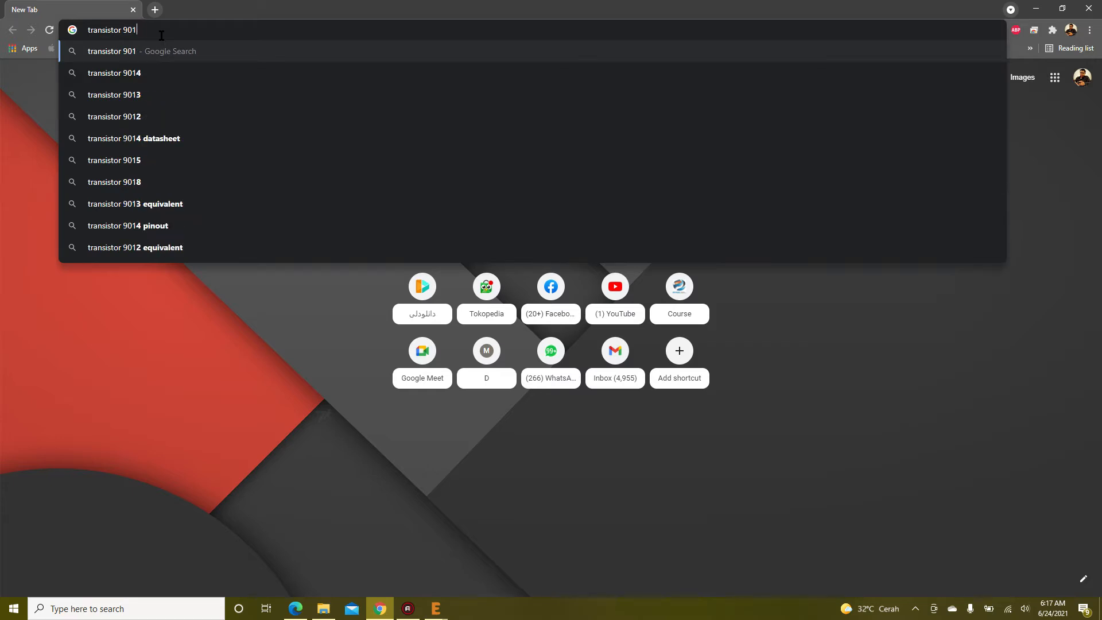
pyautogui.write('3 pin')
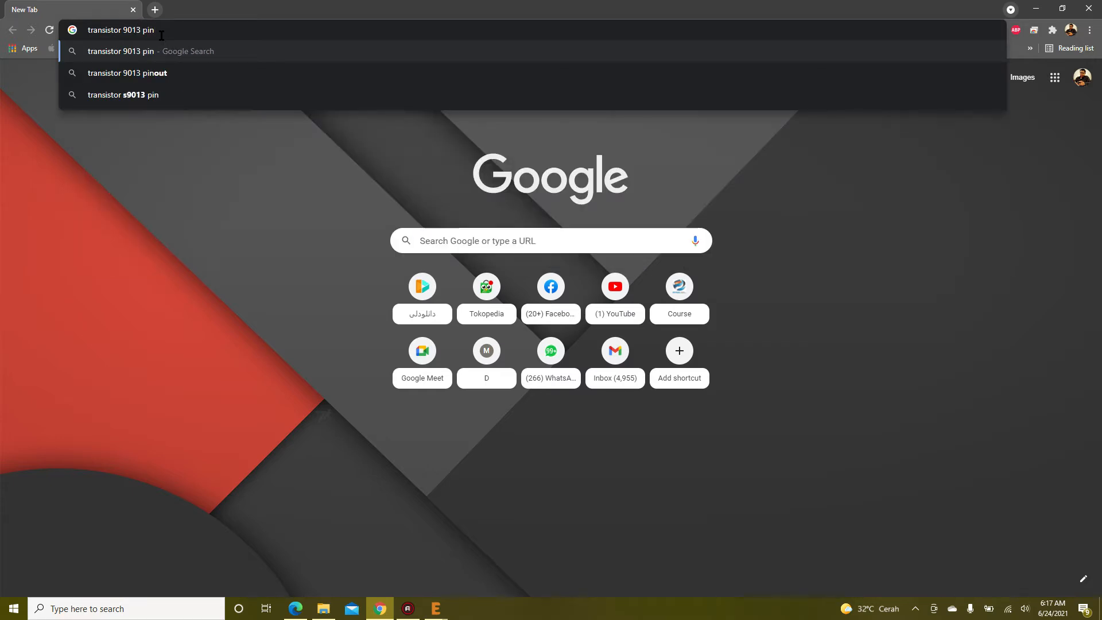
pyautogui.press('Down')
pyautogui.press('Return')
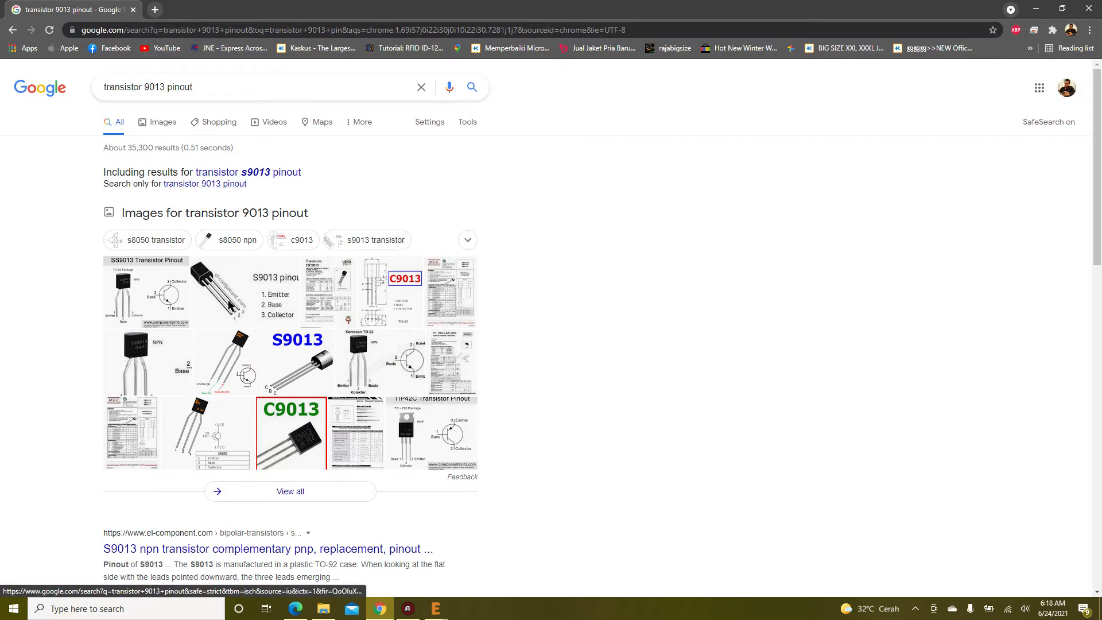
# Open the el-component S9013 pinout image and dock the browser window beside the part selection dialog
pyautogui.click(229, 303)
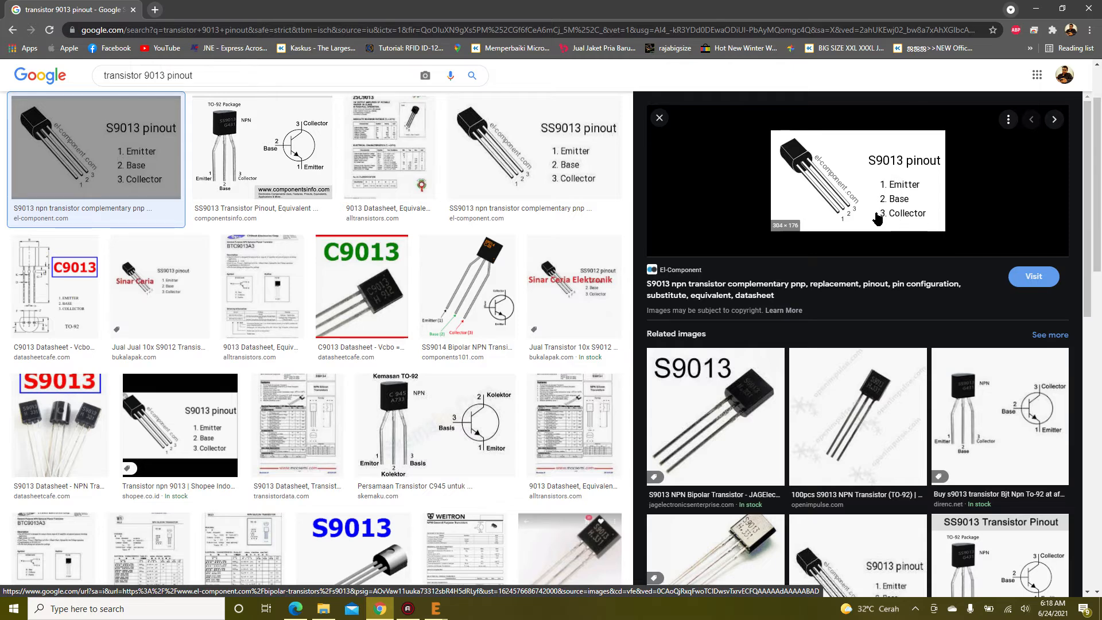
pyautogui.moveTo(573, 9); pyautogui.dragTo(1098, 247)
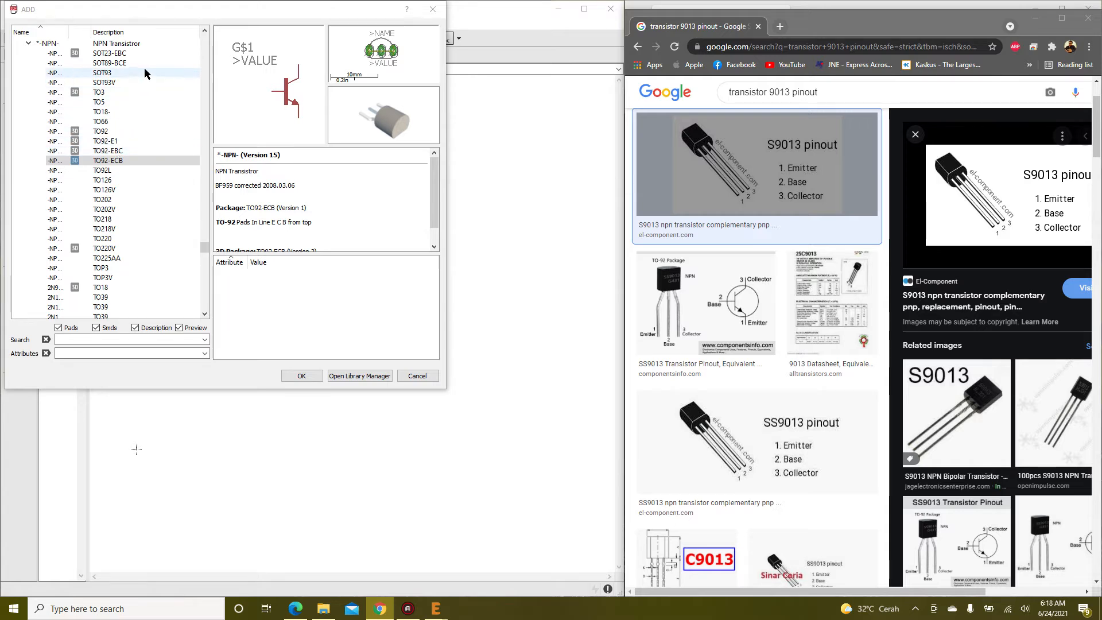
# Widen the part name column and compare the *-NPN- packages TO92-EBC, TO66, SOT93V, TO92-E1 and TO92-ECB with the S9013 pinout
pyautogui.click(117, 152)
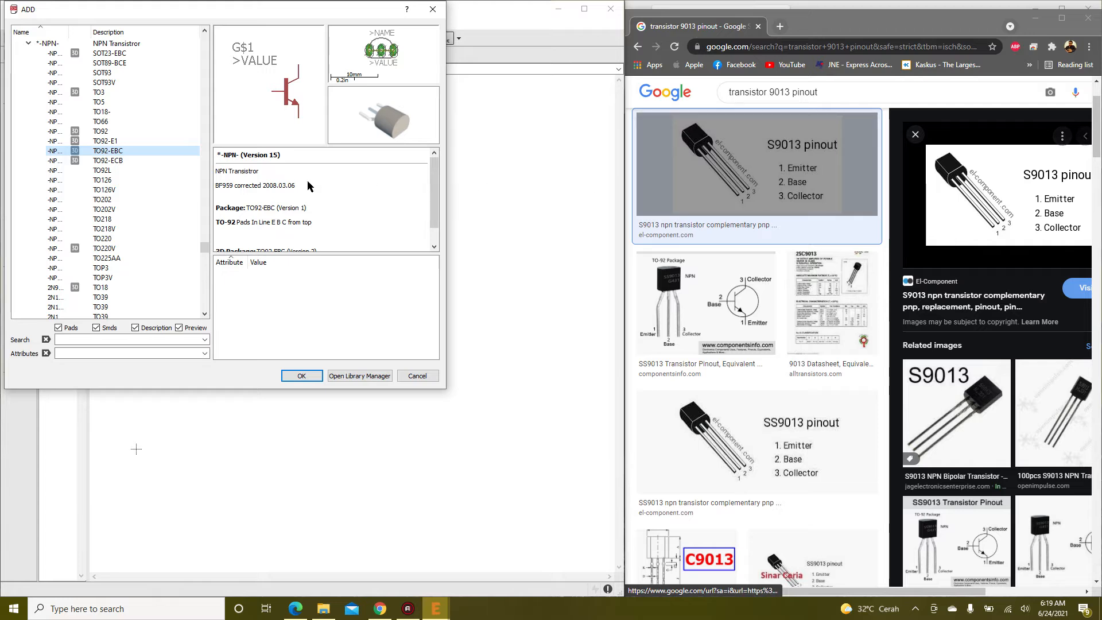
pyautogui.moveTo(68, 35); pyautogui.dragTo(100, 41)
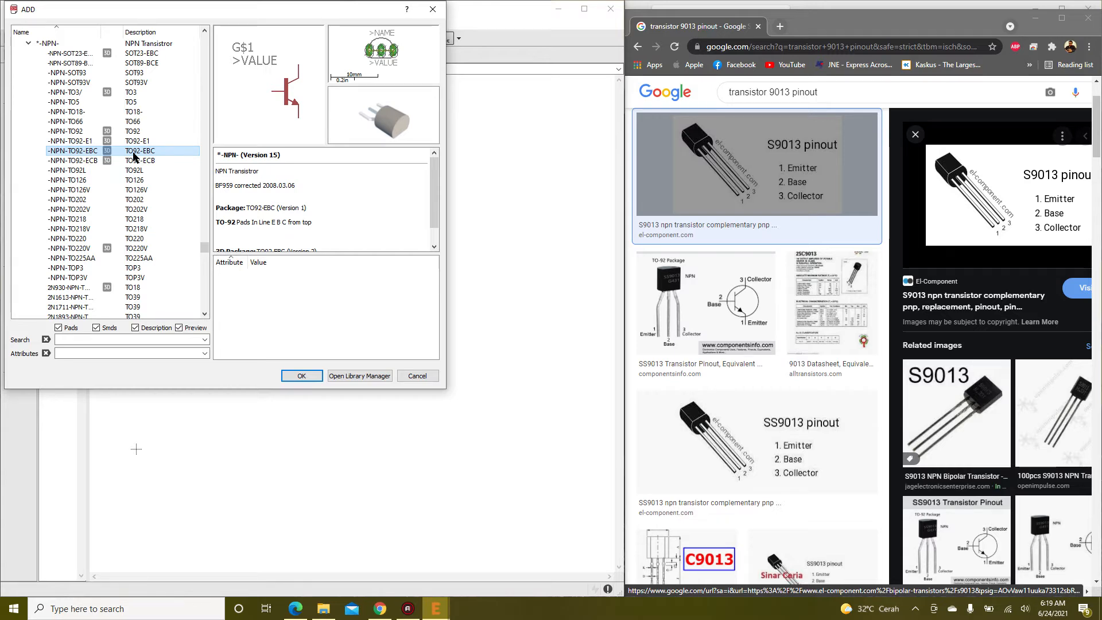
pyautogui.click(132, 123)
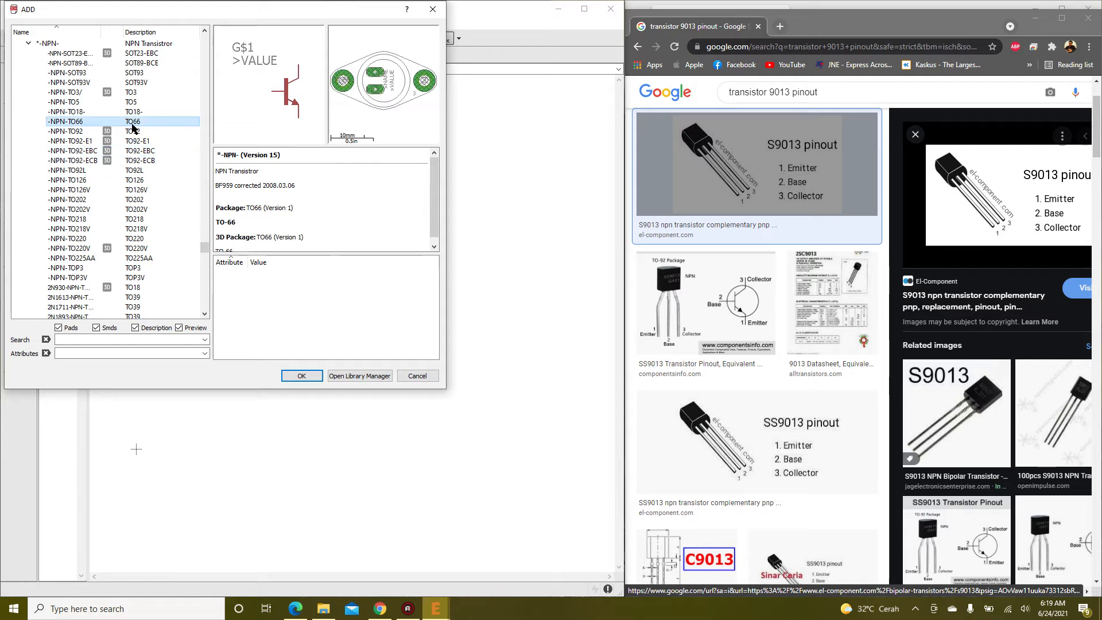
pyautogui.click(143, 82)
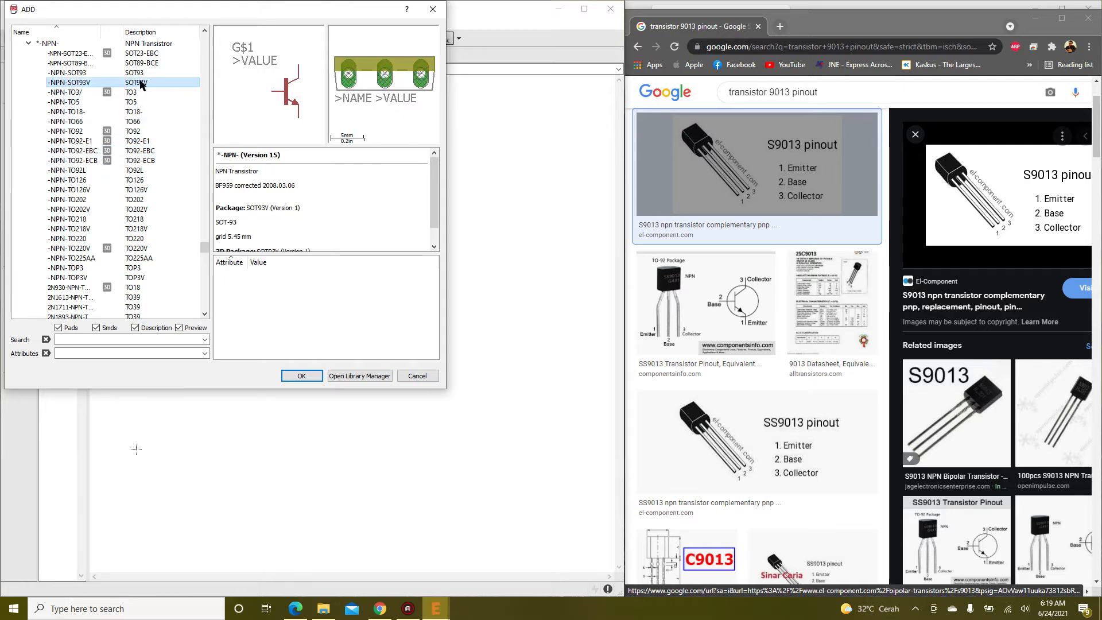
pyautogui.click(139, 141)
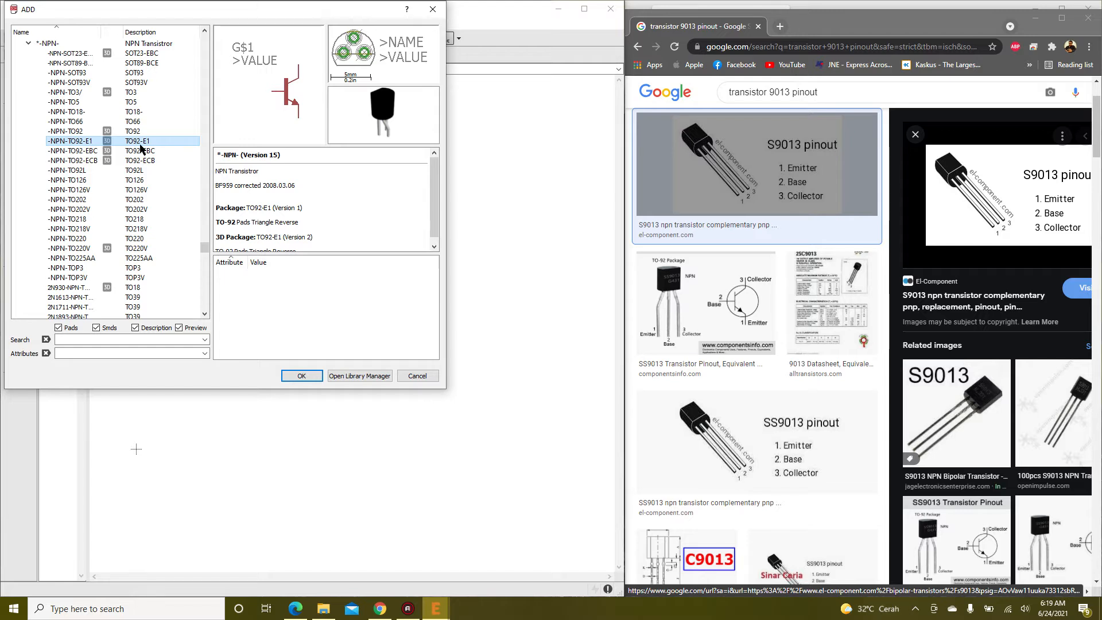
pyautogui.click(141, 151)
pyautogui.click(141, 161)
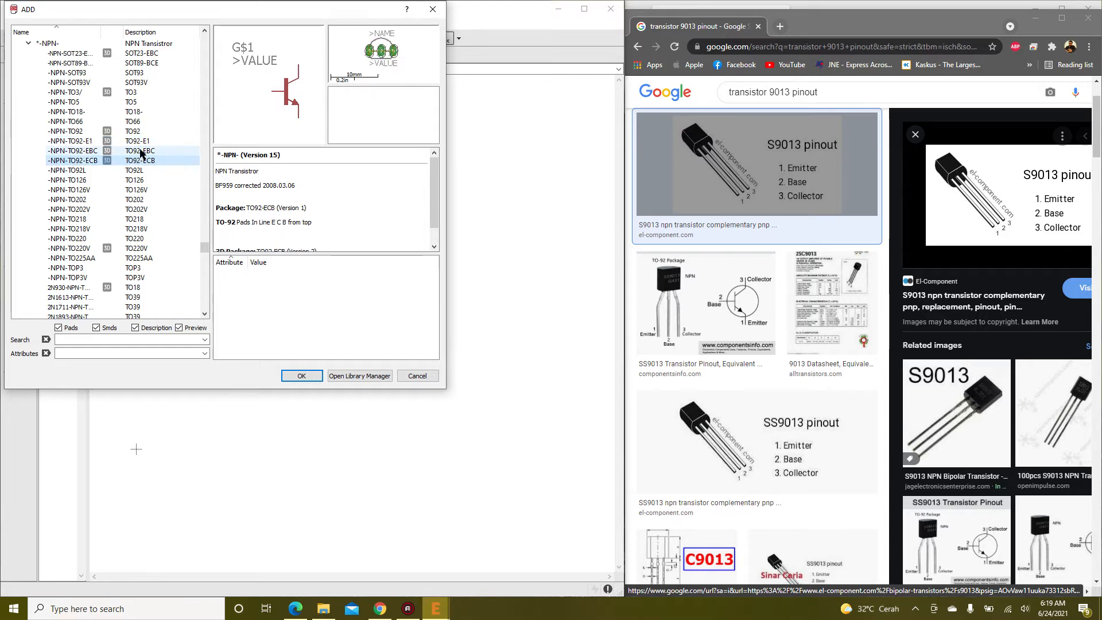
# Choose the TO92-EBC variant of the NPN transistor and place one to the right of capacitor C1
pyautogui.click(141, 151)
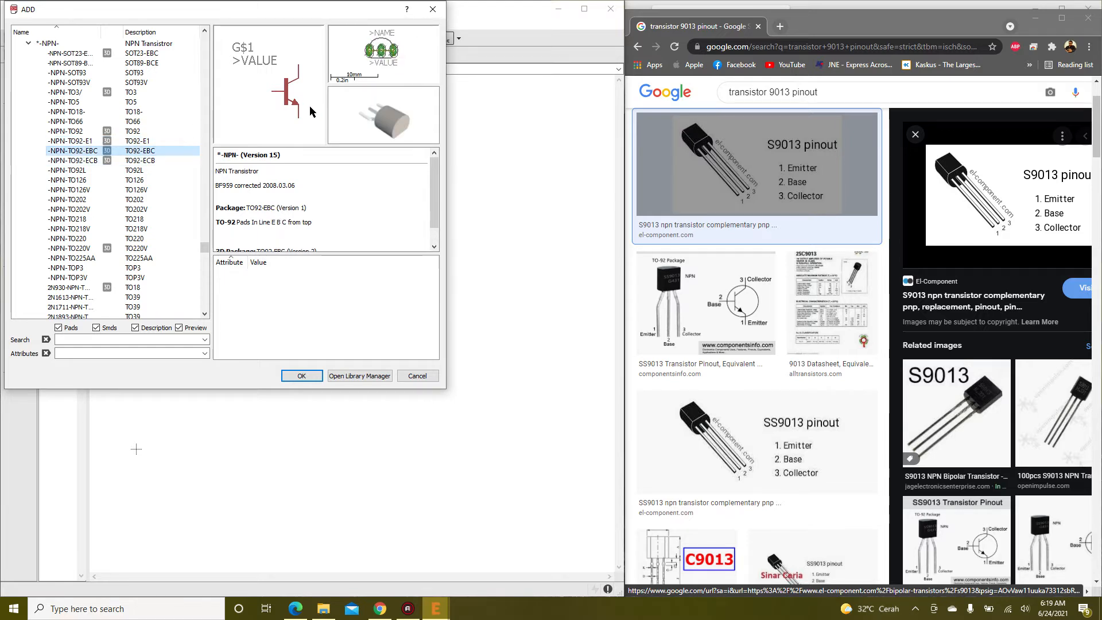
pyautogui.click(140, 141)
pyautogui.click(148, 151)
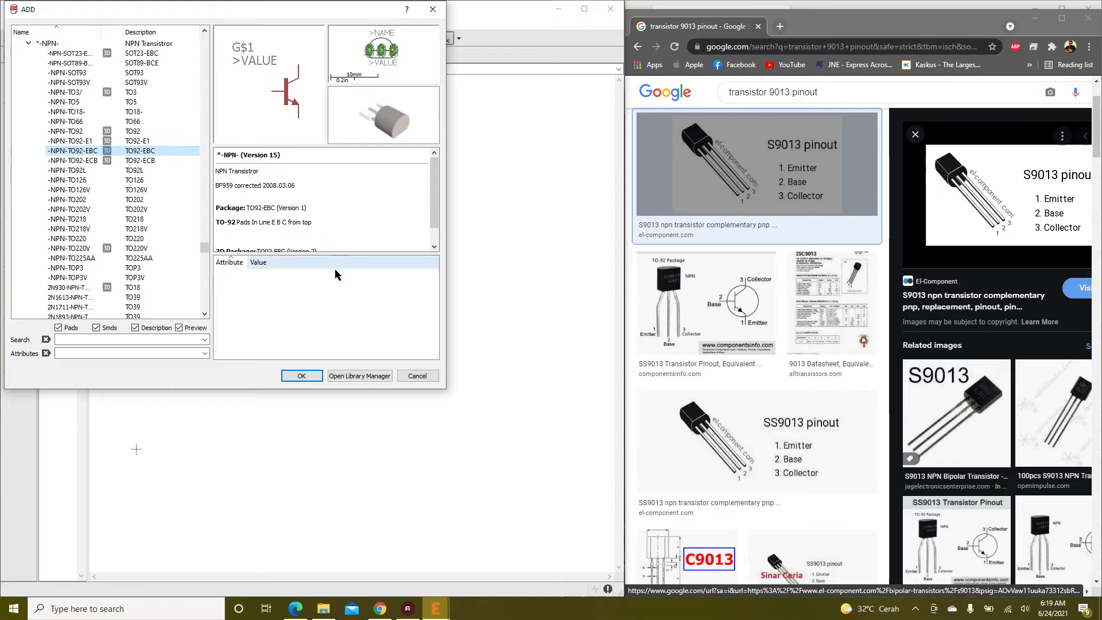
pyautogui.click(307, 379)
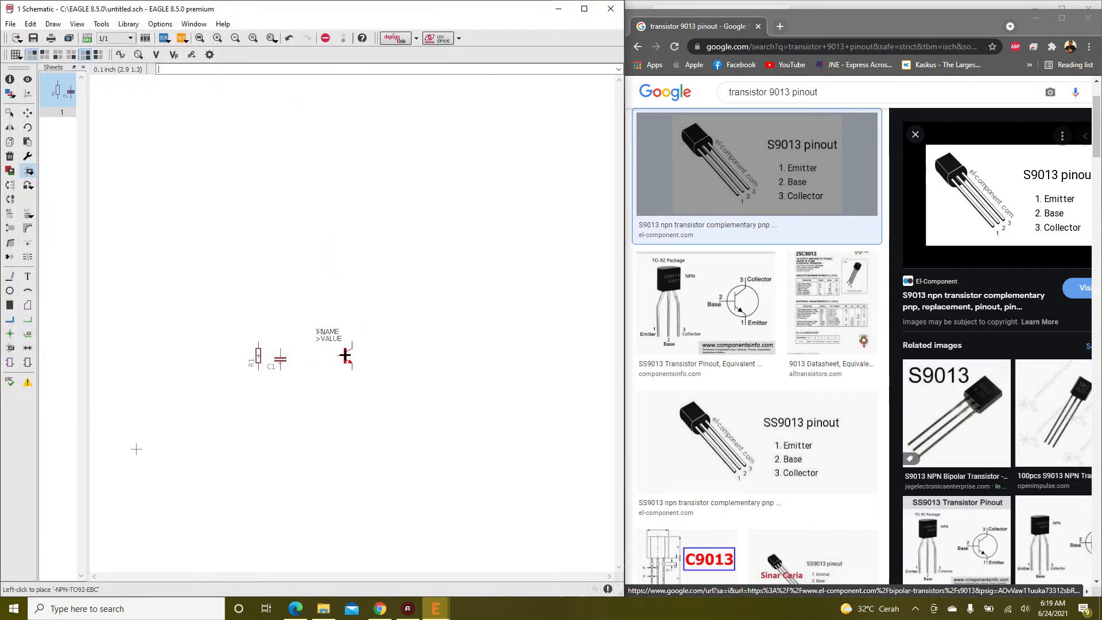
pyautogui.click(344, 356)
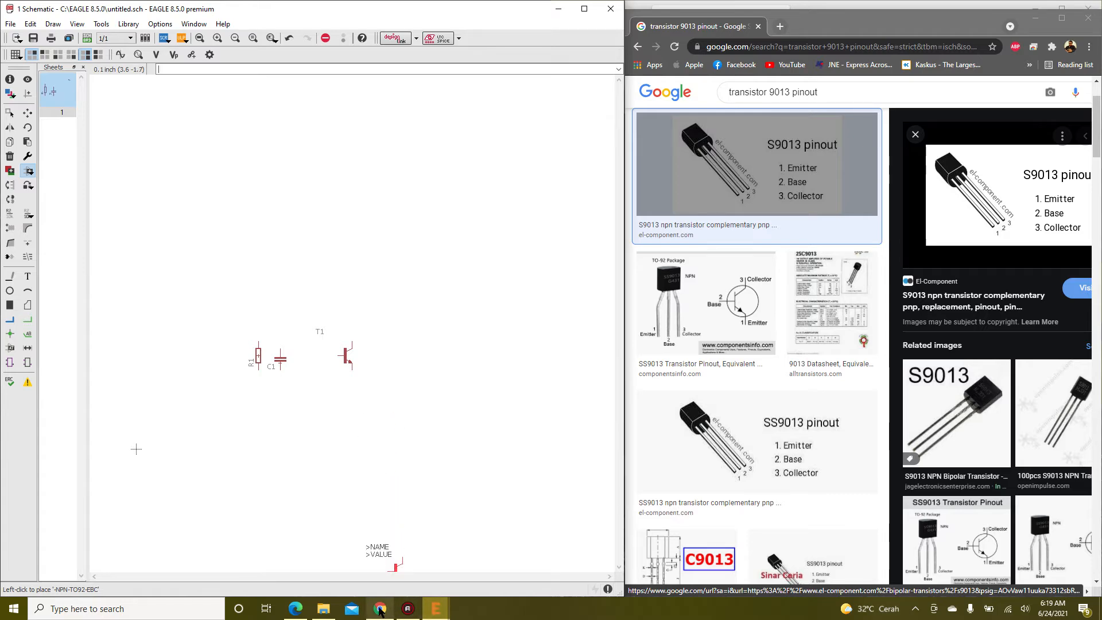
# Switch back to Perc2_pushbutton.pdf in Edge and review the experiment circuit diagram on page 3
pyautogui.click(295, 608)
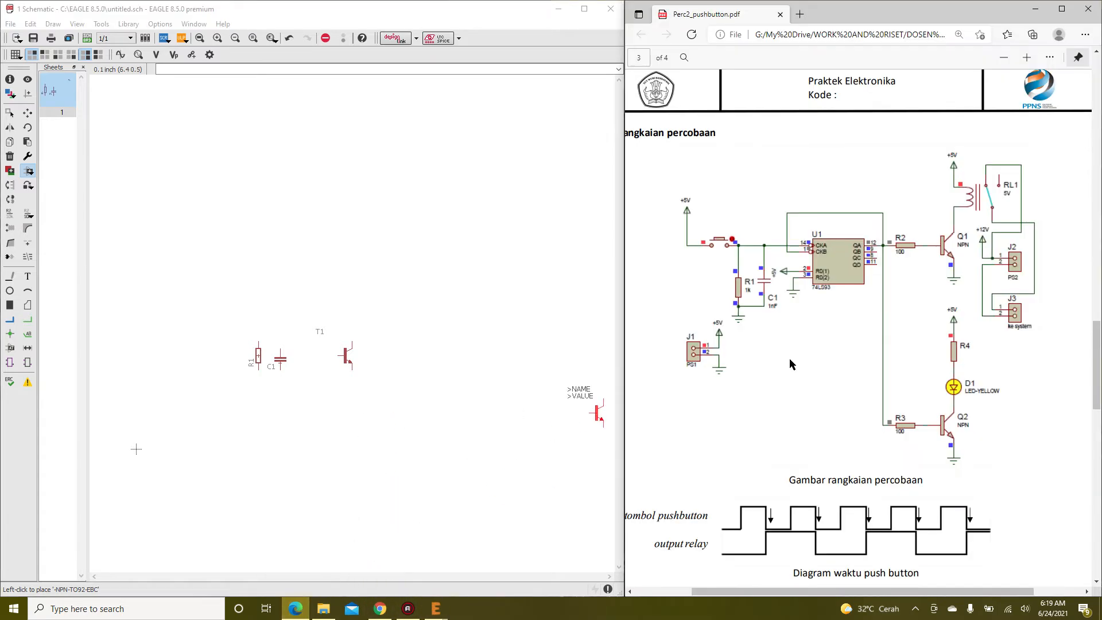
pyautogui.scroll(-7, 792, 358)
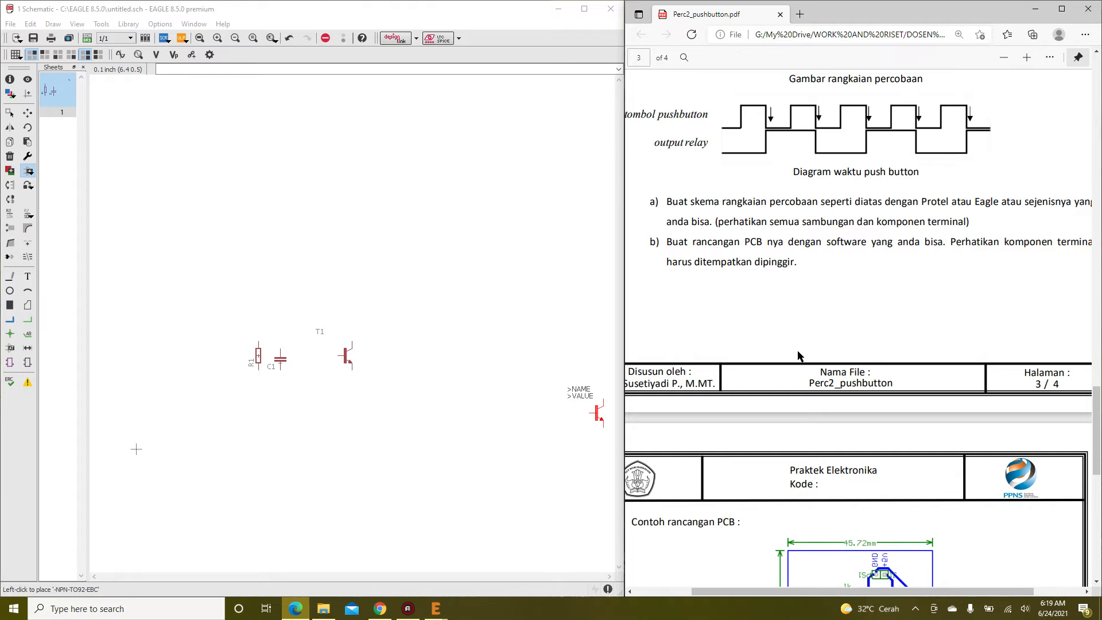
pyautogui.scroll(10, 797, 355)
pyautogui.scroll(-3, 797, 356)
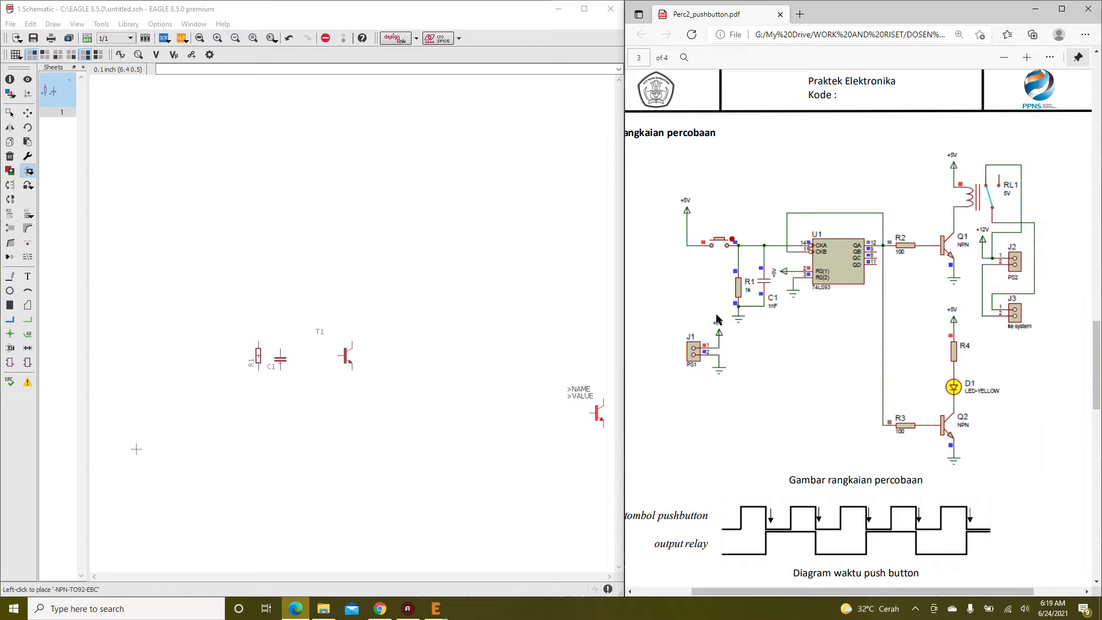
# Reopen the part selection, collapse the transistor library and expand the local pinhead library
pyautogui.click(27, 172)
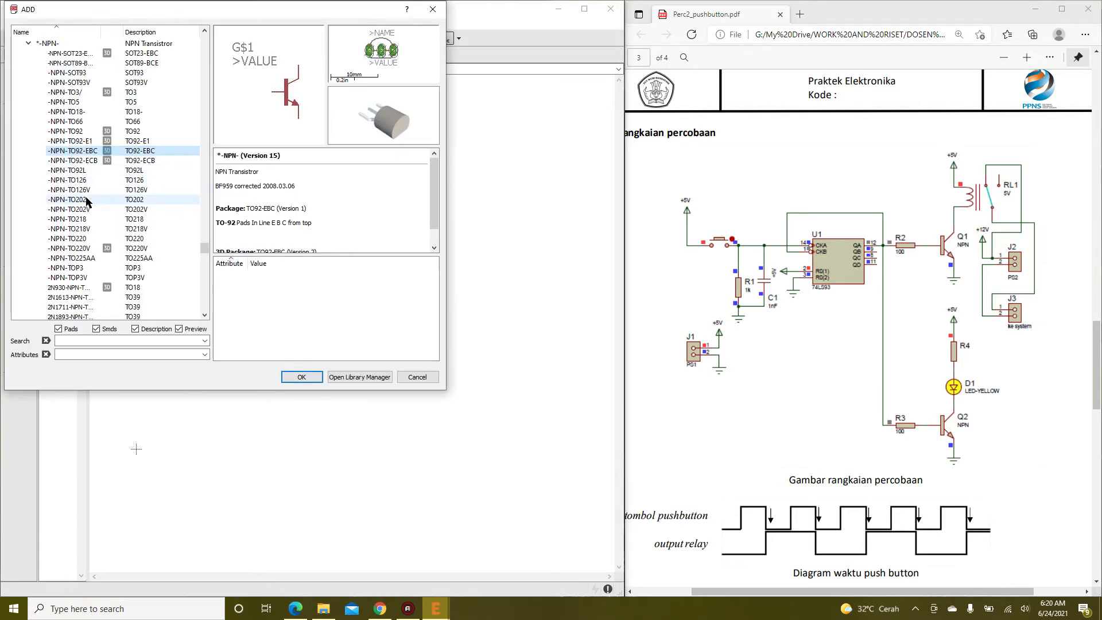
pyautogui.scroll(4, 107, 208)
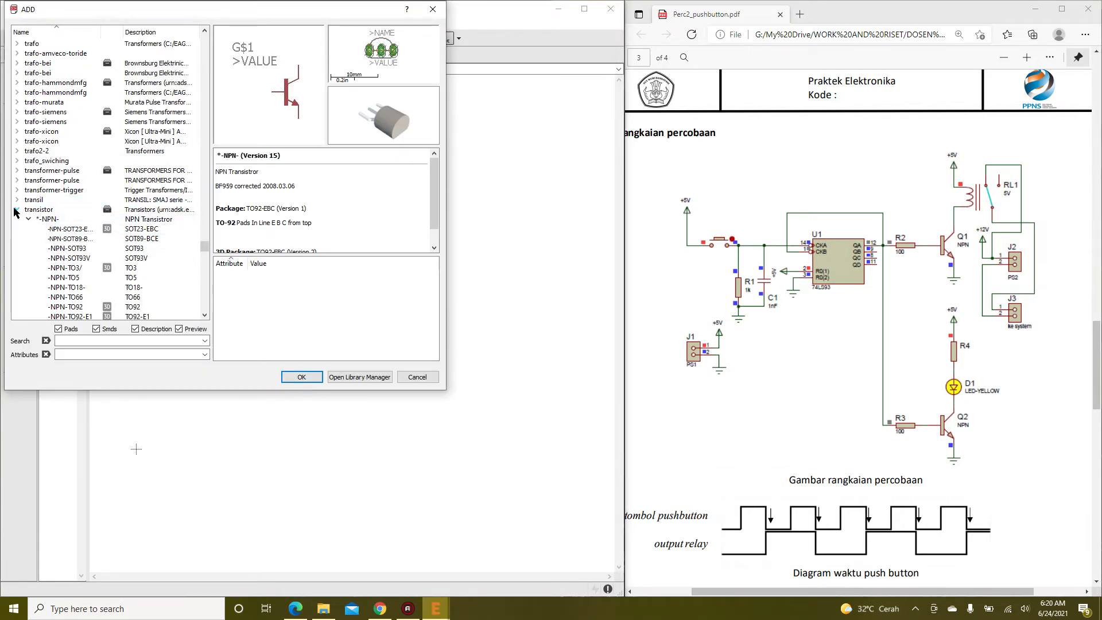
pyautogui.click(16, 210)
pyautogui.click(59, 171)
pyautogui.write('pin')
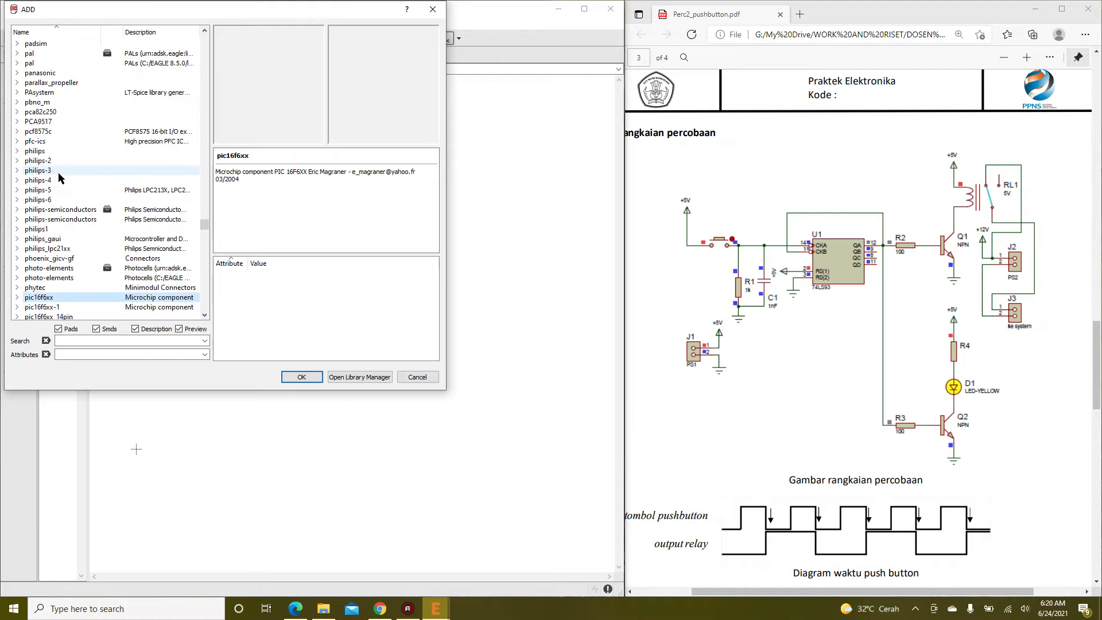
pyautogui.press('Down')
pyautogui.press('Right')
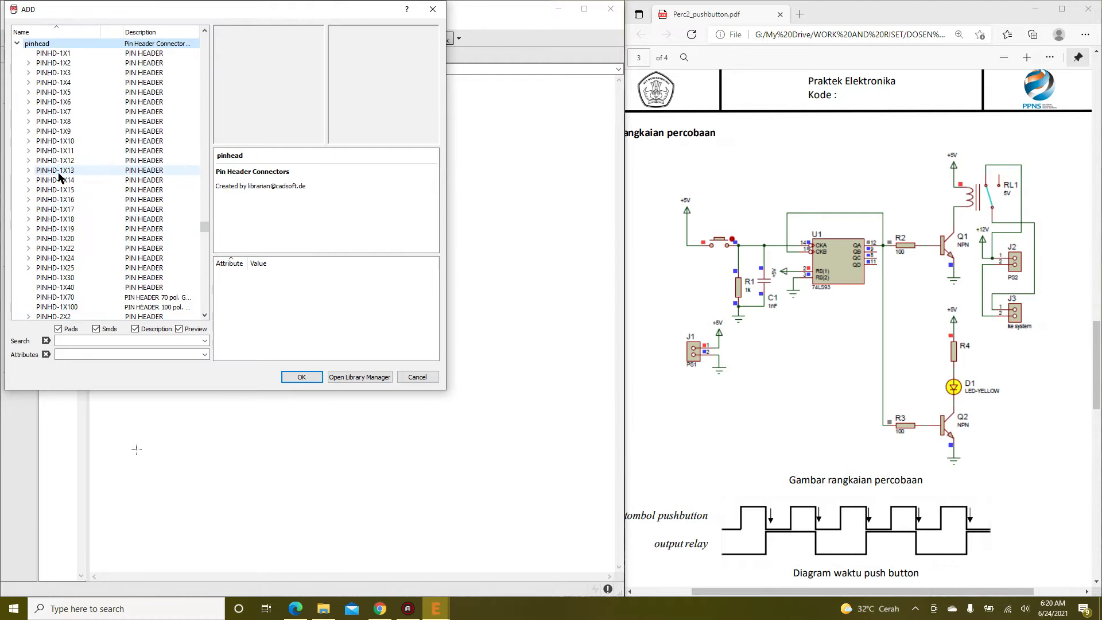
# Check the first pin headers of the local pinhead library, then expand the managed pinhead library and select PINHD-1X1
pyautogui.press('Down')
pyautogui.press('Down')
pyautogui.press('Down')
pyautogui.press('Up')
pyautogui.press('Up')
pyautogui.press('Up')
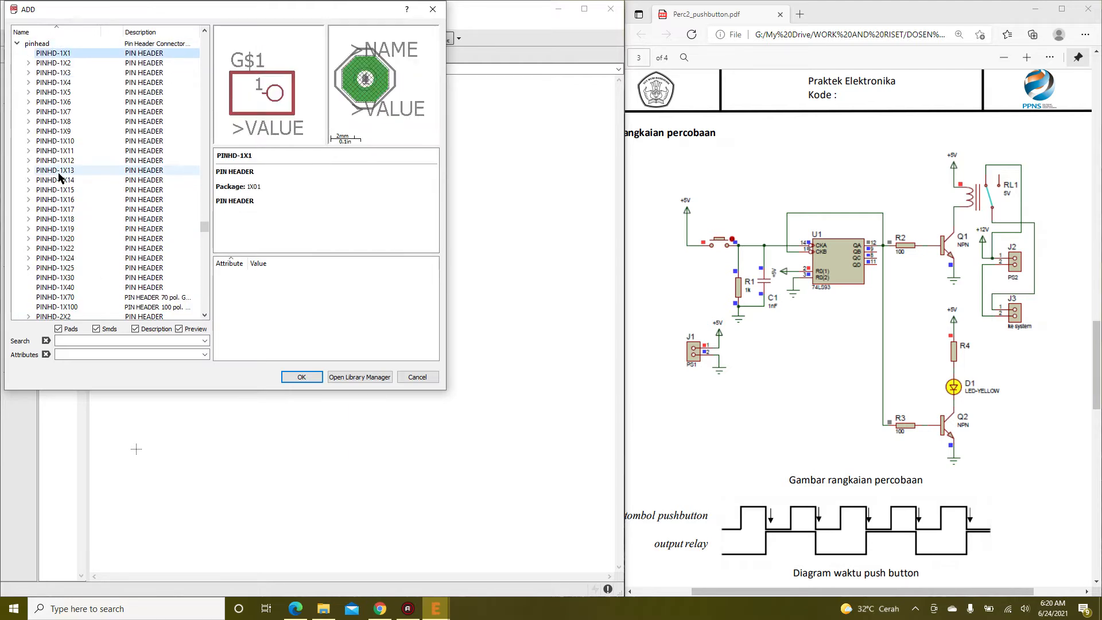
pyautogui.press('Left')
pyautogui.press('Up')
pyautogui.press('Right')
pyautogui.press('Down')
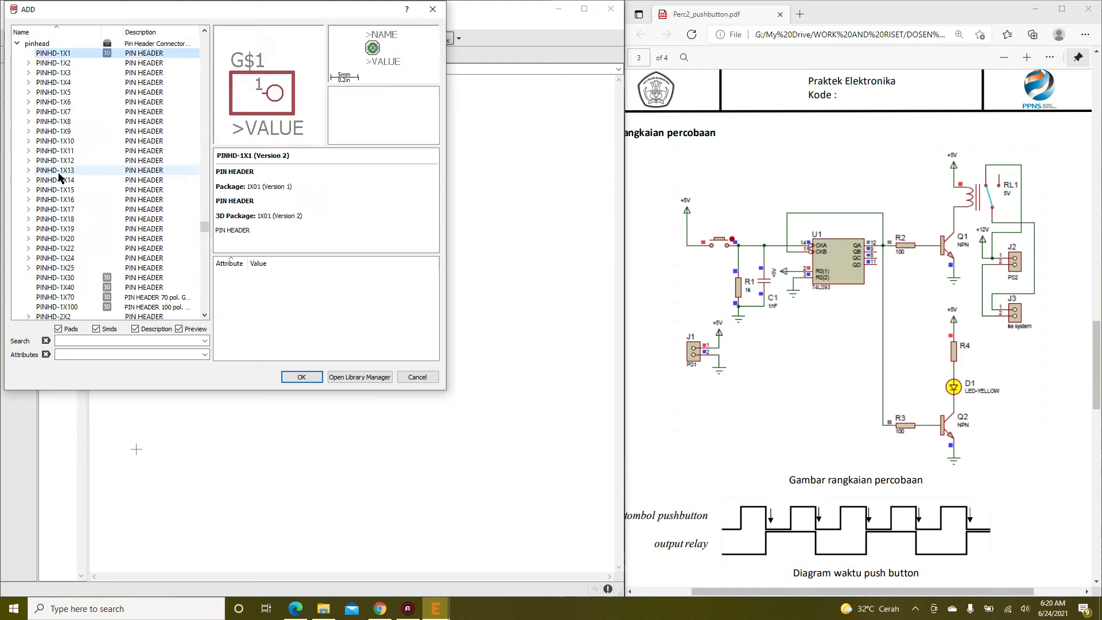
# Expand the PINHD-1X2 header and compare its straight 1X02 and angled 1X02/90 packages
pyautogui.press('Down')
pyautogui.press('Right')
pyautogui.press('Down')
pyautogui.press('Down')
pyautogui.press('Down')
pyautogui.press('Down')
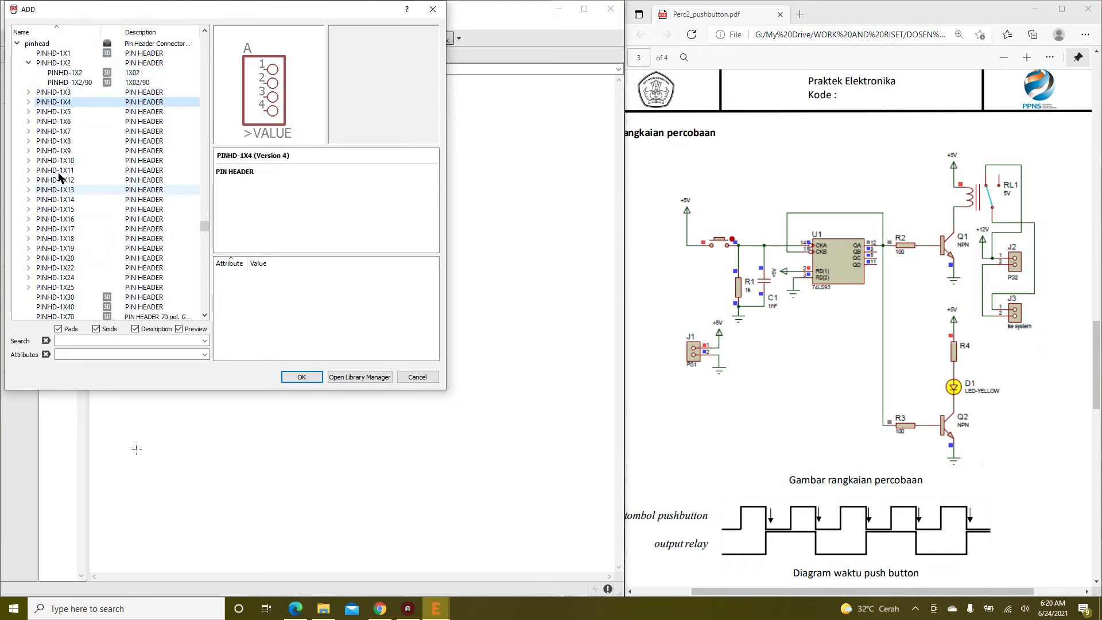
pyautogui.press('Up')
pyautogui.press('Up')
pyautogui.press('Up')
pyautogui.press('Down')
pyautogui.press('Up')
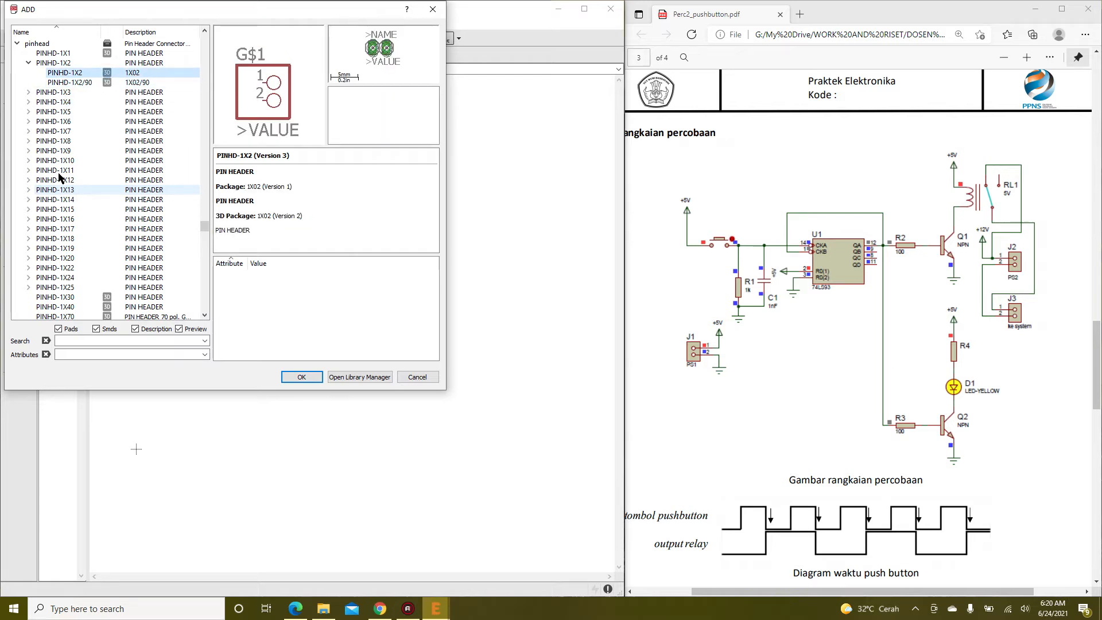
pyautogui.press('Down')
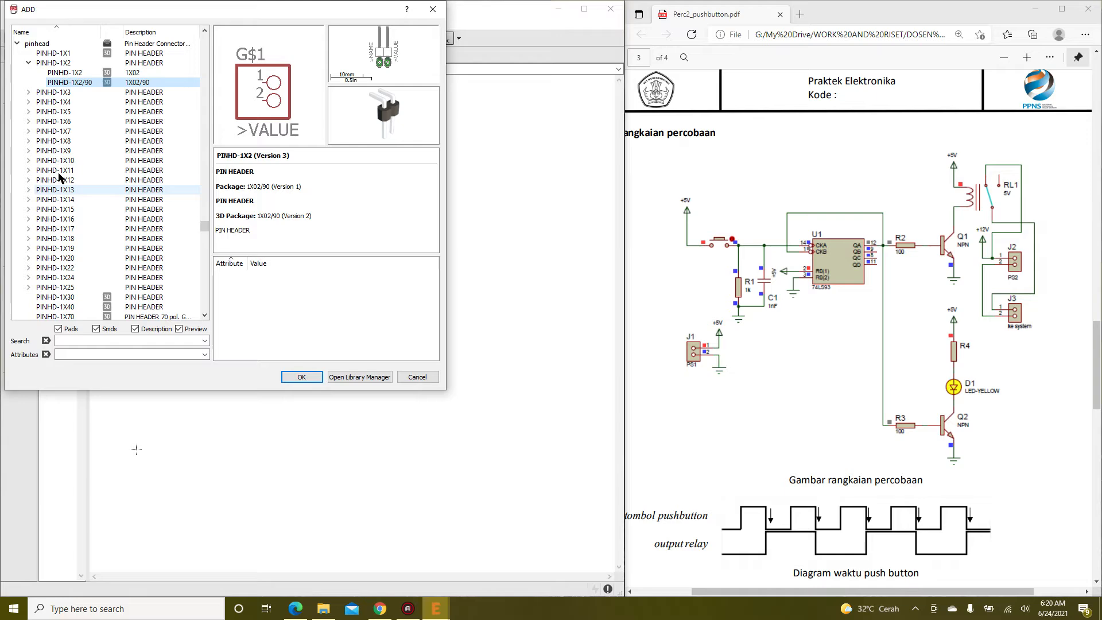
# Choose the straight PINHD-1X2 header and place one below transistor T1
pyautogui.press('Up')
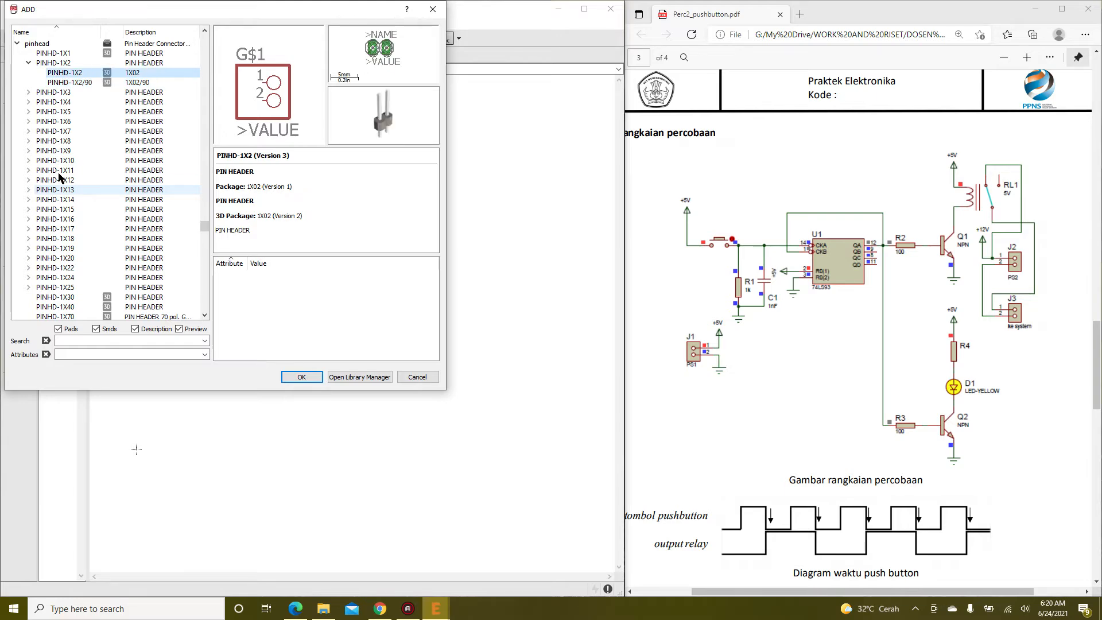
pyautogui.press('Return')
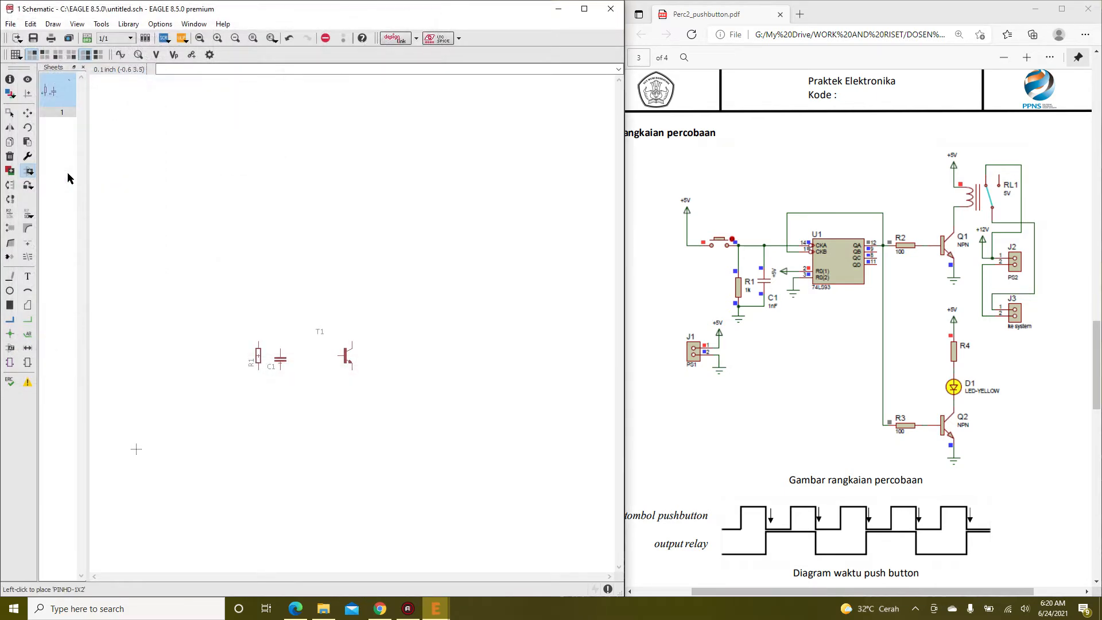
pyautogui.click(351, 408)
pyautogui.press('Escape')
pyautogui.press('Escape')
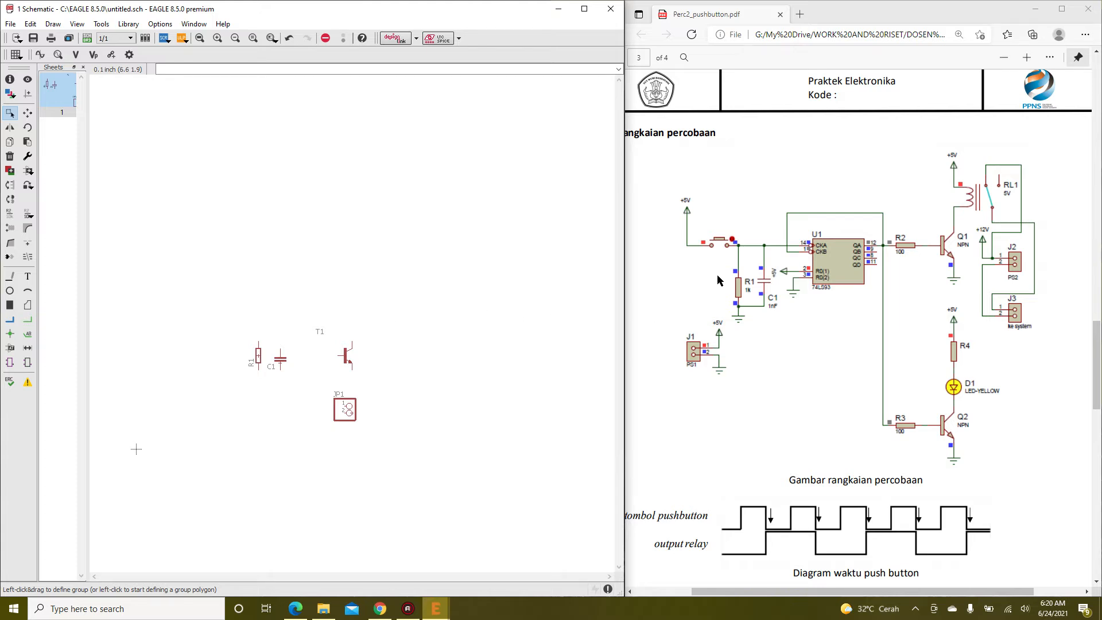
# Reopen the part selection, collapse the pinhead library and go to the switch libraries
pyautogui.click(28, 174)
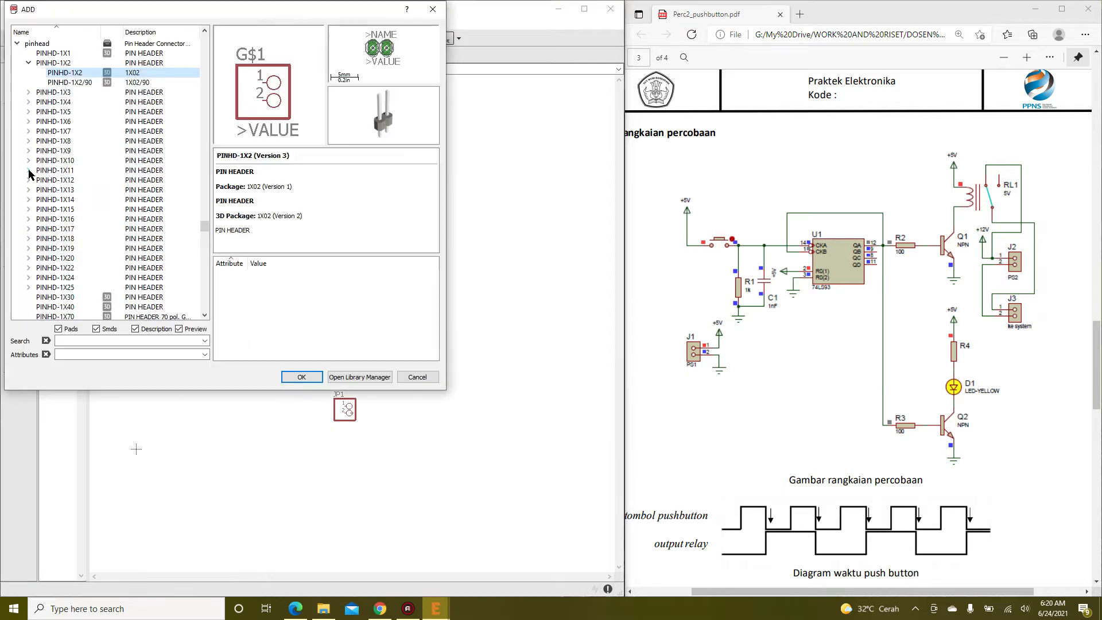
pyautogui.click(114, 209)
pyautogui.press('Left')
pyautogui.press('Left')
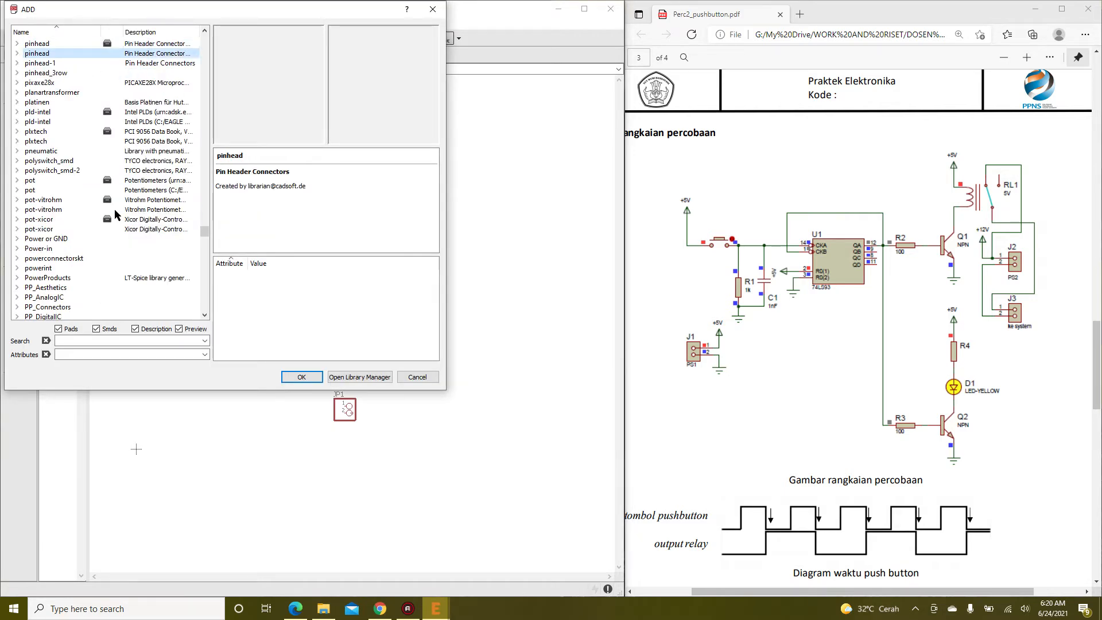
pyautogui.press('q')
pyautogui.press('Down')
pyautogui.press('Down')
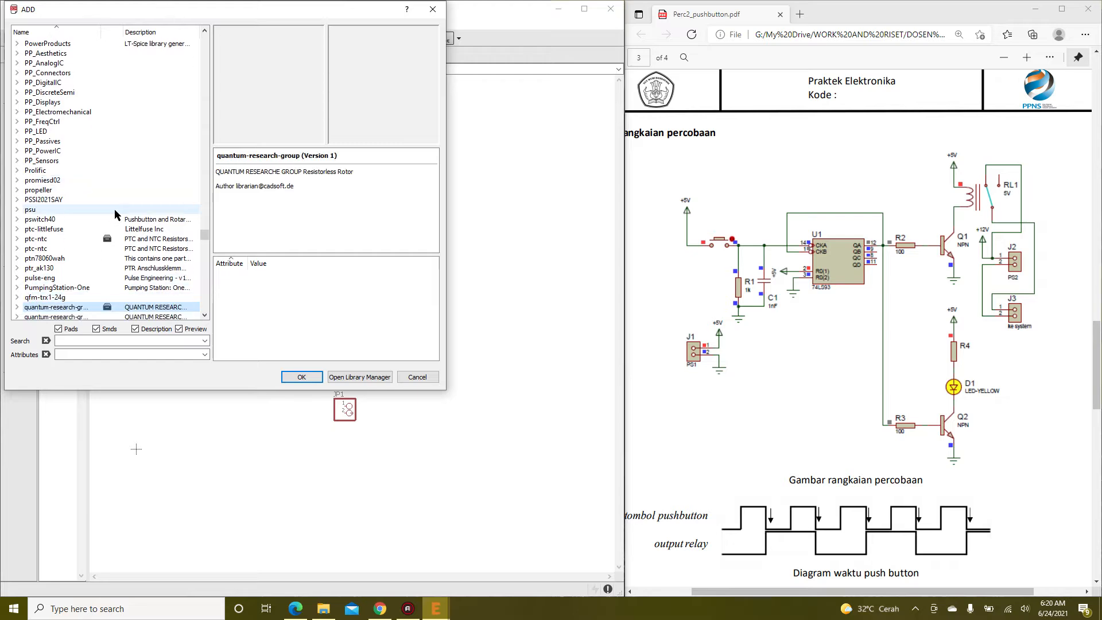
pyautogui.press('Up')
pyautogui.press('Up')
pyautogui.press('Up')
pyautogui.write('sw')
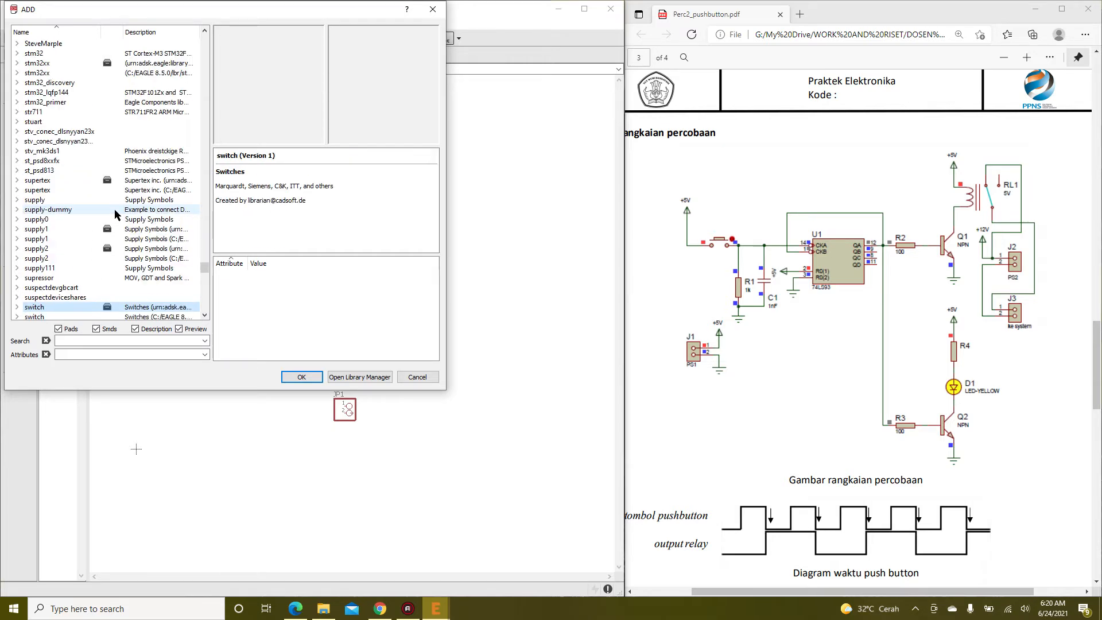
# Look through the list of switch libraries, from switch to switch-omron, for a suitable push button
pyautogui.press('Down')
pyautogui.press('Down')
pyautogui.press('Down')
pyautogui.press('Down')
pyautogui.press('Down')
pyautogui.press('Down')
pyautogui.press('Down')
pyautogui.press('Down')
pyautogui.press('Down')
pyautogui.press('Down')
pyautogui.press('Down')
pyautogui.press('Down')
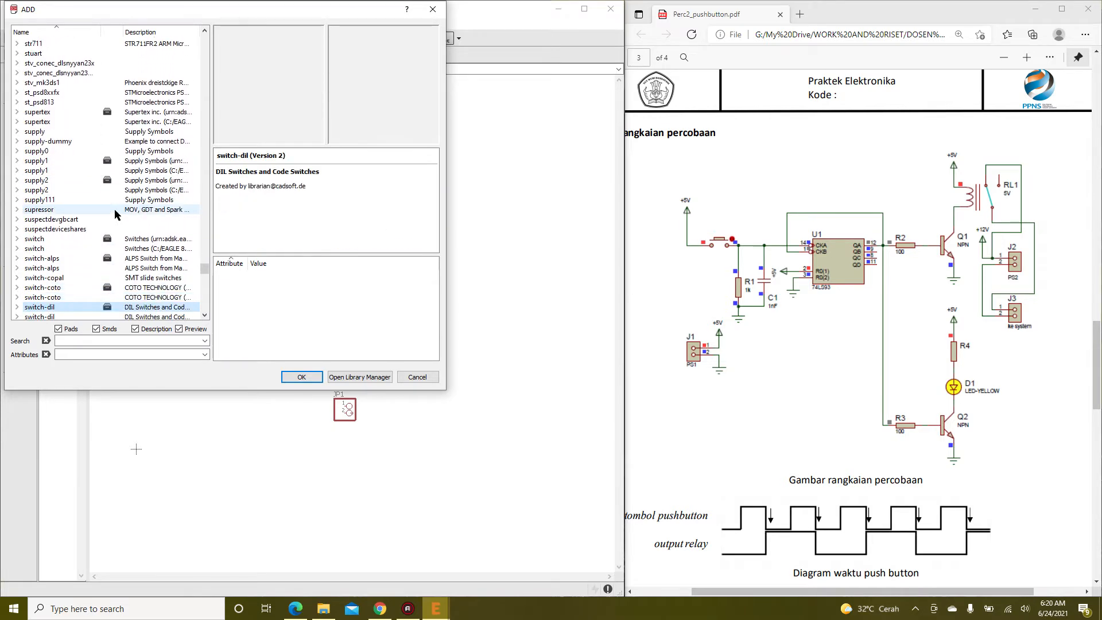
pyautogui.press('Up')
pyautogui.press('Up')
pyautogui.press('Up')
pyautogui.press('Up')
pyautogui.press('Up')
pyautogui.press('Up')
pyautogui.press('Up')
pyautogui.press('Up')
pyautogui.press('Up')
pyautogui.press('Up')
pyautogui.press('Up')
pyautogui.press('Up')
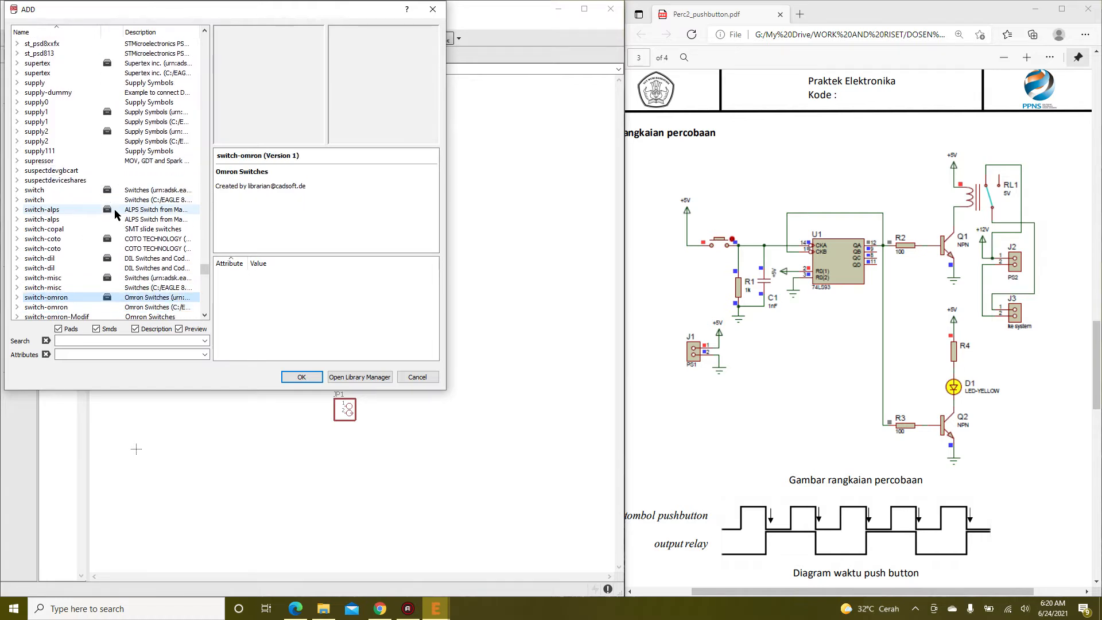
# Expand the managed switch library, examine its first slide, footswitch and rotary parts, and collapse it
pyautogui.press('Right')
pyautogui.press('Down')
pyautogui.press('Down')
pyautogui.press('Down')
pyautogui.press('Down')
pyautogui.press('Down')
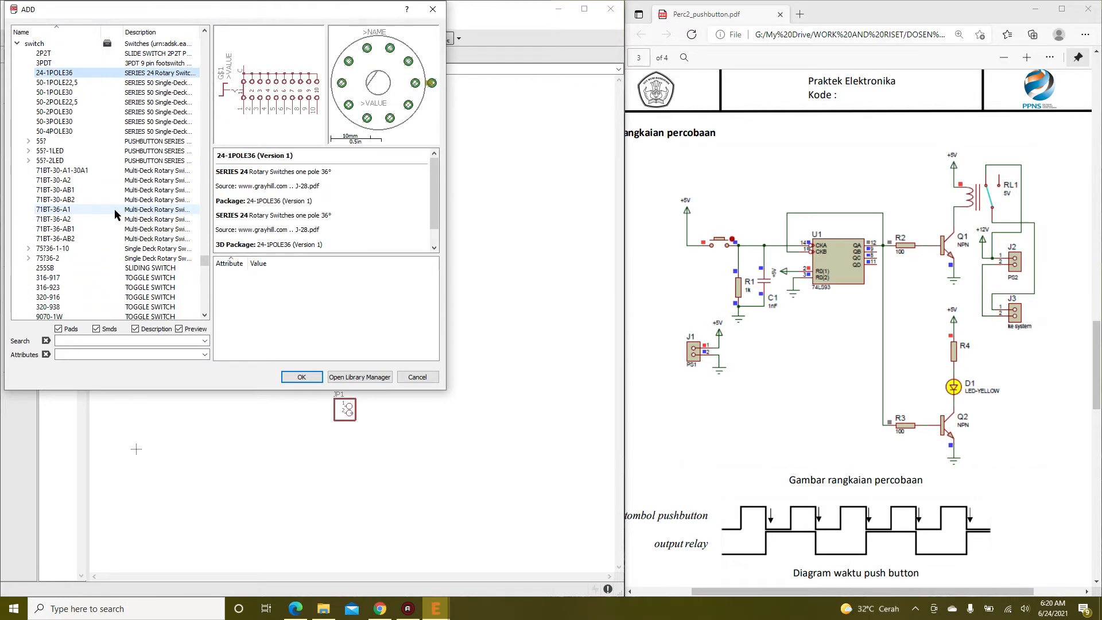
pyautogui.press('Left')
pyautogui.press('Left')
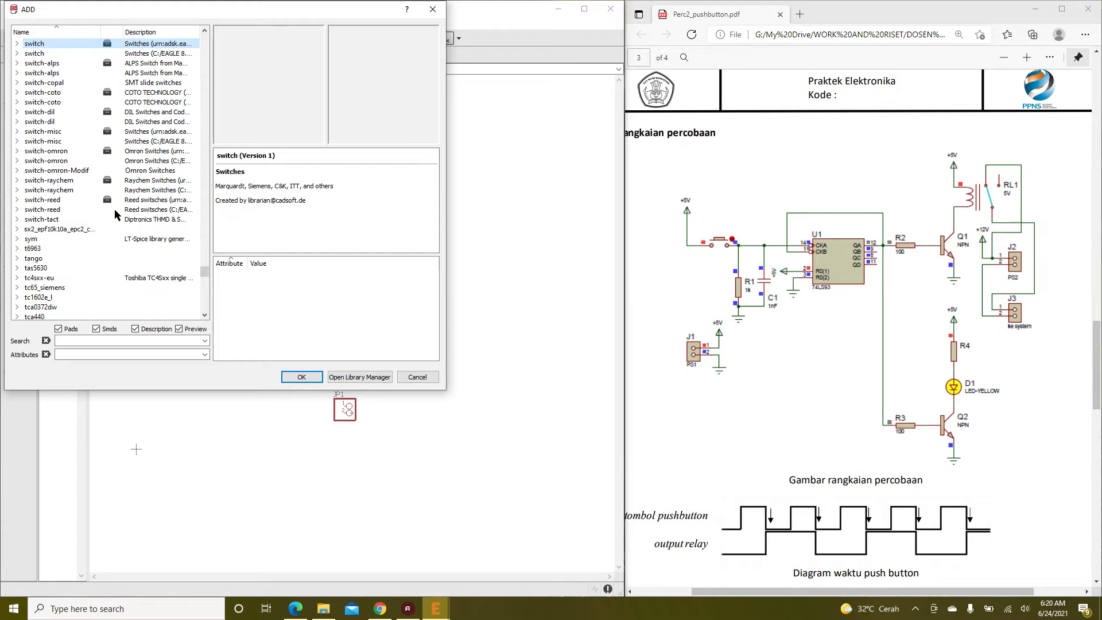
# Expand the managed switch-omron library and select the 10-XX push button
pyautogui.press('Down')
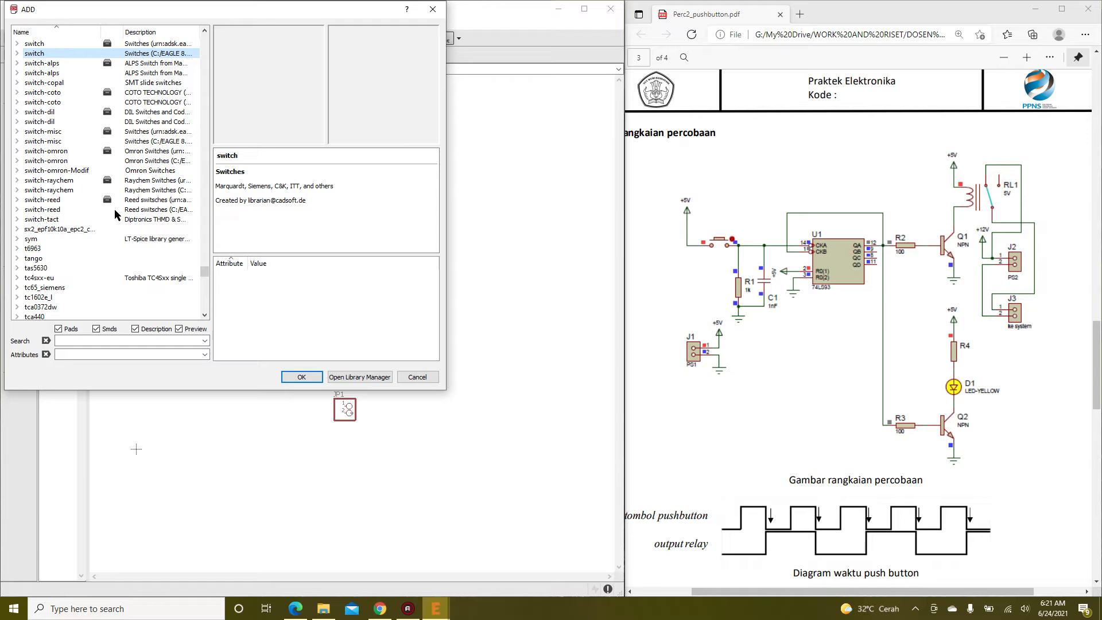
pyautogui.press('Down')
pyautogui.press('Down')
pyautogui.press('Down')
pyautogui.press('Down')
pyautogui.press('Down')
pyautogui.press('Down')
pyautogui.press('Down')
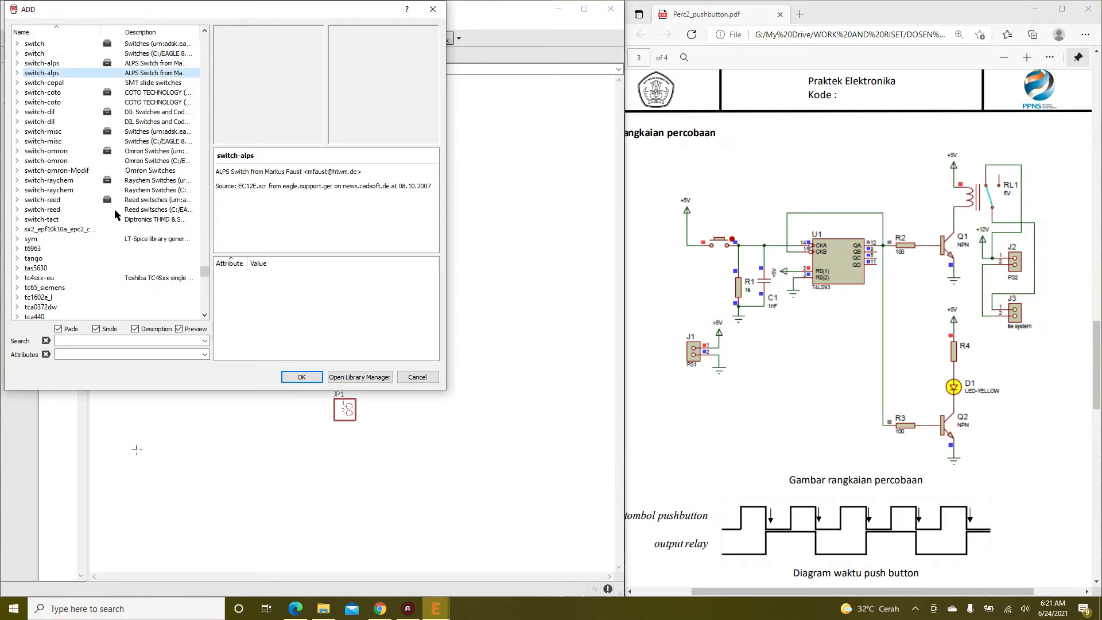
pyautogui.press('Down')
pyautogui.press('Down')
pyautogui.press('Down')
pyautogui.press('Right')
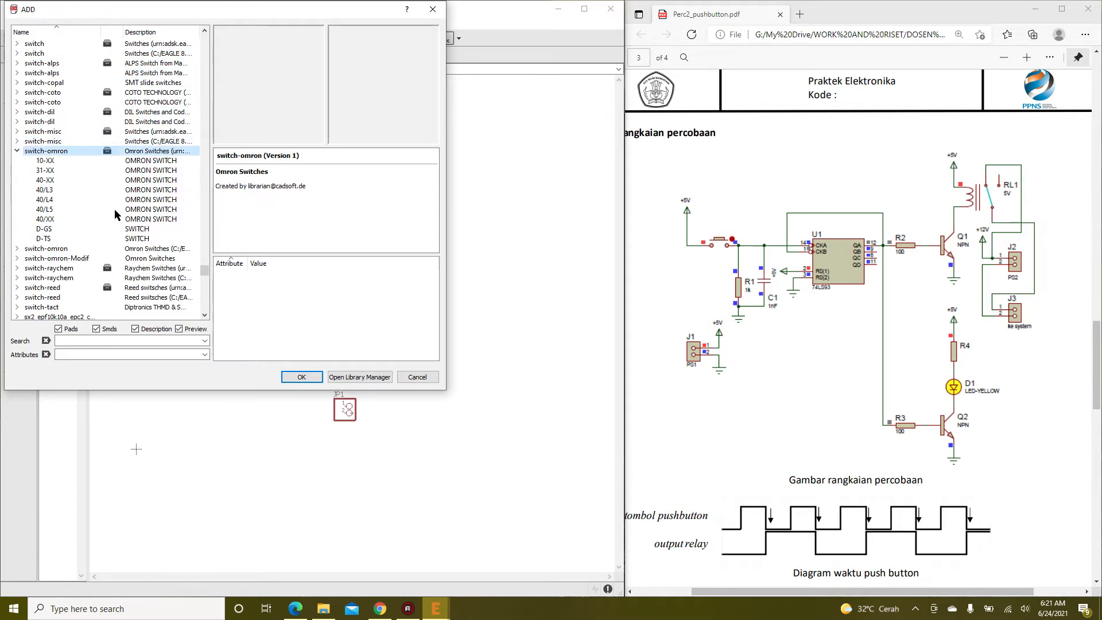
pyautogui.press('Down')
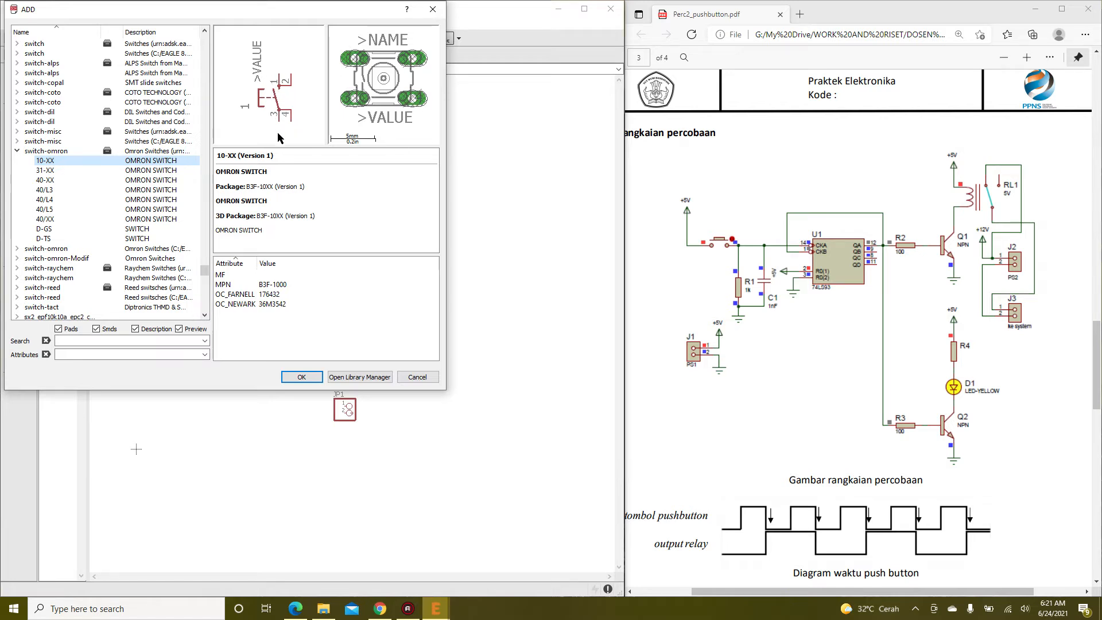
# Compare the symbols and packages of the Omron switches 31-XX, 40-XX, 10-XX, 40/L3, 40/L5 and 40/XX
pyautogui.click(148, 171)
pyautogui.click(149, 180)
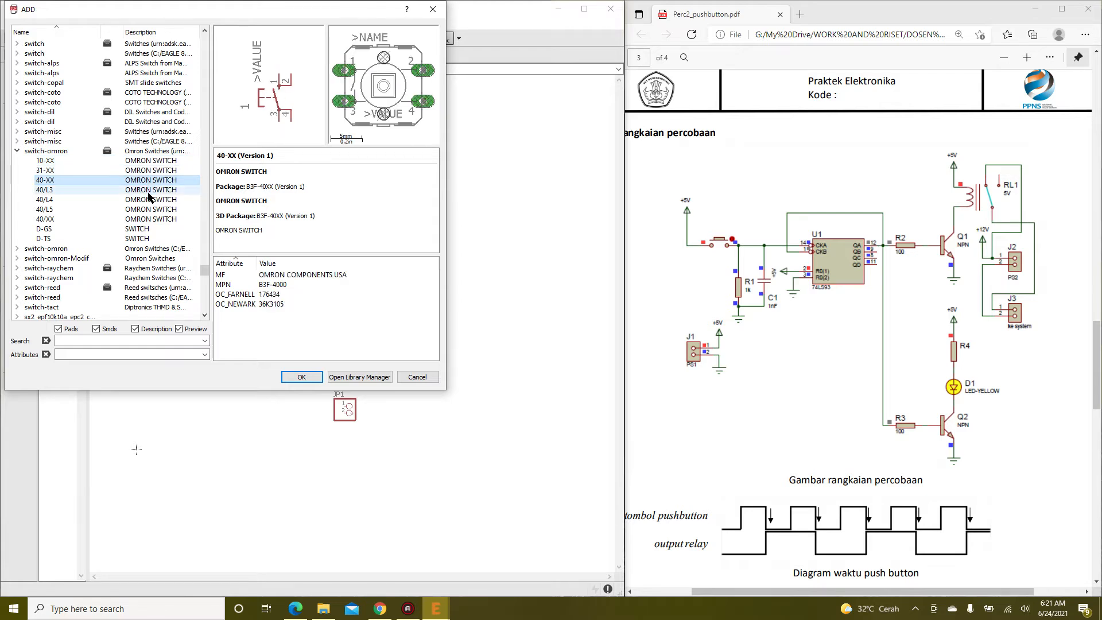
pyautogui.click(151, 161)
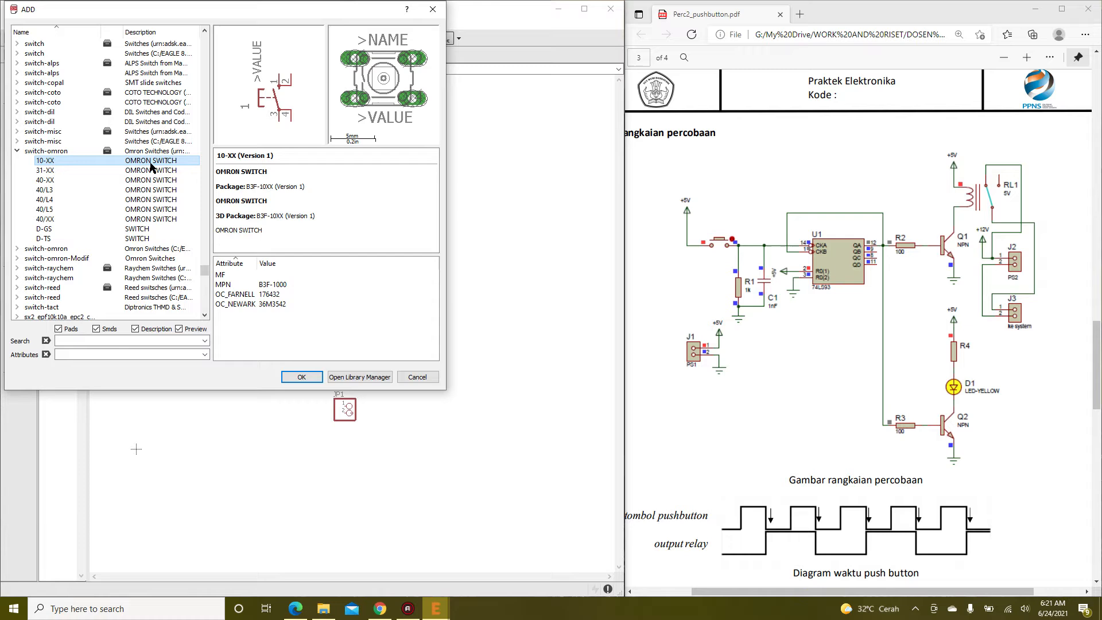
pyautogui.click(138, 191)
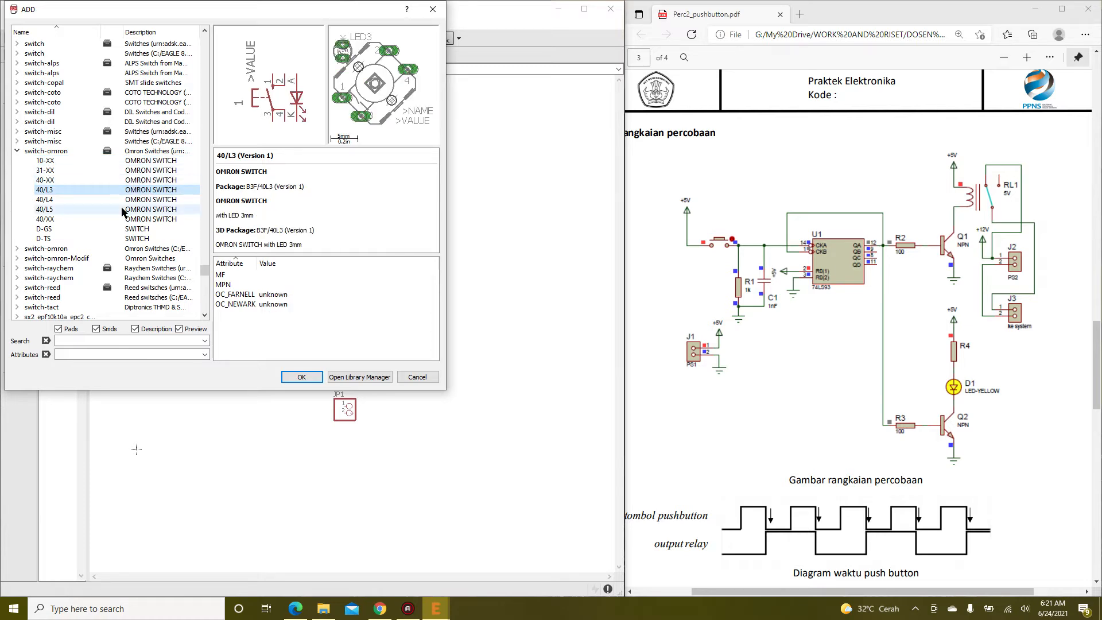
pyautogui.click(122, 209)
pyautogui.click(122, 217)
# Choose the Omron 10-XX switch, rotate it so its contacts run horizontally, and place one above resistor R1
pyautogui.click(140, 163)
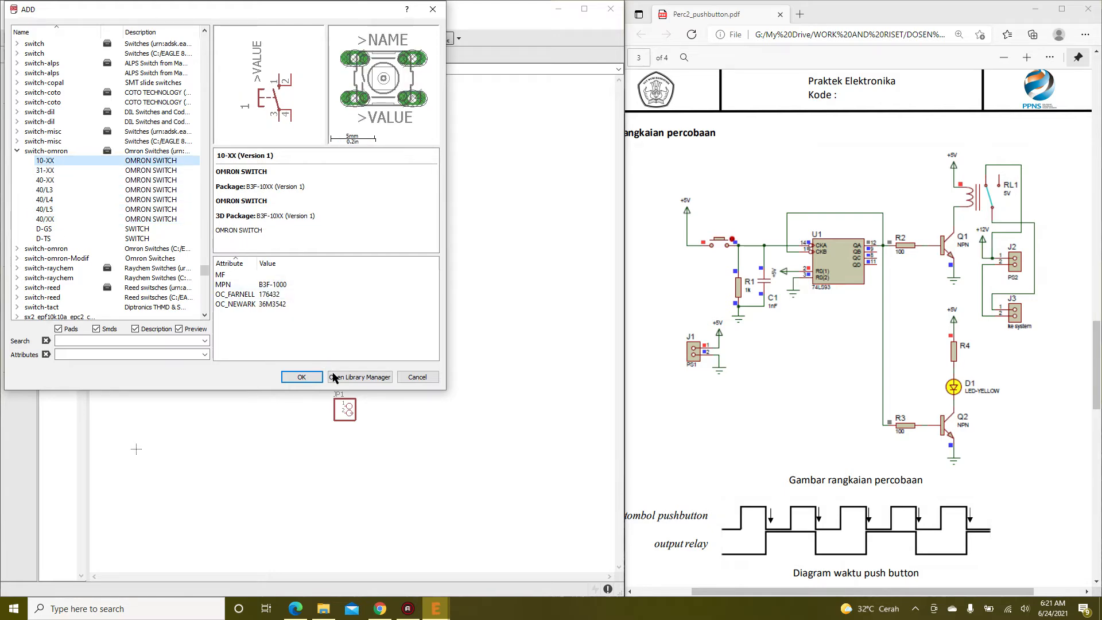
pyautogui.click(301, 377)
pyautogui.rightClick(438, 364)
pyautogui.rightClick(441, 364)
pyautogui.rightClick(440, 363)
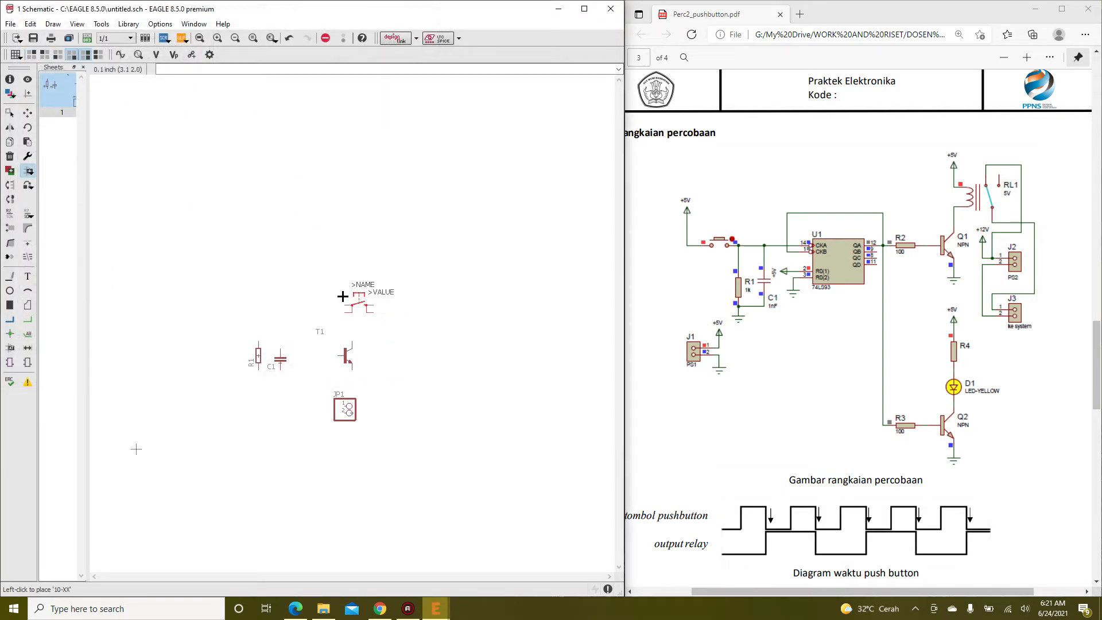
pyautogui.click(250, 276)
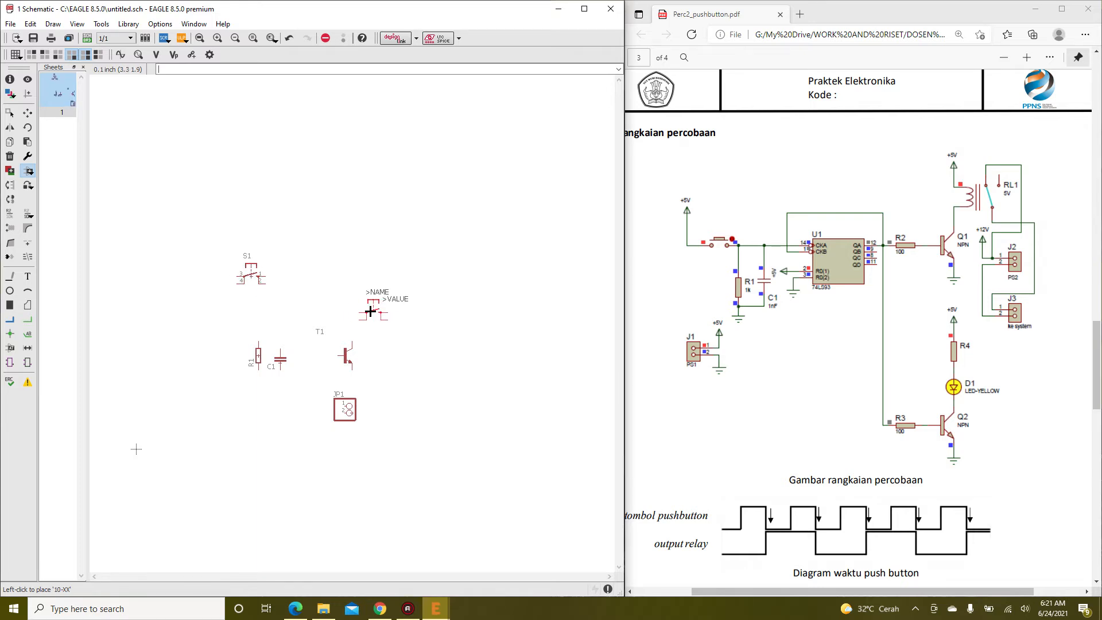
pyautogui.press('Escape')
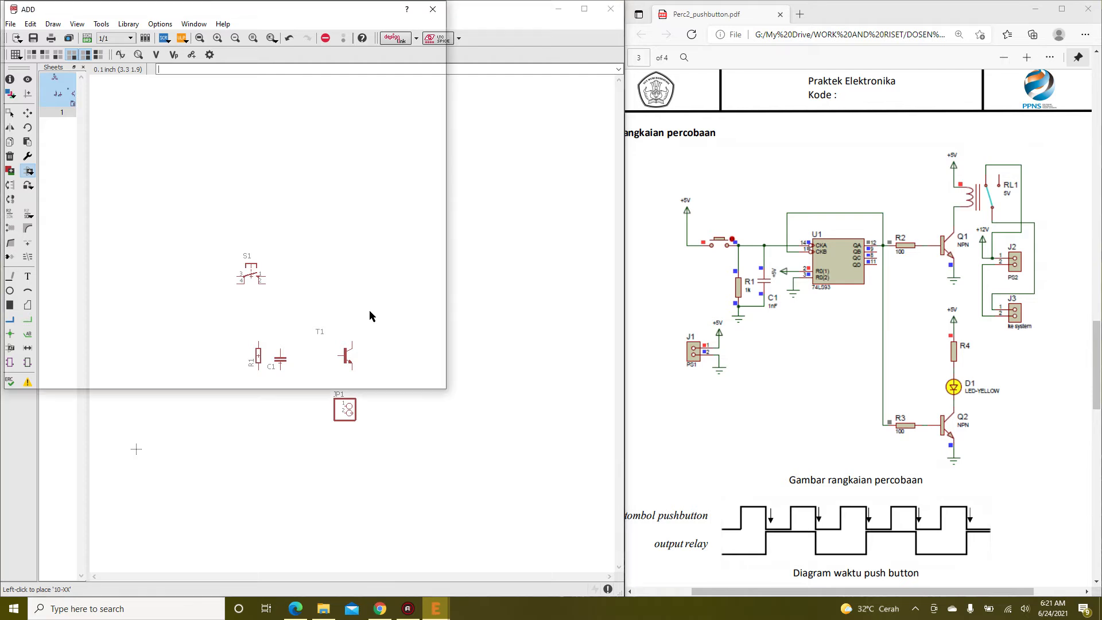
# Collapse the switch-omron library and select the managed relay library in the part list
pyautogui.click(17, 151)
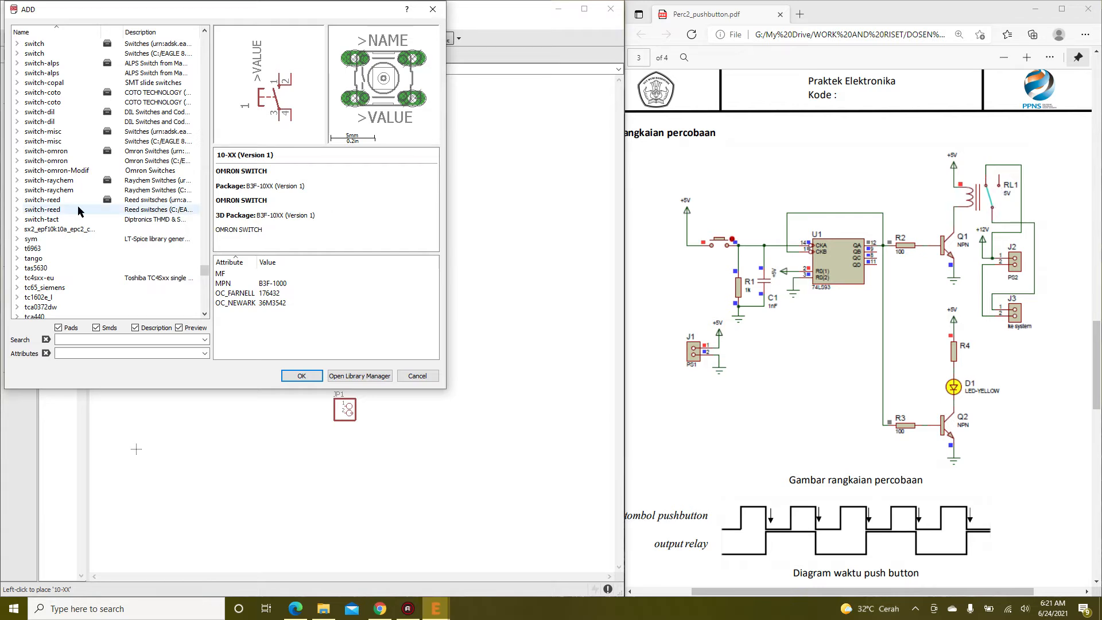
pyautogui.click(62, 201)
pyautogui.press('r')
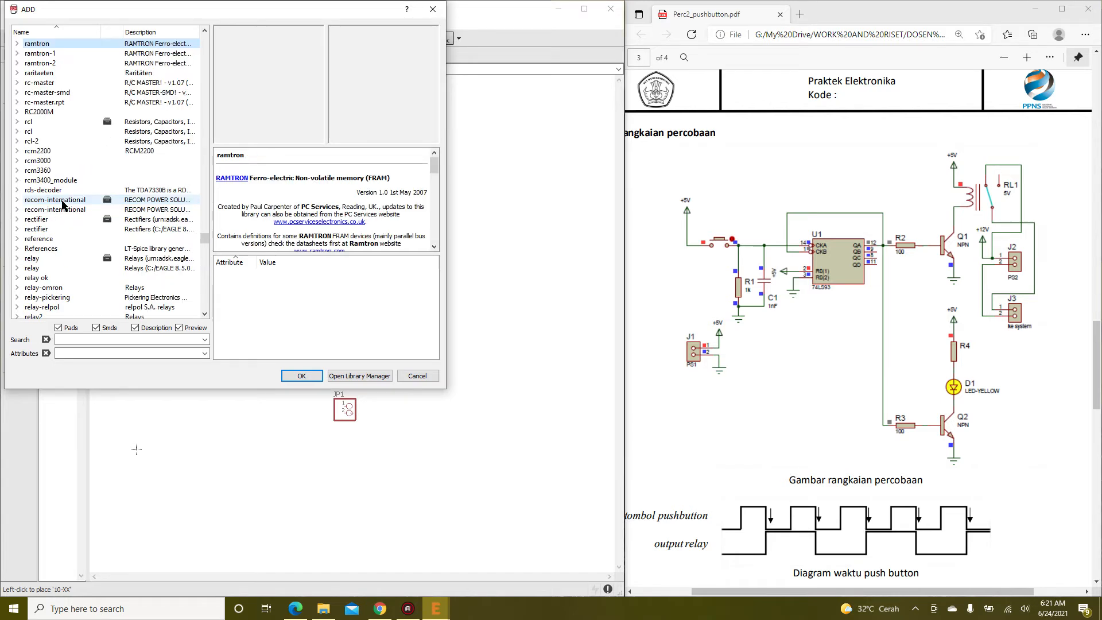
pyautogui.press('e')
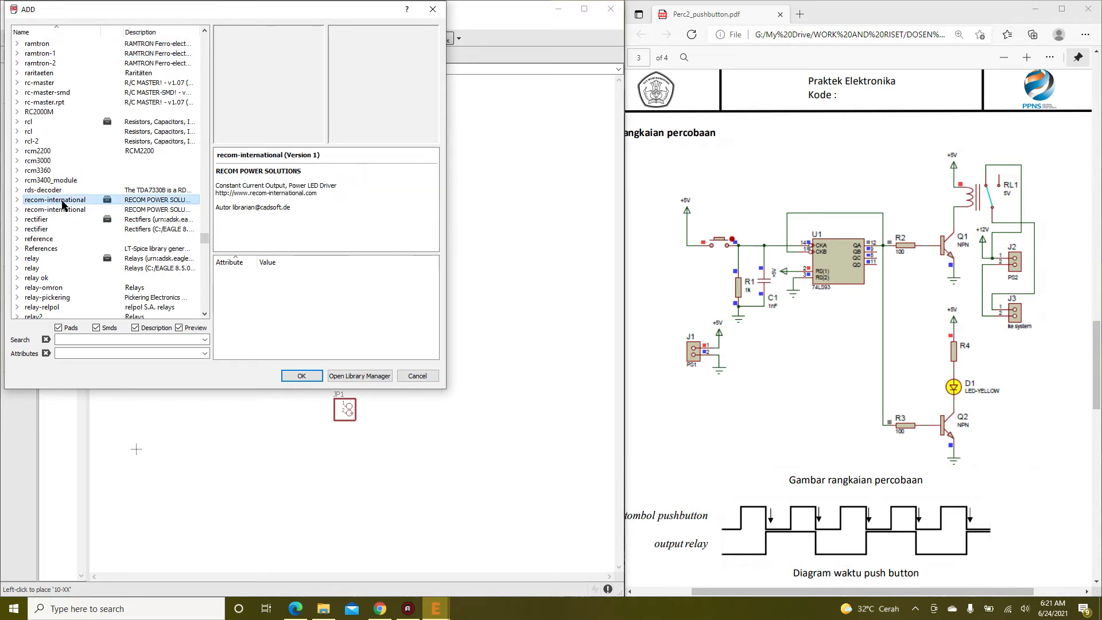
pyautogui.click(63, 260)
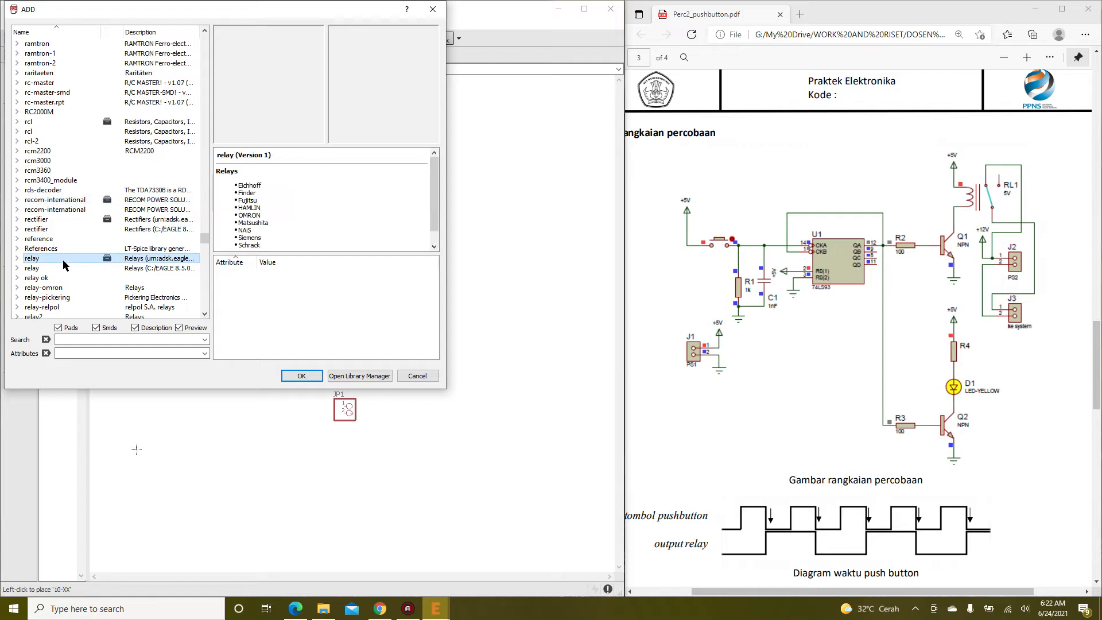
# Expand the managed relay library and examine the symbols and packages of its relays from 351 to CPC1708J
pyautogui.doubleClick(63, 259)
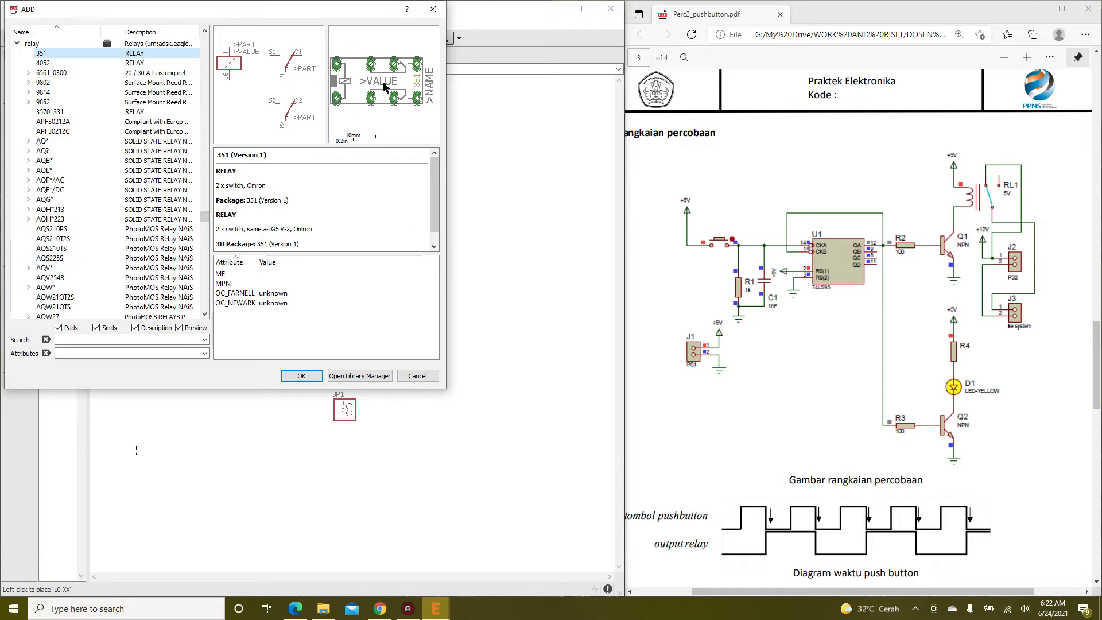
pyautogui.press('Down')
pyautogui.press('Down')
pyautogui.press('Down')
pyautogui.press('Down')
pyautogui.press('Down')
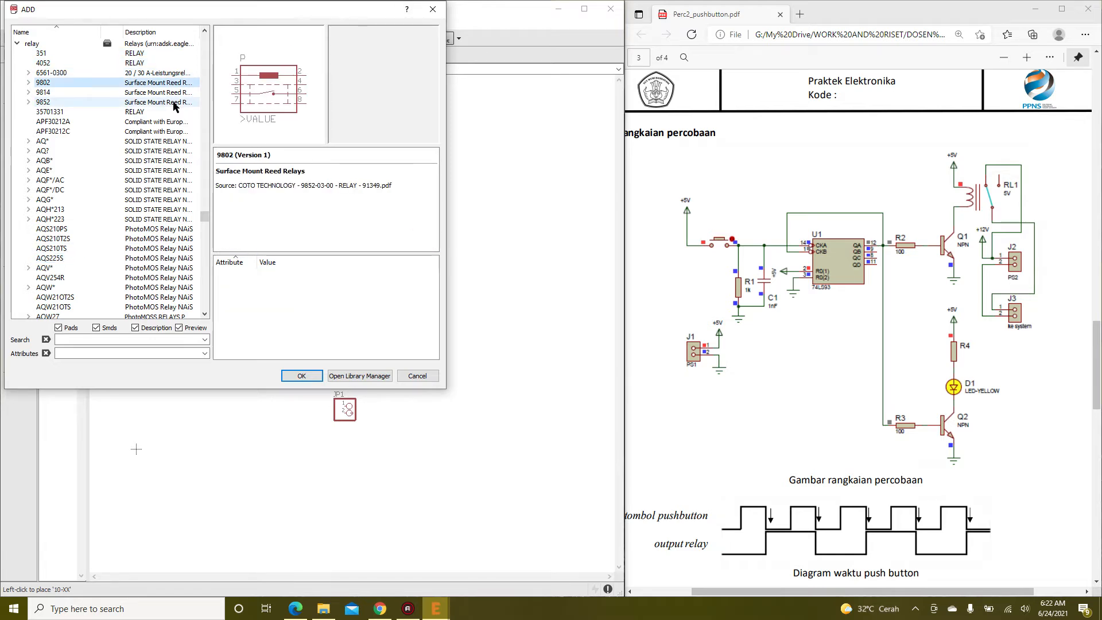
pyautogui.press('Down')
pyautogui.press('Down')
pyautogui.press('Down')
pyautogui.press('Down')
pyautogui.press('Down')
pyautogui.press('Down')
pyautogui.press('Down')
pyautogui.press('Down')
pyautogui.press('Down')
pyautogui.press('Down')
pyautogui.press('Down')
pyautogui.press('Down')
pyautogui.press('Down')
pyautogui.press('Down')
pyautogui.press('Down')
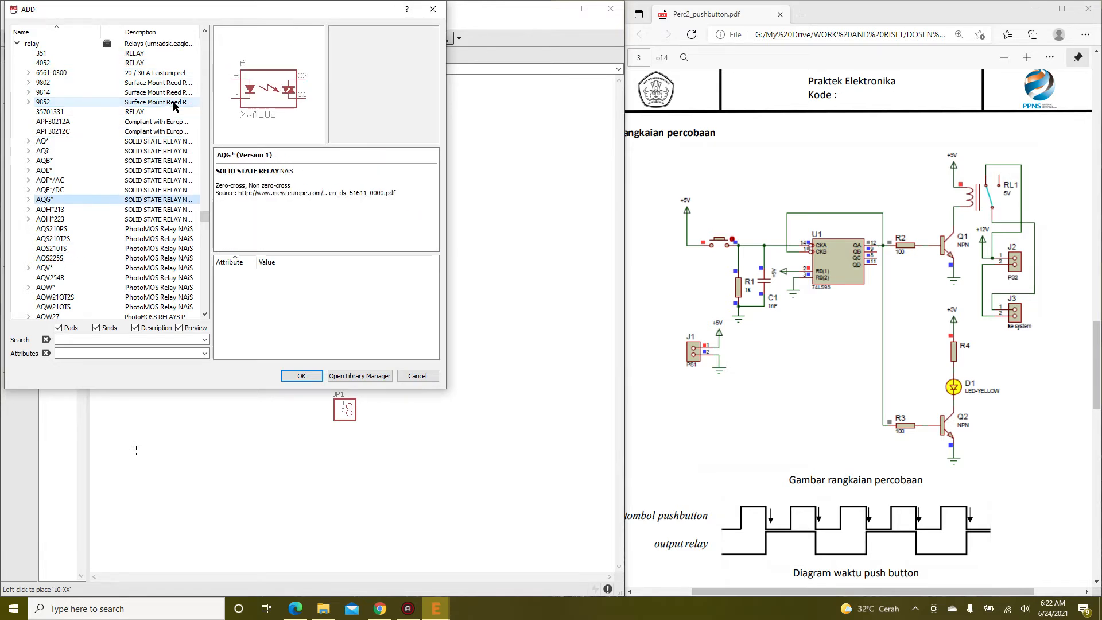
pyautogui.press('Down')
pyautogui.press('Down')
pyautogui.press('Down')
pyautogui.press('Down')
pyautogui.press('Down')
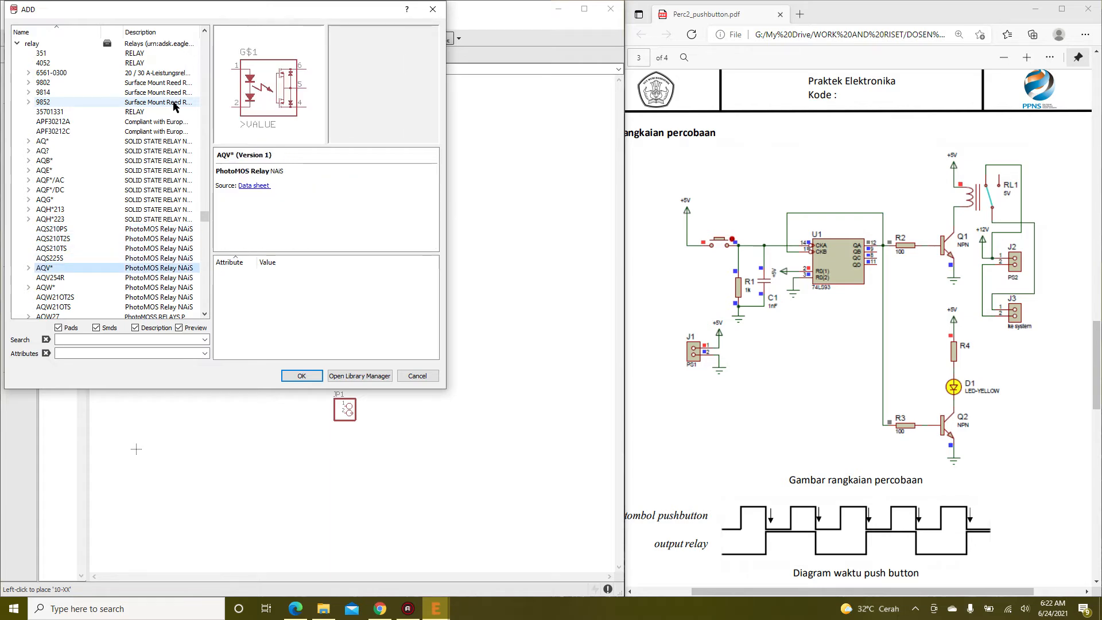
pyautogui.press('Down')
pyautogui.press('Down')
pyautogui.press('Down')
pyautogui.press('Down')
pyautogui.press('Down')
pyautogui.press('Down')
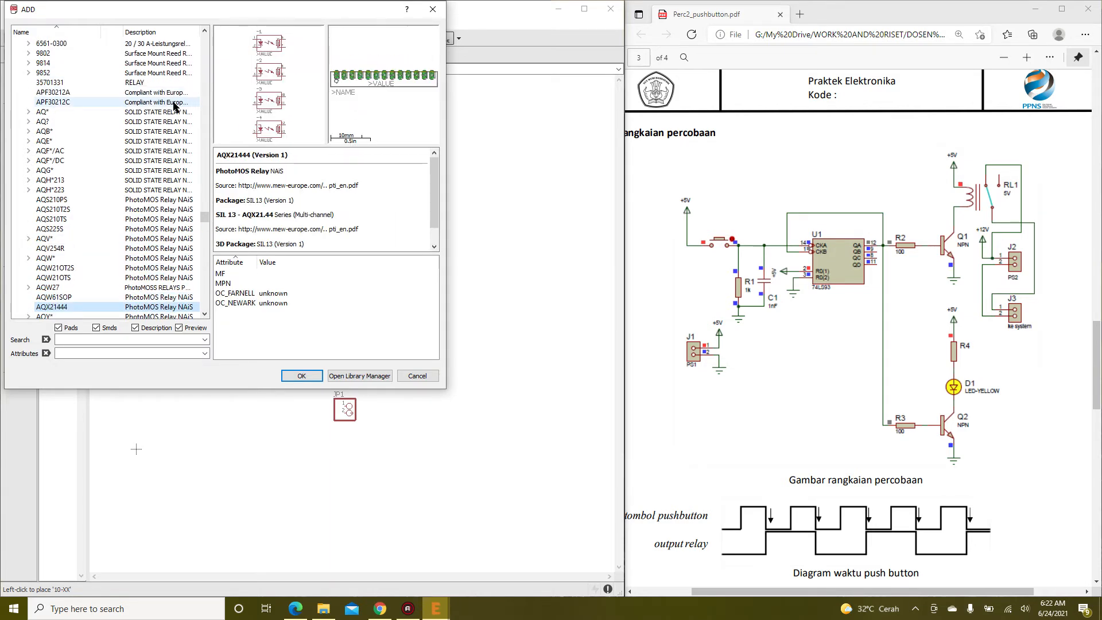
pyautogui.press('Down')
pyautogui.press('Down')
pyautogui.press('Down')
pyautogui.press('Down')
pyautogui.press('Down')
pyautogui.press('Down')
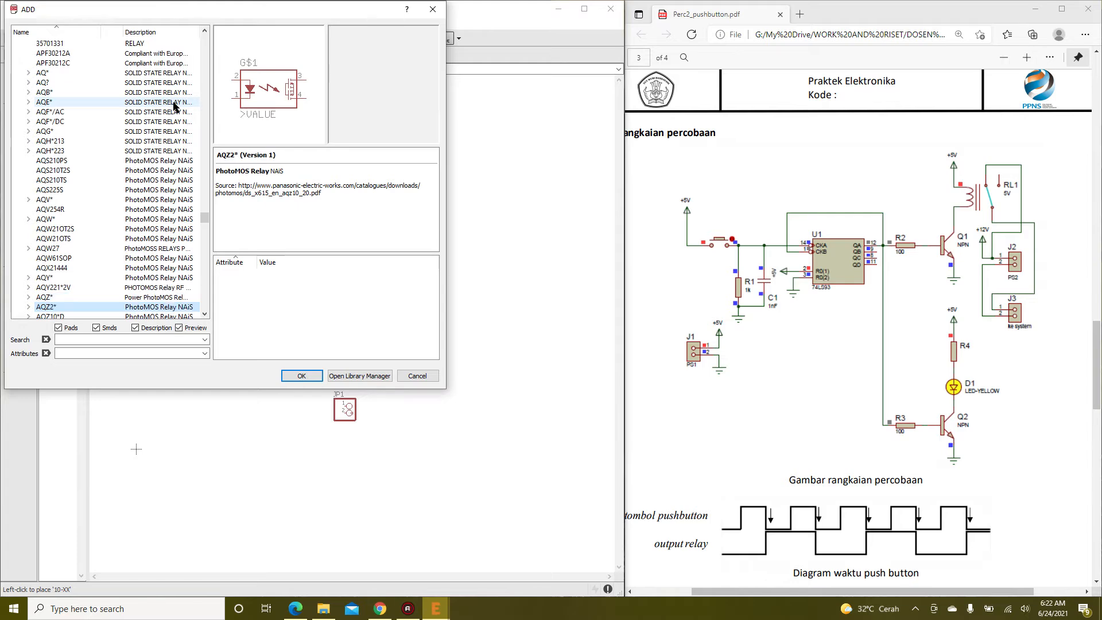
pyautogui.press('Down')
pyautogui.press('Down')
pyautogui.press('Down')
pyautogui.press('Down')
pyautogui.press('Down')
pyautogui.press('Down')
pyautogui.press('Down')
pyautogui.press('Down')
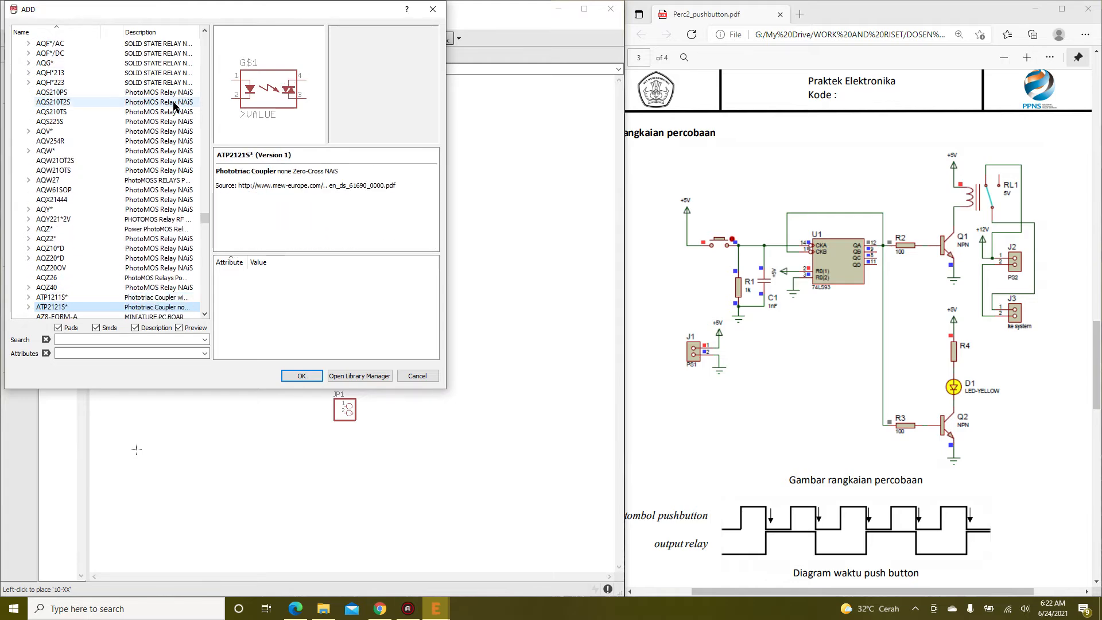
pyautogui.press('Down')
pyautogui.press('Down')
pyautogui.press('Down')
pyautogui.press('Down')
pyautogui.press('Down')
pyautogui.press('Down')
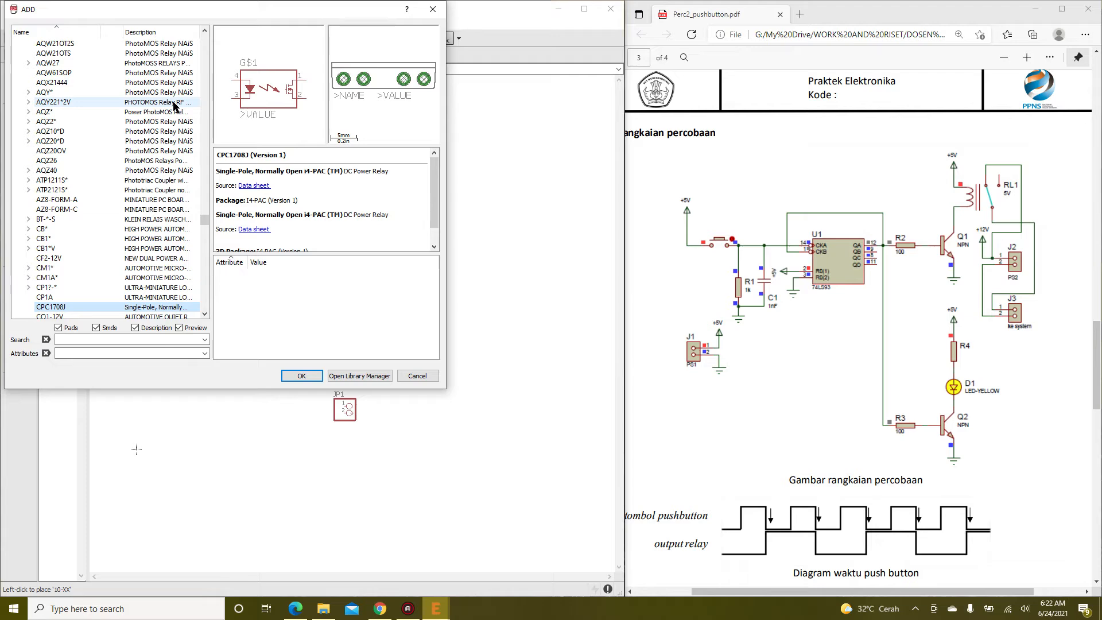
# Compare the symbols and packages of the relays from CQ1-12V to FTR-K1C
pyautogui.press('Down')
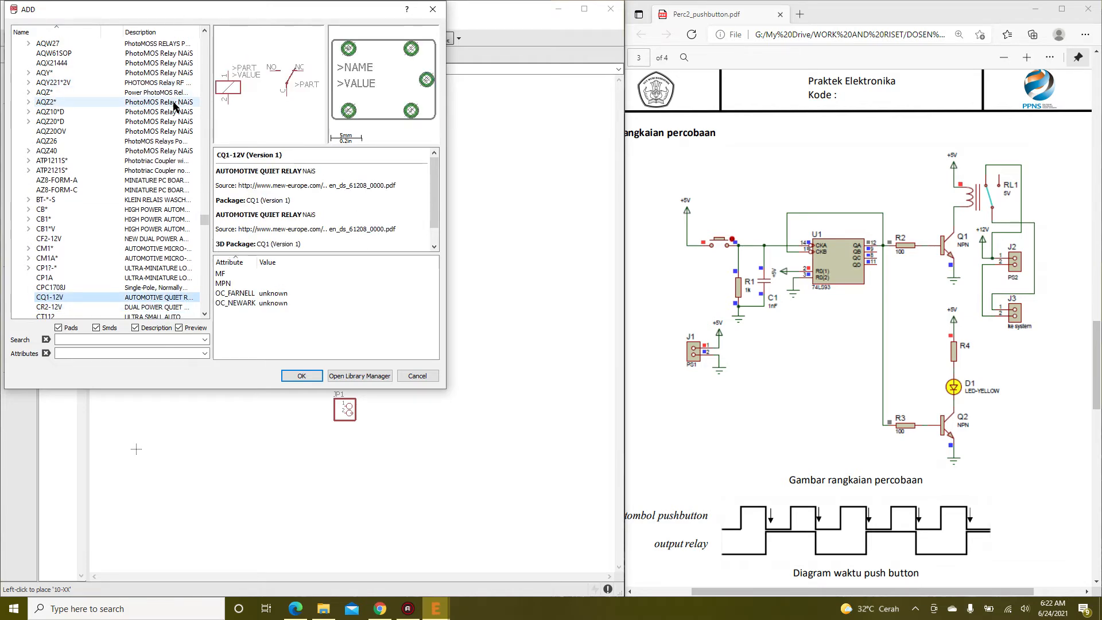
pyautogui.press('Down')
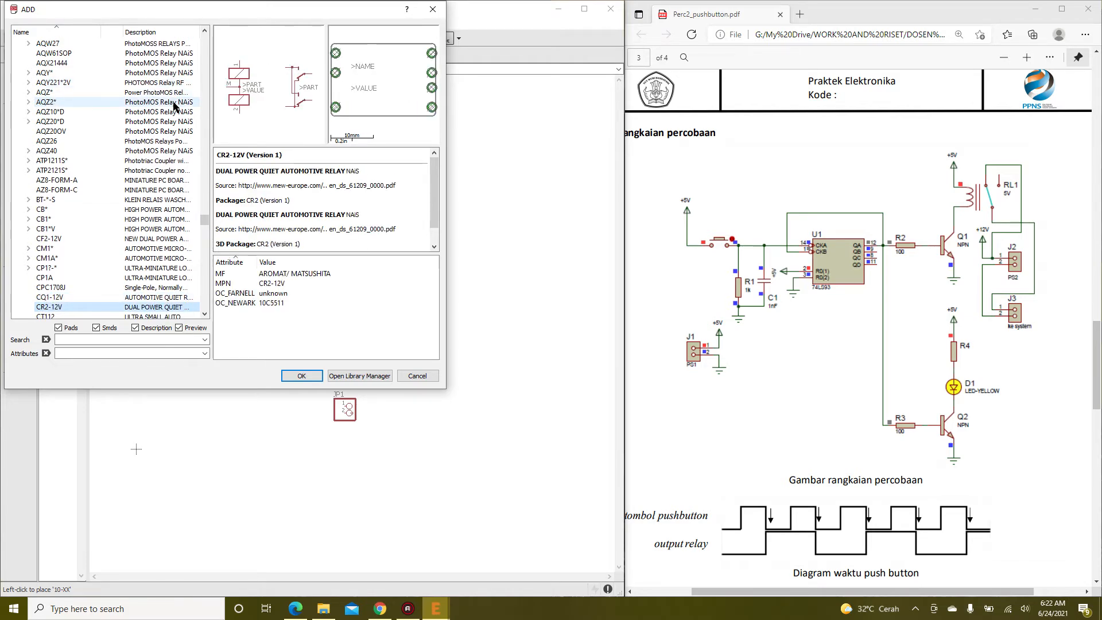
pyautogui.press('Down')
pyautogui.press('Down')
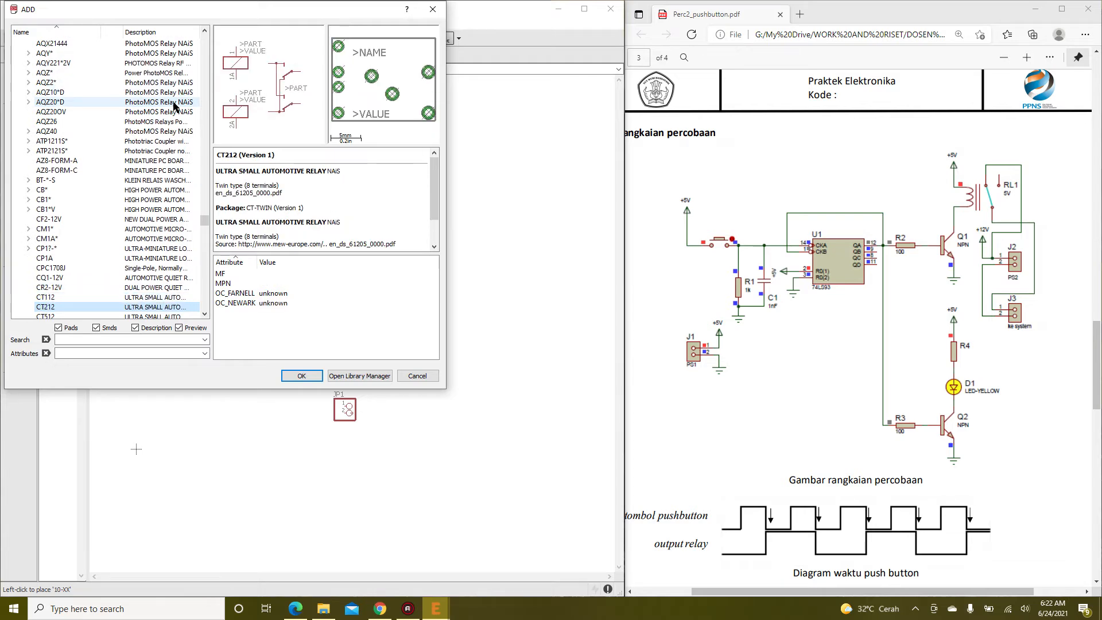
pyautogui.press('Down')
pyautogui.press('Down')
pyautogui.press('Down')
pyautogui.press('Down')
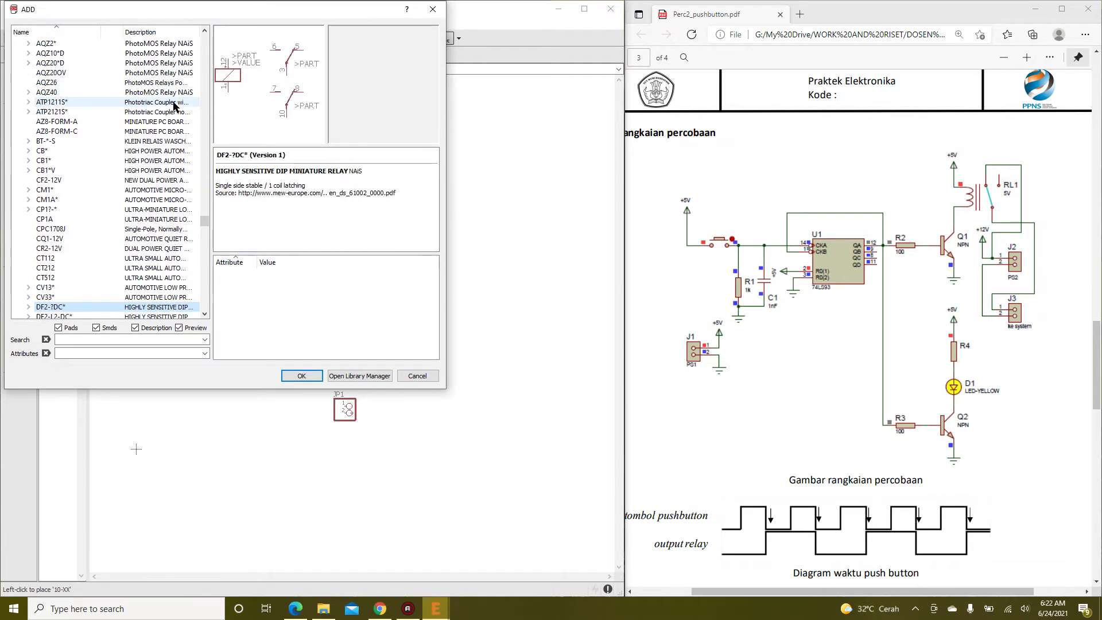
pyautogui.press('Down')
pyautogui.press('Down')
pyautogui.press('Down')
pyautogui.press('Down')
pyautogui.press('Down')
pyautogui.press('Down')
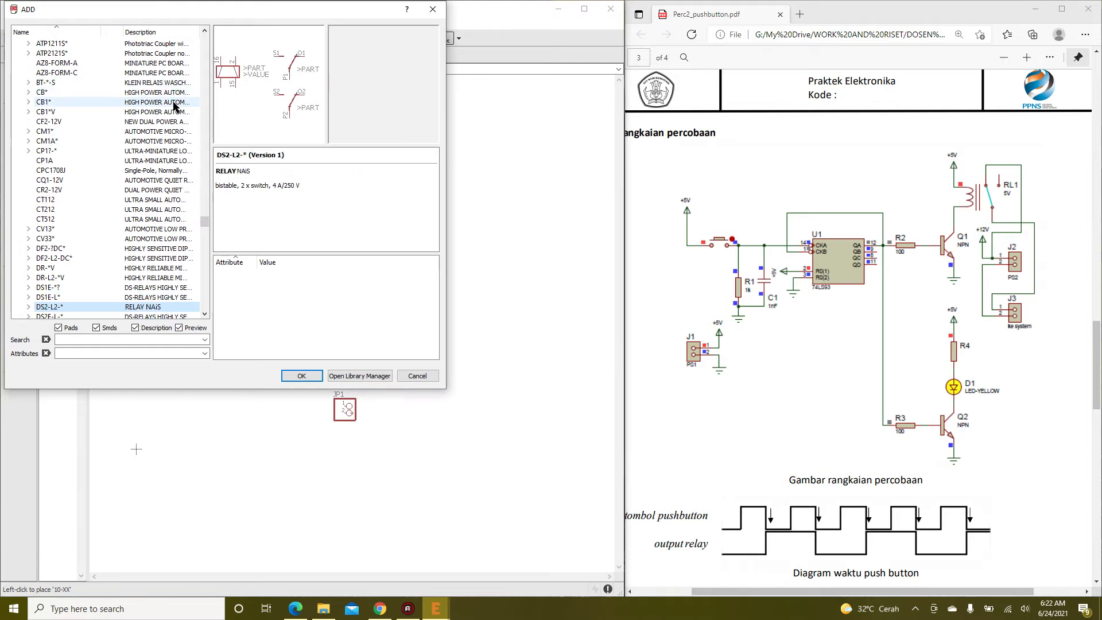
pyautogui.press('Down')
pyautogui.press('Down')
pyautogui.press('Down')
pyautogui.press('Down')
pyautogui.press('Down')
pyautogui.press('Down')
pyautogui.press('Down')
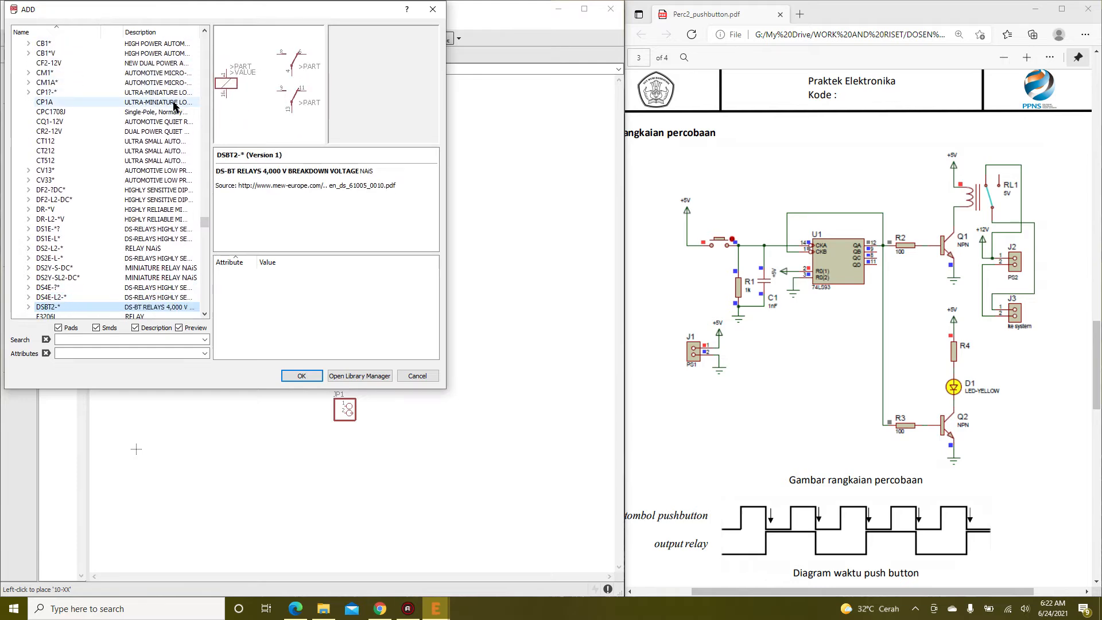
pyautogui.press('Down')
pyautogui.press('Up')
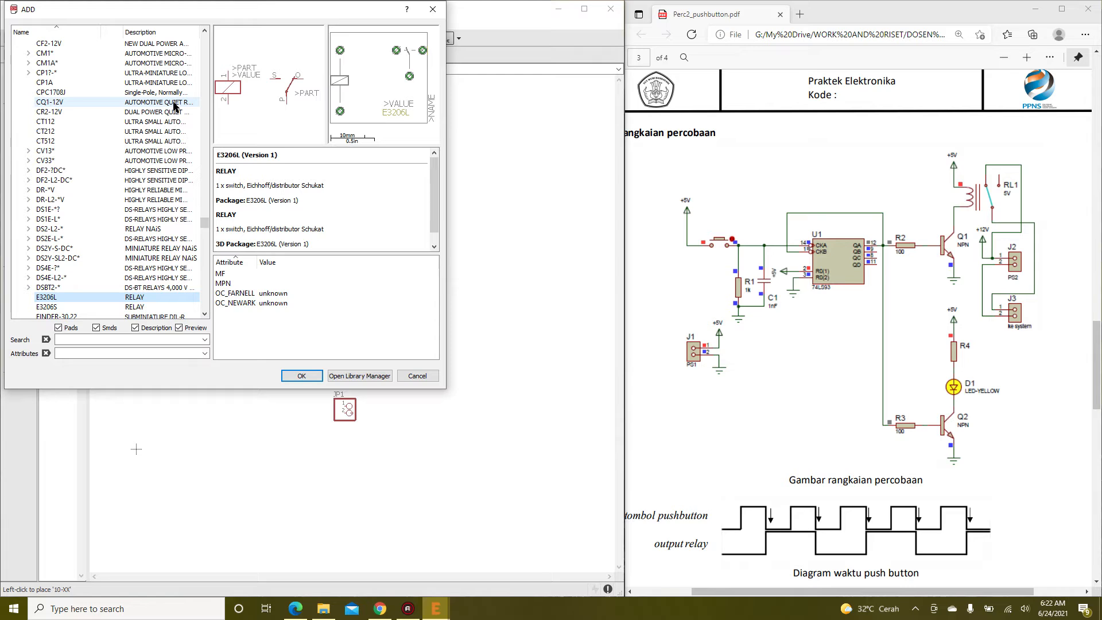
pyautogui.press('Down')
pyautogui.press('Down')
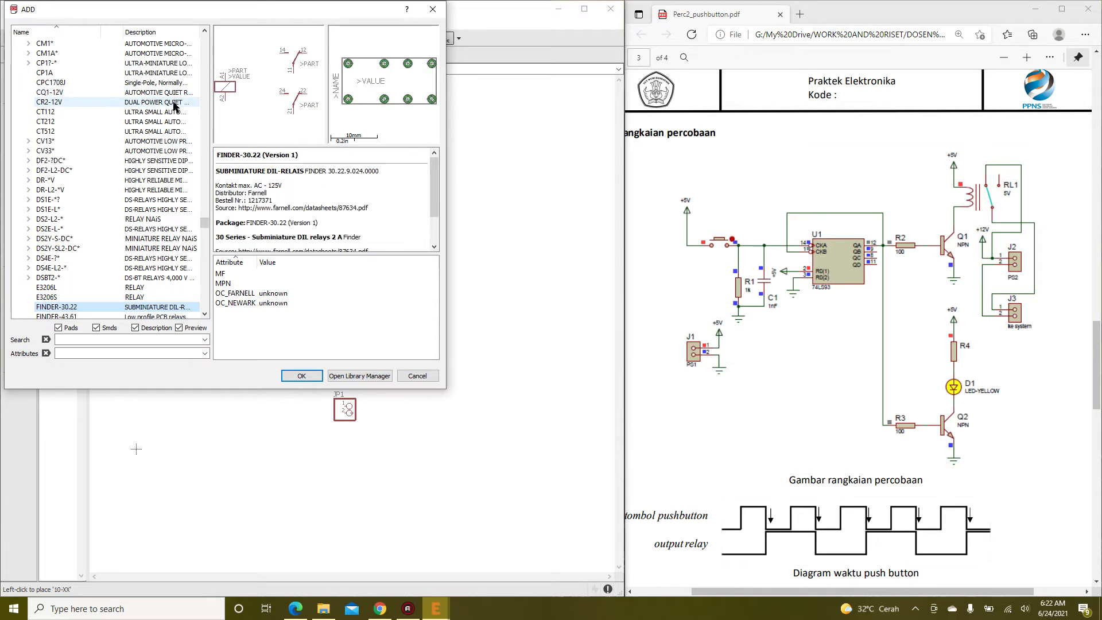
pyautogui.press('Down')
pyautogui.press('Down')
pyautogui.press('Down')
pyautogui.press('Down')
pyautogui.press('Down')
pyautogui.press('Down')
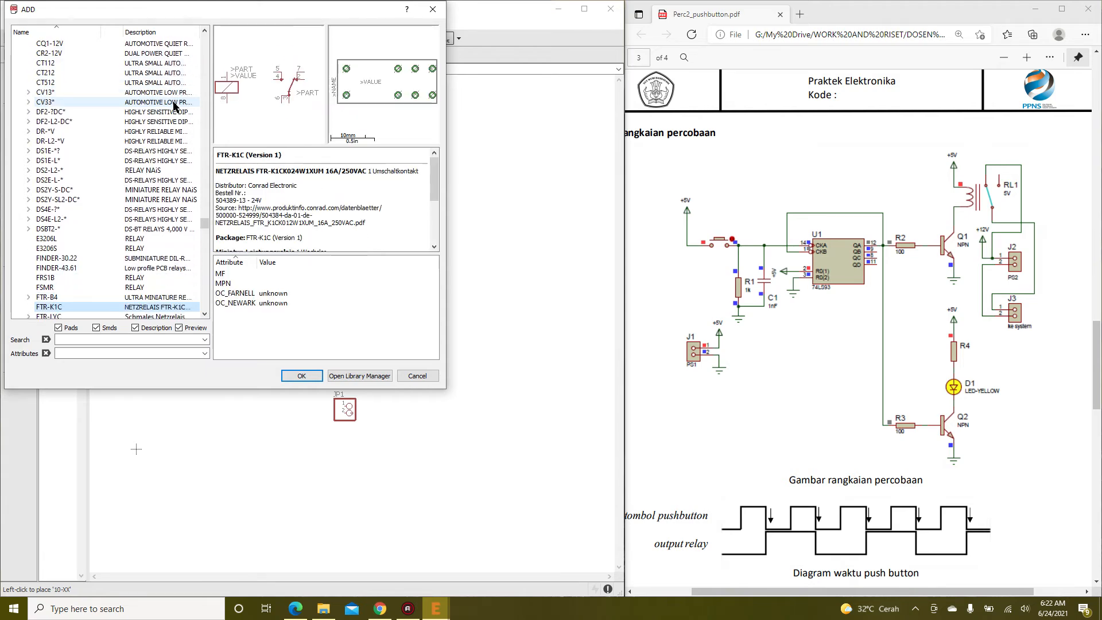
# Compare the contact symbols and packages of the Omron relays from G2R to G5LE
pyautogui.press('Down')
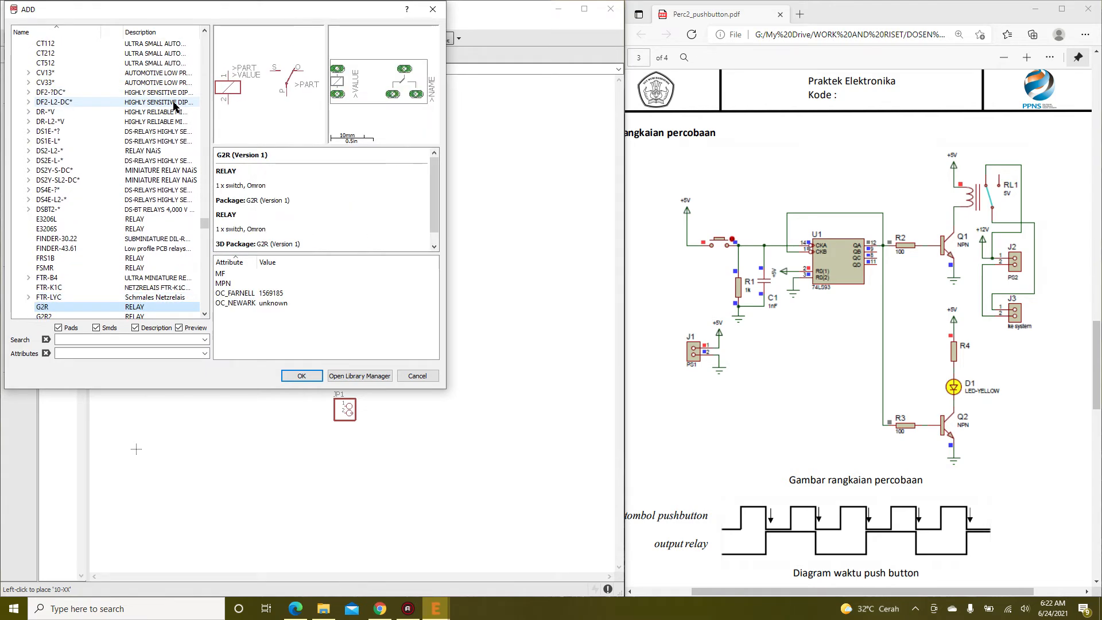
pyautogui.press('Down')
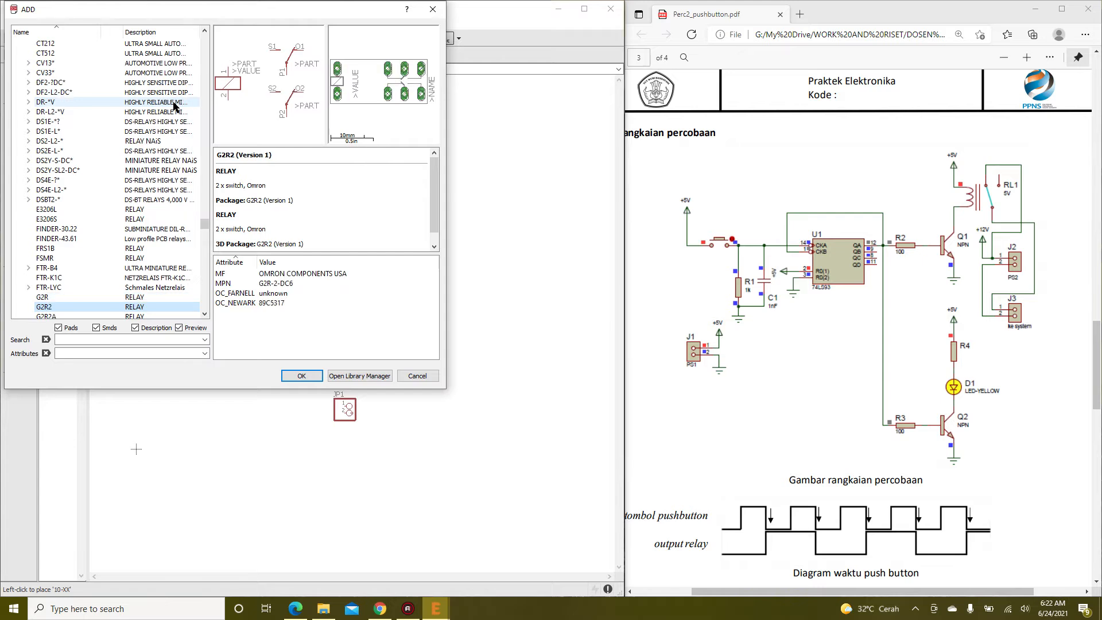
pyautogui.press('Down')
pyautogui.press('Down')
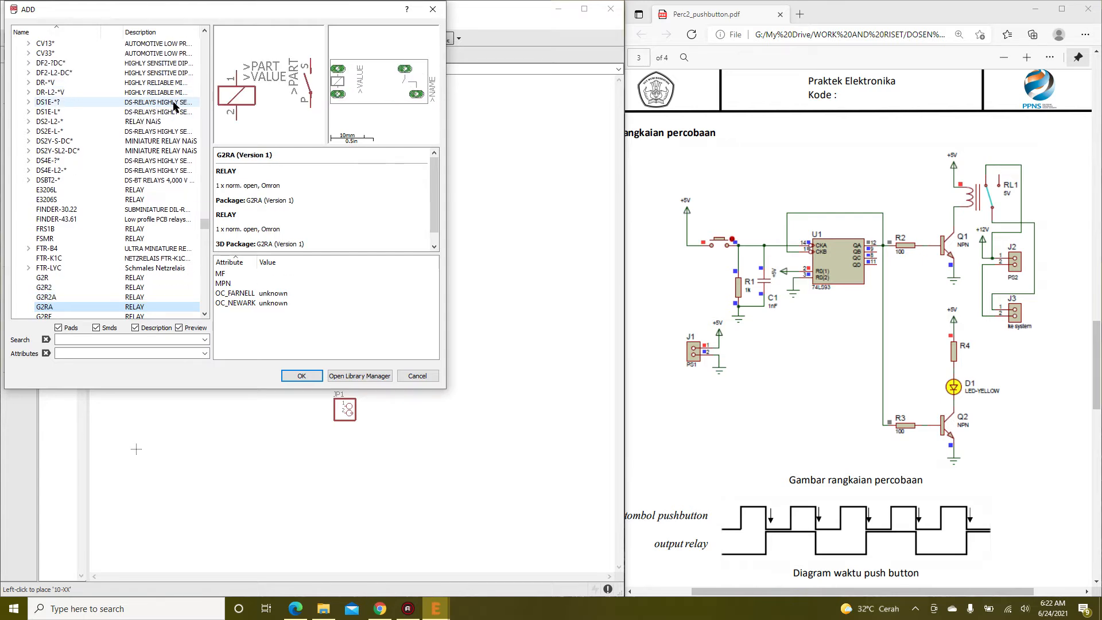
pyautogui.press('Down')
pyautogui.press('Down')
pyautogui.press('Down')
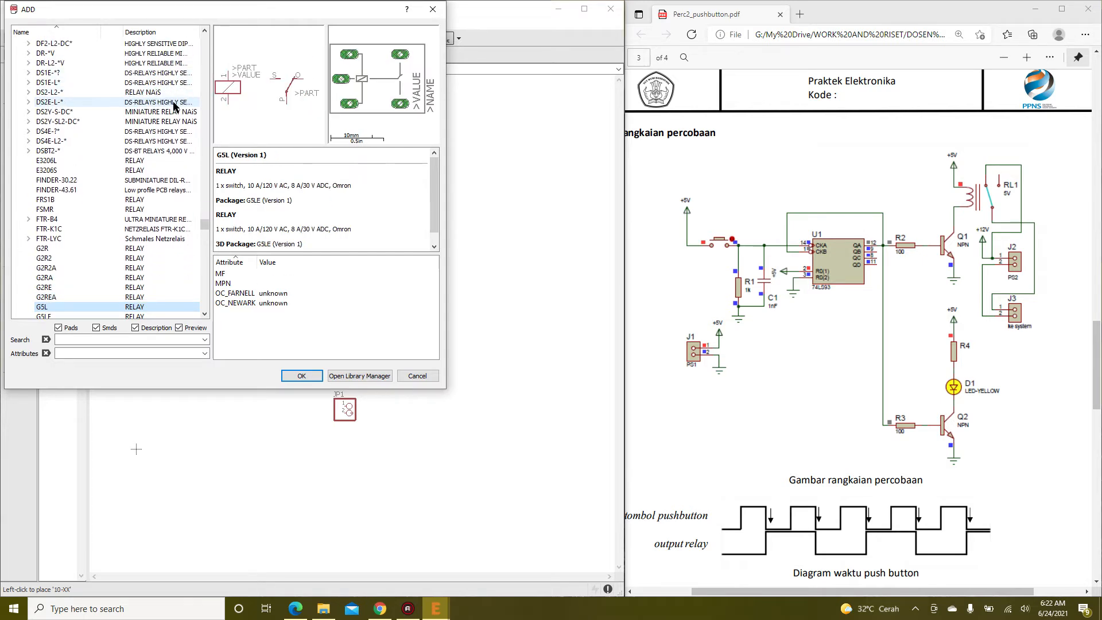
pyautogui.press('Down')
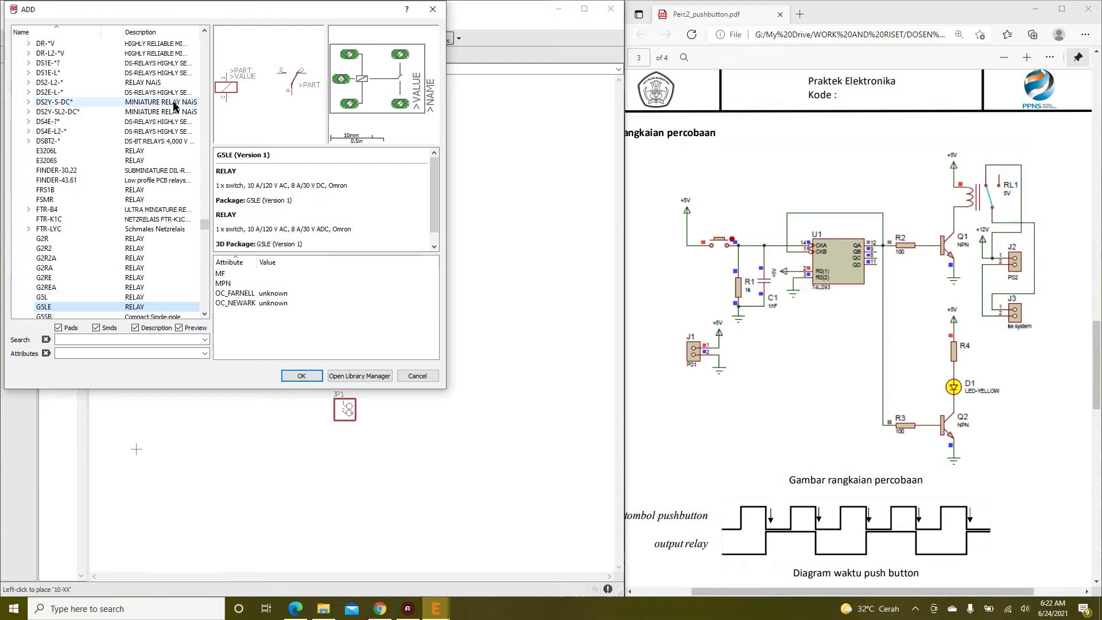
# Choose the Omron G5L relay, rotate it so its contact sits beside the coil, and place one above and to the right of transistor T1
pyautogui.press('Up')
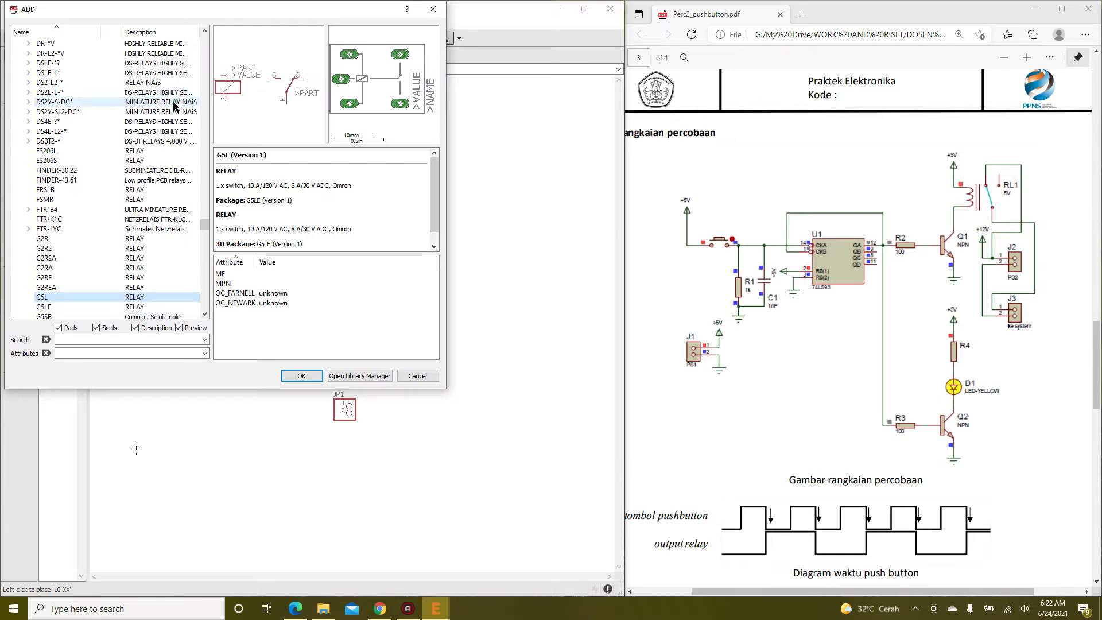
pyautogui.press('Down')
pyautogui.press('Up')
pyautogui.press('Return')
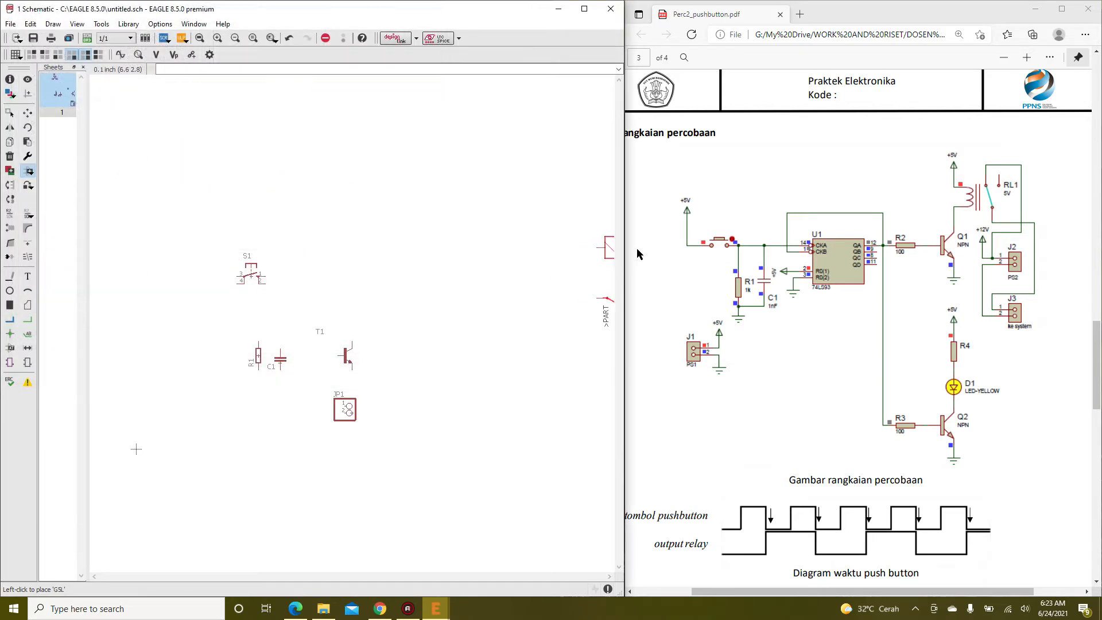
pyautogui.rightClick(489, 281)
pyautogui.click(474, 282)
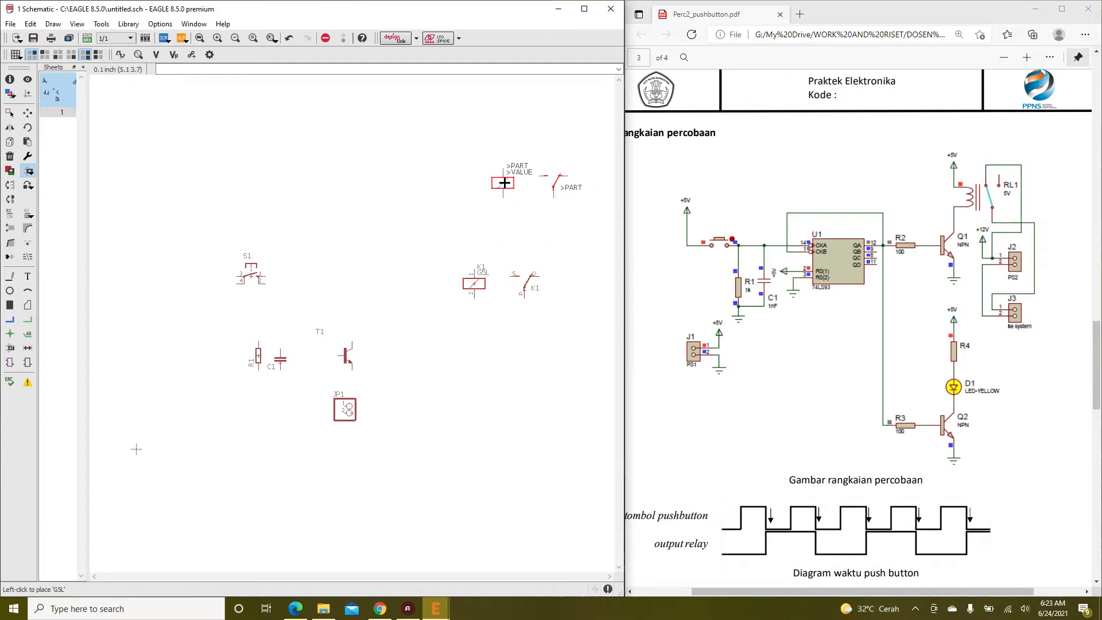
# Return to the part list, collapse the relay library and expand the managed led library
pyautogui.press('Escape')
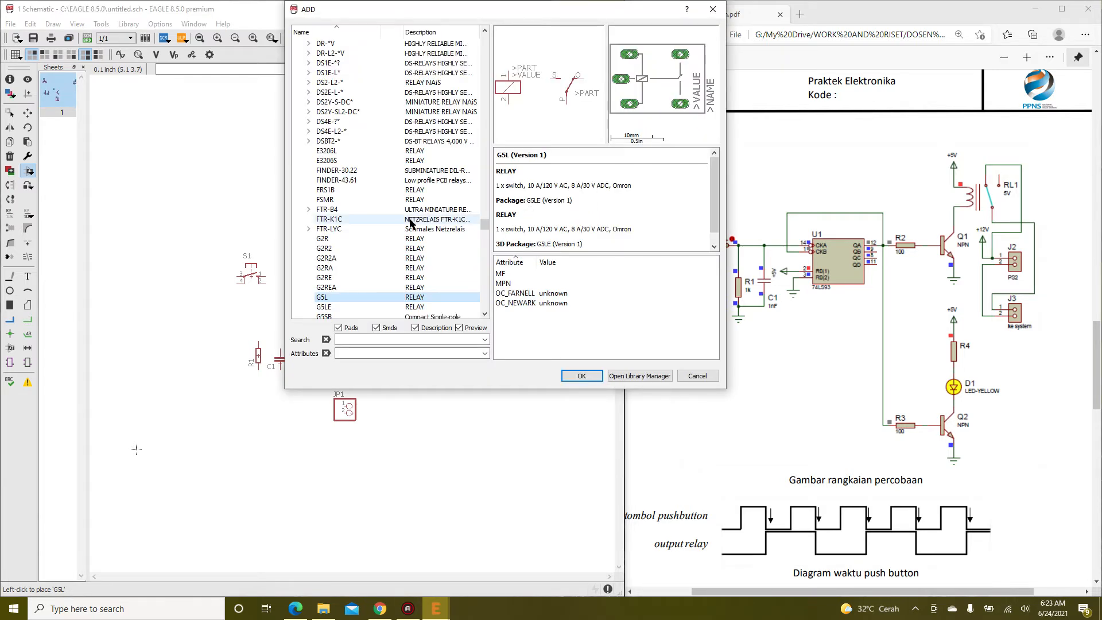
pyautogui.scroll(10, 475, 221)
pyautogui.press('Left')
pyautogui.press('Left')
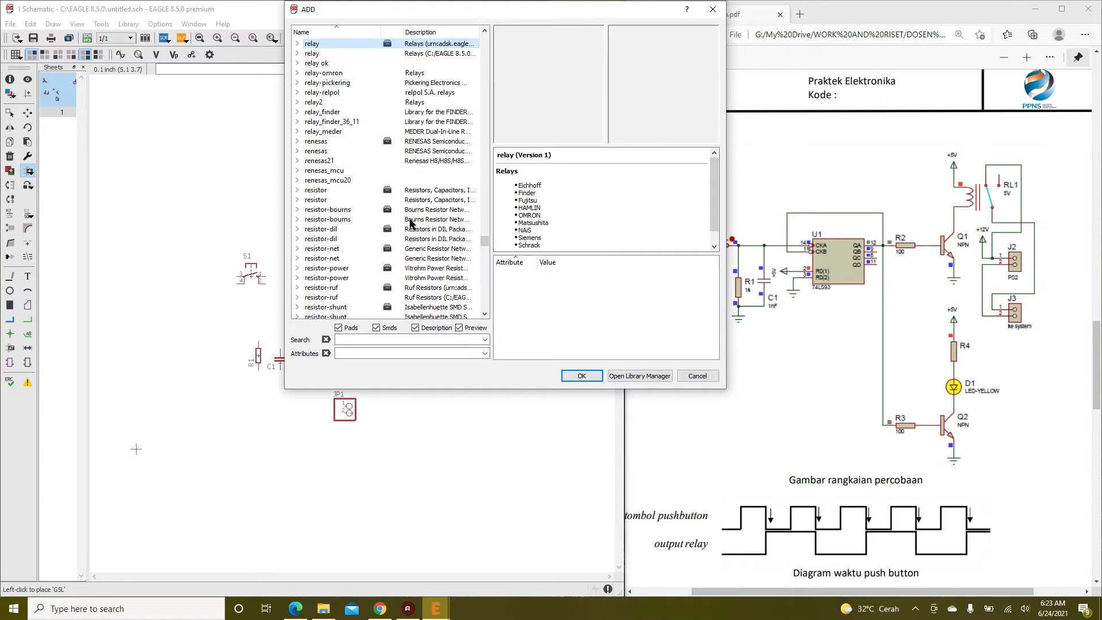
pyautogui.write('led')
pyautogui.press('Right')
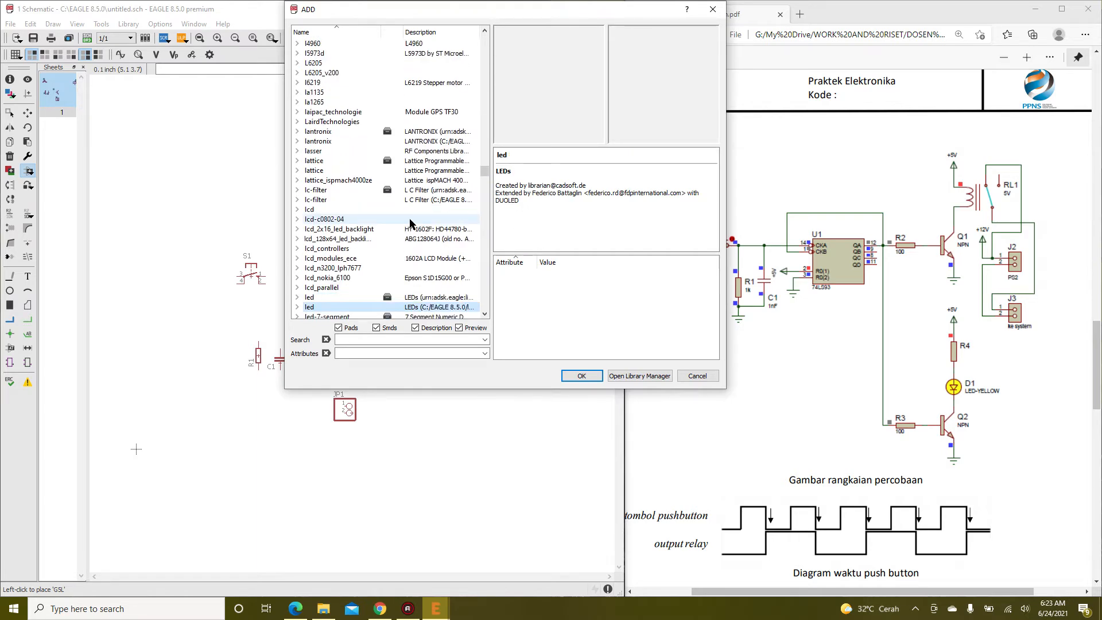
# Find the generic LED device in the managed led library and expand its package variants
pyautogui.press('Down')
pyautogui.press('Down')
pyautogui.press('Down')
pyautogui.press('Down')
pyautogui.press('Down')
pyautogui.press('Down')
pyautogui.press('Down')
pyautogui.press('Down')
pyautogui.press('Down')
pyautogui.press('Down')
pyautogui.press('Down')
pyautogui.press('Down')
pyautogui.press('Down')
pyautogui.press('Down')
pyautogui.press('Down')
pyautogui.press('Down')
pyautogui.press('Down')
pyautogui.press('Down')
pyautogui.press('Down')
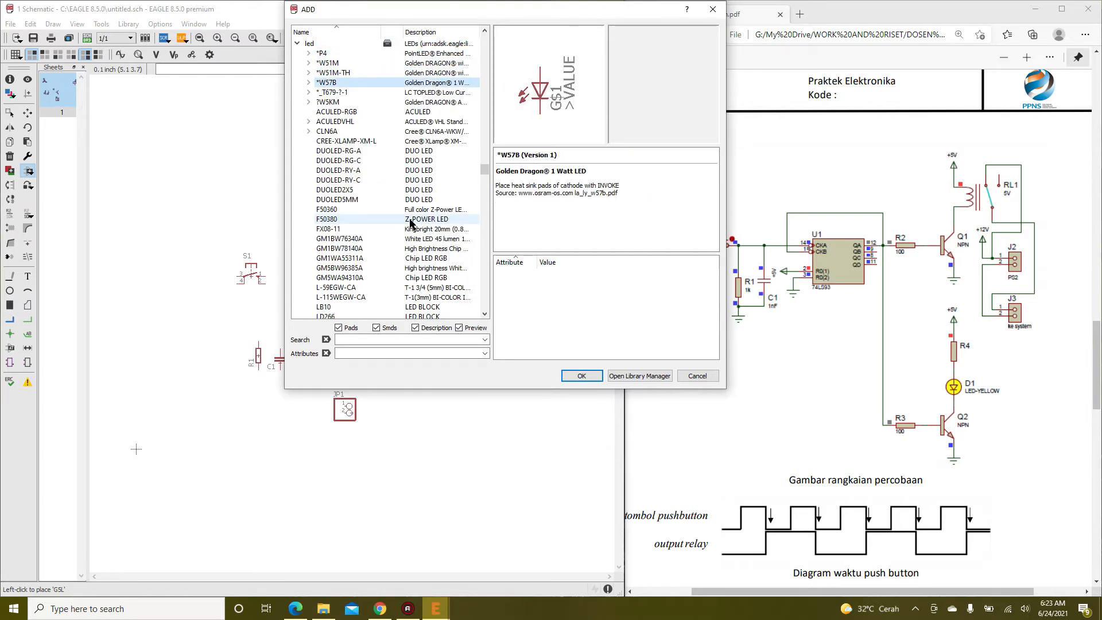
pyautogui.press('Down')
pyautogui.press('Down')
pyautogui.press('Down')
pyautogui.press('Down')
pyautogui.press('Down')
pyautogui.press('Down')
pyautogui.press('Down')
pyautogui.press('Down')
pyautogui.press('Down')
pyautogui.press('Down')
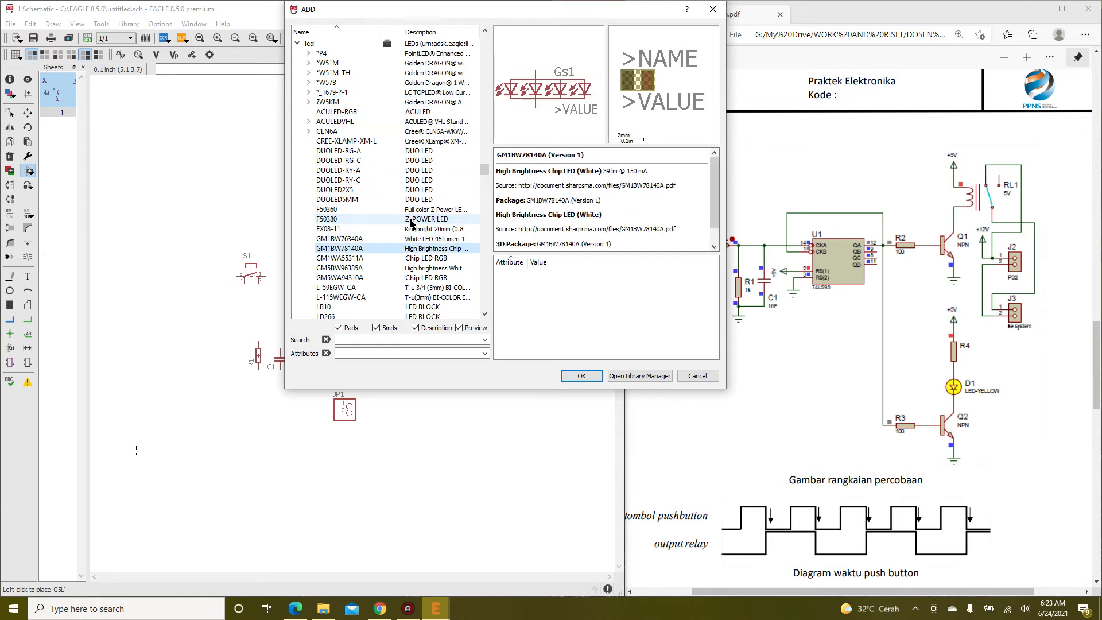
pyautogui.press('Down')
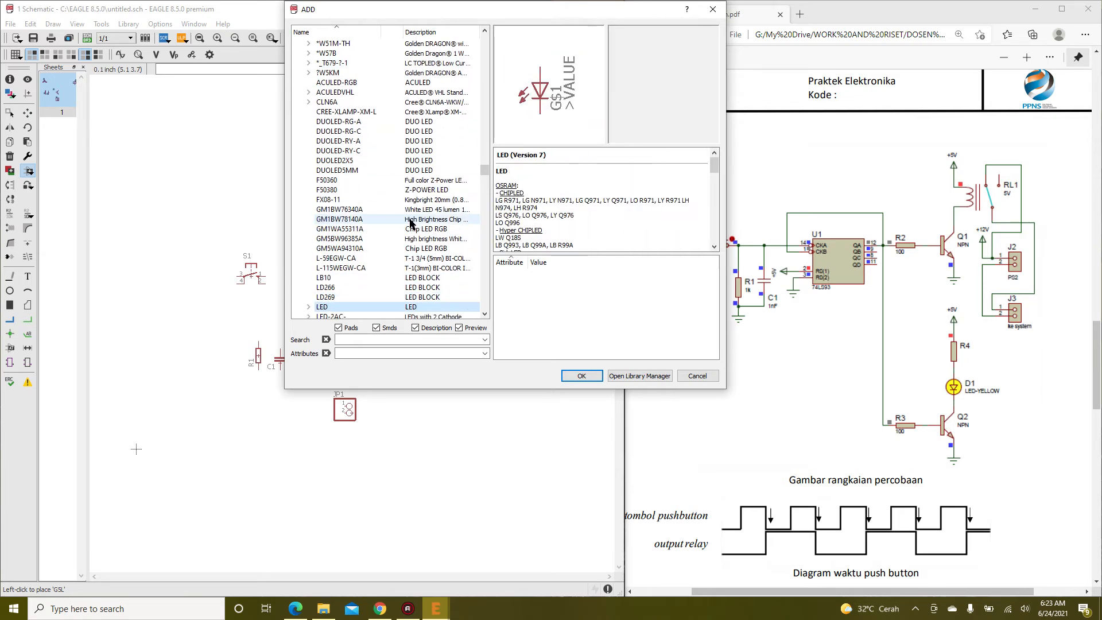
pyautogui.press('Right')
# Compare the LED3MM and LED5MM variants and select LED5MM
pyautogui.press('Down')
pyautogui.press('Down')
pyautogui.press('Down')
pyautogui.press('Down')
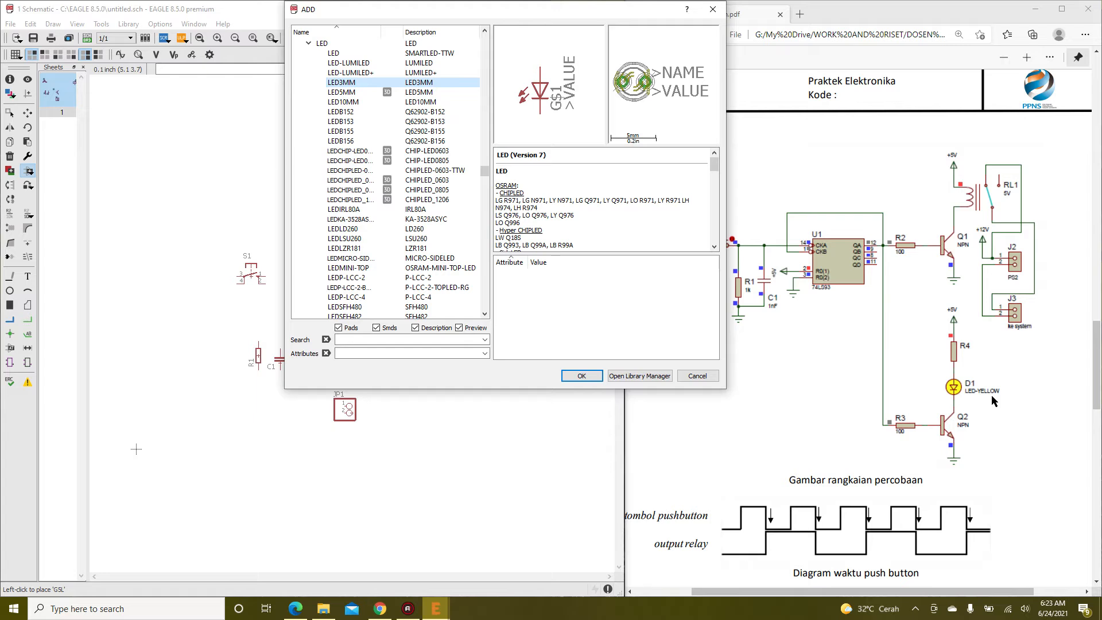
pyautogui.press('Down')
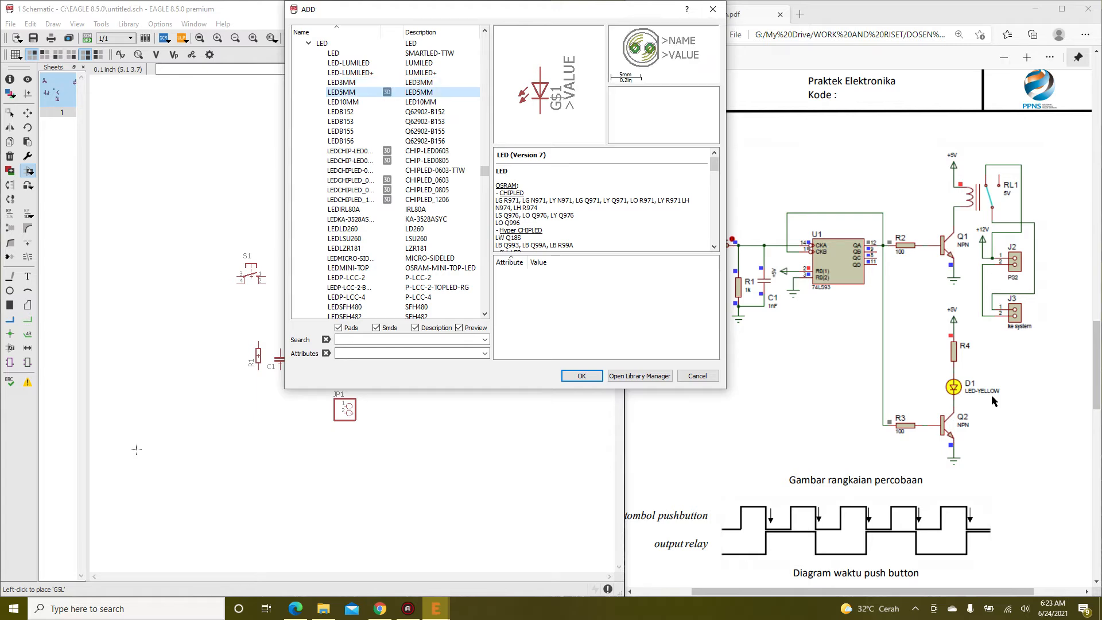
pyautogui.press('Up')
pyautogui.press('Down')
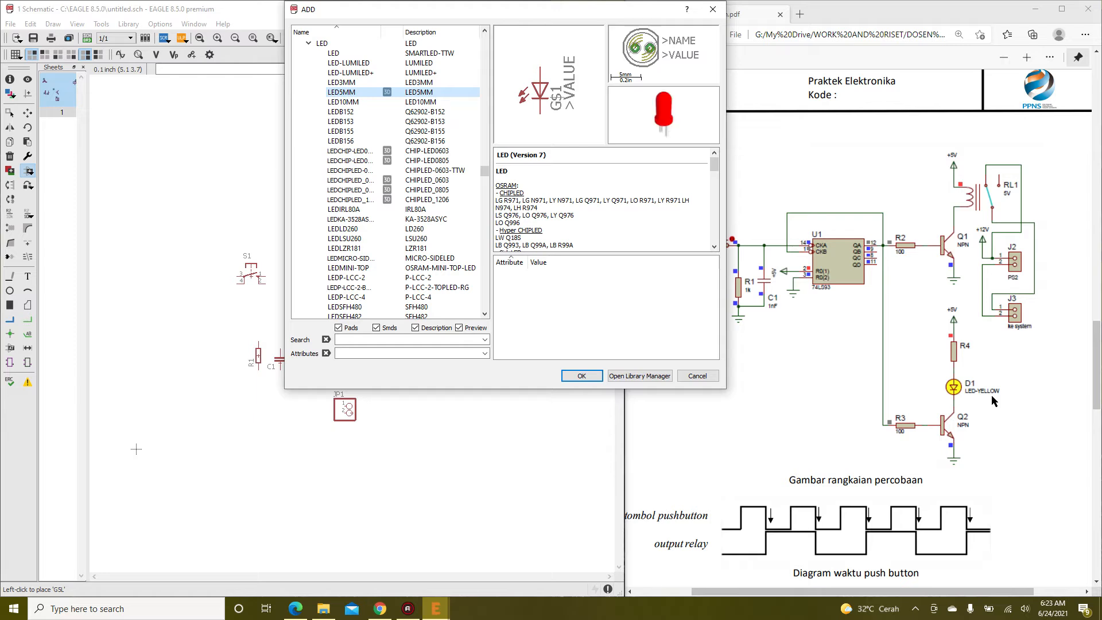
pyautogui.press('Up')
pyautogui.press('Down')
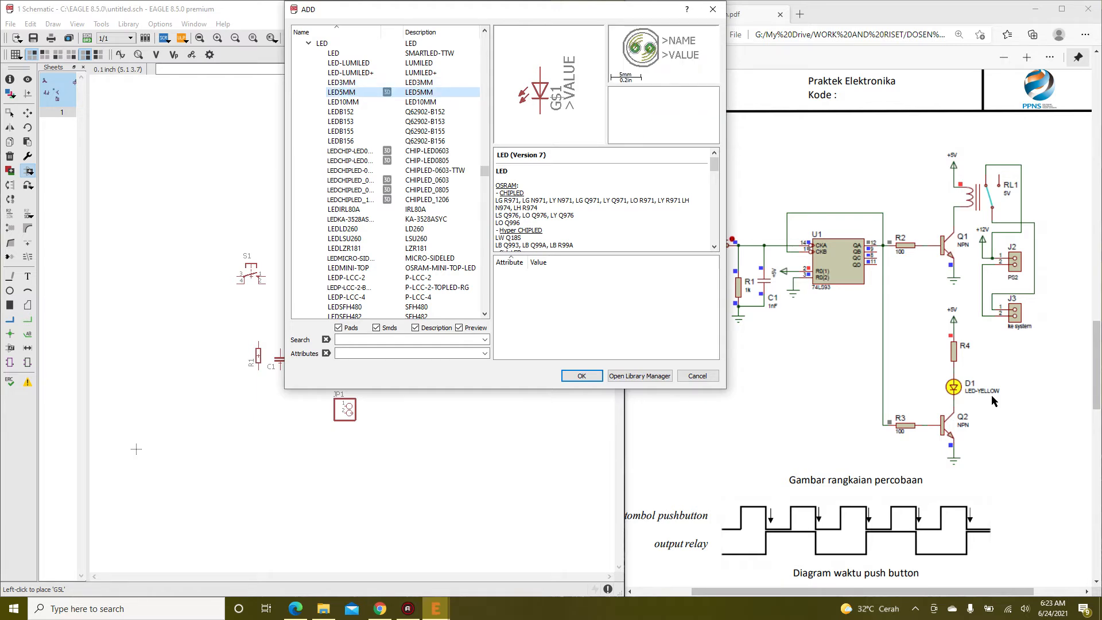
# Check the LED10MM variant against LED5MM, keep LED5MM and place one LED below the relay coil
pyautogui.press('Down')
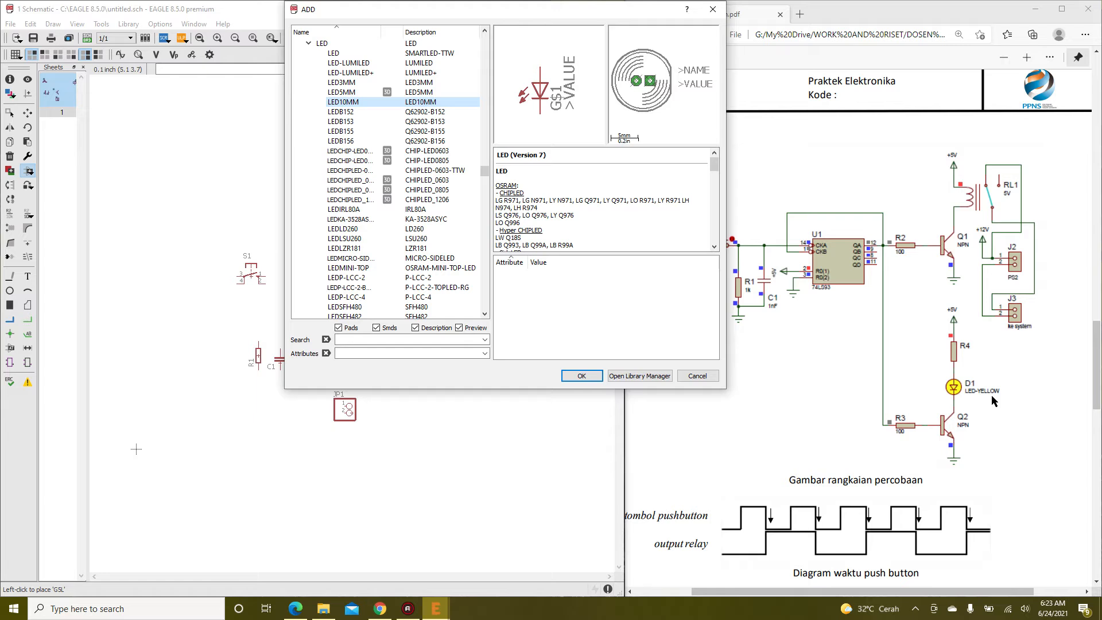
pyautogui.press('Up')
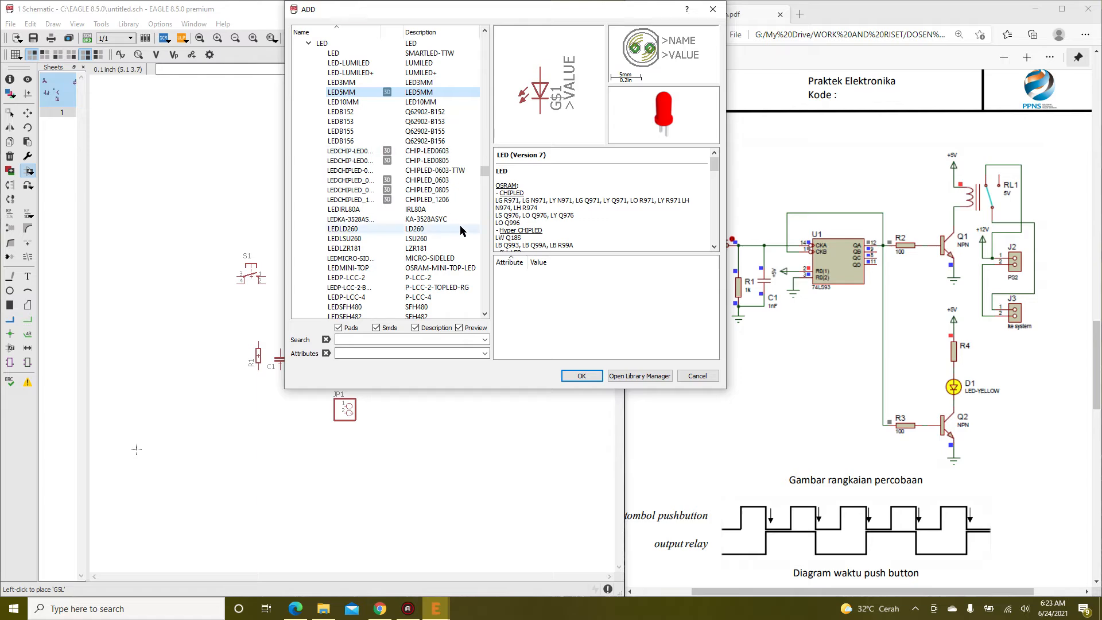
pyautogui.click(581, 375)
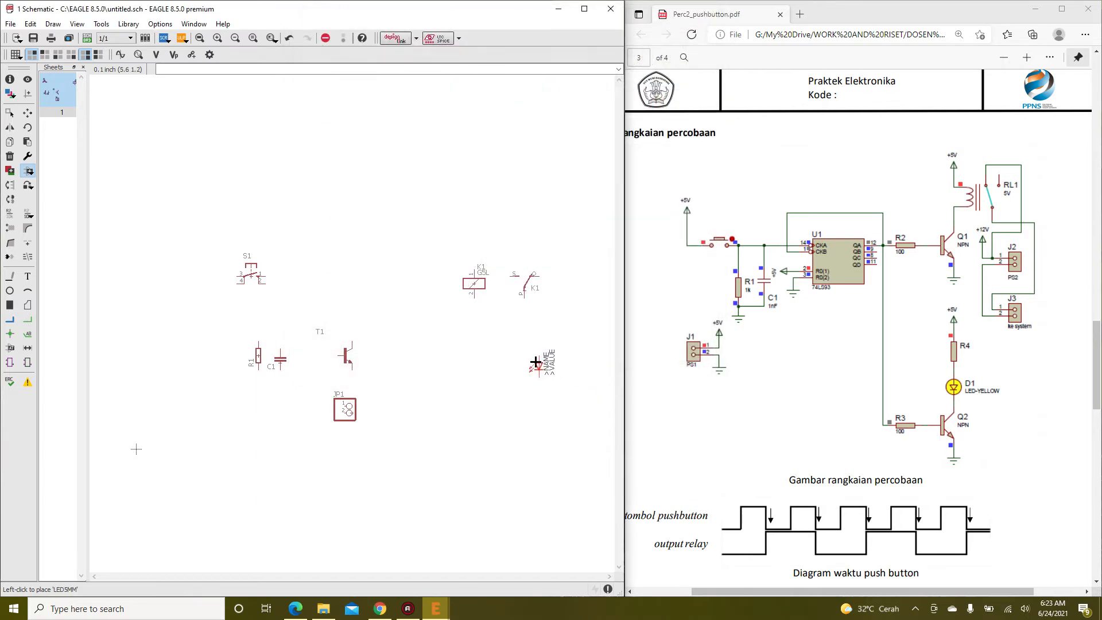
pyautogui.click(494, 366)
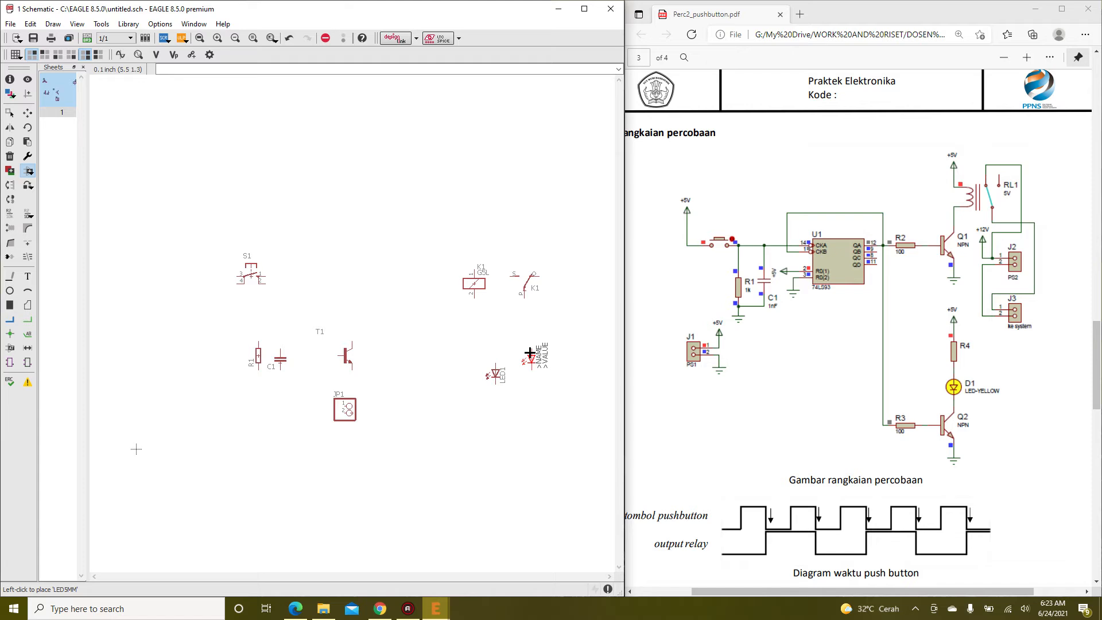
pyautogui.press('Escape')
pyautogui.press('Escape')
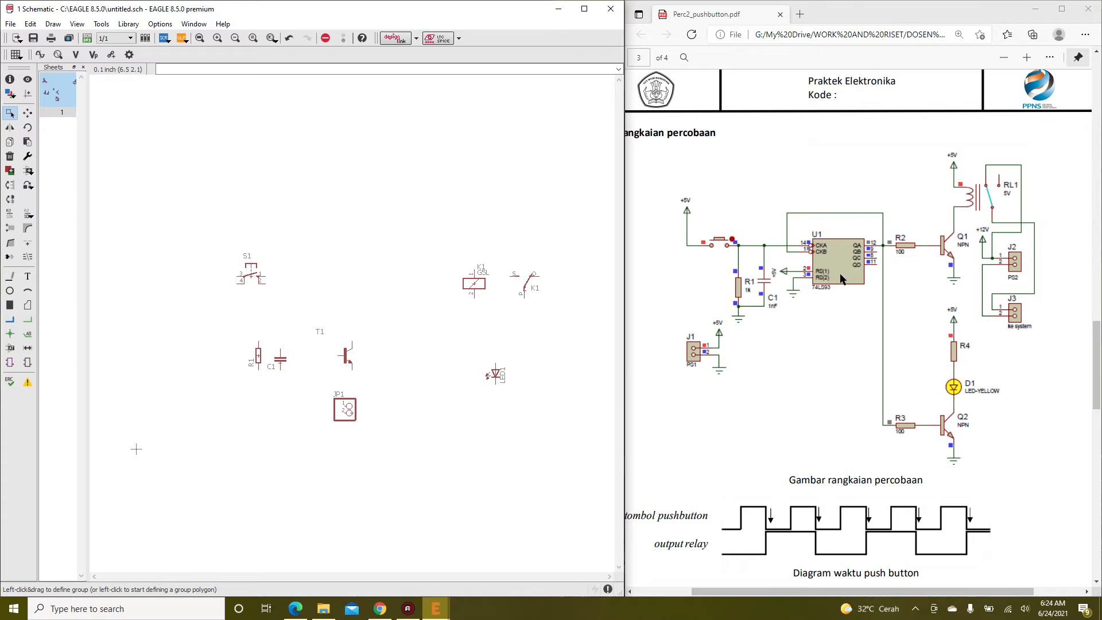
# Read the counter IC's part number in the reference PDF and search the part list for *74ls93*
pyautogui.keyDown('ctrl'); pyautogui.scroll(5, 853, 286); pyautogui.keyUp('ctrl')
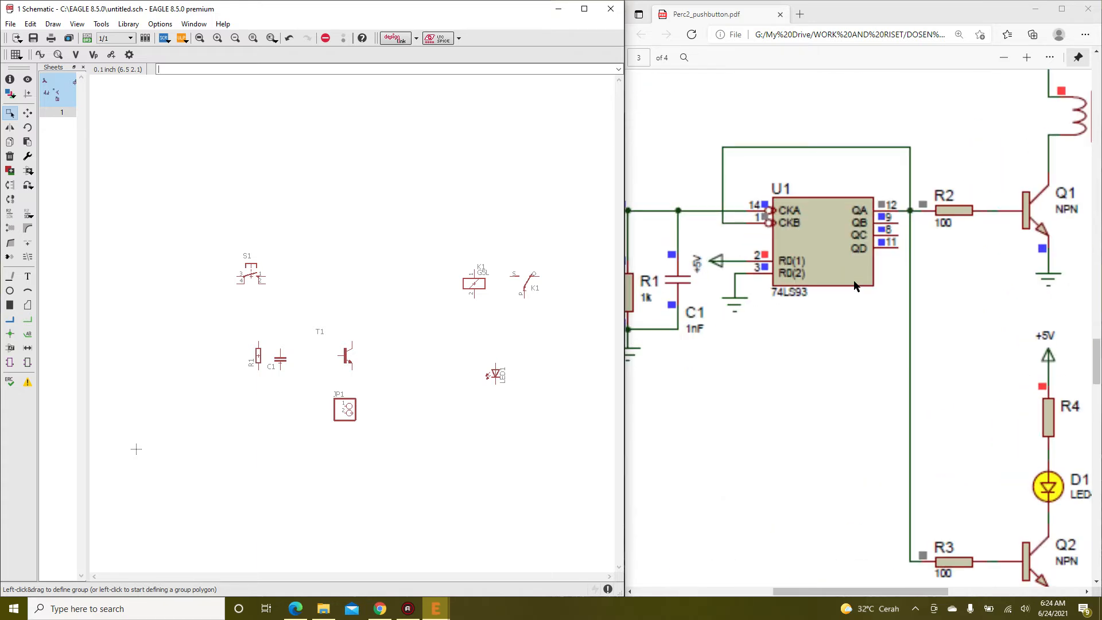
pyautogui.keyDown('ctrl'); pyautogui.scroll(-4, 854, 286); pyautogui.keyUp('ctrl')
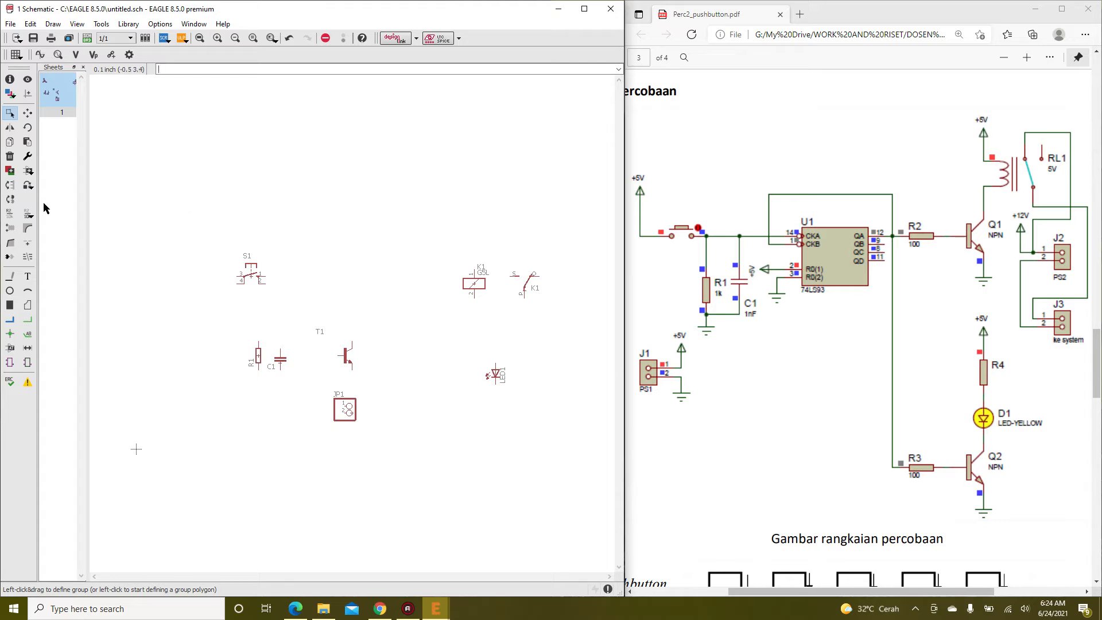
pyautogui.click(30, 177)
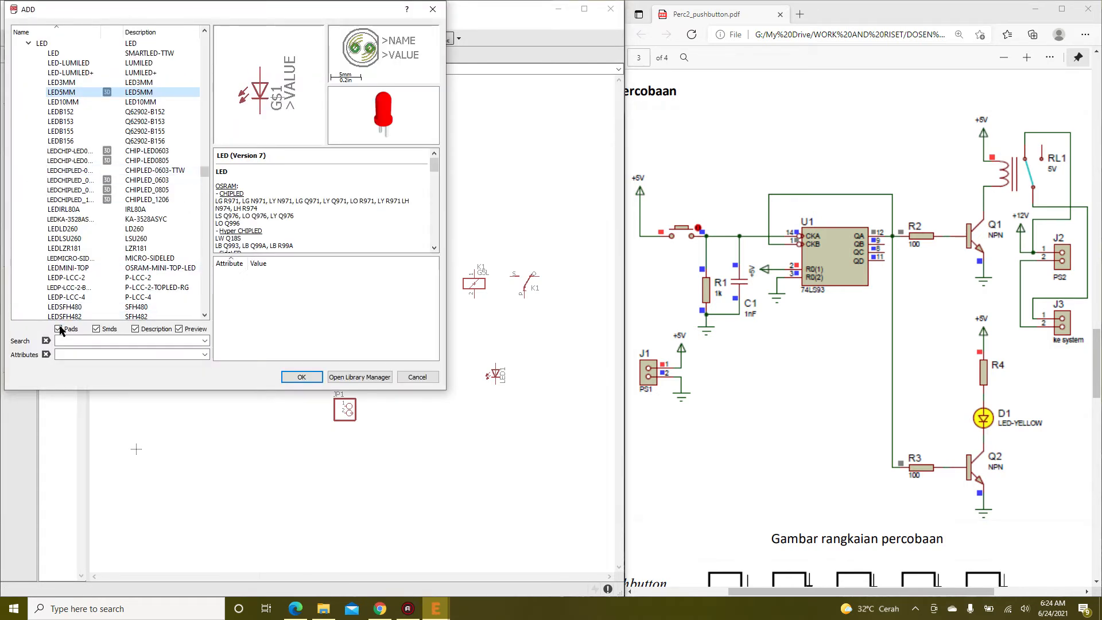
pyautogui.scroll(10, 116, 248)
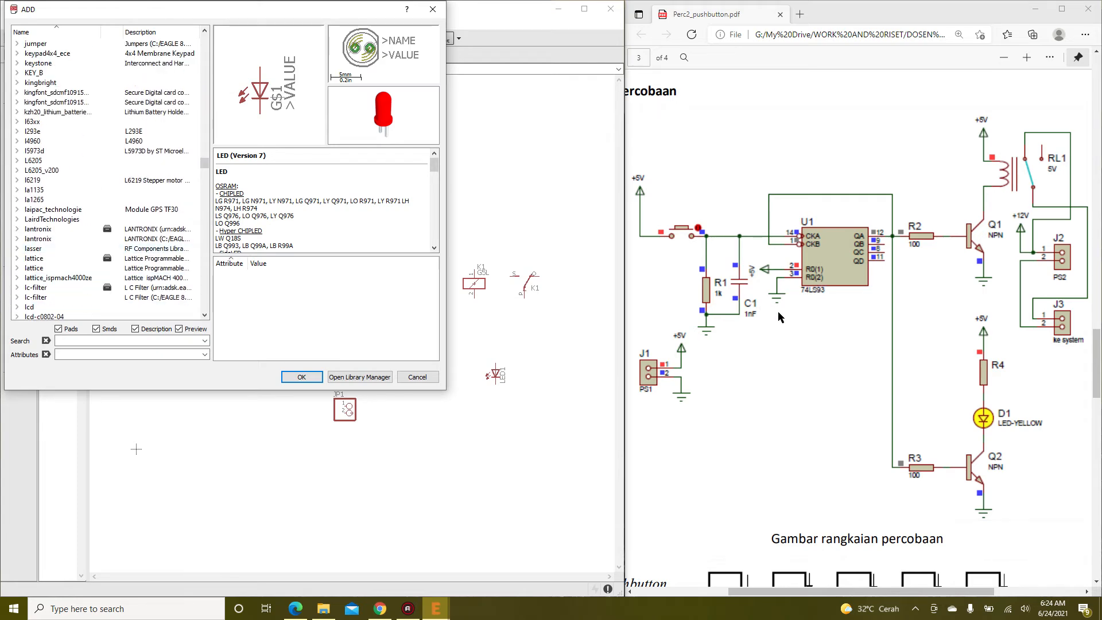
pyautogui.click(128, 339)
pyautogui.write('*74ls93*')
pyautogui.press('Return')
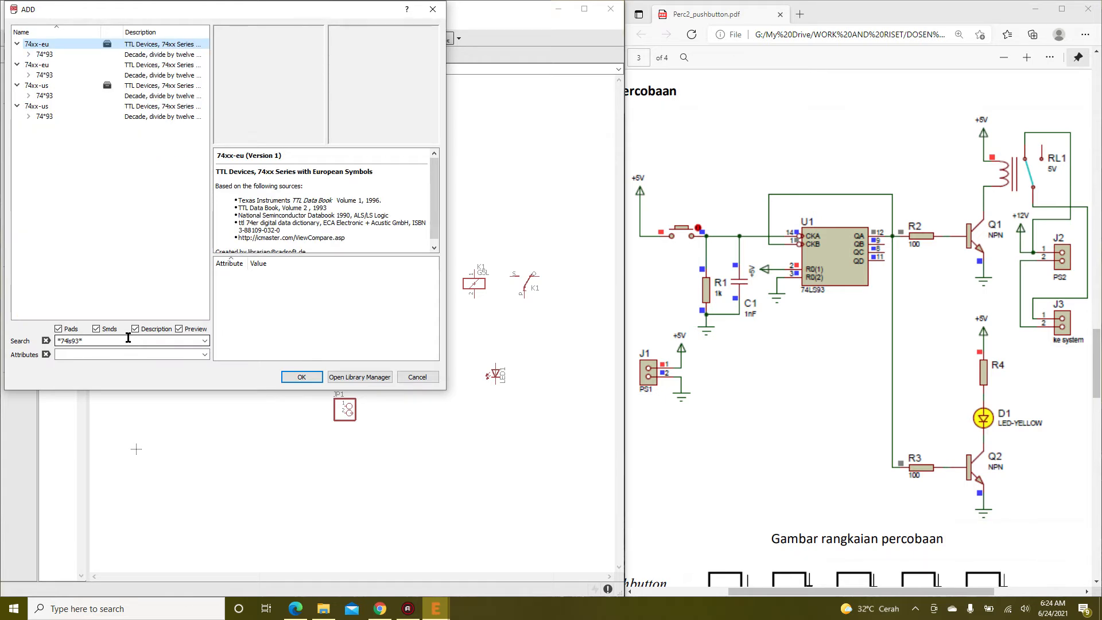
# Expand the 74*93 device in the managed 74xx-eu library, compare its SO14 and DIL14 variants and select 74LS93N
pyautogui.press('Down')
pyautogui.press('Right')
pyautogui.press('Down')
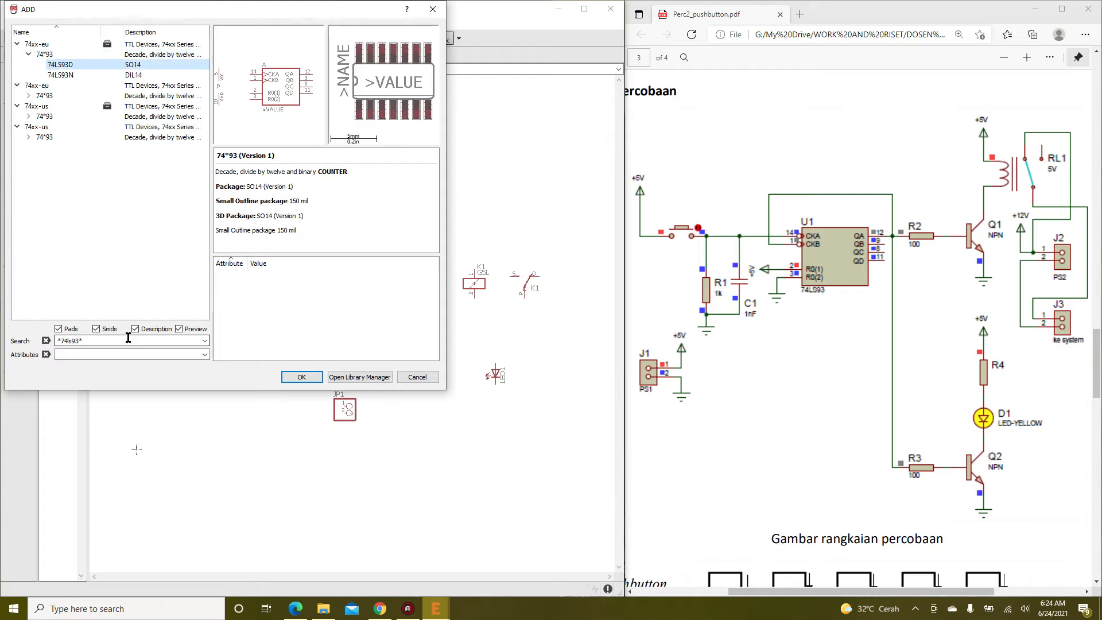
pyautogui.press('Down')
pyautogui.press('Up')
pyautogui.press('Down')
pyautogui.press('Up')
pyautogui.click(80, 75)
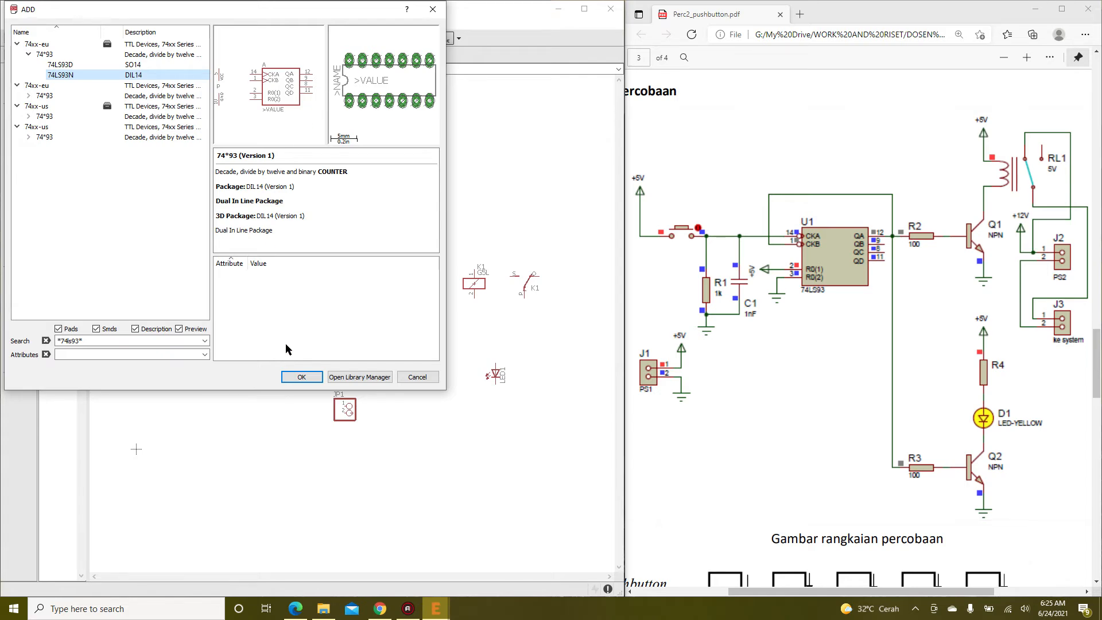
# Place one 74LS93N counter in the free area above transistor T1, between pushbutton S1 and relay K1
pyautogui.click(301, 377)
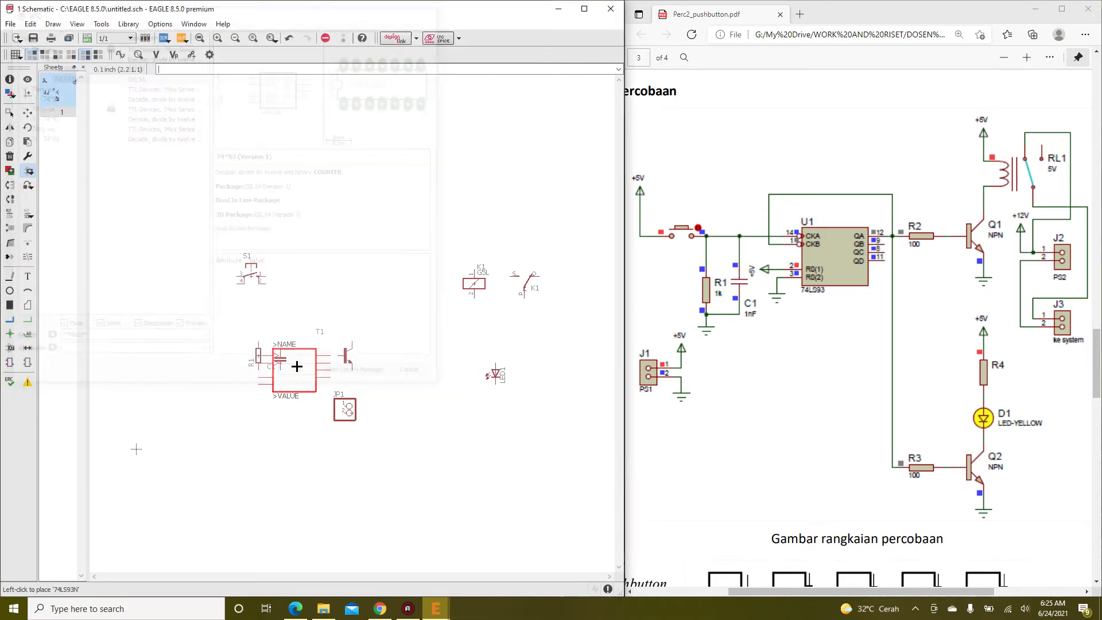
pyautogui.click(367, 188)
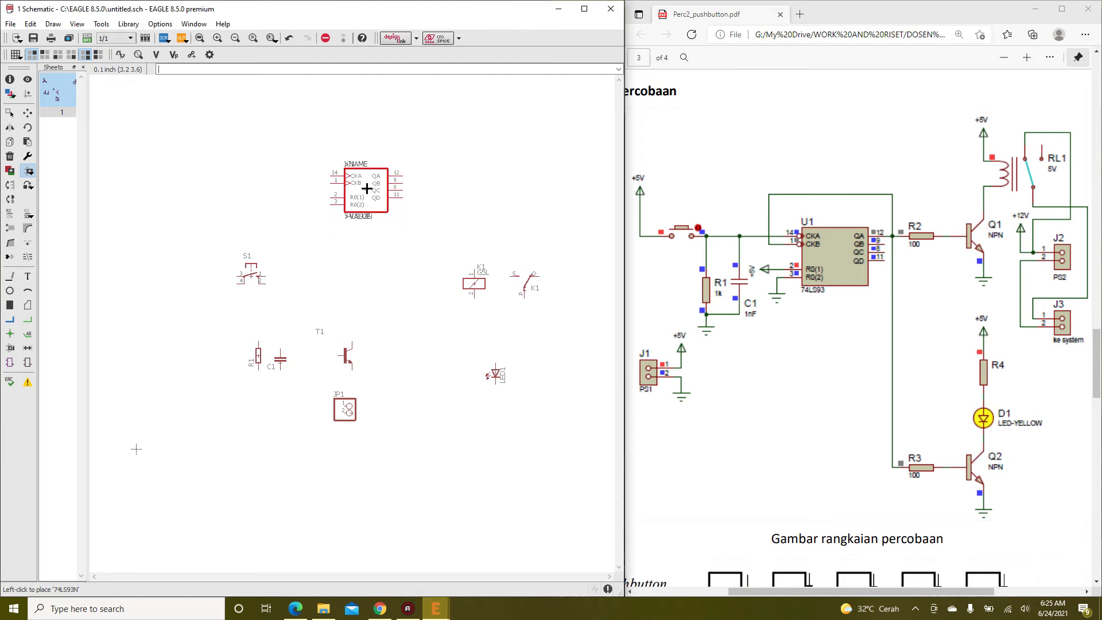
pyautogui.press('Escape')
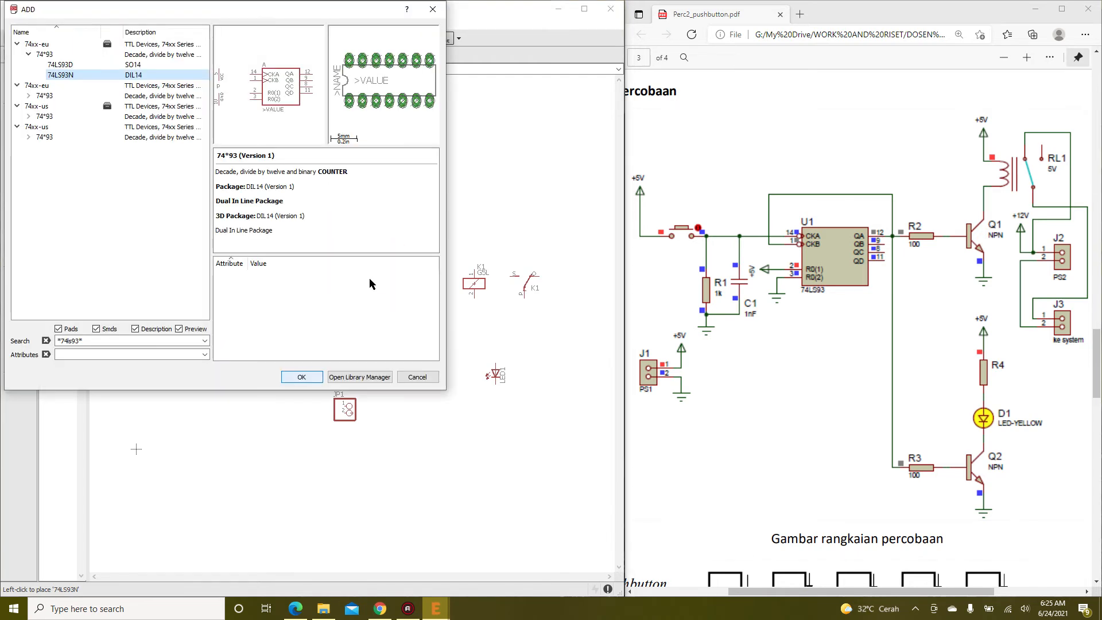
pyautogui.press('Escape')
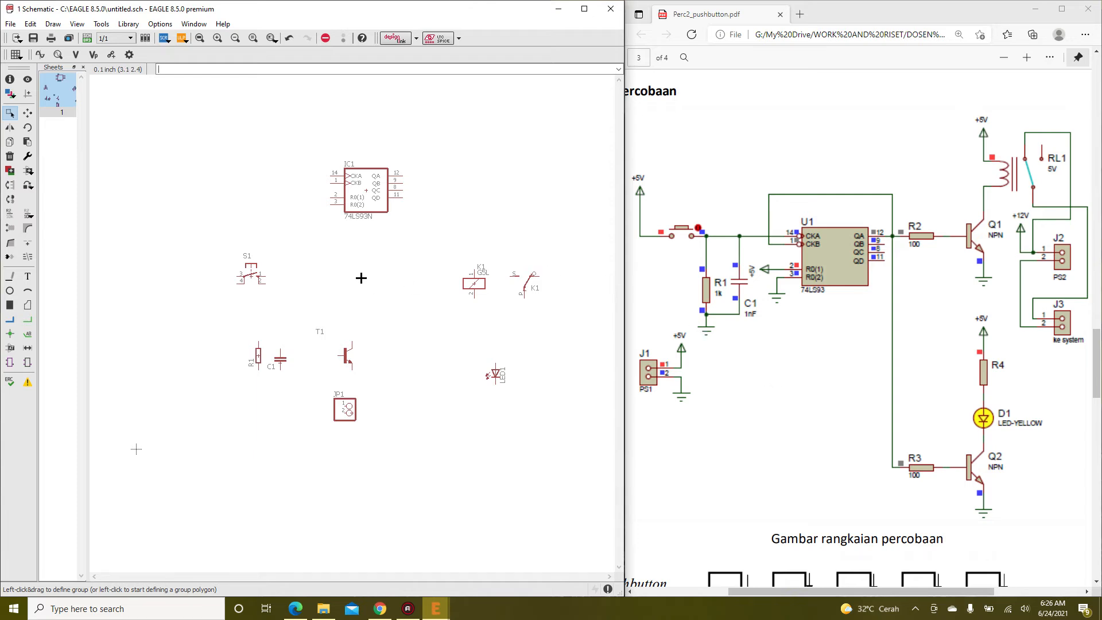
# Clear the part search, find the supply symbols library named supply and expand it
pyautogui.click(10, 170)
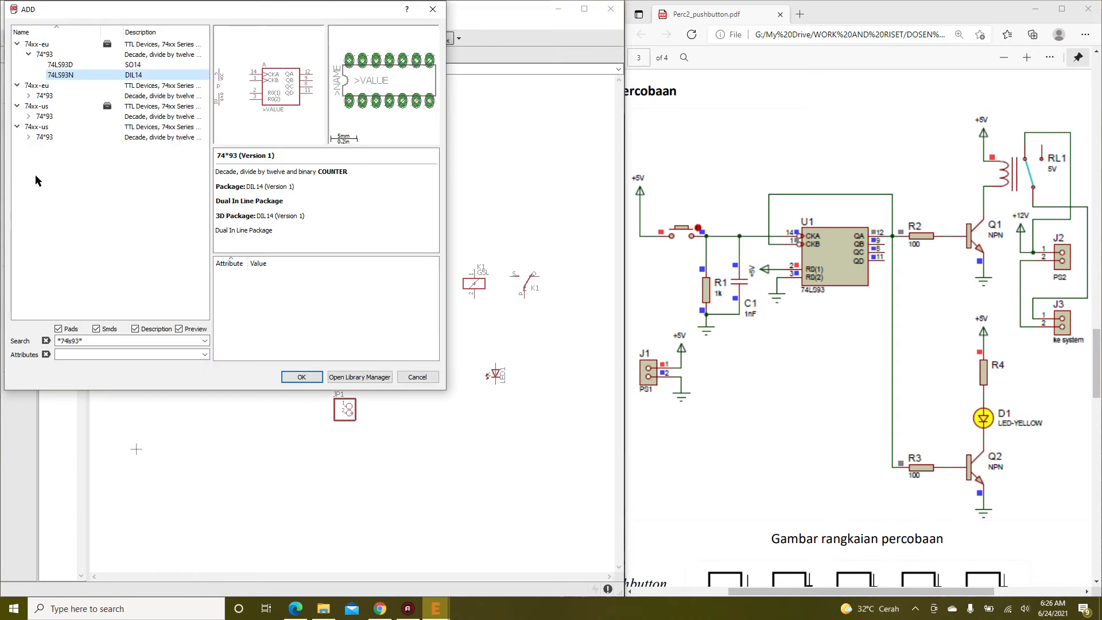
pyautogui.click(45, 340)
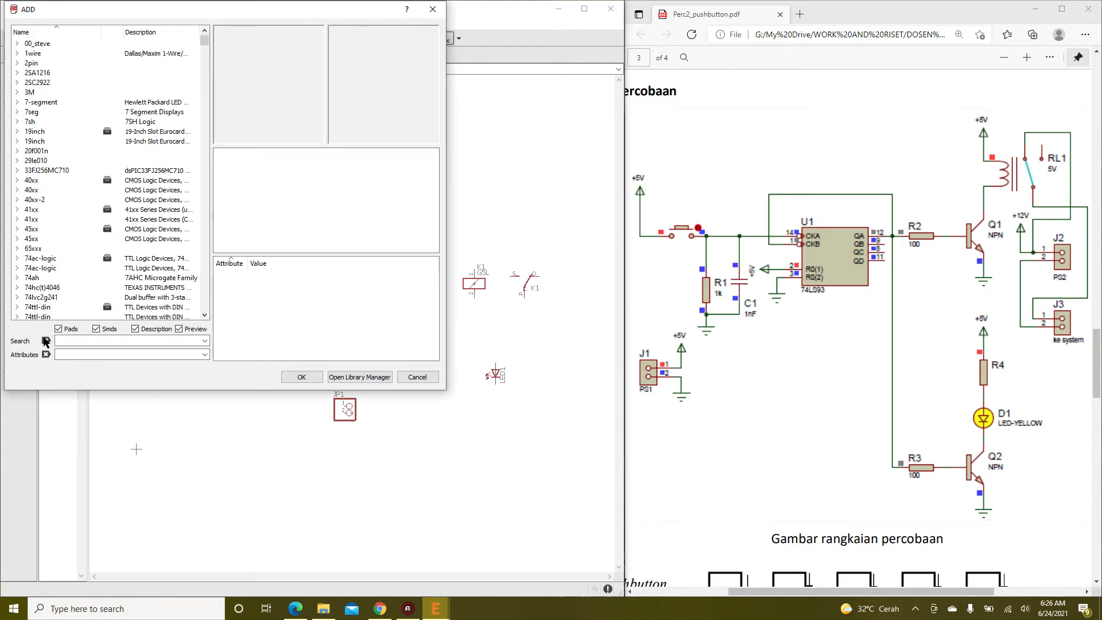
pyautogui.click(44, 280)
pyautogui.scroll(-20, 44, 280)
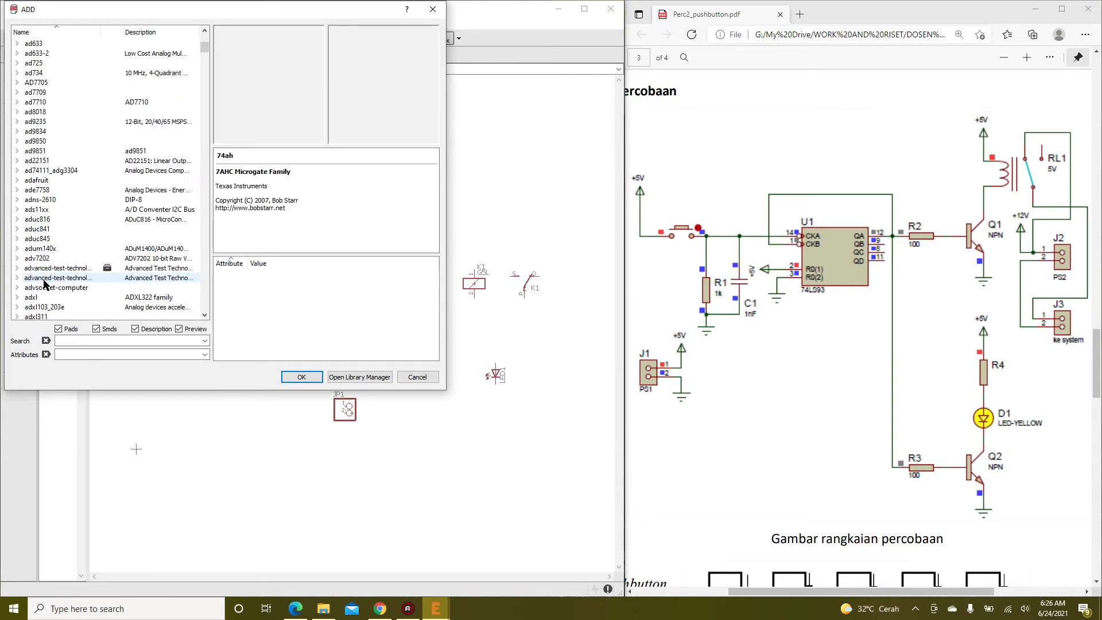
pyautogui.scroll(-9, 44, 283)
pyautogui.write('su')
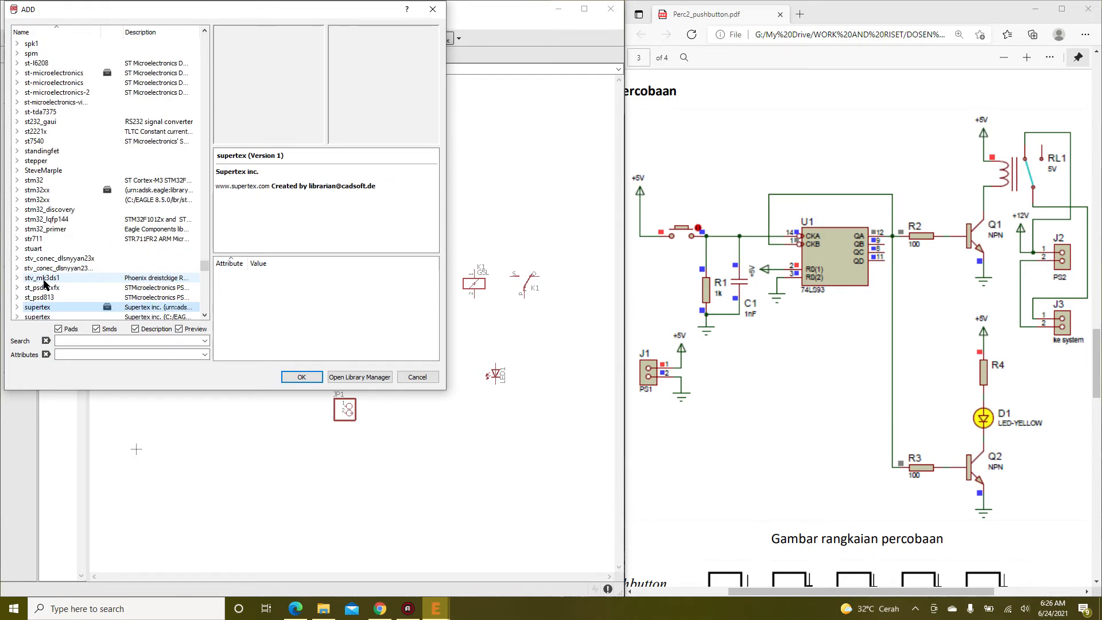
pyautogui.press('Down')
pyautogui.press('Down')
pyautogui.press('Down')
pyautogui.press('Up')
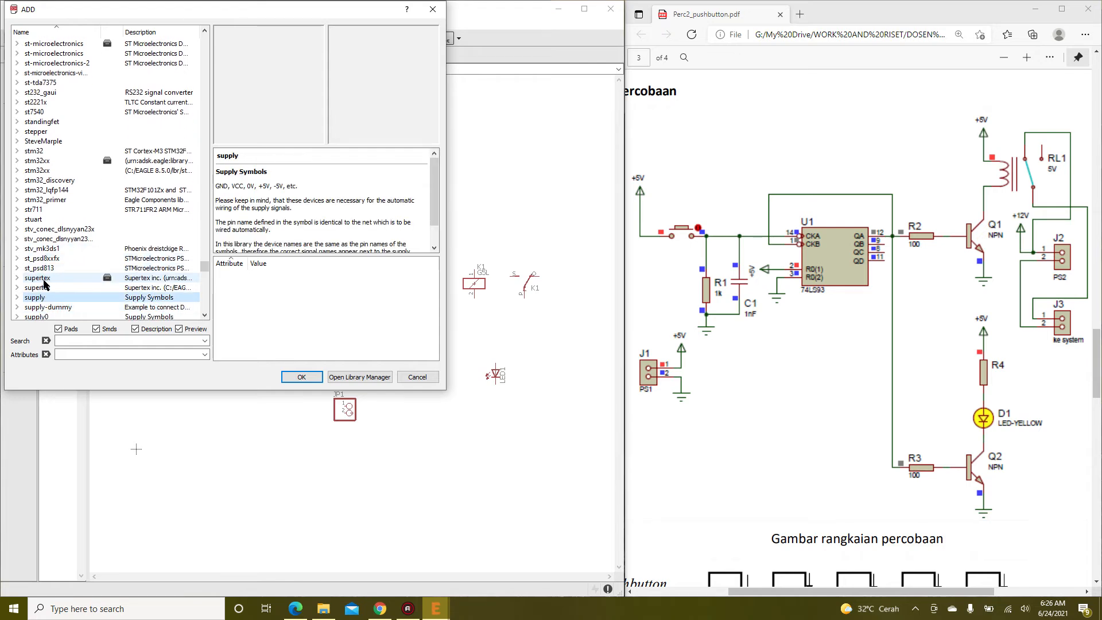
pyautogui.press('Right')
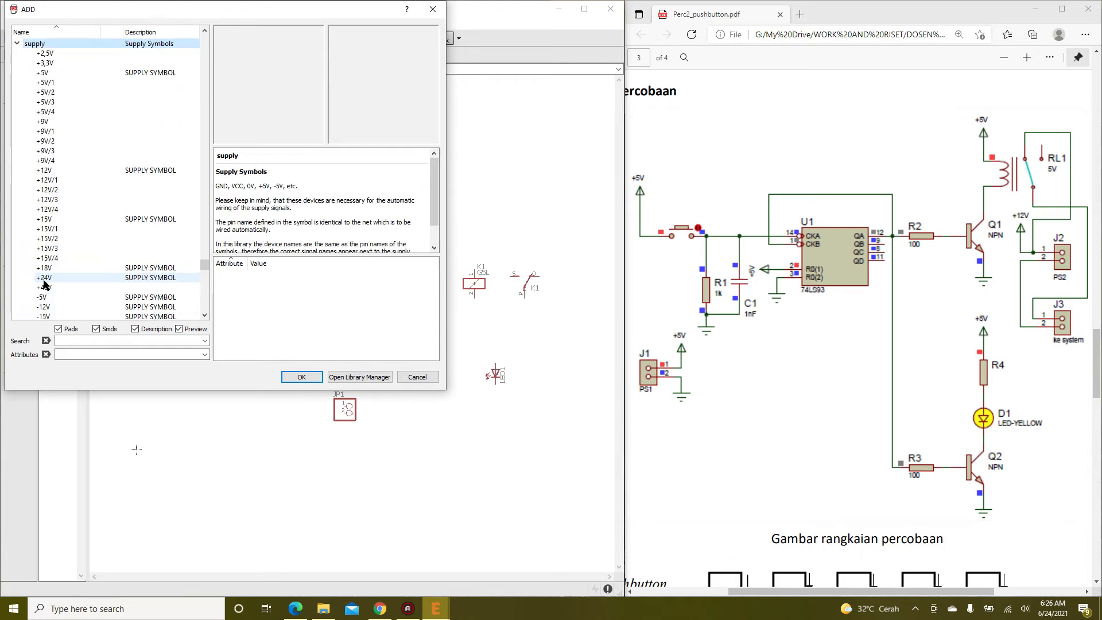
# Choose the +5V supply symbol and place one above pushbutton S1, up and to the left of the counter IC
pyautogui.press('Down')
pyautogui.press('Down')
pyautogui.press('Down')
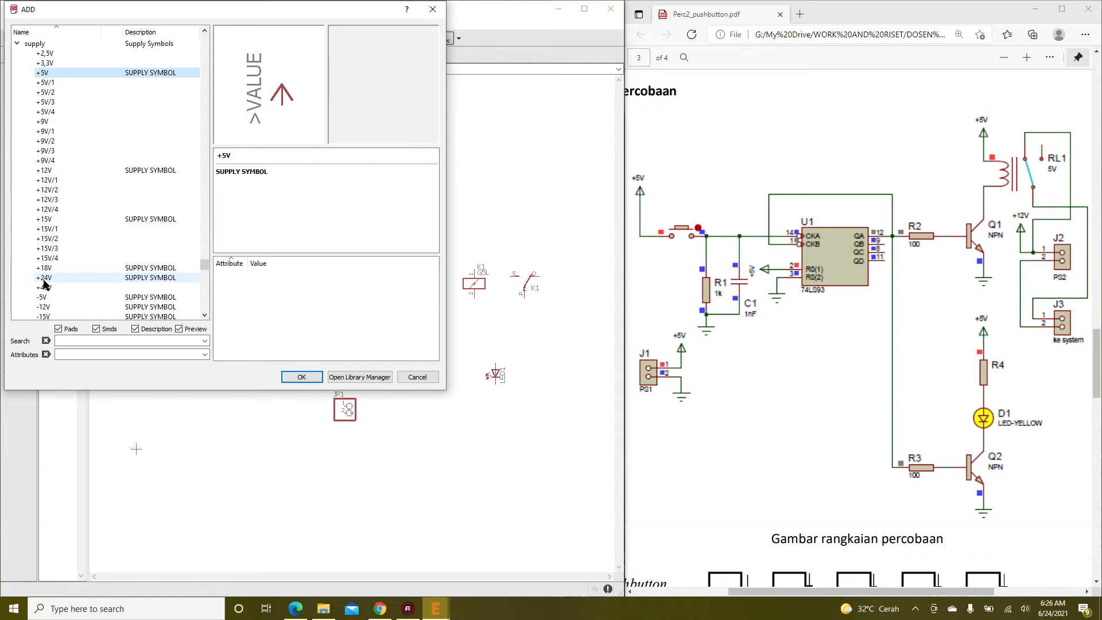
pyautogui.press('Return')
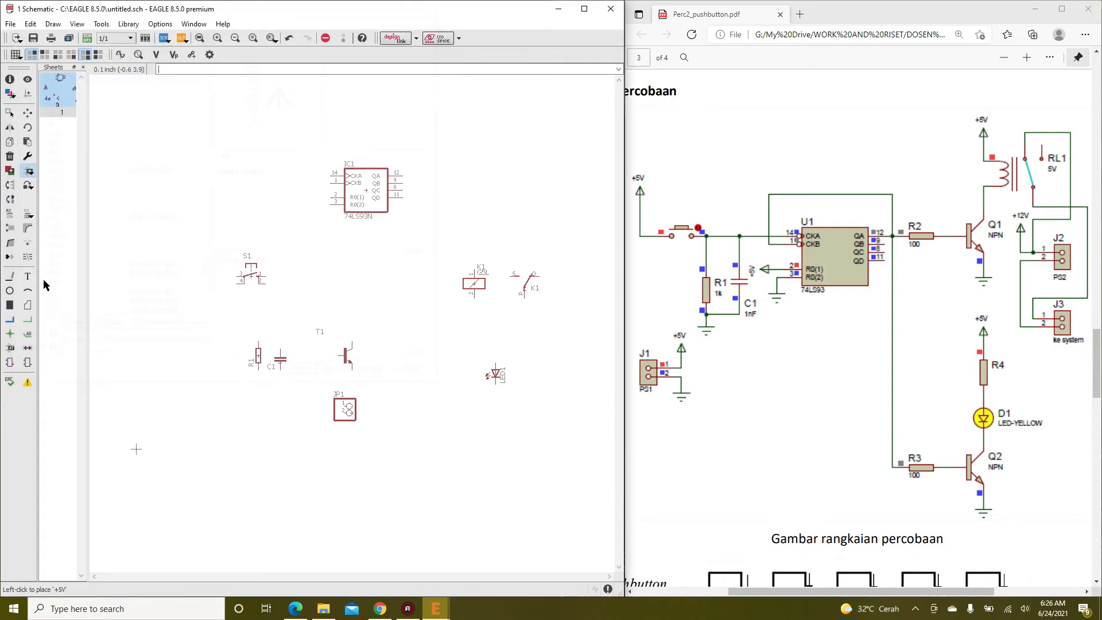
pyautogui.press('Escape')
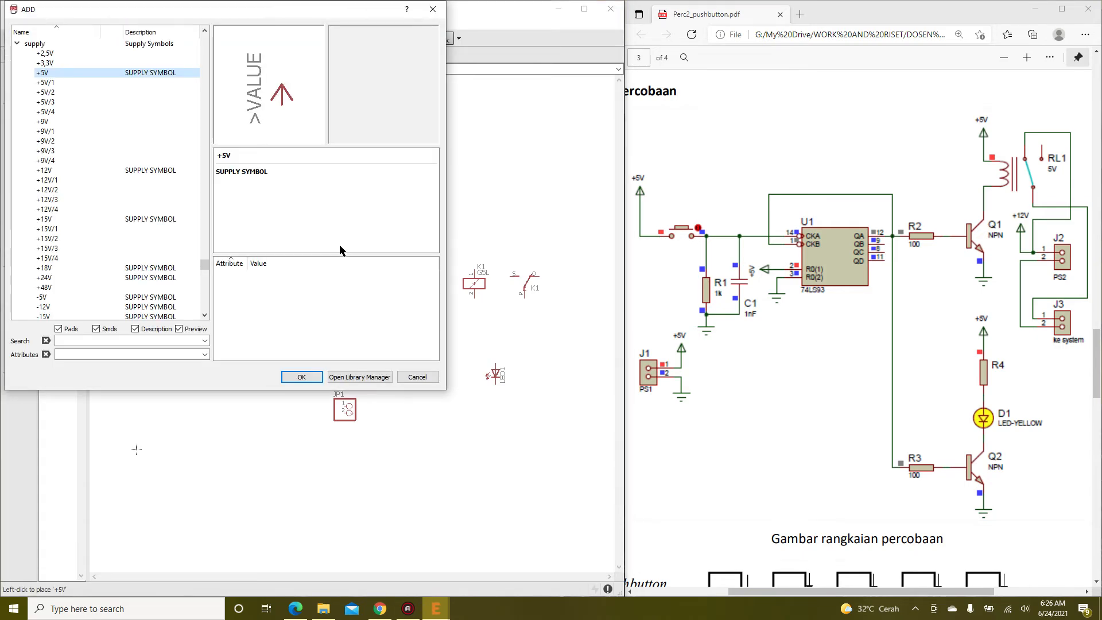
# Choose the GND supply symbol and place one just left of the +5V symbol
pyautogui.scroll(-3, 72, 197)
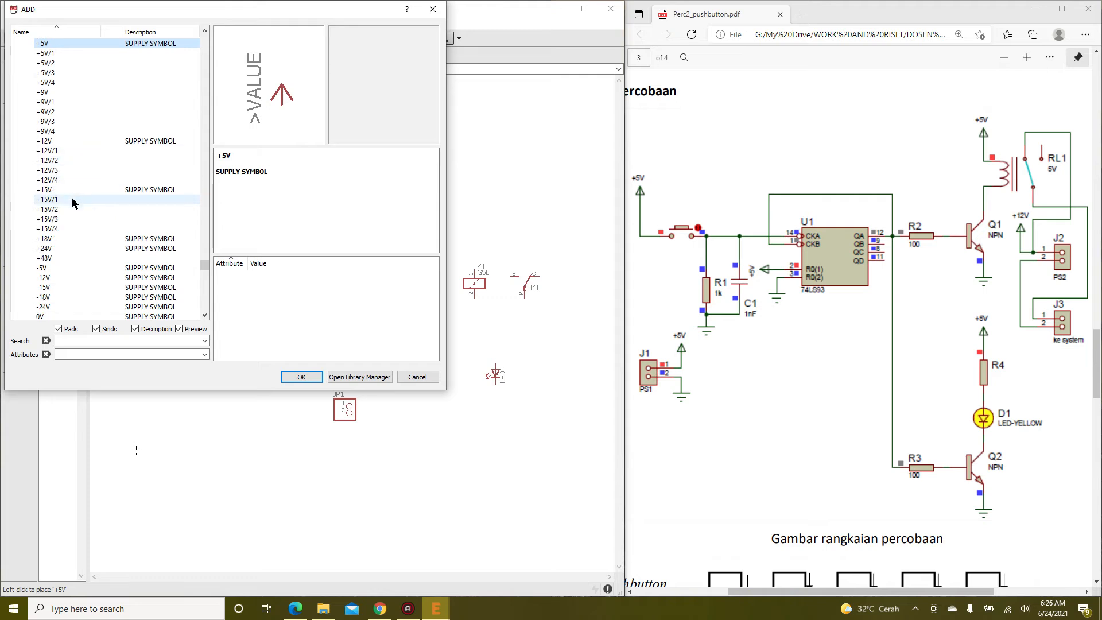
pyautogui.click(60, 266)
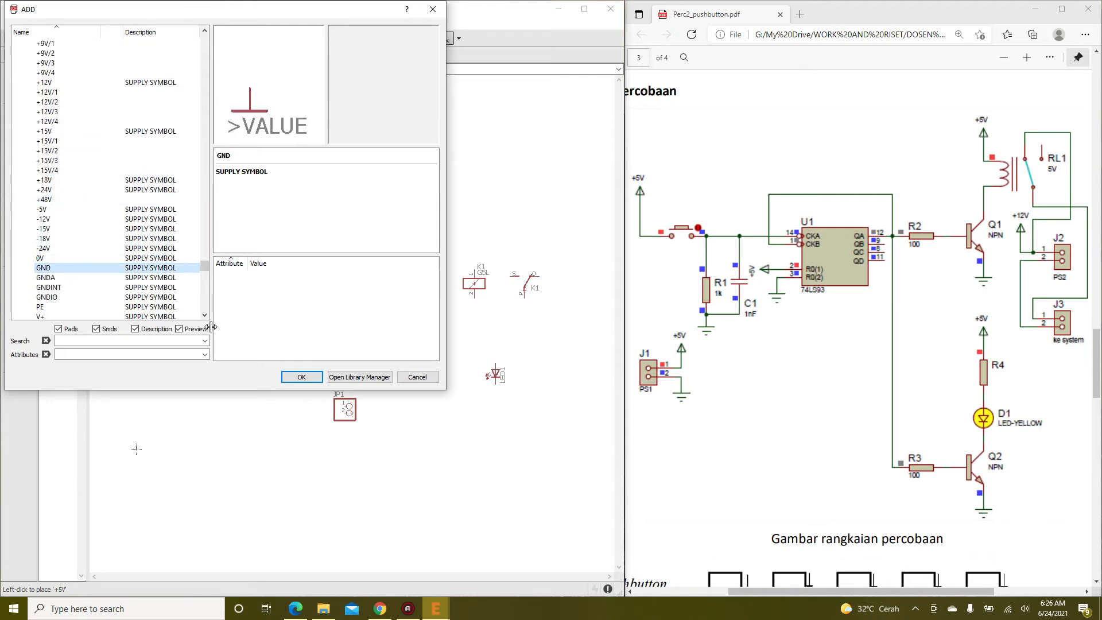
pyautogui.click(301, 377)
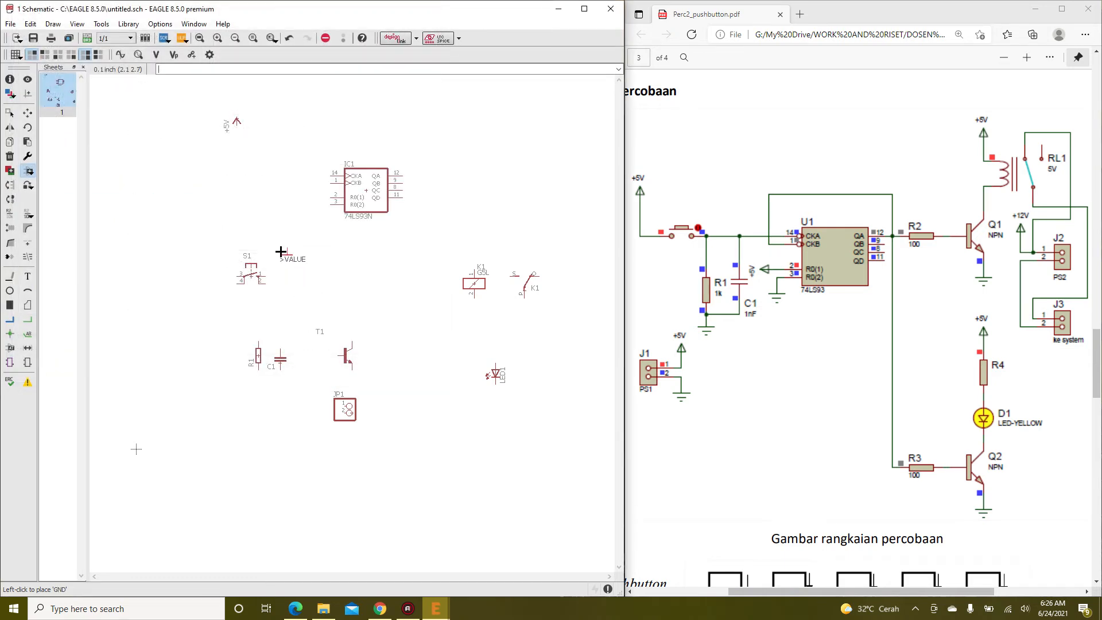
pyautogui.click(200, 129)
pyautogui.press('Escape')
pyautogui.press('Escape')
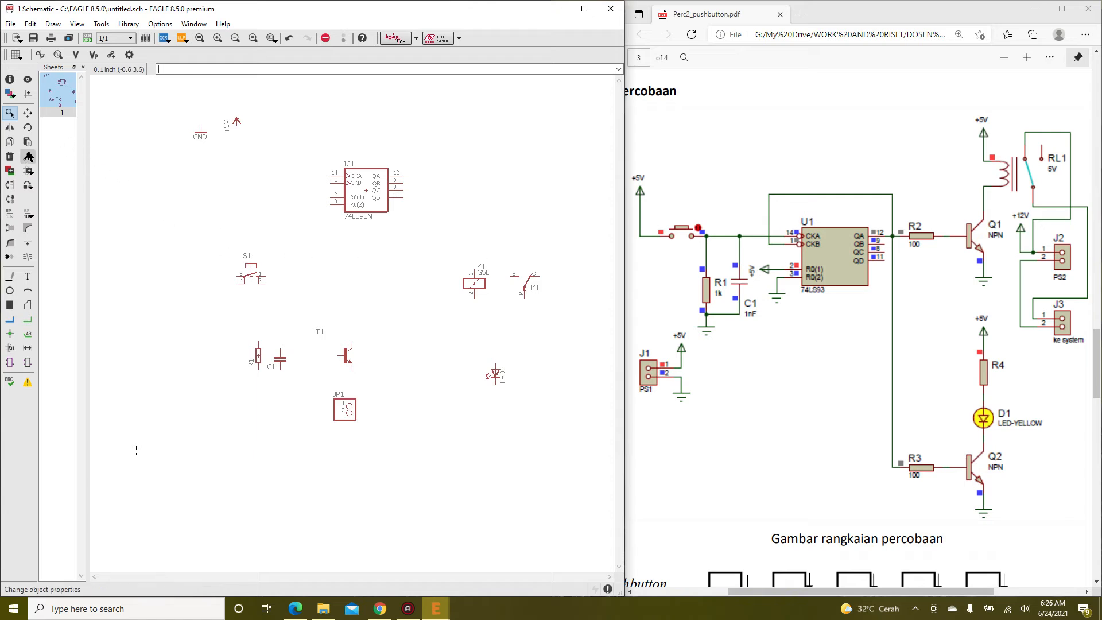
# Move counter IC1 down toward the middle of the sheet and pushbutton S1 up to its left, level with the clock inputs
pyautogui.click(30, 117)
pyautogui.click(251, 275)
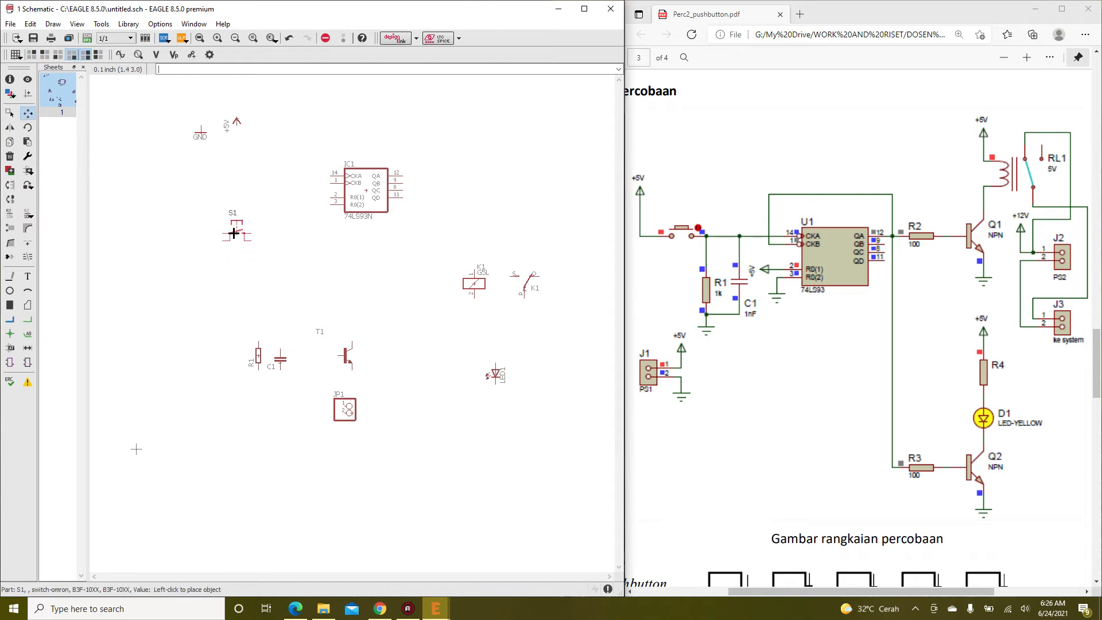
pyautogui.click(229, 224)
pyautogui.click(366, 190)
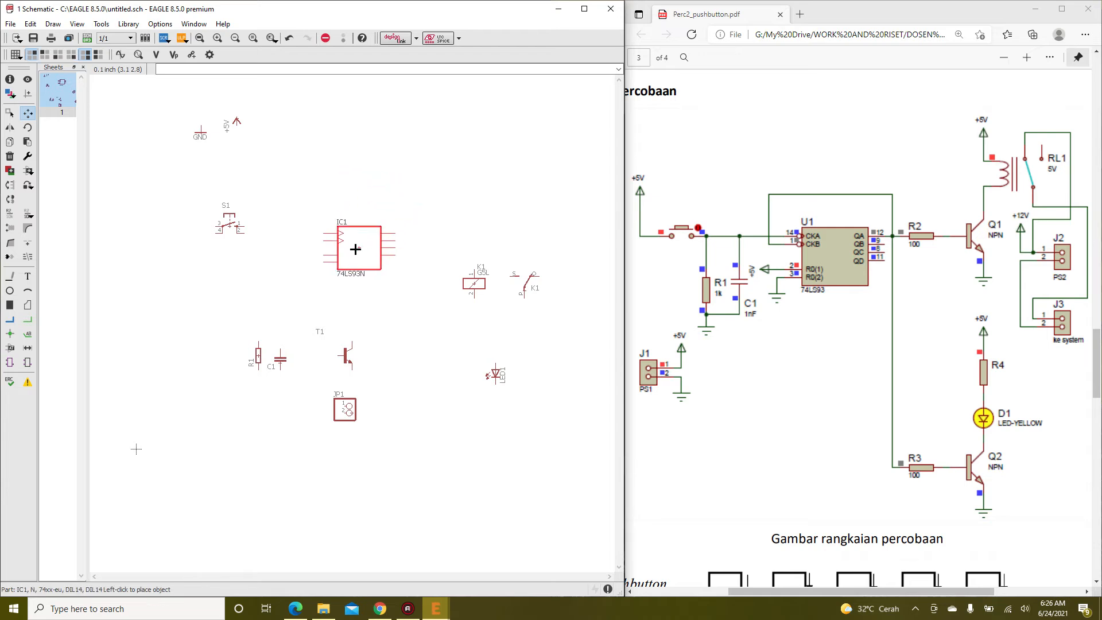
pyautogui.click(355, 249)
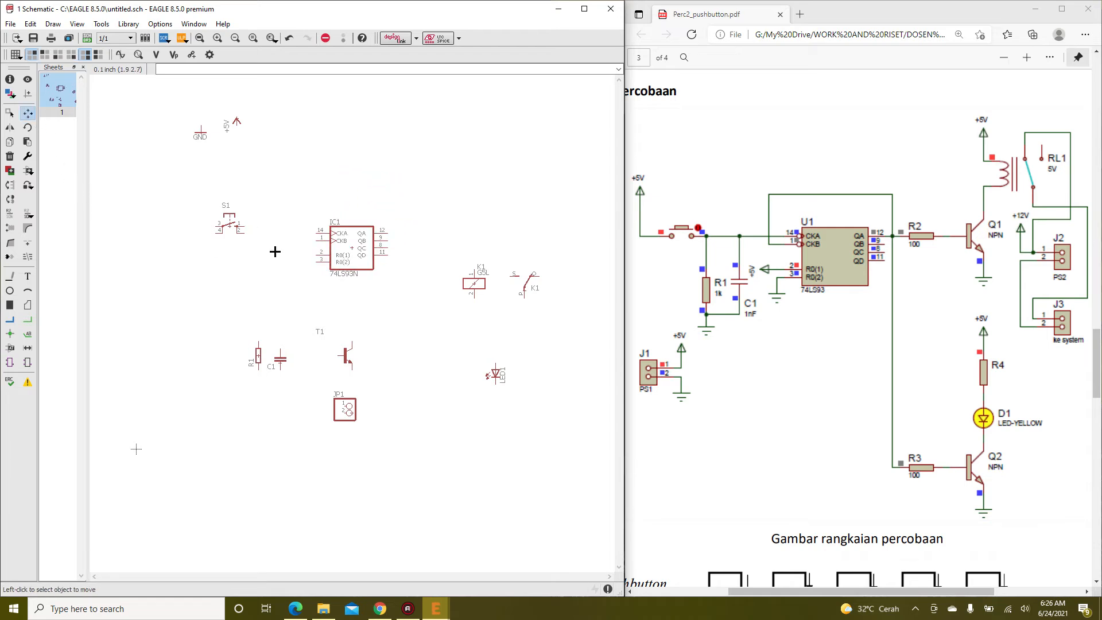
pyautogui.click(230, 225)
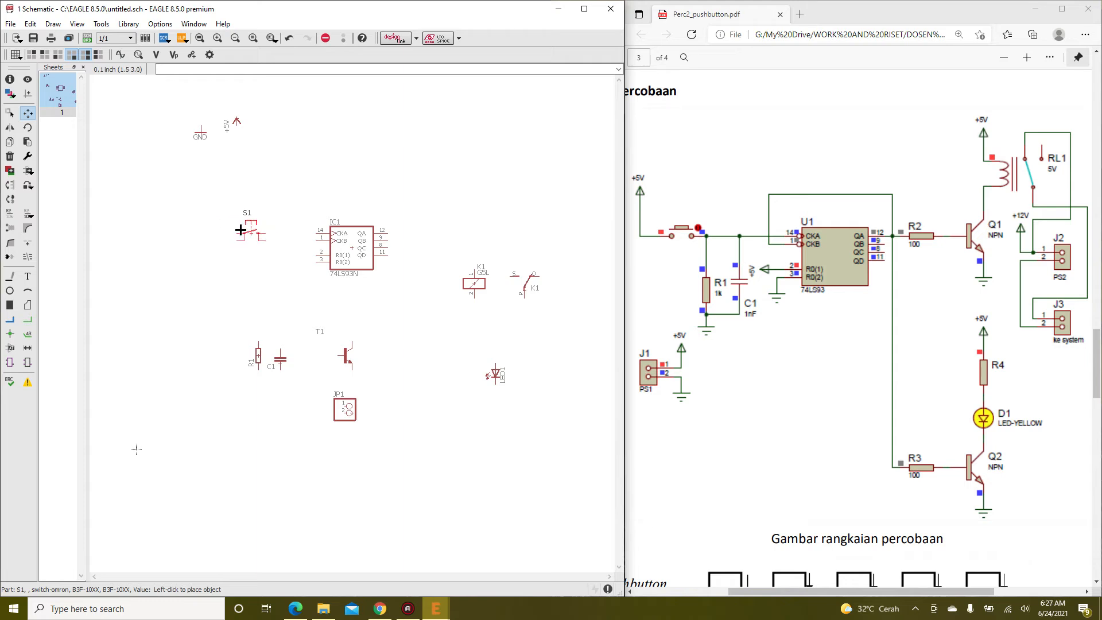
pyautogui.click(244, 229)
# Move resistor R1 just below and right of pushbutton S1 and capacitor C1 beside it, between S1 and counter IC1
pyautogui.click(254, 348)
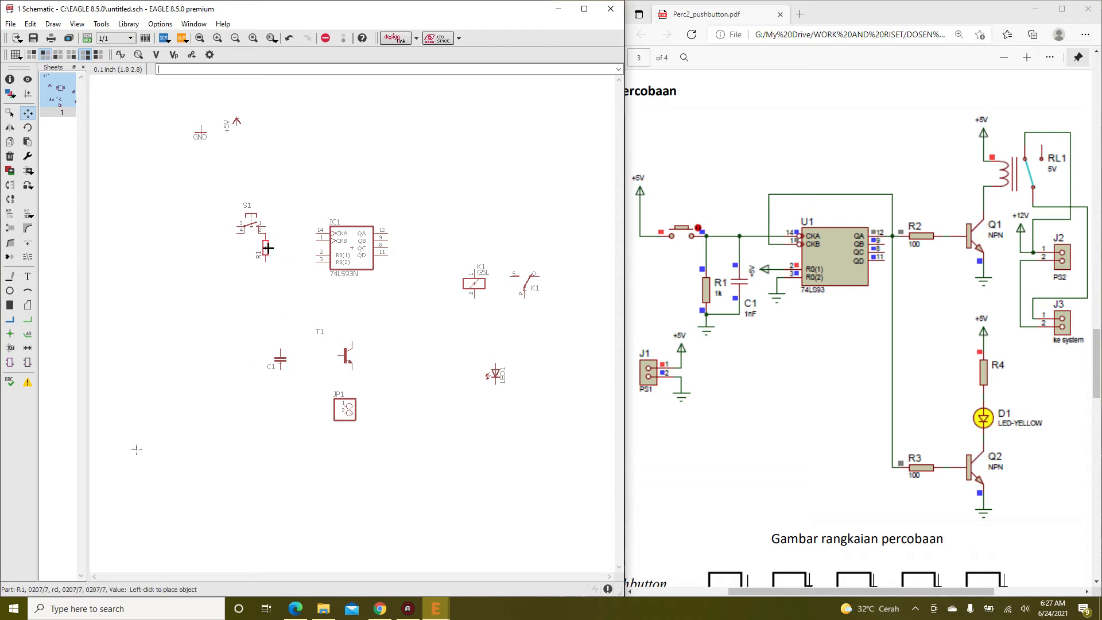
pyautogui.click(273, 248)
pyautogui.click(279, 358)
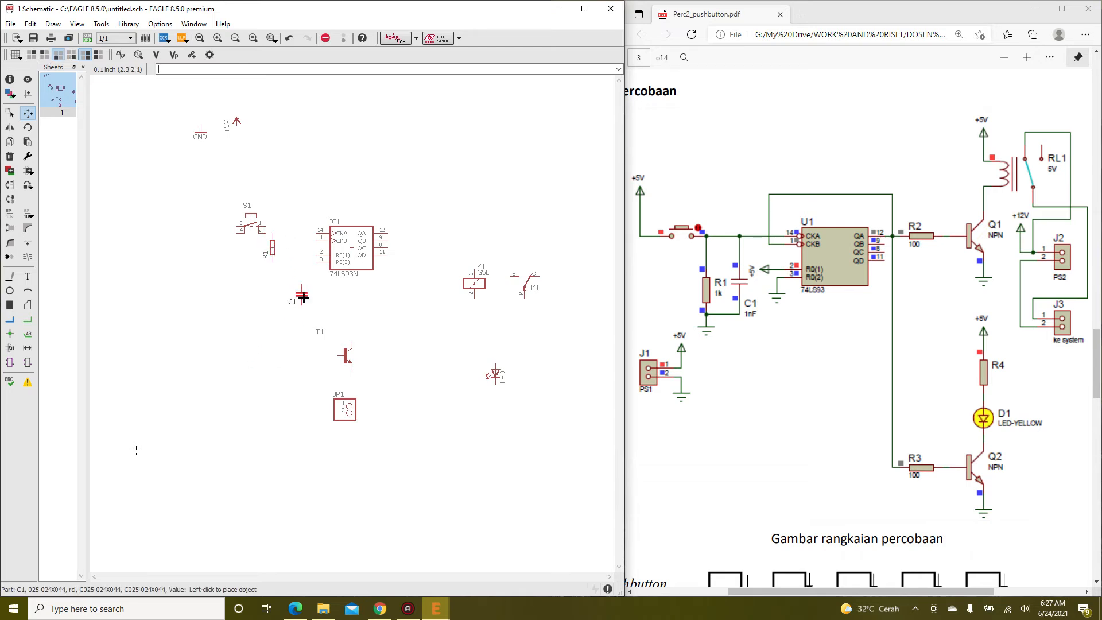
pyautogui.click(289, 248)
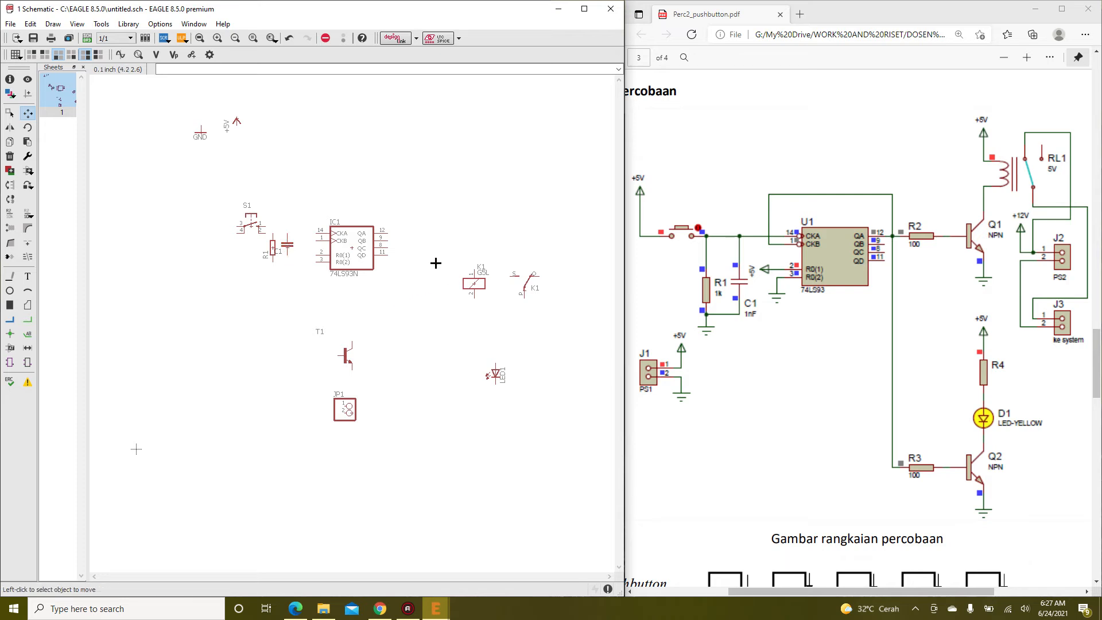
# Copy R1 as a horizontal resistor beside IC1's QA output and copy transistor T1 just right of that resistor
pyautogui.click(10, 142)
pyautogui.click(273, 246)
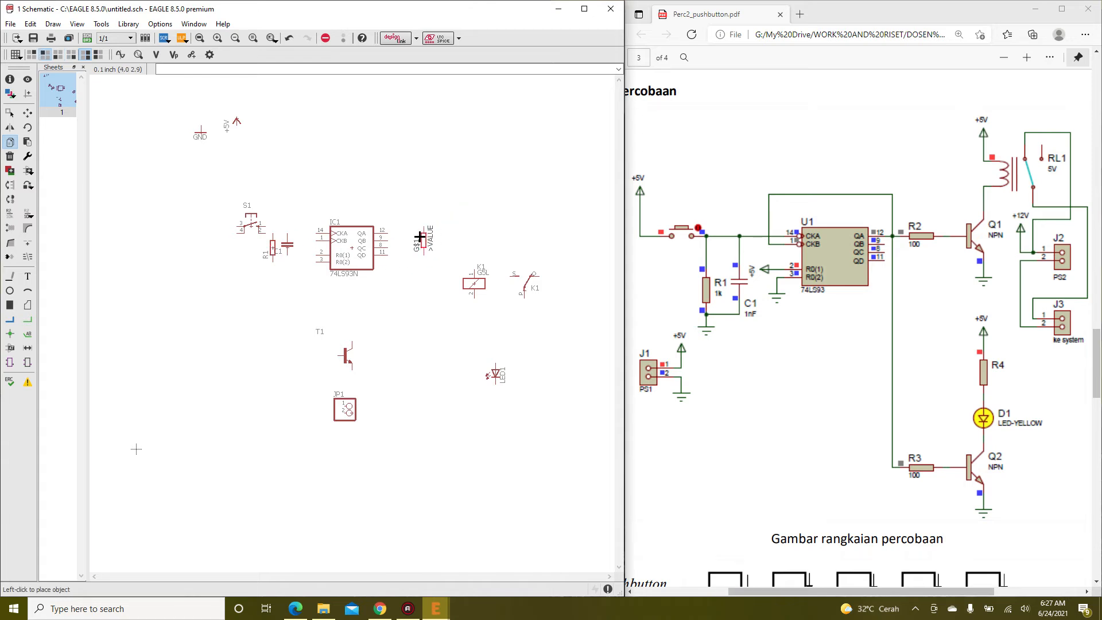
pyautogui.rightClick(418, 230)
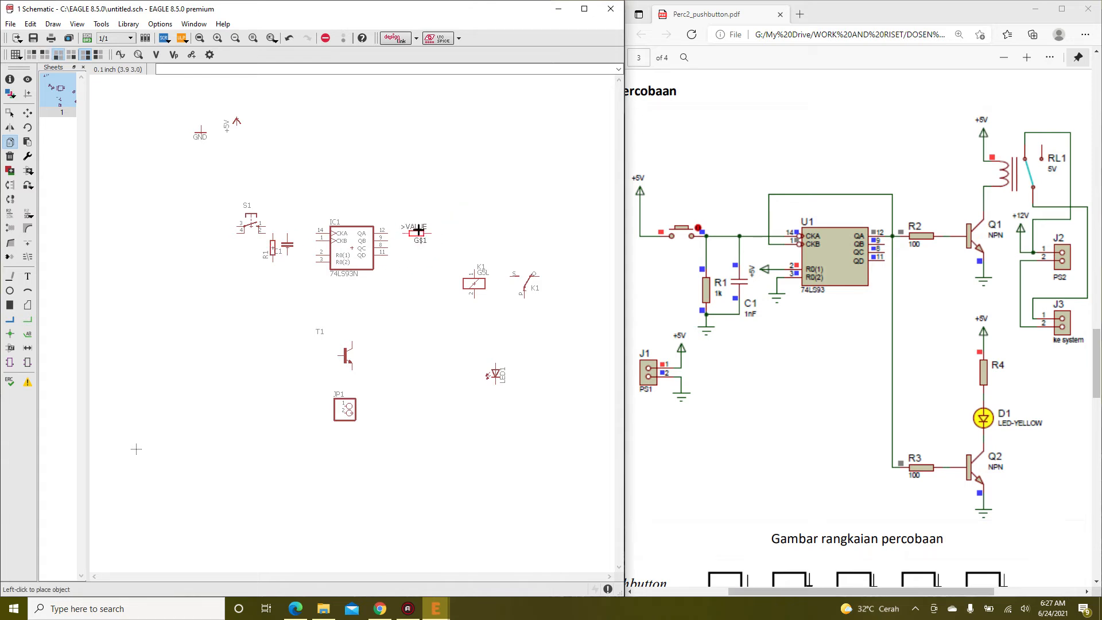
pyautogui.click(417, 230)
pyautogui.click(343, 356)
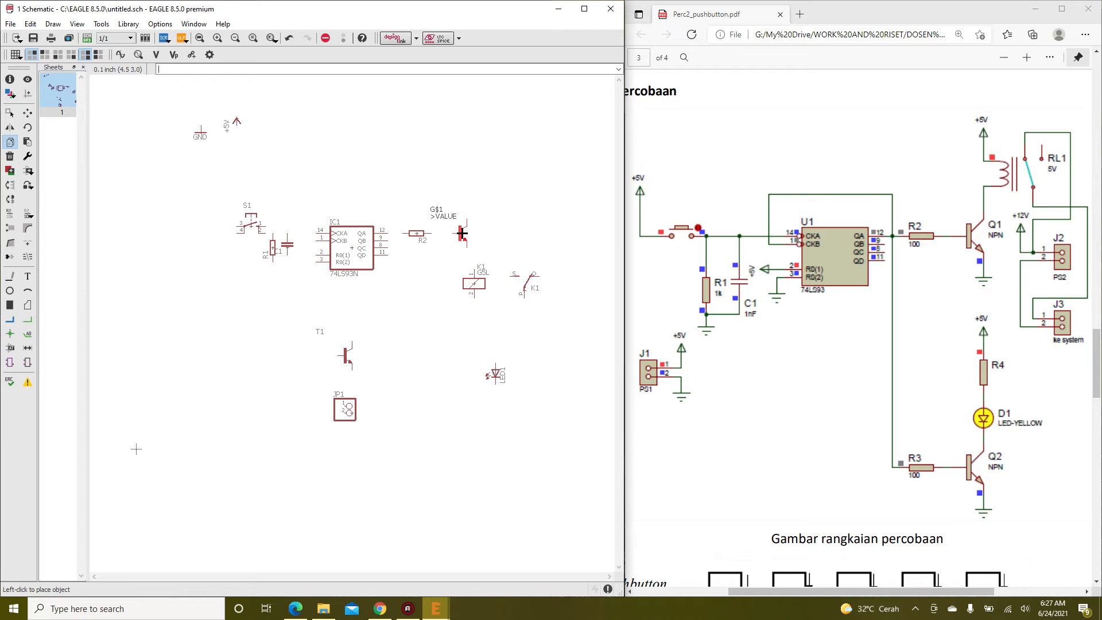
pyautogui.click(455, 233)
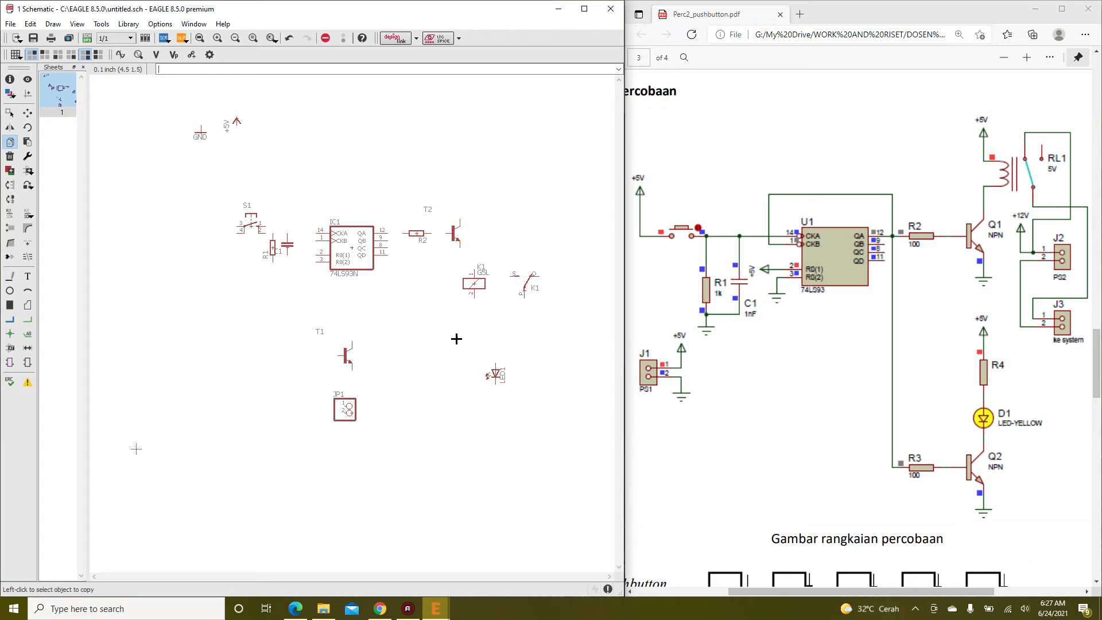
# Move relay coil K1 directly above transistor T2 and the K1 relay contact to the right of the coil
pyautogui.click(10, 113)
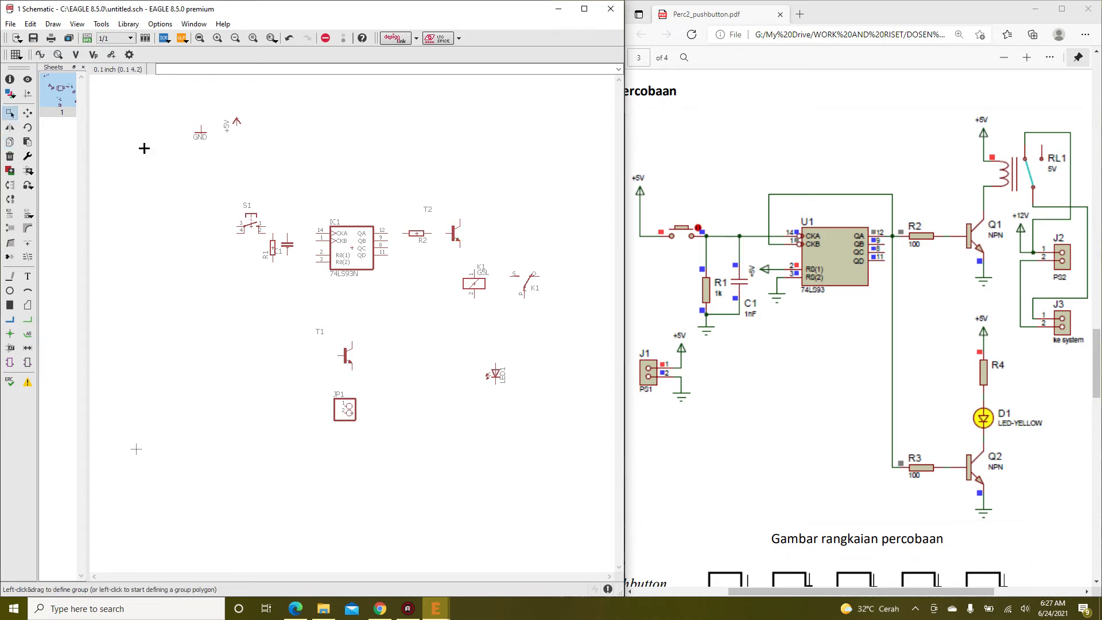
pyautogui.click(506, 205)
pyautogui.click(26, 111)
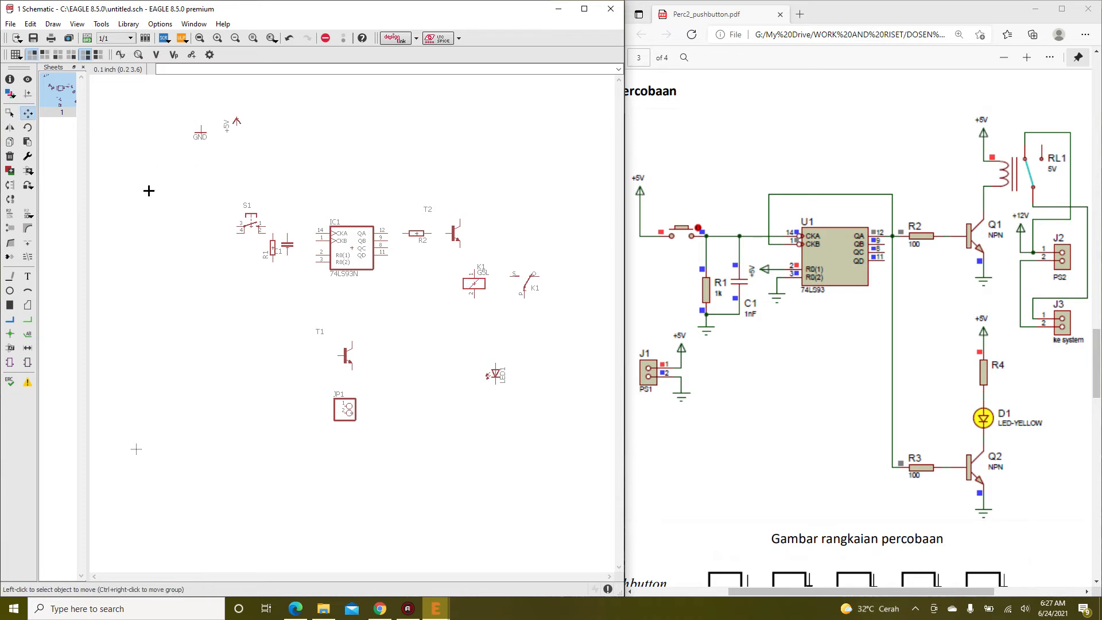
pyautogui.click(472, 285)
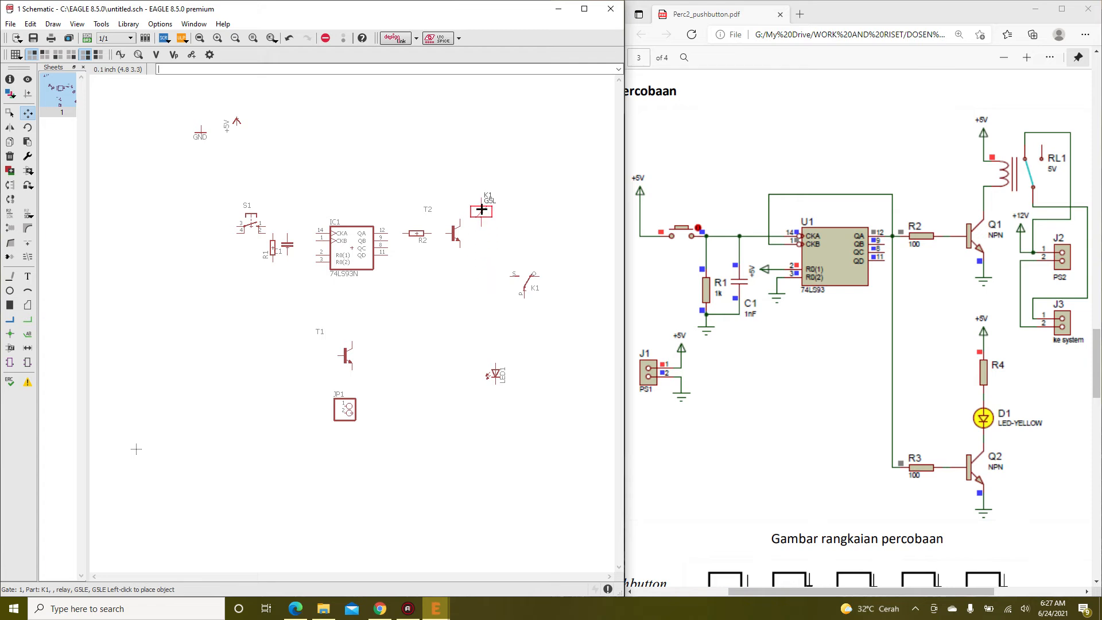
pyautogui.click(461, 195)
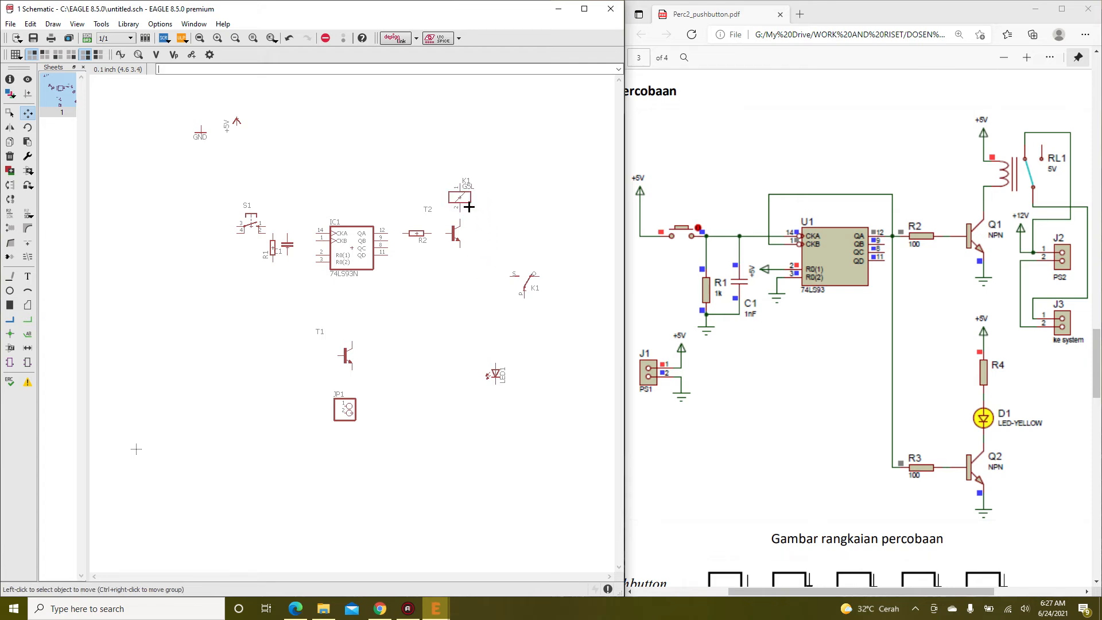
pyautogui.click(503, 203)
# Copy resistor R2 and place the copy straight below it, lower than counter IC1
pyautogui.click(10, 141)
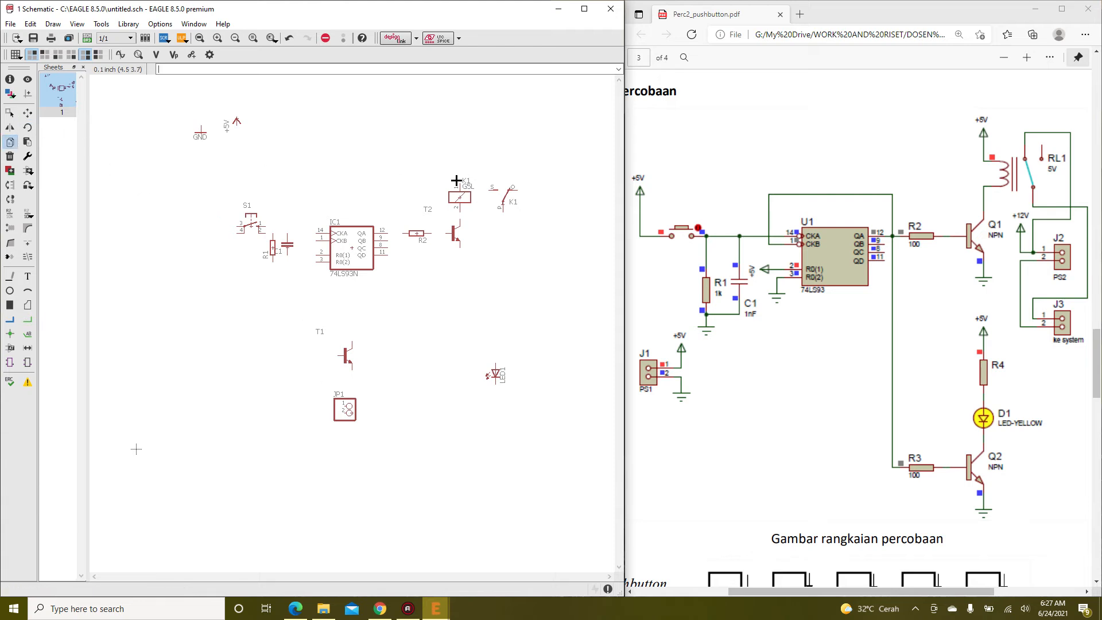
pyautogui.click(418, 233)
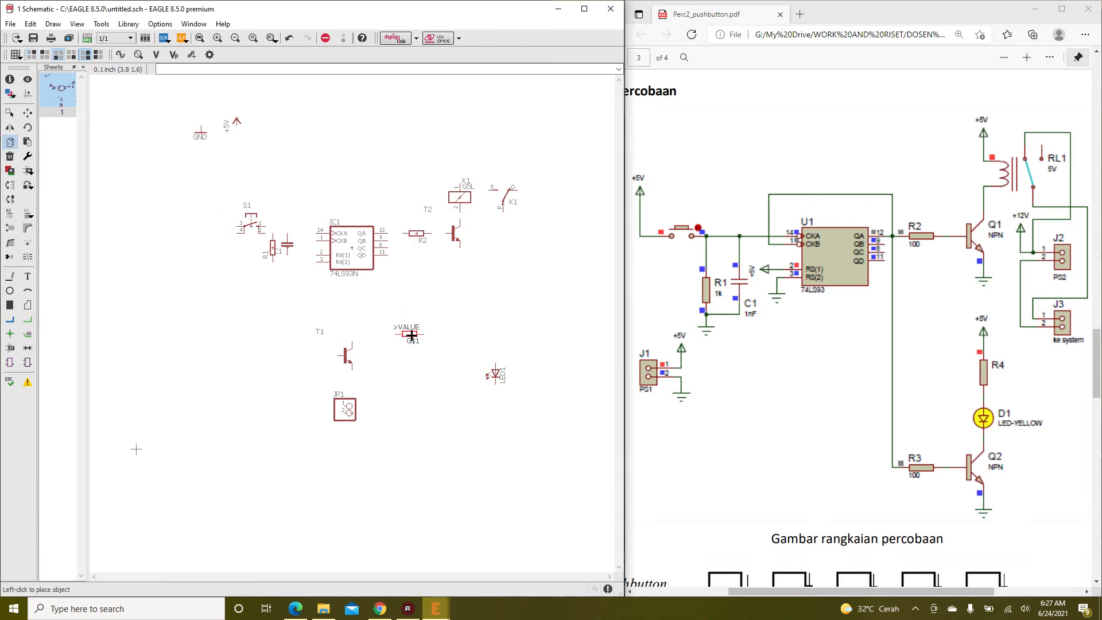
pyautogui.click(416, 335)
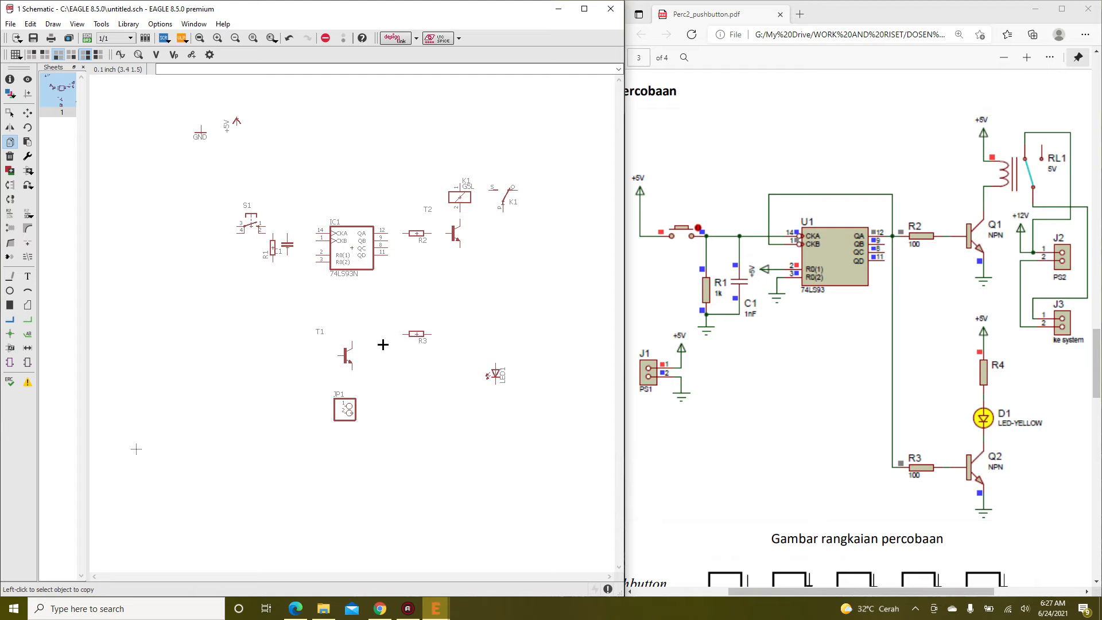
# Move transistor T1 to the right of resistor R3, level with it, and LED1 directly above the transistor's collector
pyautogui.click(26, 113)
pyautogui.click(343, 354)
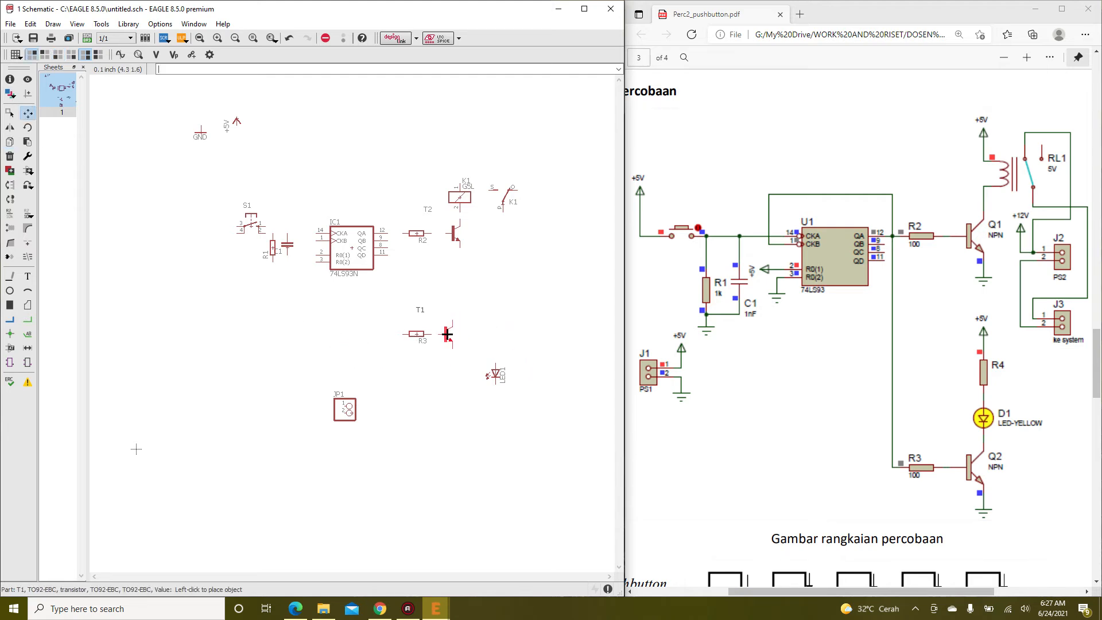
pyautogui.click(475, 334)
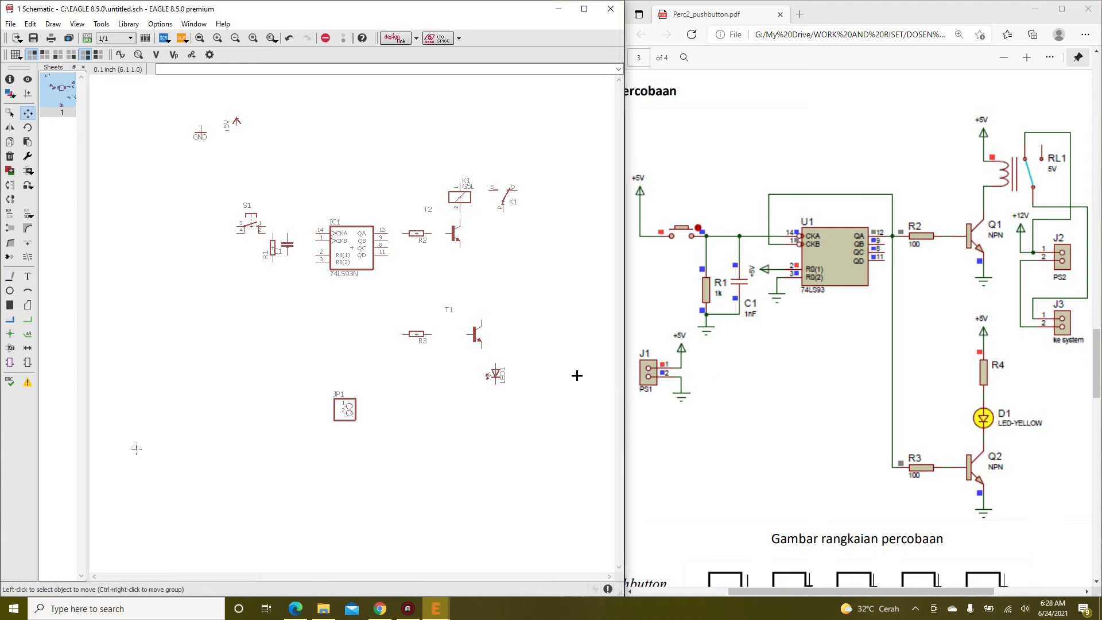
pyautogui.click(497, 372)
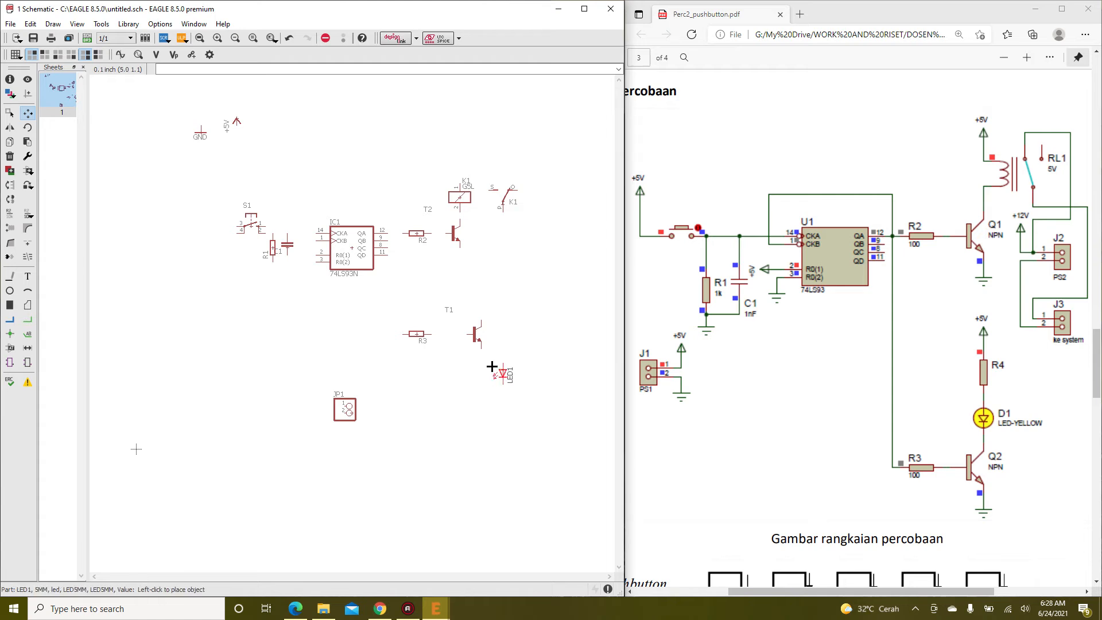
pyautogui.click(477, 298)
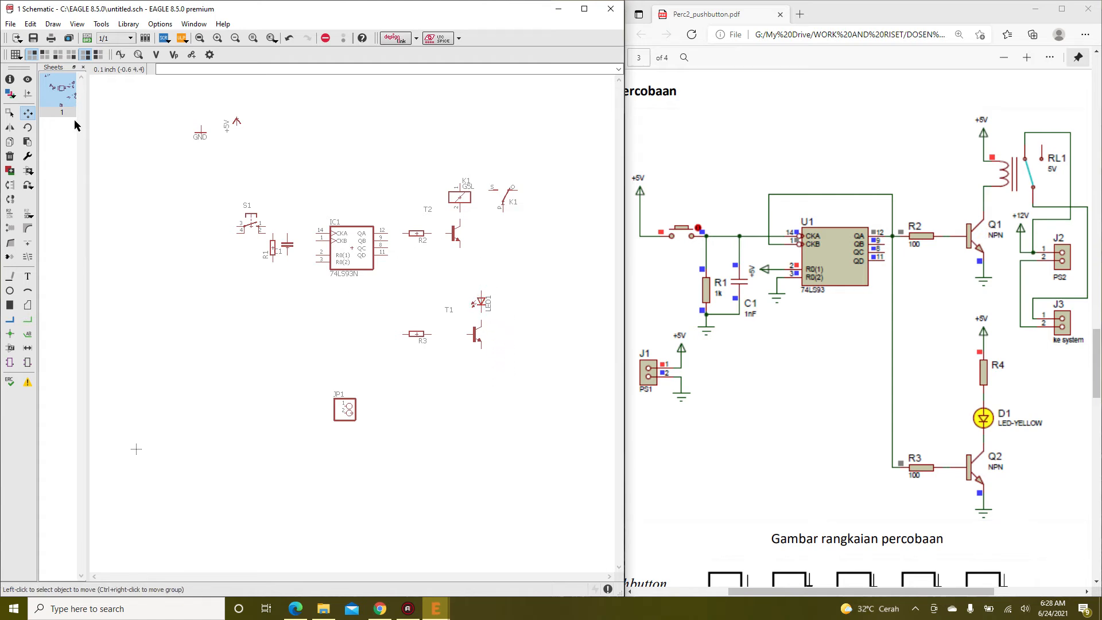
# Copy resistor R3, rotate the copy upright and place it directly above LED1
pyautogui.click(12, 142)
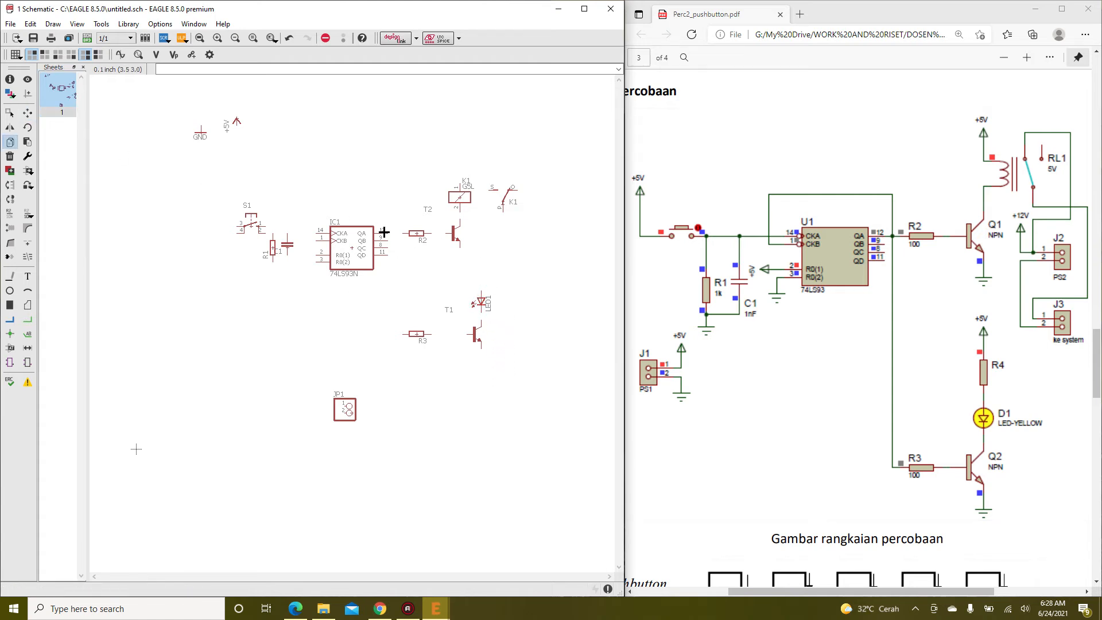
pyautogui.click(413, 334)
pyautogui.rightClick(462, 273)
pyautogui.scroll(2, 479, 276)
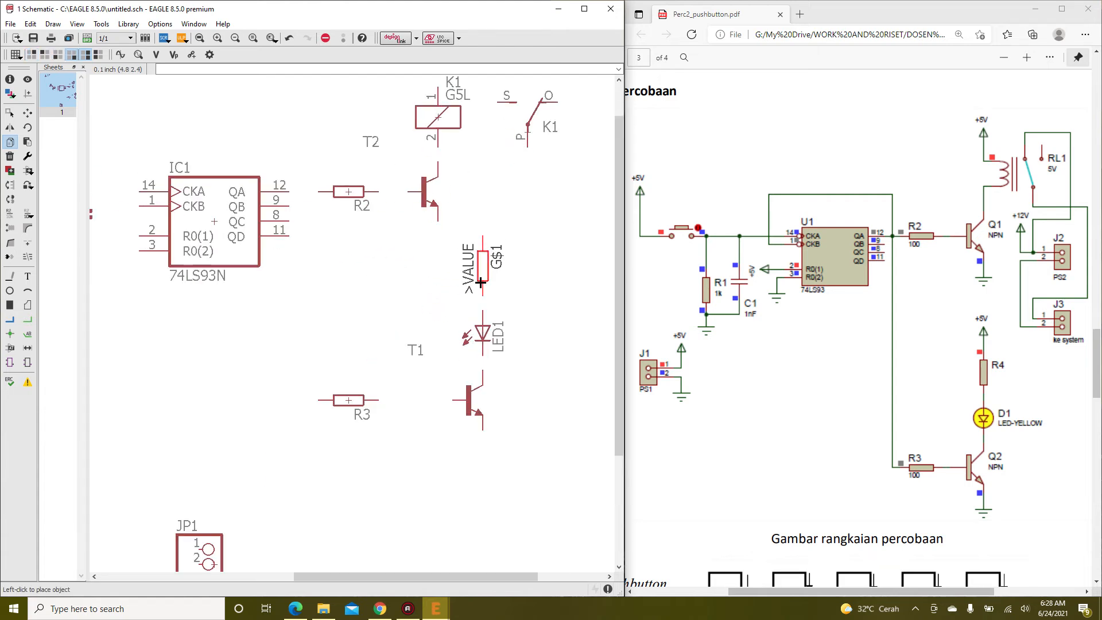
pyautogui.click(481, 282)
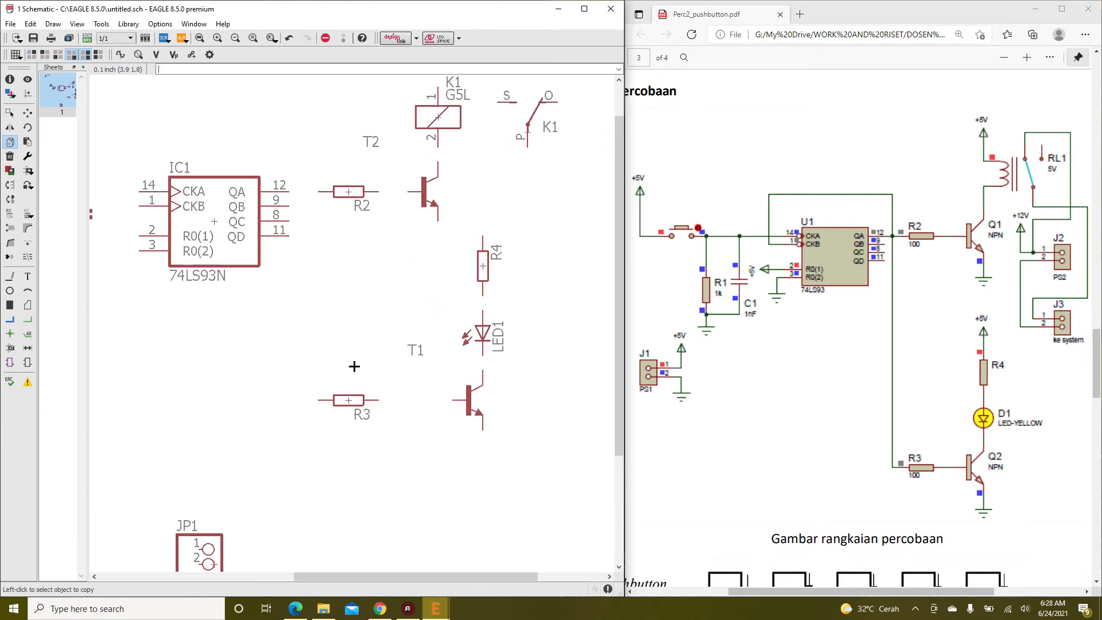
# Wire S1 pin 2 to the upper ends of R1 and C1 and IC1's CKA input, and join the lower ends of R1 and C1
pyautogui.scroll(-3, 327, 381)
pyautogui.scroll(2, 329, 397)
pyautogui.scroll(-2, 487, 368)
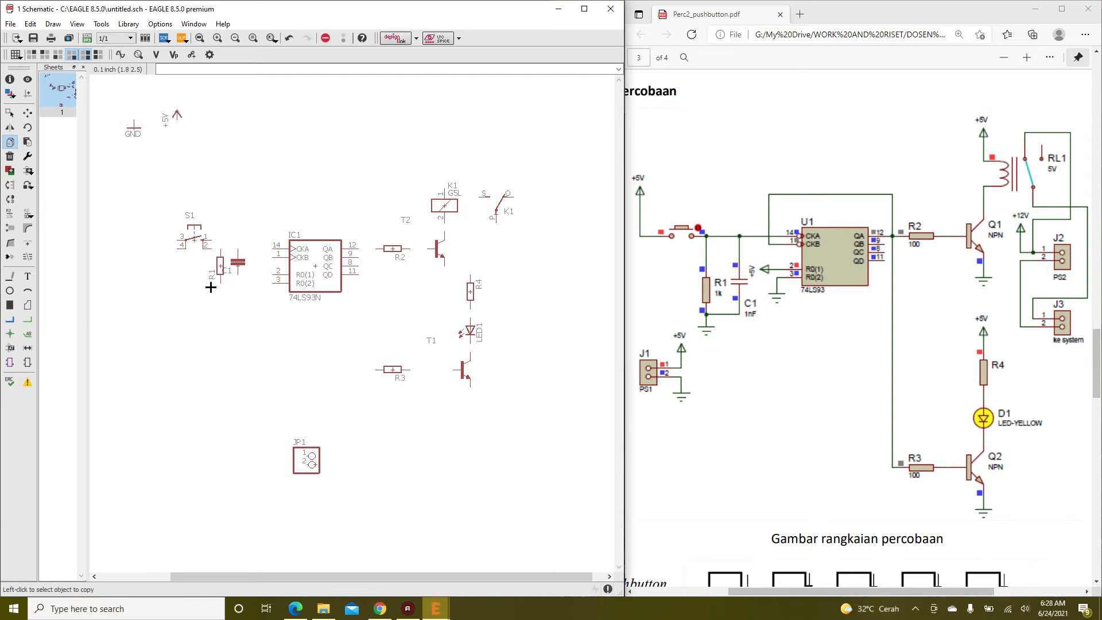
pyautogui.click(26, 323)
pyautogui.scroll(2, 248, 264)
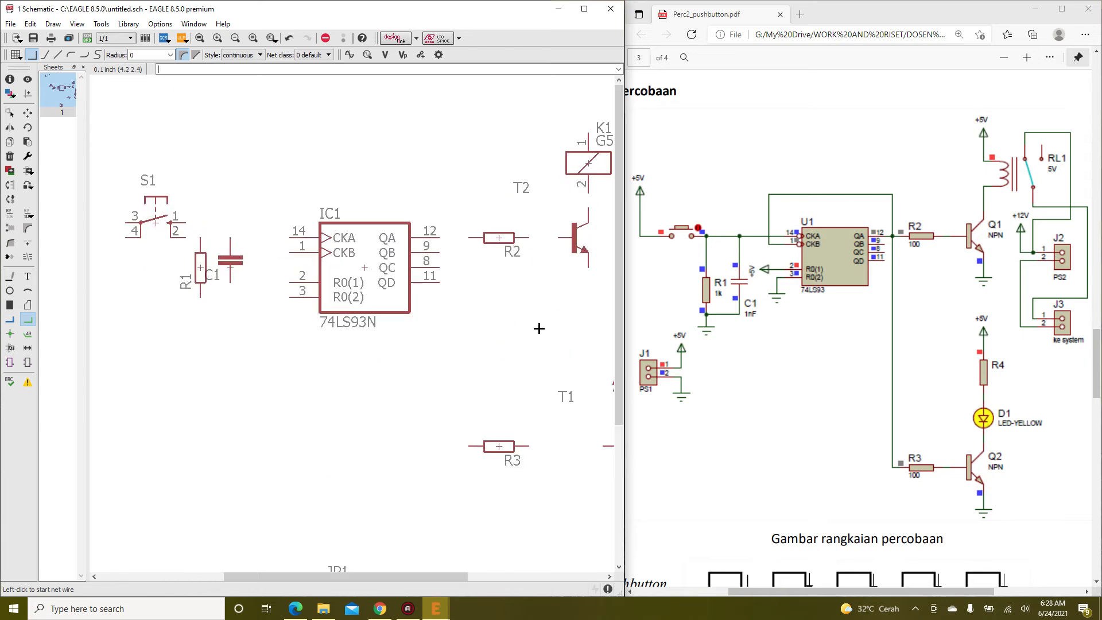
pyautogui.scroll(2, 195, 228)
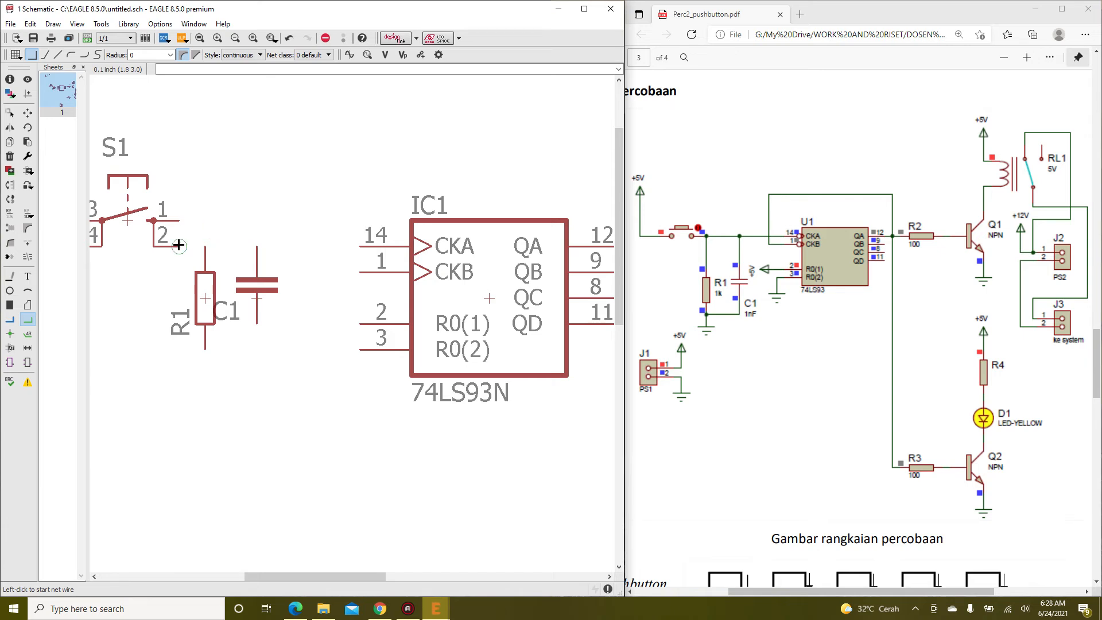
pyautogui.click(179, 245)
pyautogui.click(256, 247)
pyautogui.click(253, 248)
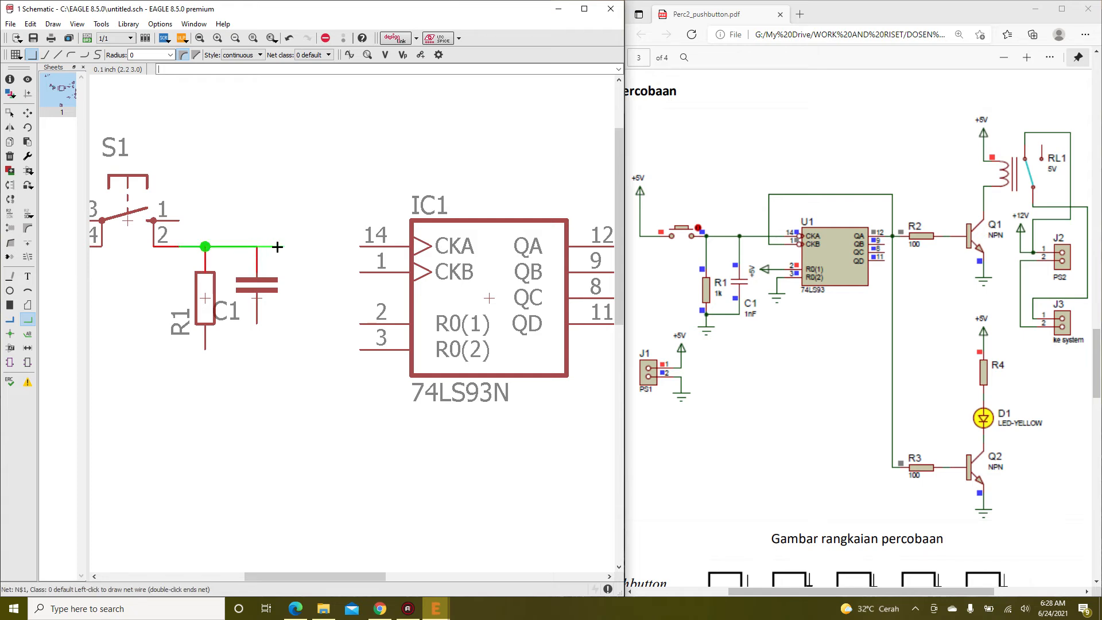
pyautogui.click(360, 247)
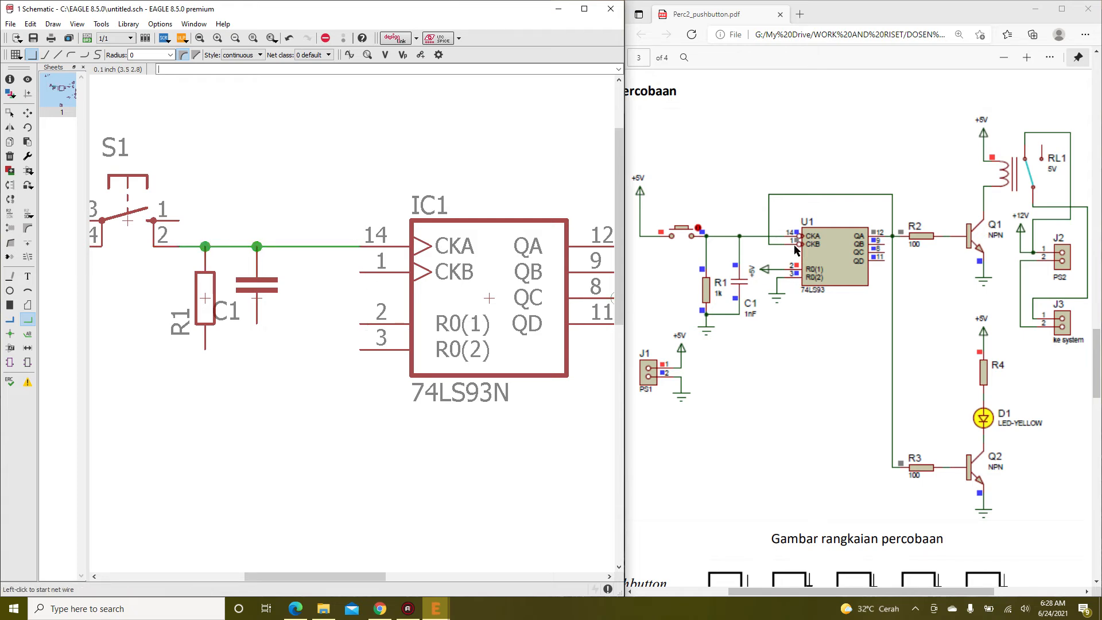
pyautogui.click(204, 348)
pyautogui.click(257, 326)
# Wire IC1's CKB input to its QA output with a net looping over the top of the chip
pyautogui.scroll(-2, 339, 281)
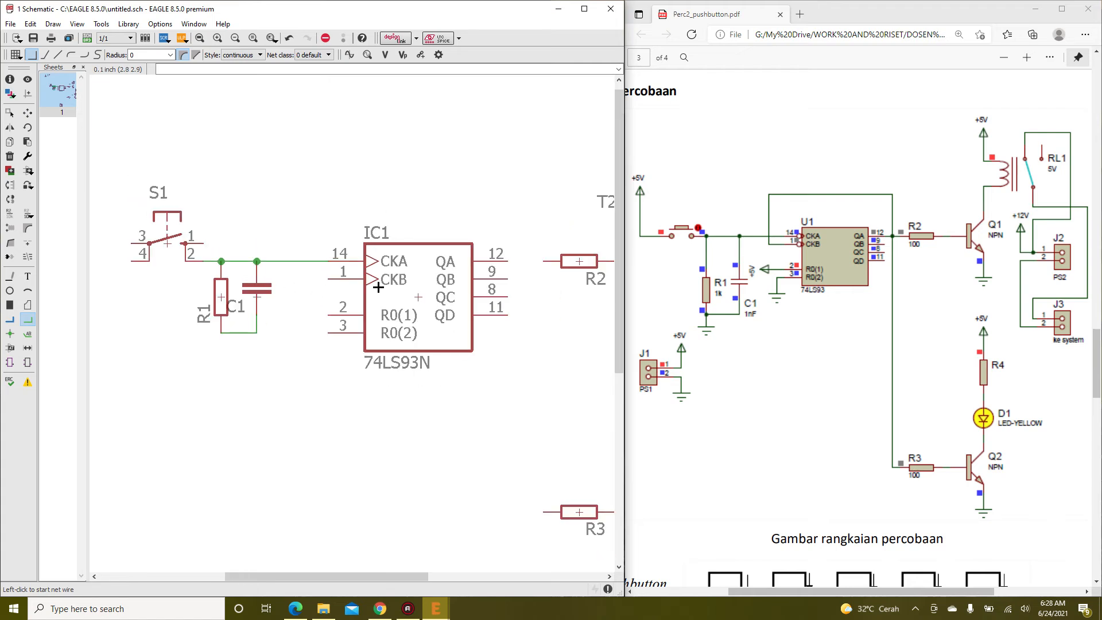
pyautogui.scroll(1, 319, 277)
pyautogui.click(319, 277)
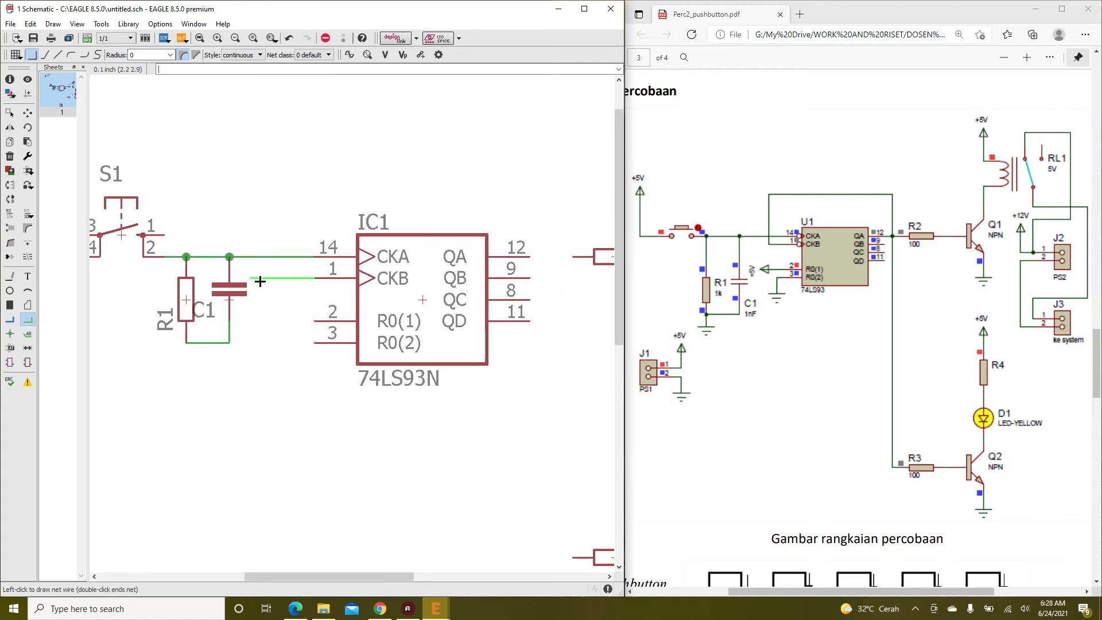
pyautogui.click(299, 231)
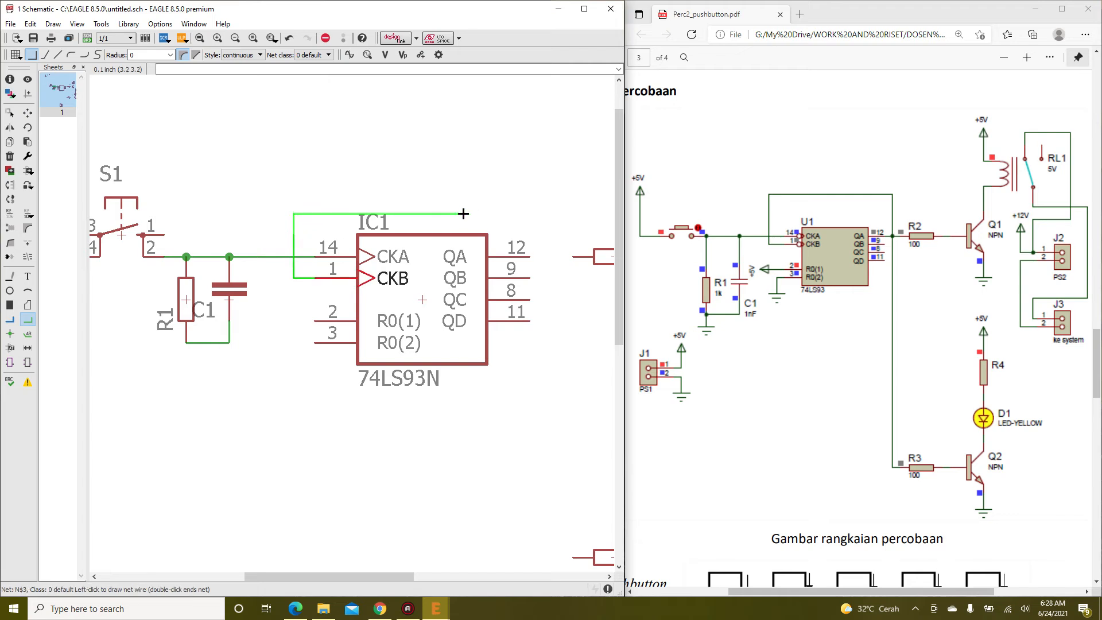
pyautogui.click(528, 194)
pyautogui.click(529, 257)
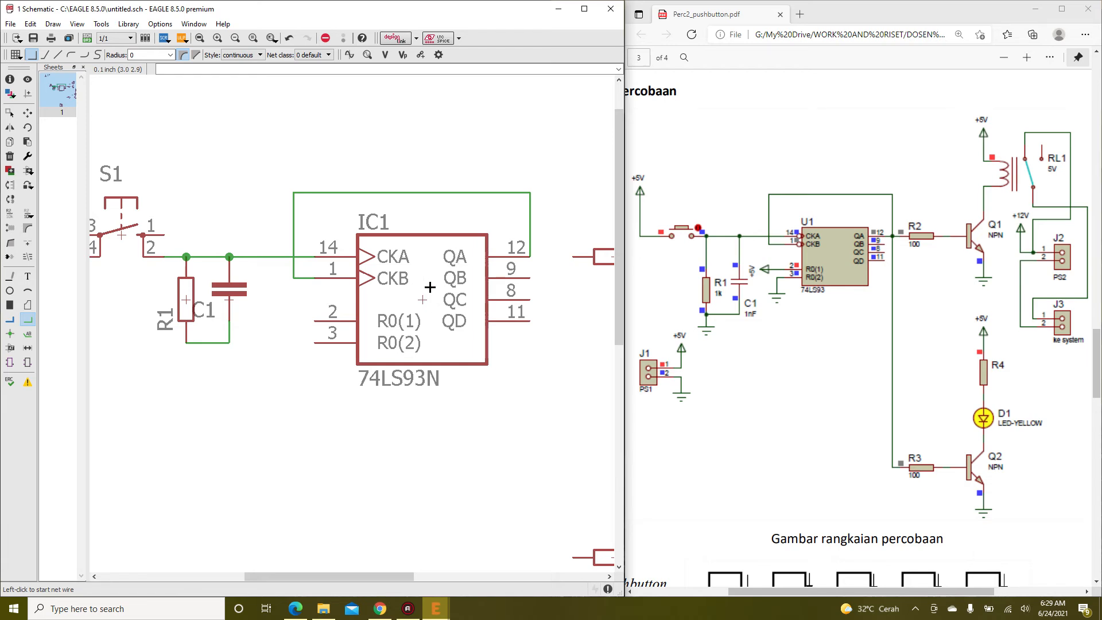
# Wire IC1's QA output to resistor R2 and the other end of R2 to transistor T2's base
pyautogui.scroll(-4, 181, 320)
pyautogui.scroll(3, 411, 293)
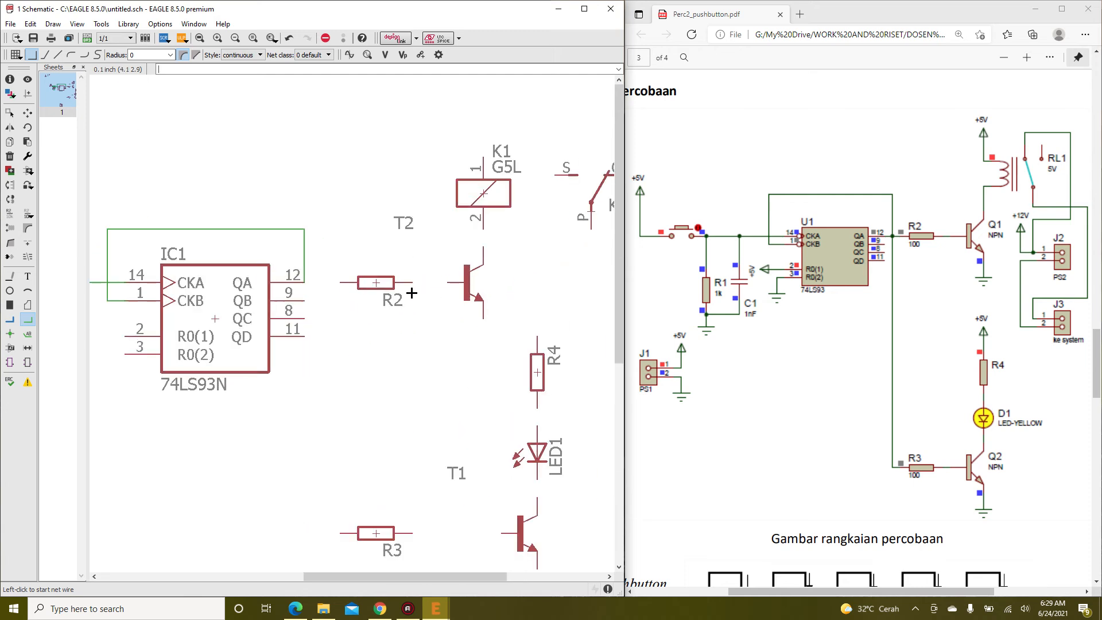
pyautogui.click(304, 282)
pyautogui.click(341, 283)
pyautogui.click(412, 282)
pyautogui.click(447, 283)
# Branch a net from R2's QA-side end down to R3, and wire T2's collector to relay coil K1 pin 2
pyautogui.click(342, 282)
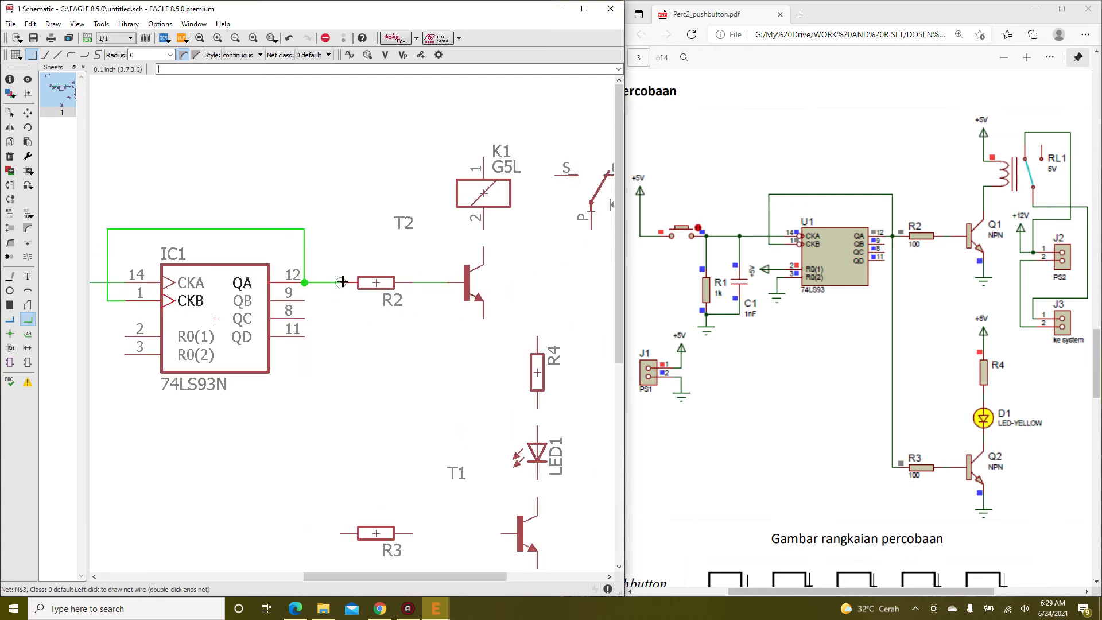
pyautogui.click(340, 533)
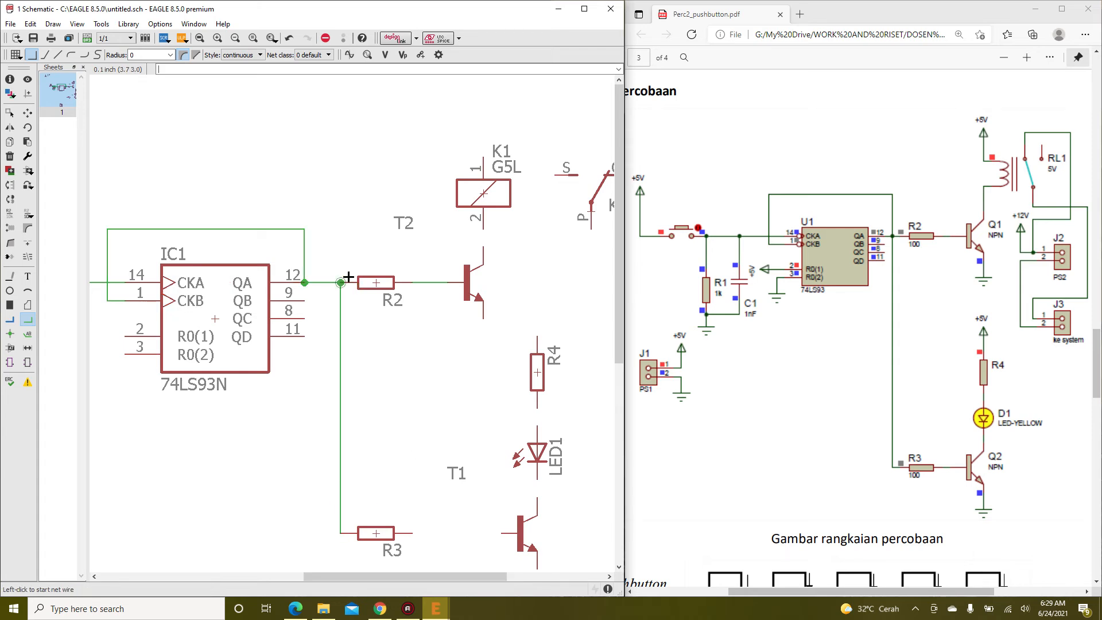
pyautogui.click(484, 248)
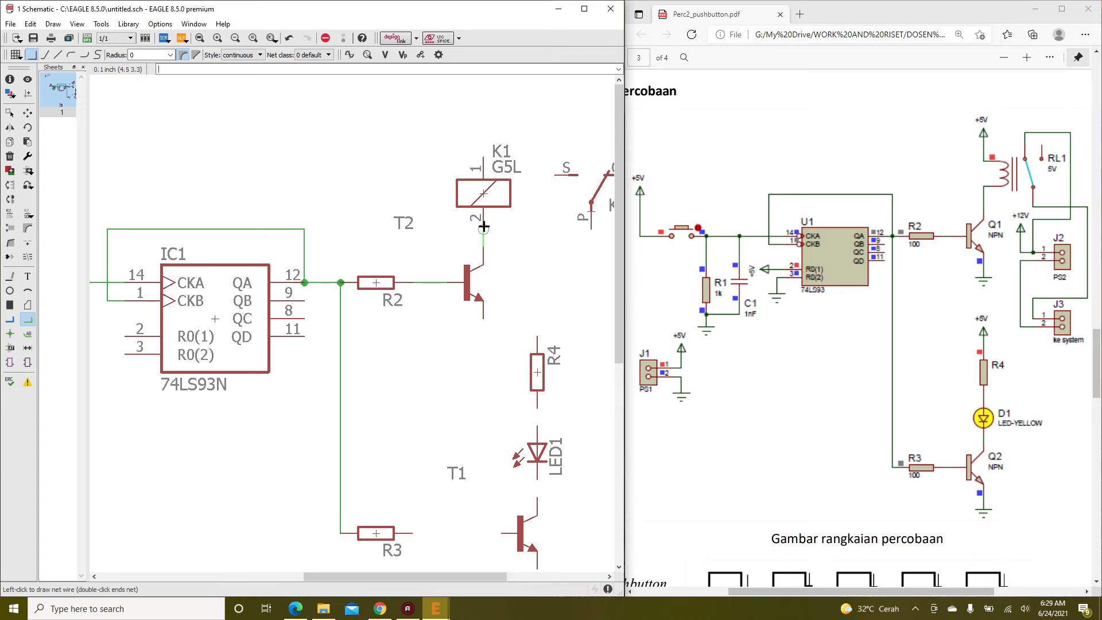
pyautogui.click(483, 227)
pyautogui.scroll(-1, 395, 245)
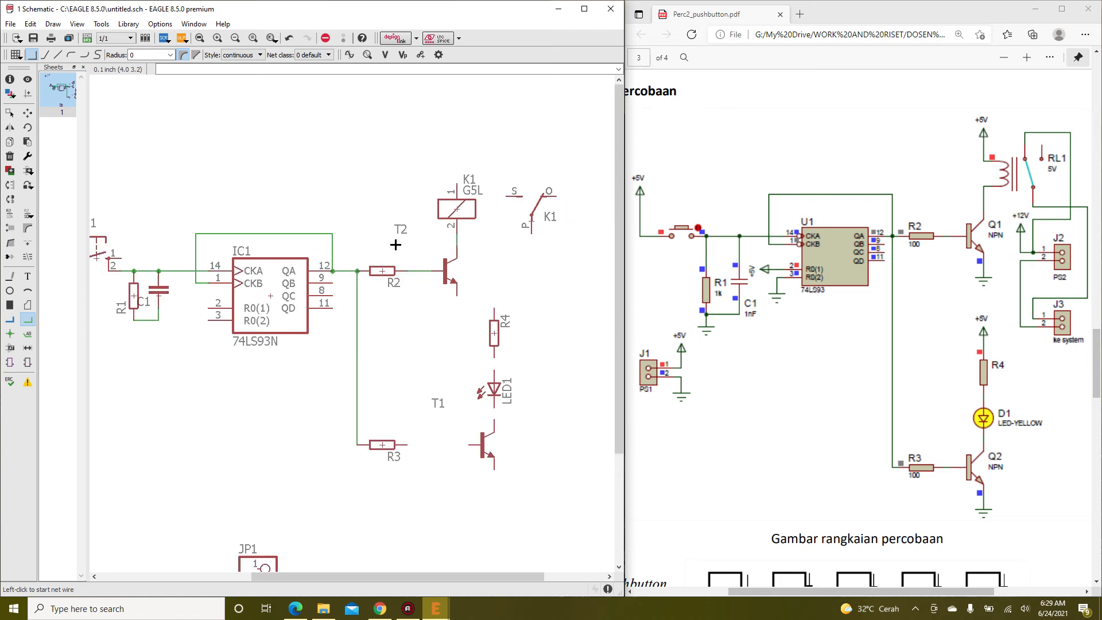
# Wire the free end of resistor R3 to the base of transistor T1
pyautogui.scroll(-2, 395, 245)
pyautogui.scroll(3, 395, 245)
pyautogui.click(409, 393)
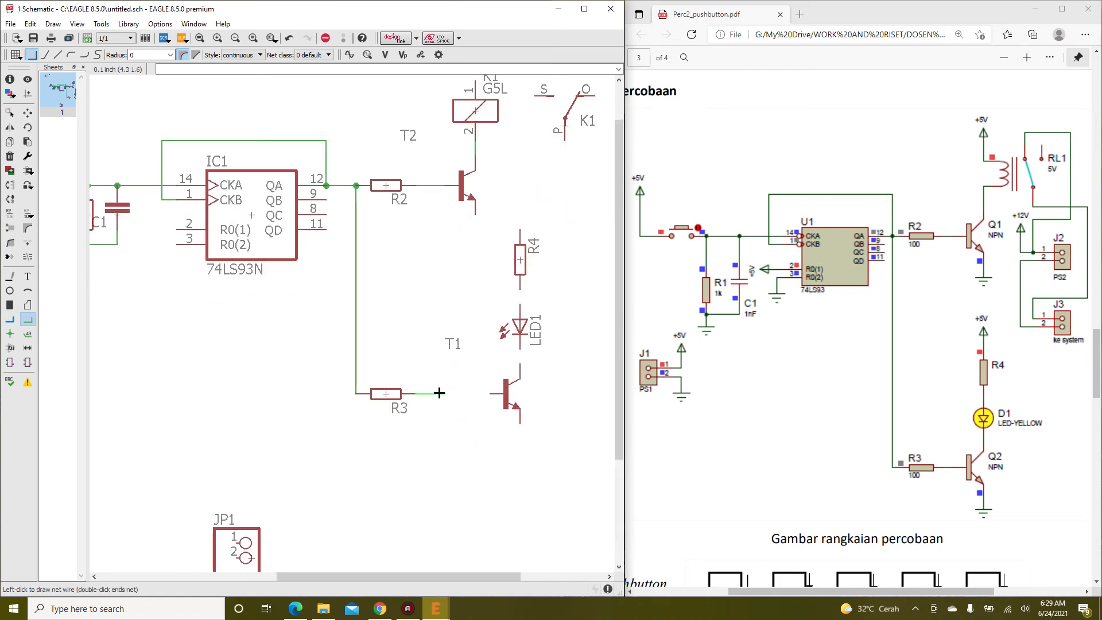
pyautogui.click(504, 393)
# Wire T1's collector to the lower end of LED1 and LED1's upper end to resistor R4
pyautogui.click(520, 365)
pyautogui.click(521, 349)
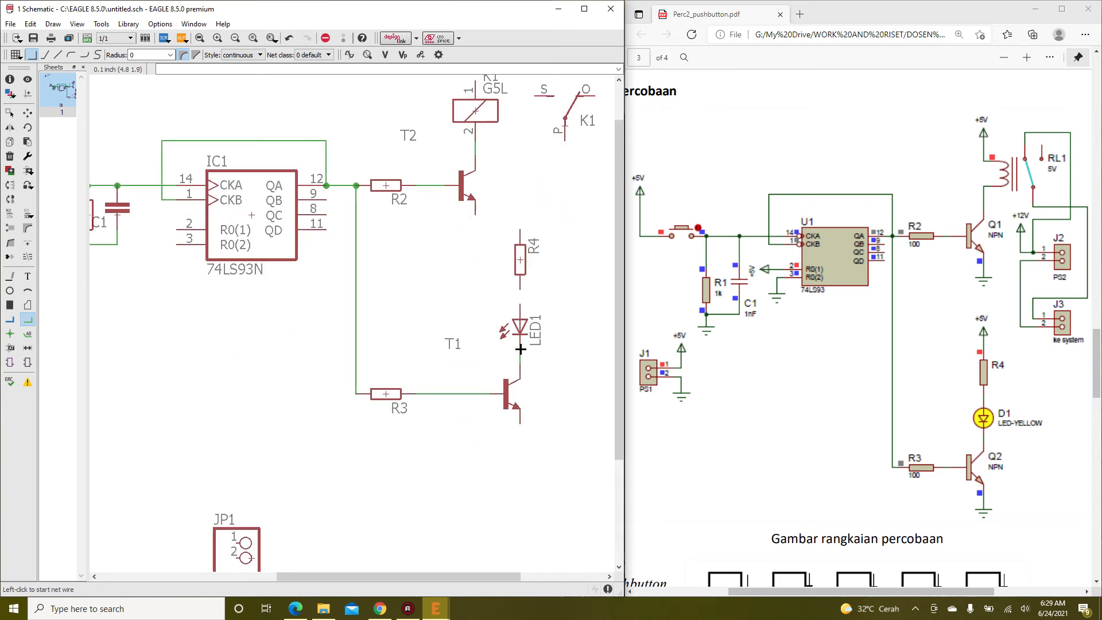
pyautogui.click(520, 304)
pyautogui.click(520, 288)
# Move pin header JP1 from below the circuit to the free area right of relay contact K1
pyautogui.scroll(-2, 540, 315)
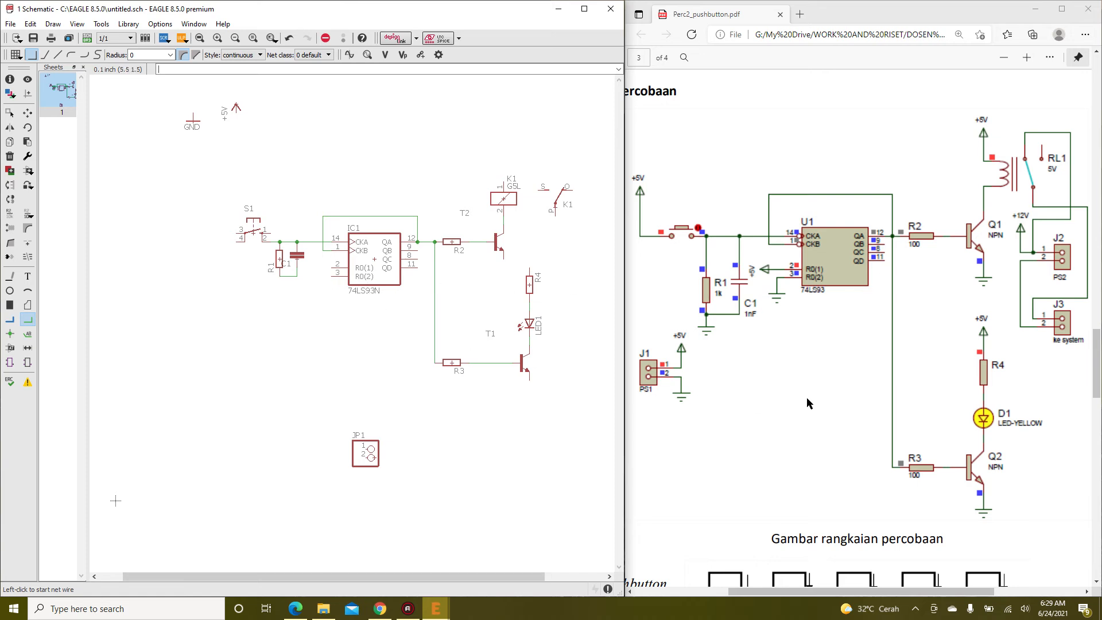
pyautogui.scroll(-2, 351, 354)
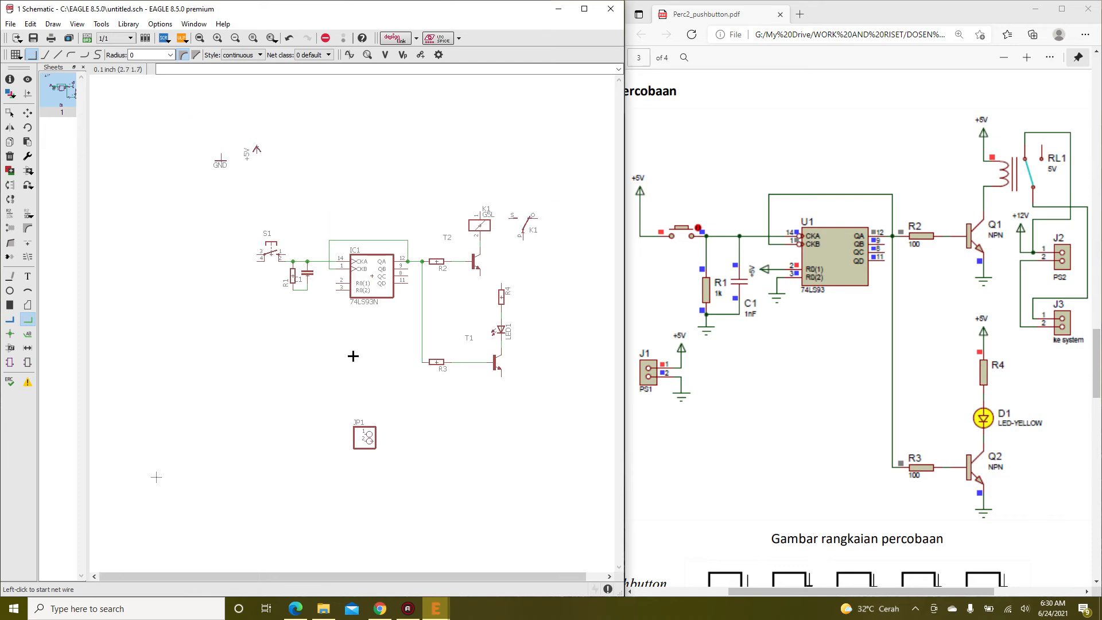
pyautogui.click(27, 112)
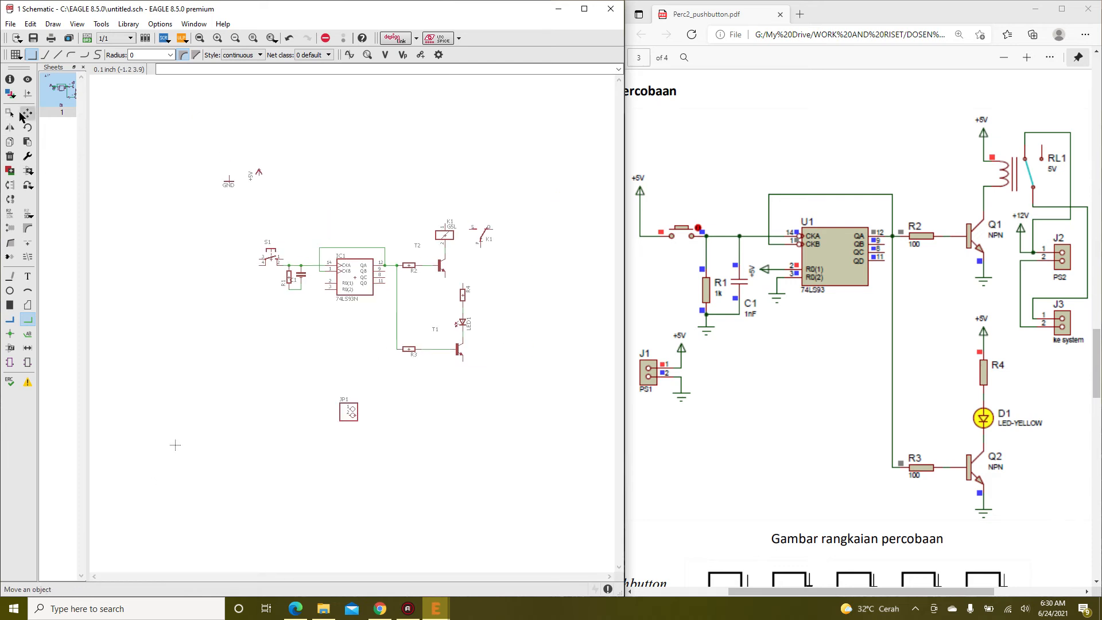
pyautogui.click(355, 416)
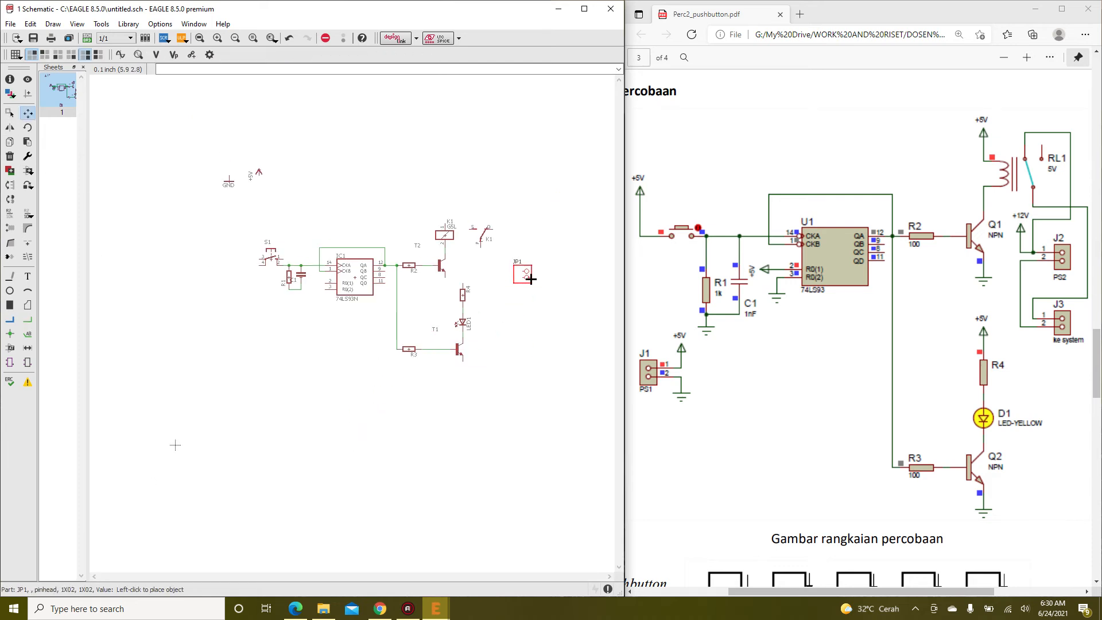
pyautogui.scroll(2, 531, 280)
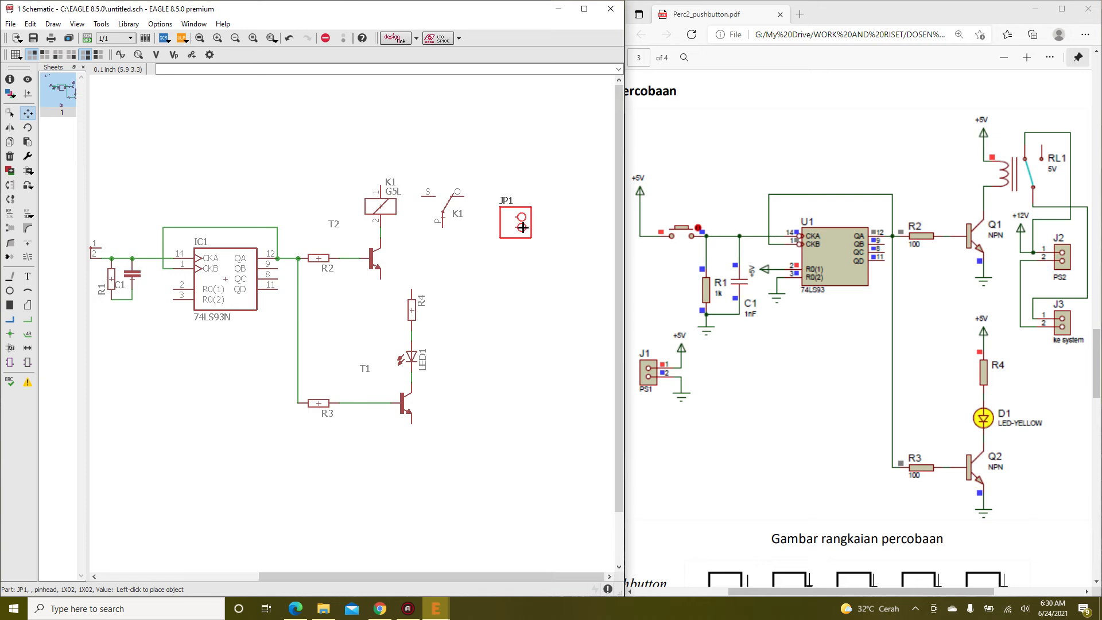
pyautogui.click(522, 226)
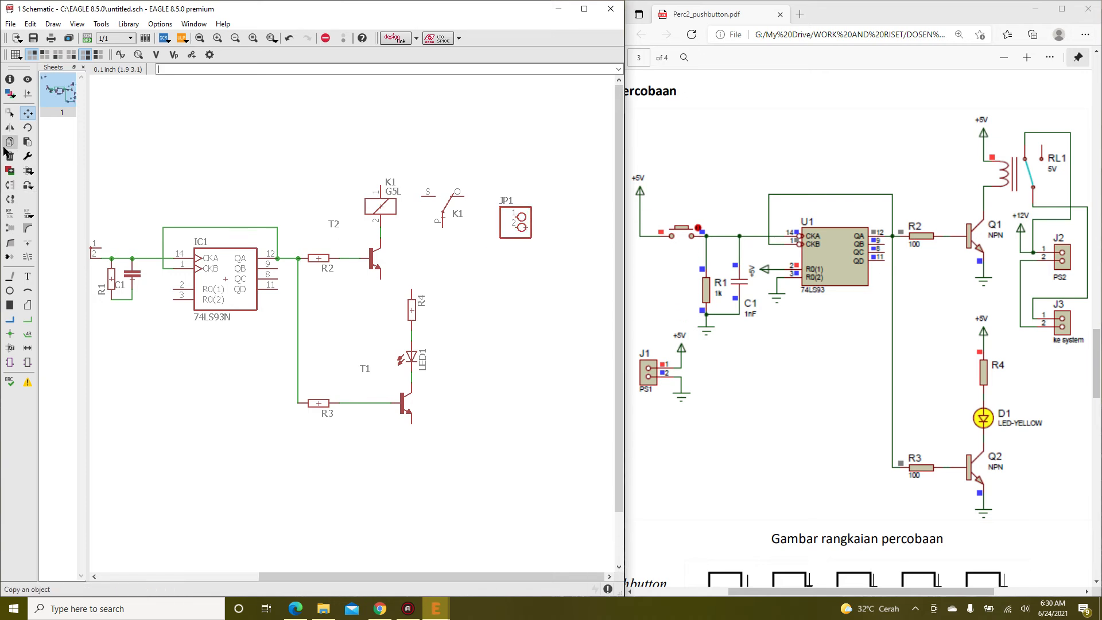
# Copy pin header JP1 and place the duplicate directly below the original
pyautogui.click(10, 142)
pyautogui.click(528, 224)
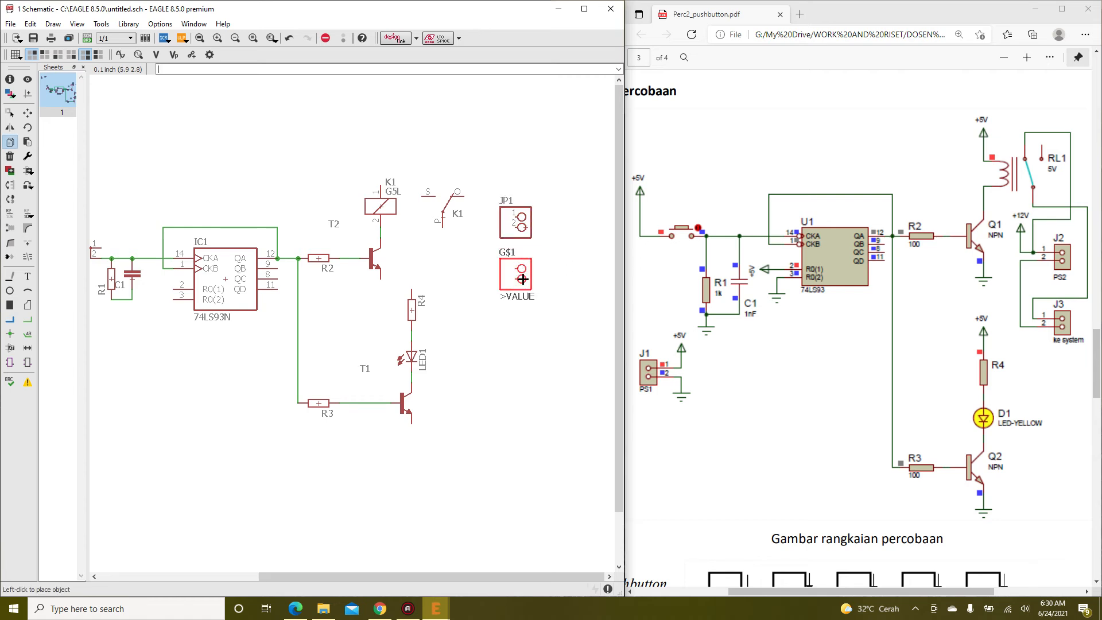
pyautogui.click(522, 279)
# Wire relay contact K1's O terminal to pin 1 of header JP1
pyautogui.click(27, 319)
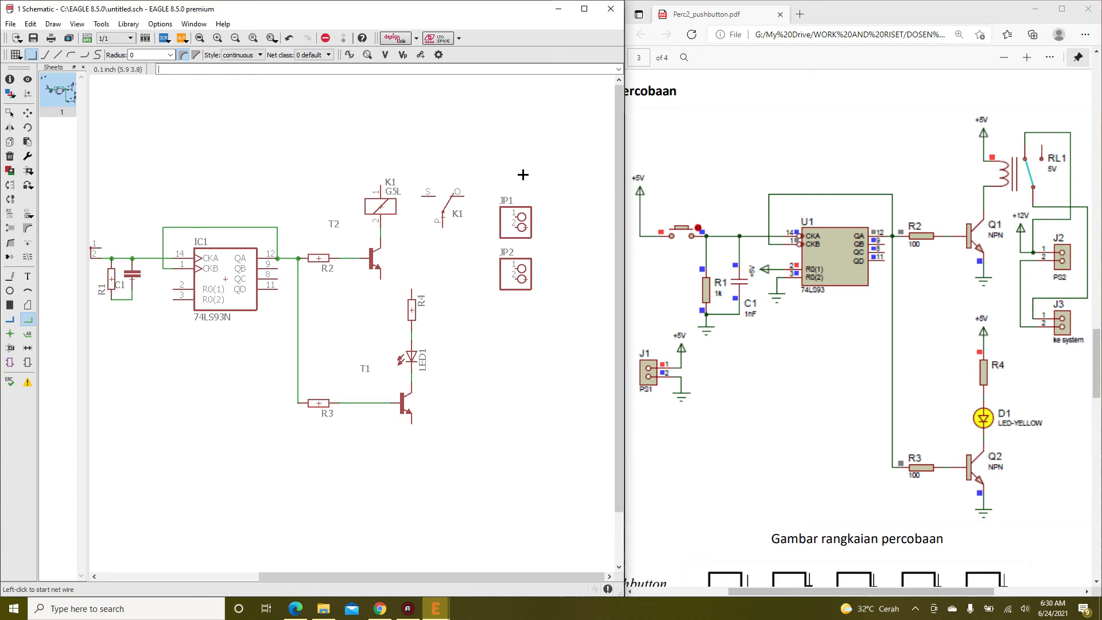
pyautogui.click(466, 195)
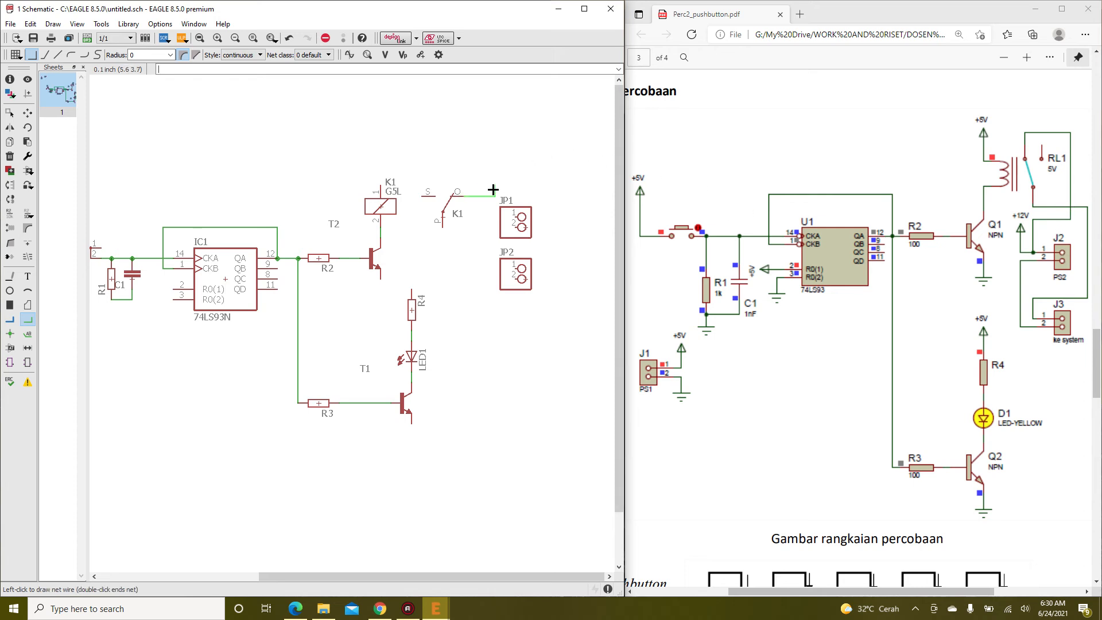
pyautogui.click(515, 212)
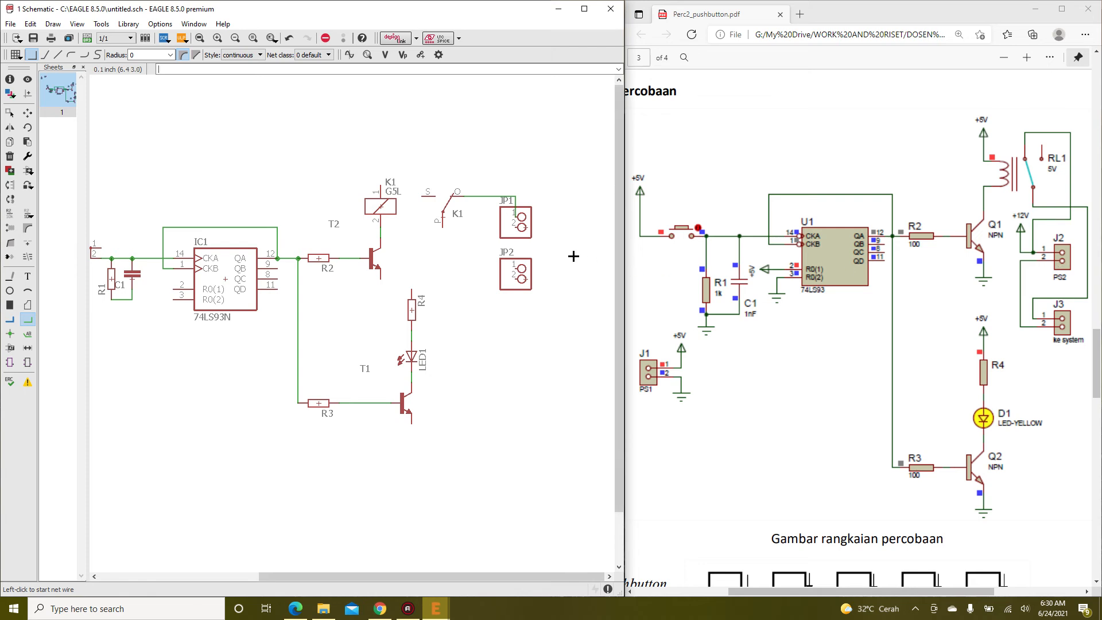
# Wire JP1 pin 2 to JP2 pin 2, and JP2 pin 1 to relay contact K1's P terminal
pyautogui.click(512, 225)
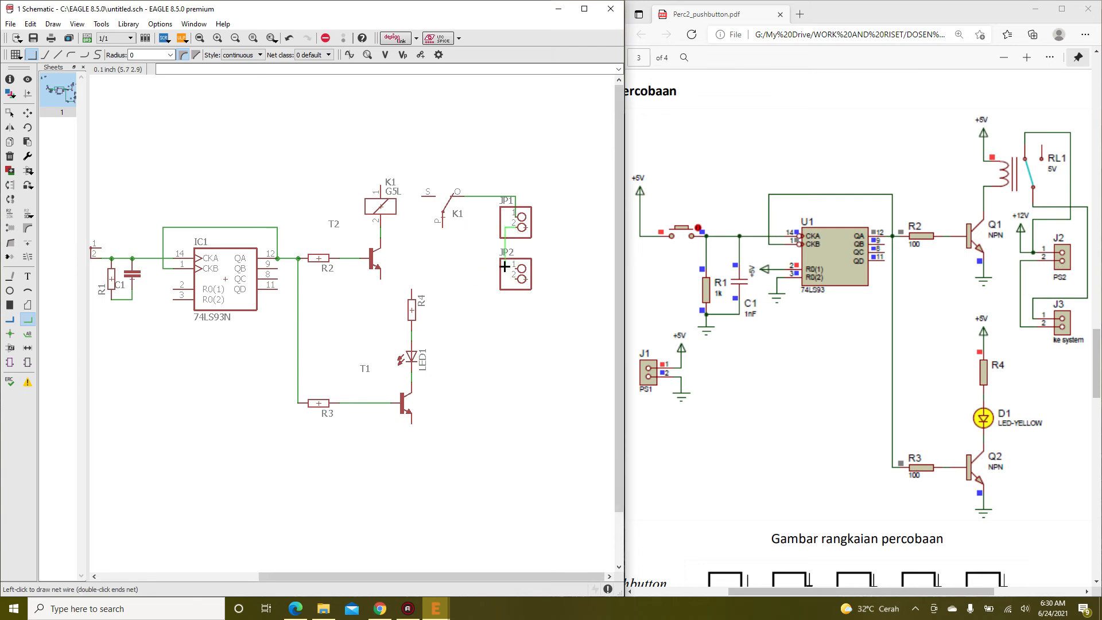
pyautogui.click(484, 278)
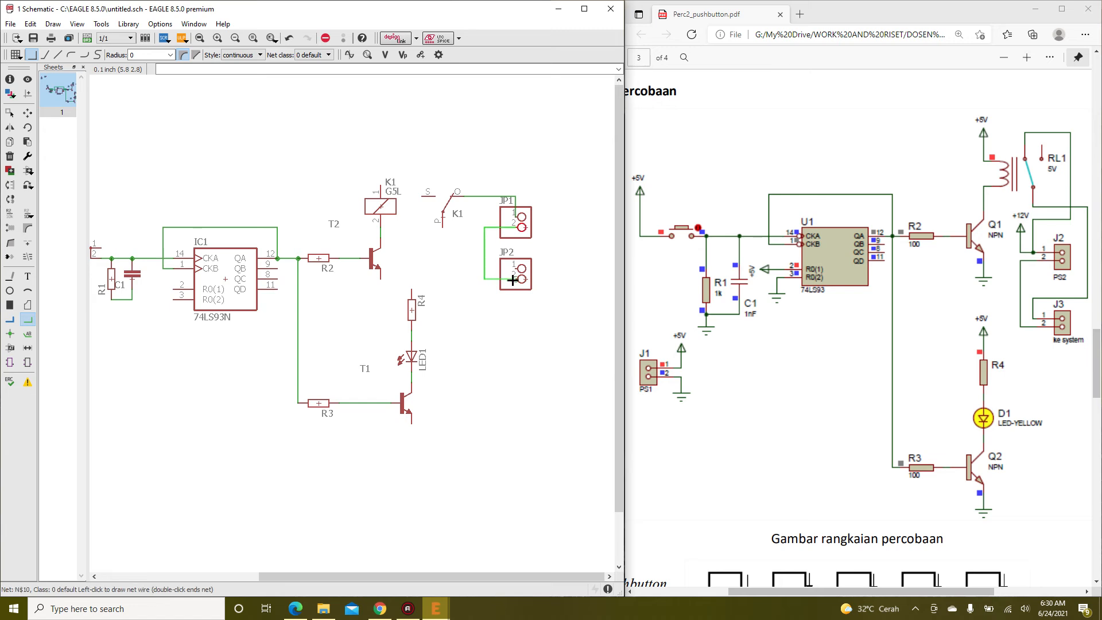
pyautogui.click(502, 279)
pyautogui.click(503, 268)
pyautogui.click(443, 226)
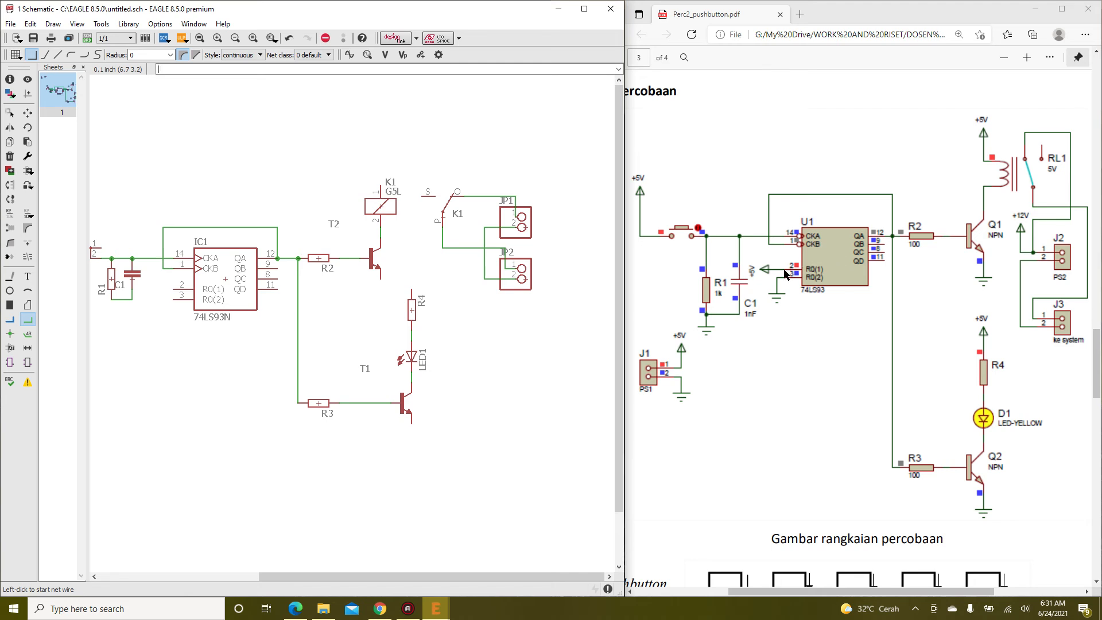
# Copy pin header JP2 and place the duplicate, rotated 180°, below switch S1 as the power connector
pyautogui.scroll(-3, 778, 276)
pyautogui.scroll(3, 778, 275)
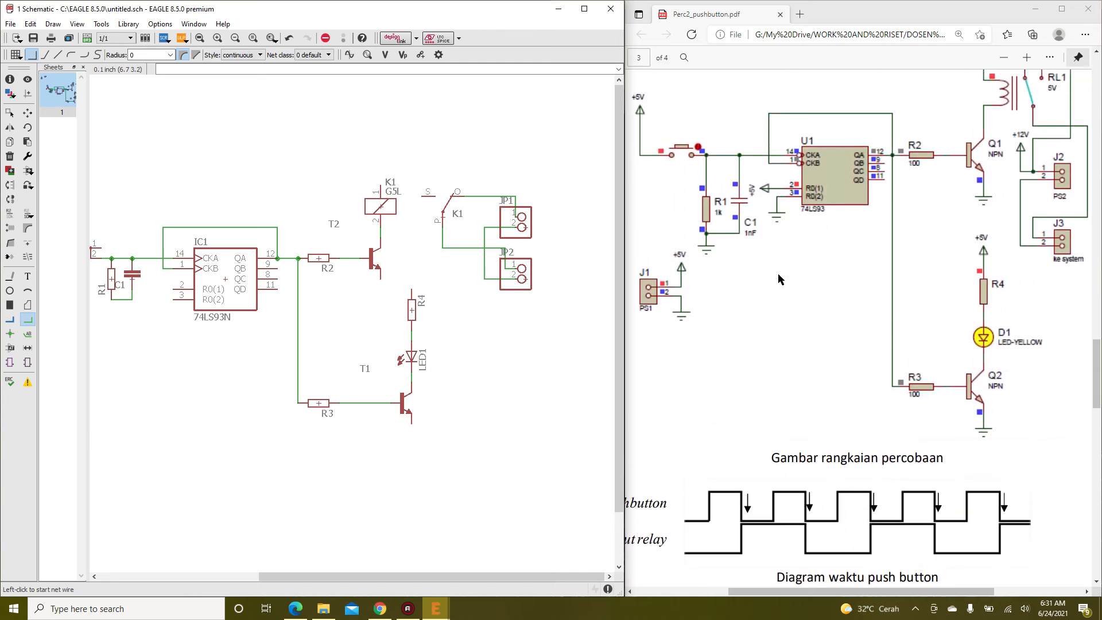
pyautogui.scroll(-2, 551, 322)
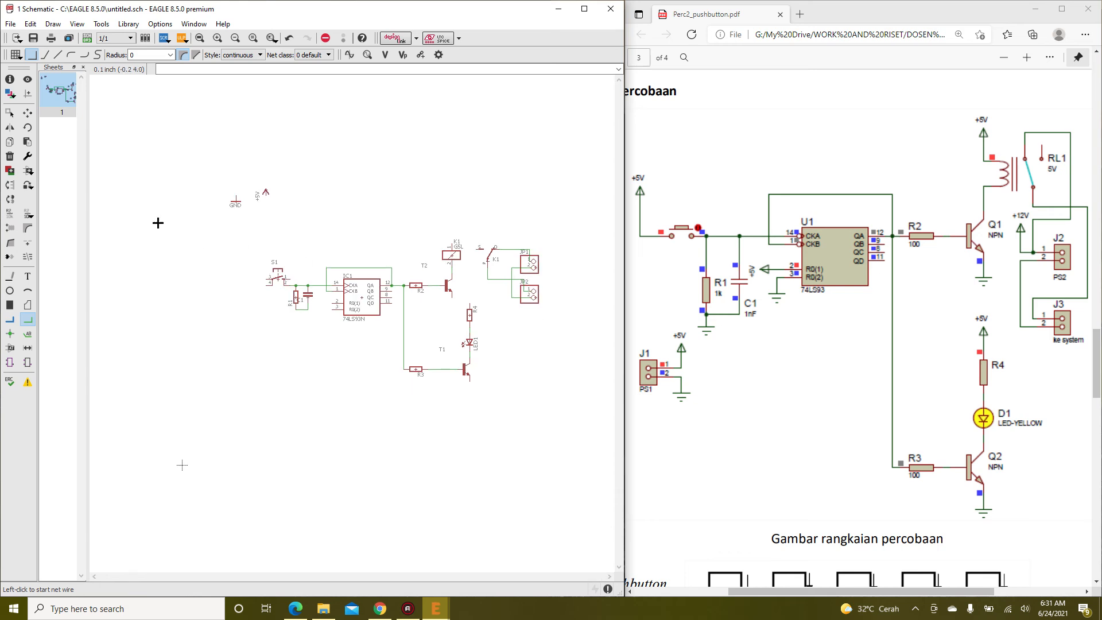
pyautogui.click(10, 141)
pyautogui.click(529, 294)
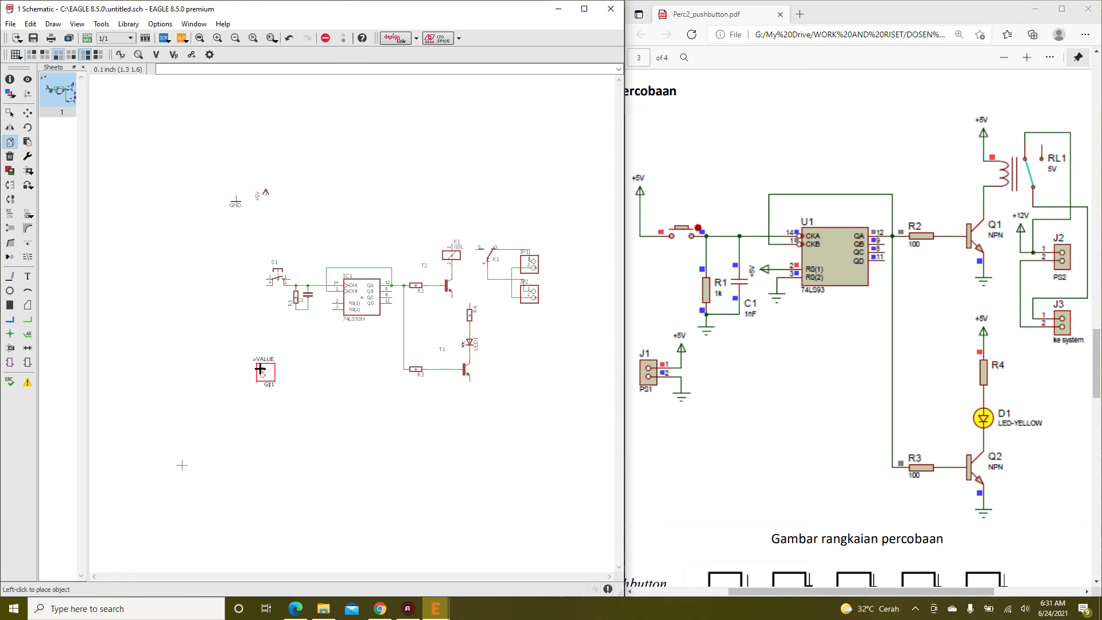
pyautogui.click(267, 369)
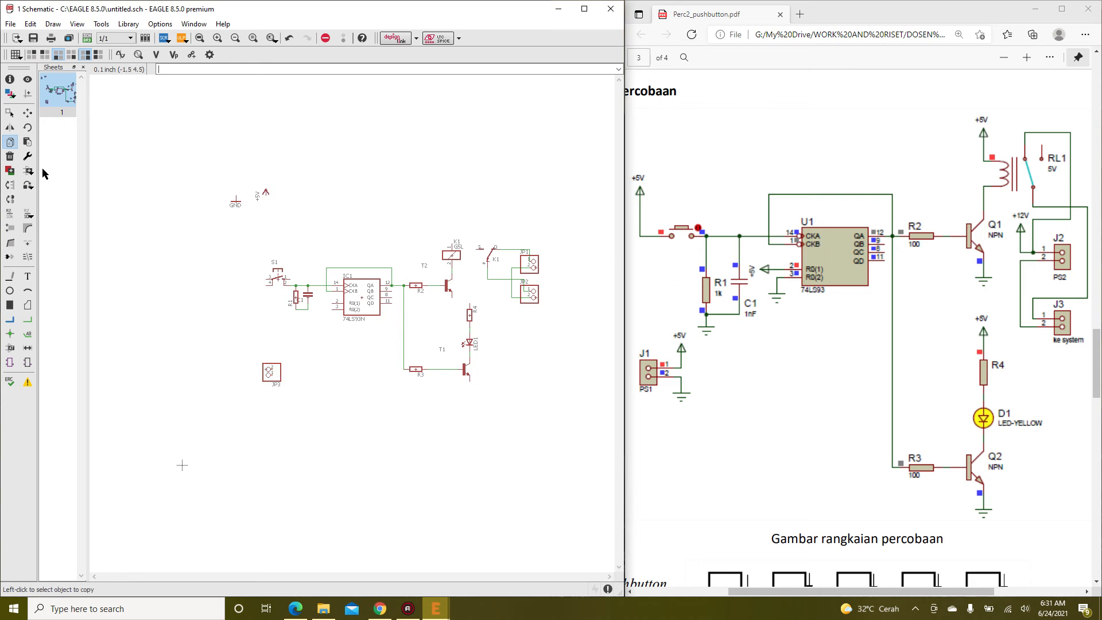
# Move the +5V supply symbol to just above and left of switch S1
pyautogui.click(28, 113)
pyautogui.click(265, 188)
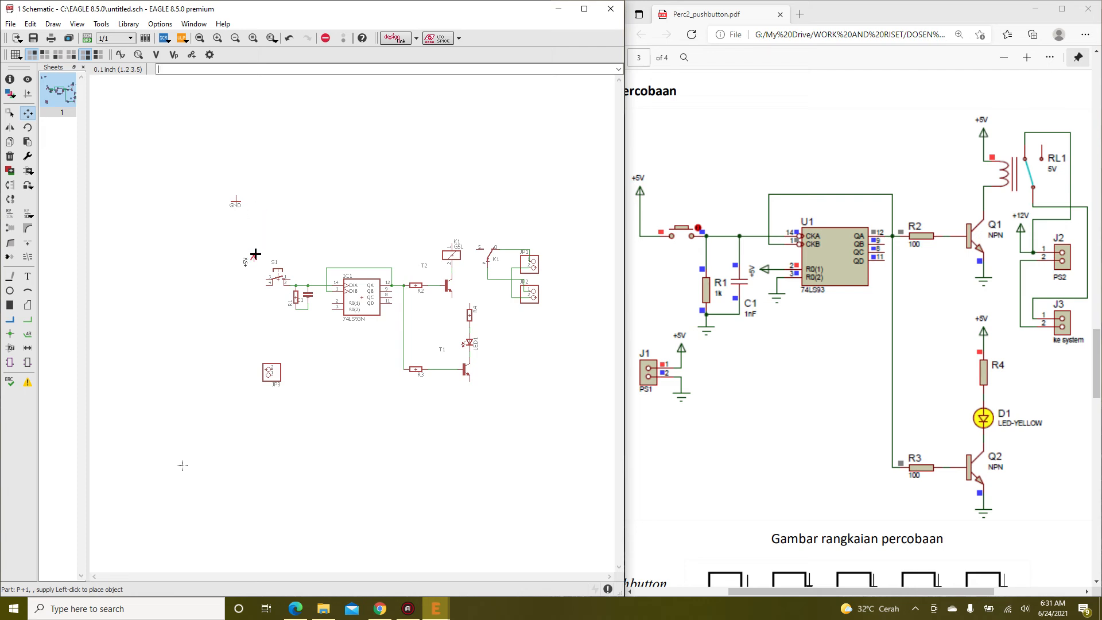
pyautogui.click(256, 254)
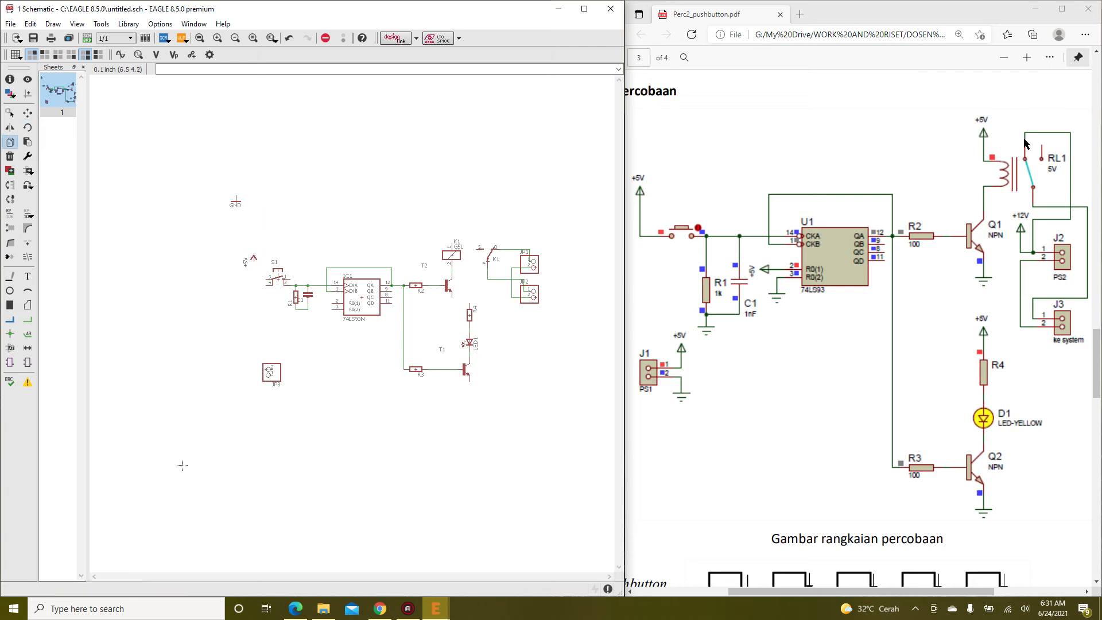
# Copy the +5V supply symbol above relay coil K1, above resistor R4 and above header JP3
pyautogui.click(255, 258)
pyautogui.click(453, 226)
pyautogui.click(453, 226)
pyautogui.click(469, 292)
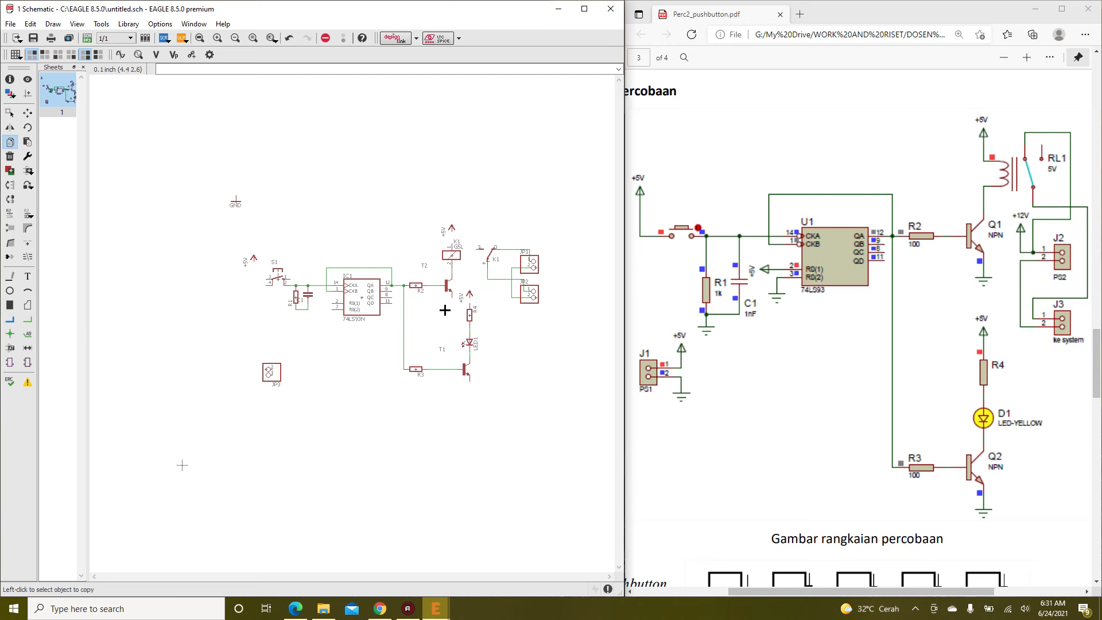
pyautogui.click(470, 293)
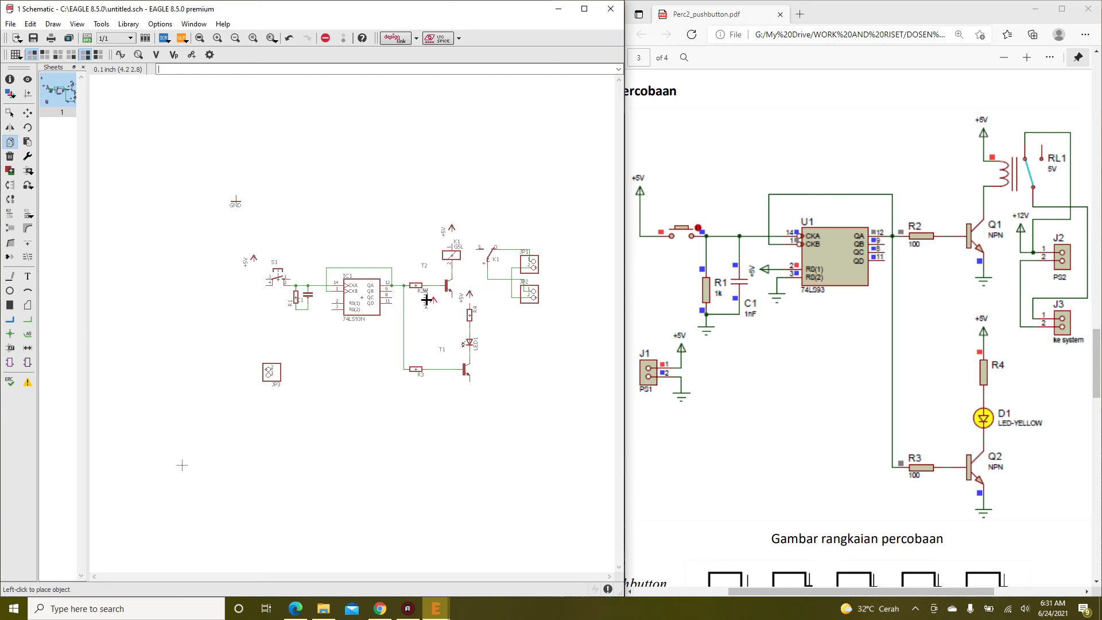
pyautogui.click(282, 348)
# Move the GND symbol to directly below resistor R1
pyautogui.click(27, 113)
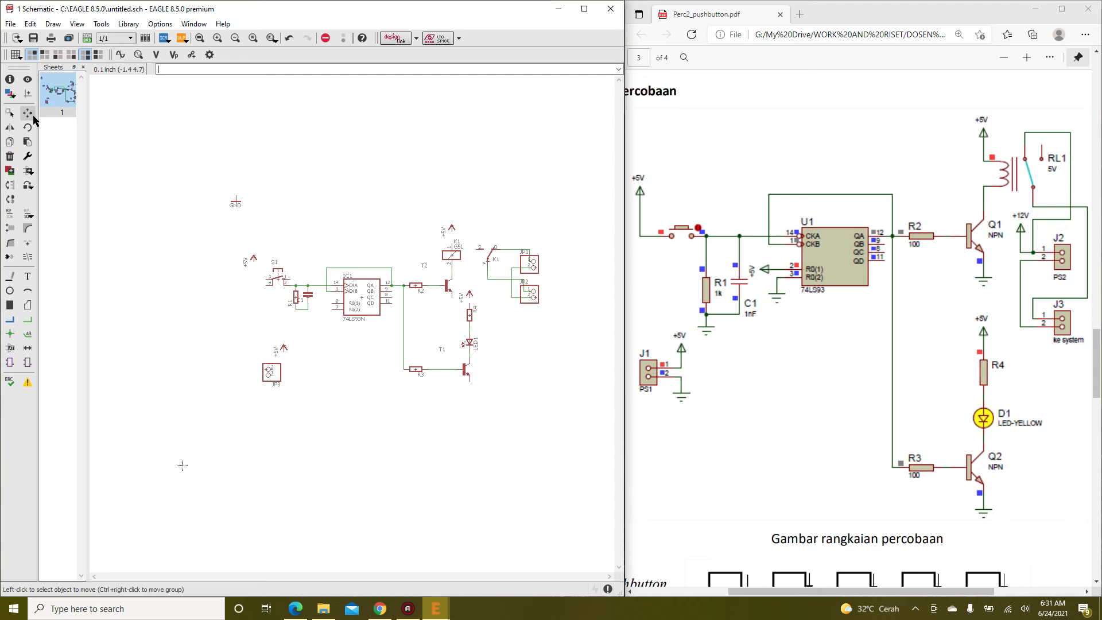
pyautogui.click(235, 202)
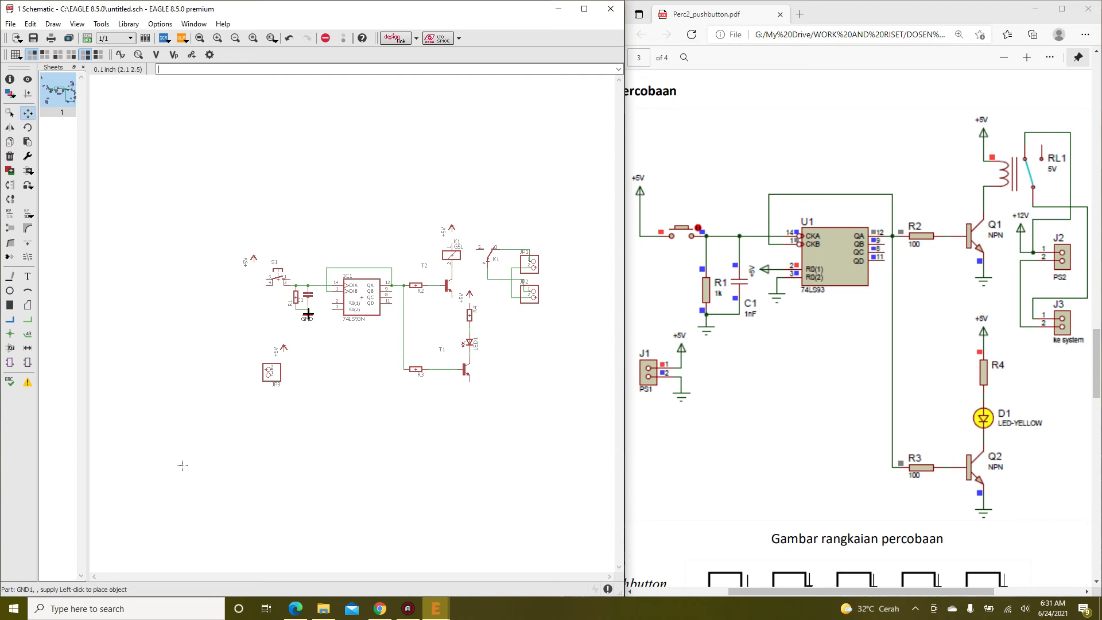
pyautogui.click(295, 319)
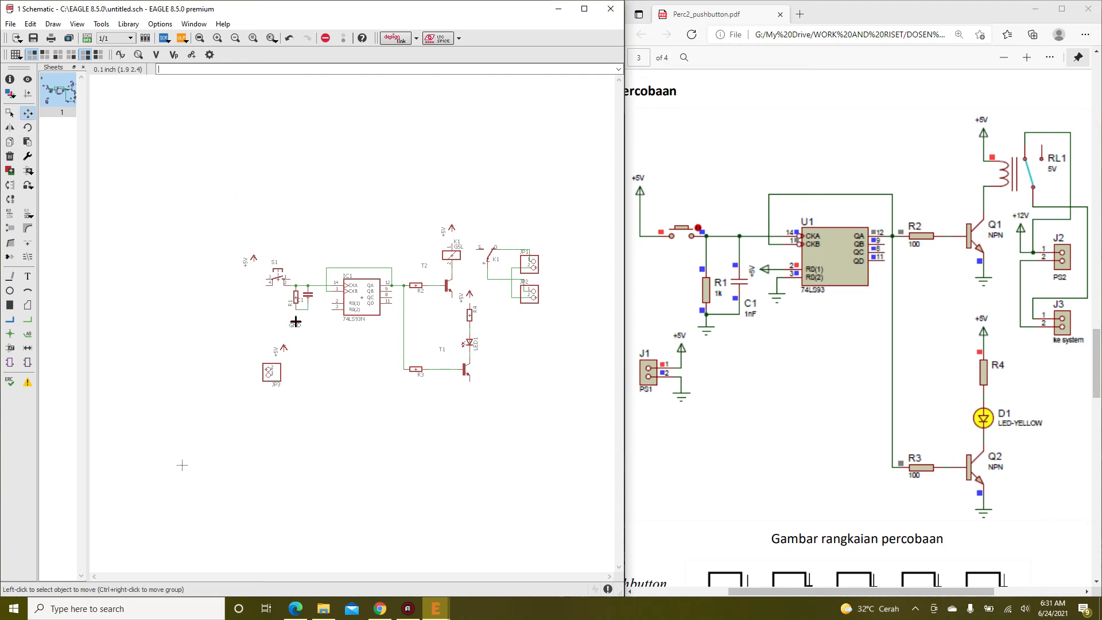
# Copy the GND symbol from under R1 and place it below IC1's R0(2) pin
pyautogui.click(10, 141)
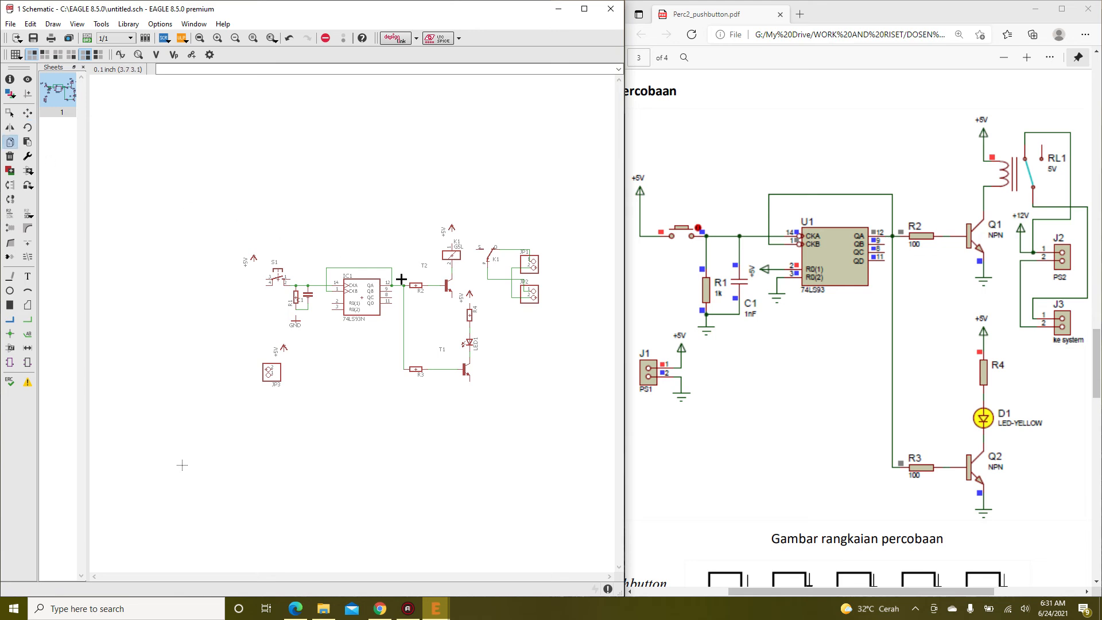
pyautogui.scroll(5, 351, 319)
pyautogui.click(213, 323)
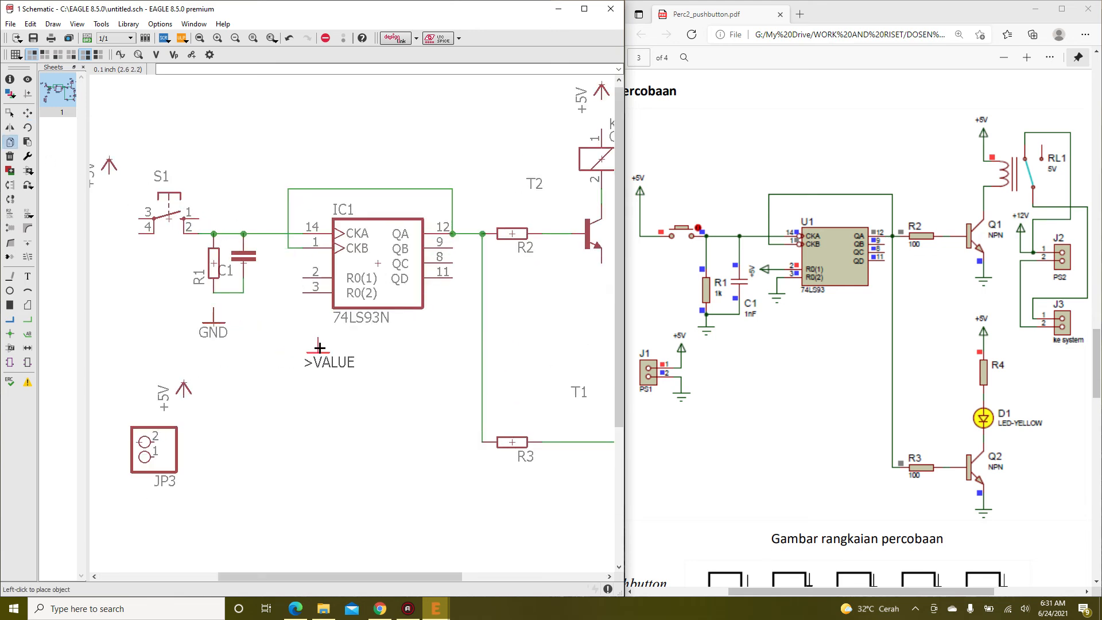
pyautogui.click(301, 330)
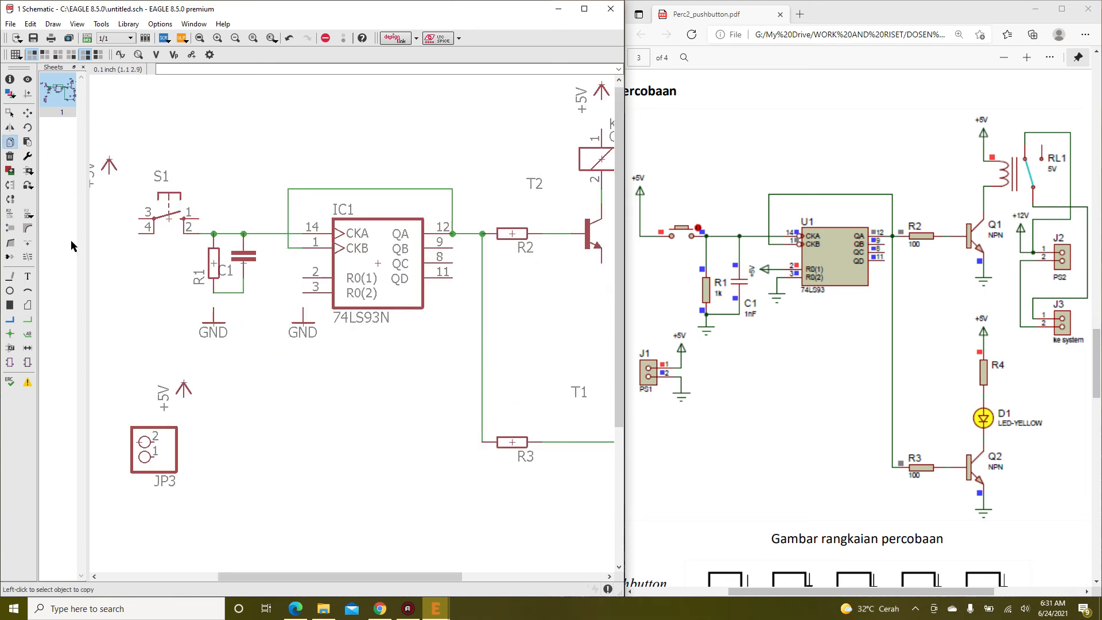
# Copy the +5V symbol above JP3, rotate it to point left, and place it beside IC1's R0(1) pin
pyautogui.click(188, 387)
pyautogui.rightClick(301, 297)
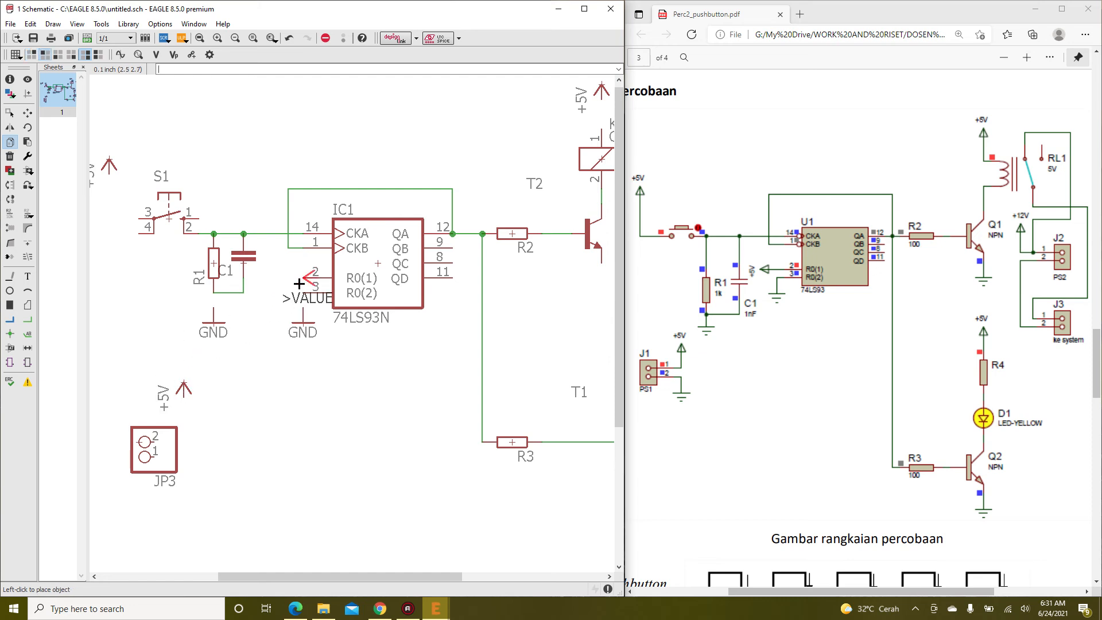
pyautogui.click(271, 274)
# Copy the GND symbol near IC1 and place it below transistor T1's emitter
pyautogui.scroll(-3, 210, 327)
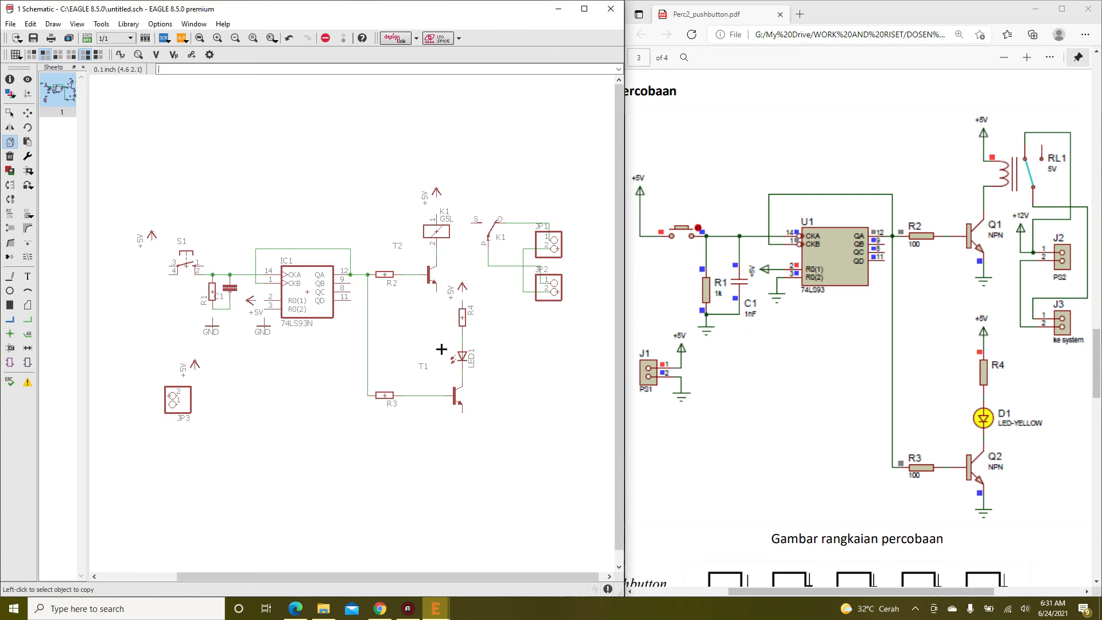
pyautogui.click(263, 326)
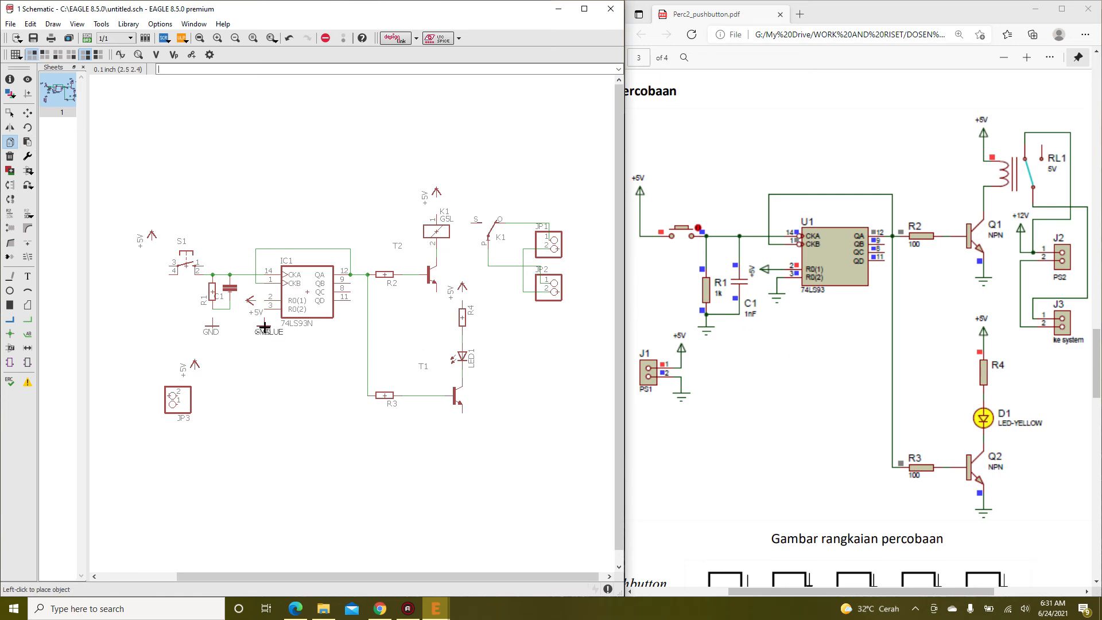
pyautogui.click(465, 430)
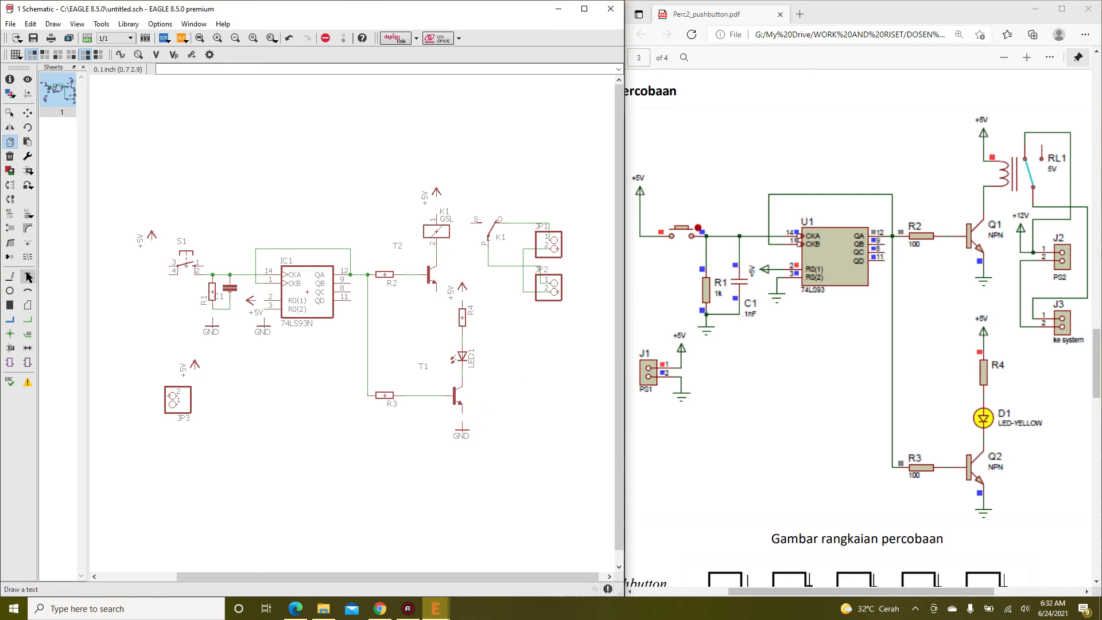
# Wire switch S1 pin 4 to the +5V symbol beside the switch
pyautogui.click(27, 320)
pyautogui.scroll(3, 173, 269)
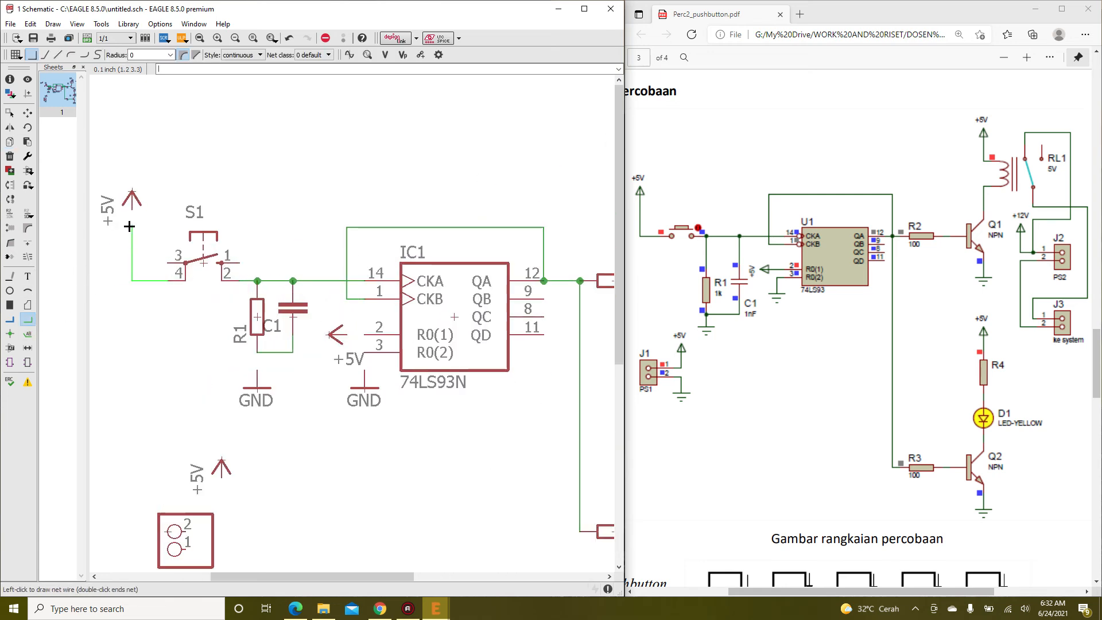
pyautogui.scroll(-3, 243, 197)
pyautogui.scroll(4, 233, 283)
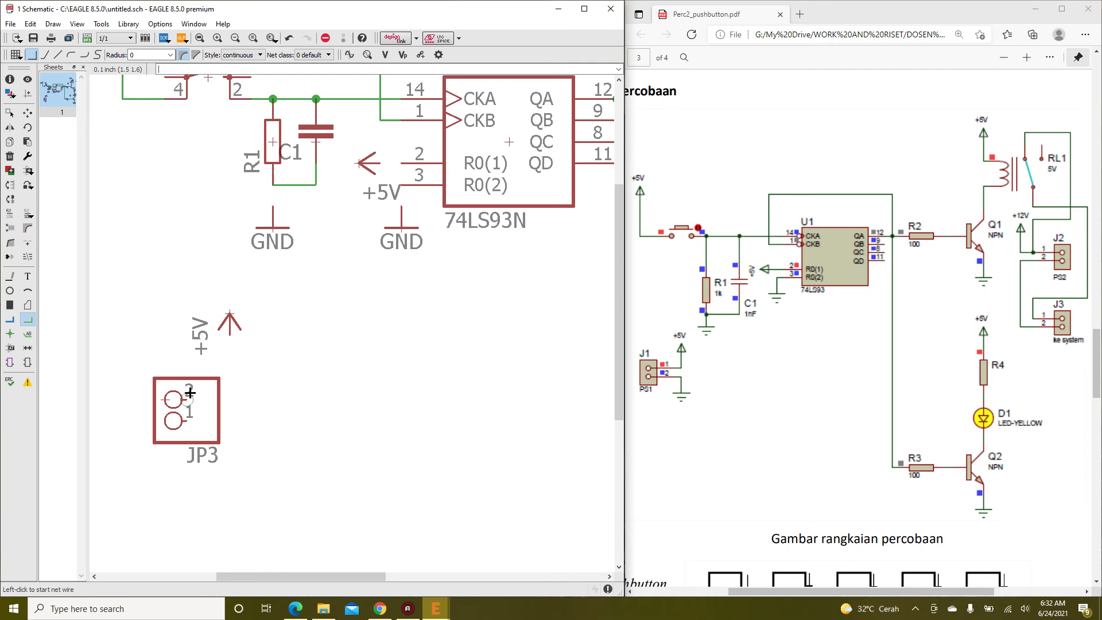
# Wire JP3 pin 2 to the +5V symbol above the connector
pyautogui.click(218, 319)
pyautogui.rightClick(222, 354)
pyautogui.click(230, 314)
# Copy the GND symbol from under R1, place it below and beside JP3, and wire JP3 pin 1 to it
pyautogui.click(9, 142)
pyautogui.click(263, 231)
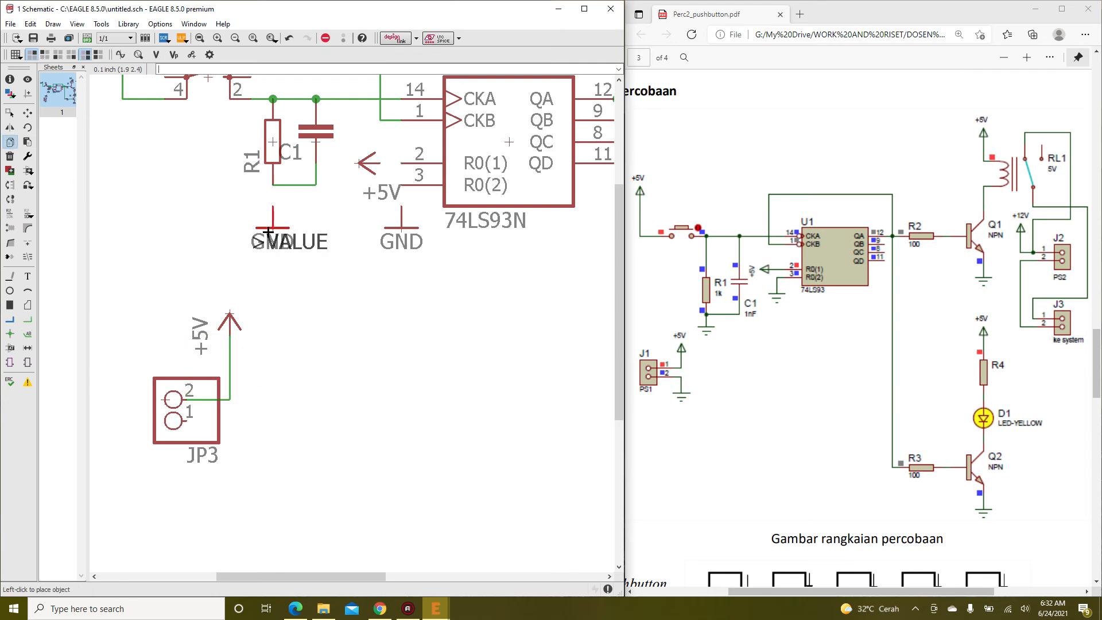
pyautogui.click(240, 470)
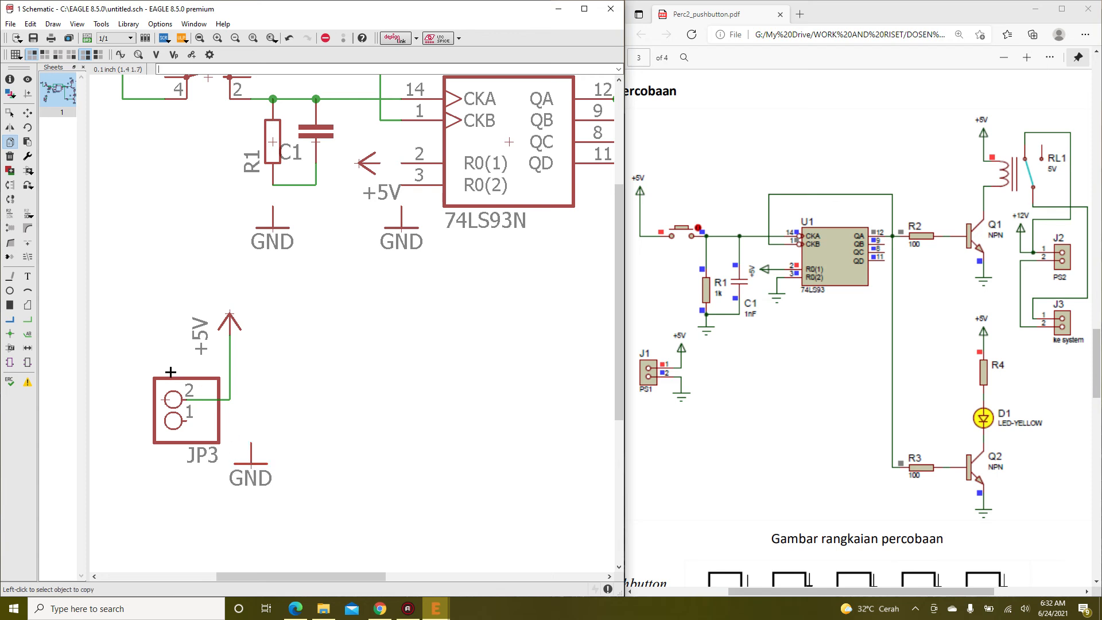
pyautogui.click(27, 319)
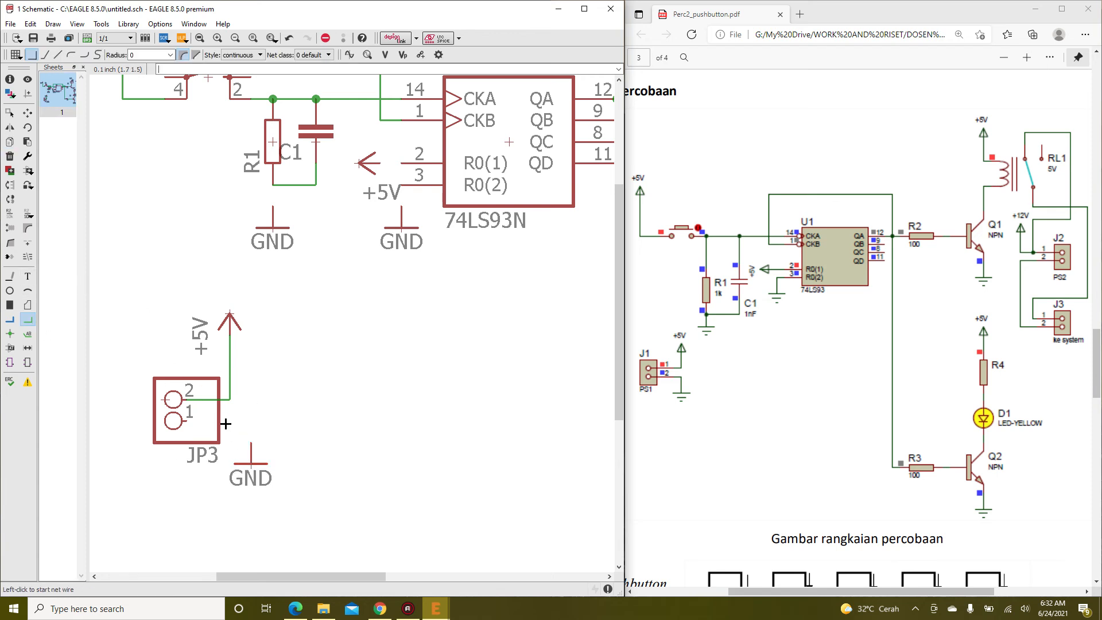
pyautogui.click(184, 422)
pyautogui.click(253, 444)
# Wire the GND symbol under R1 to the R1 and C1 node, merging net segment N$2 into supply net GND
pyautogui.scroll(-2, 415, 382)
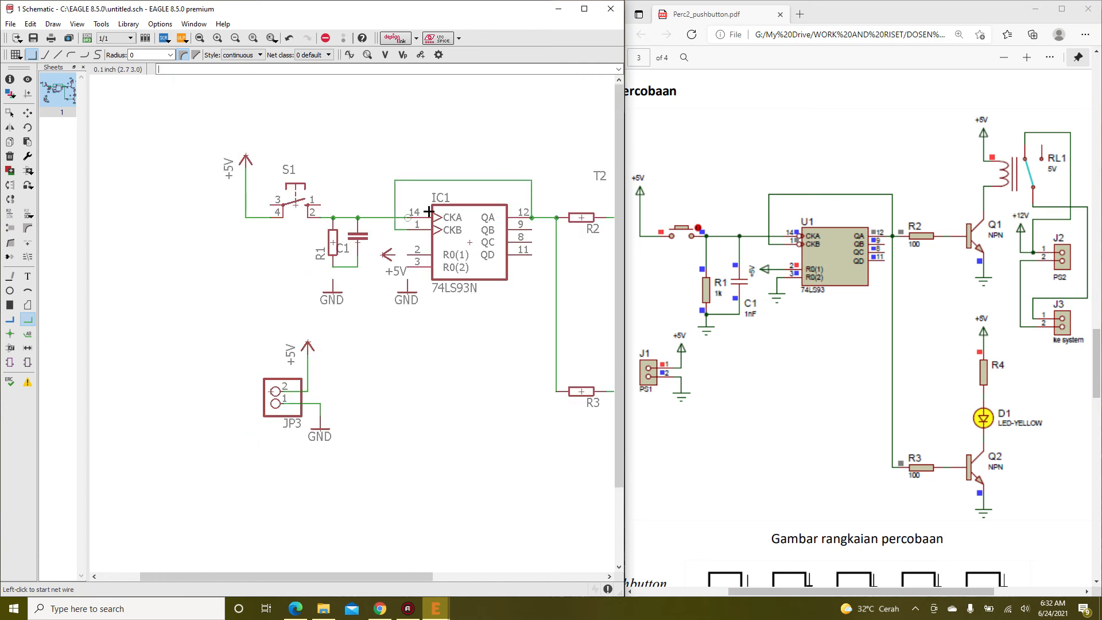
pyautogui.click(333, 281)
pyautogui.click(333, 266)
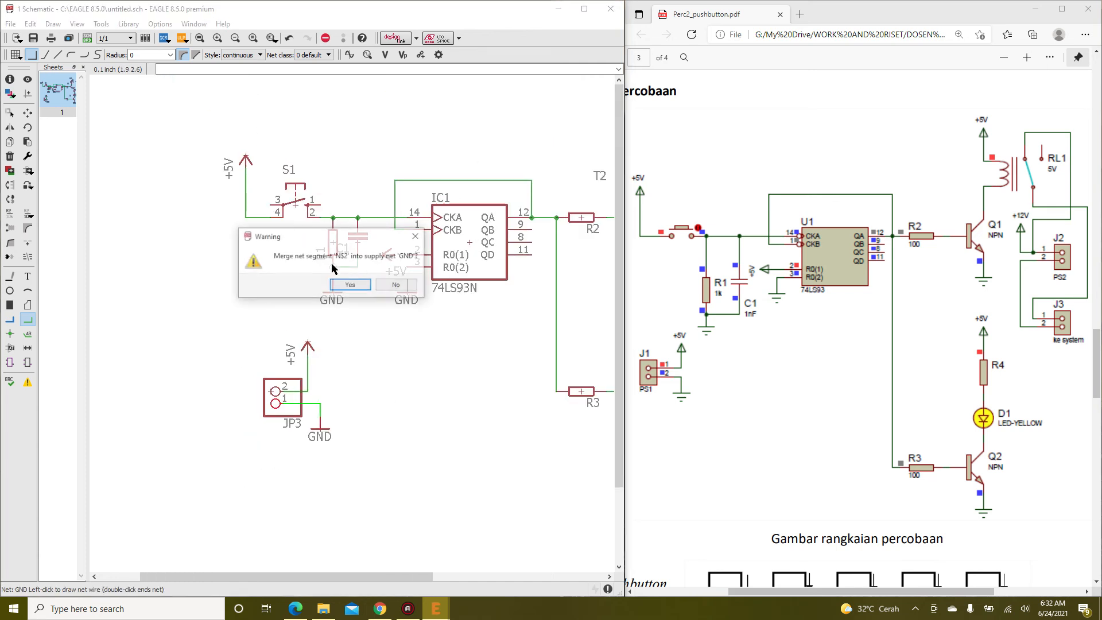
pyautogui.click(350, 285)
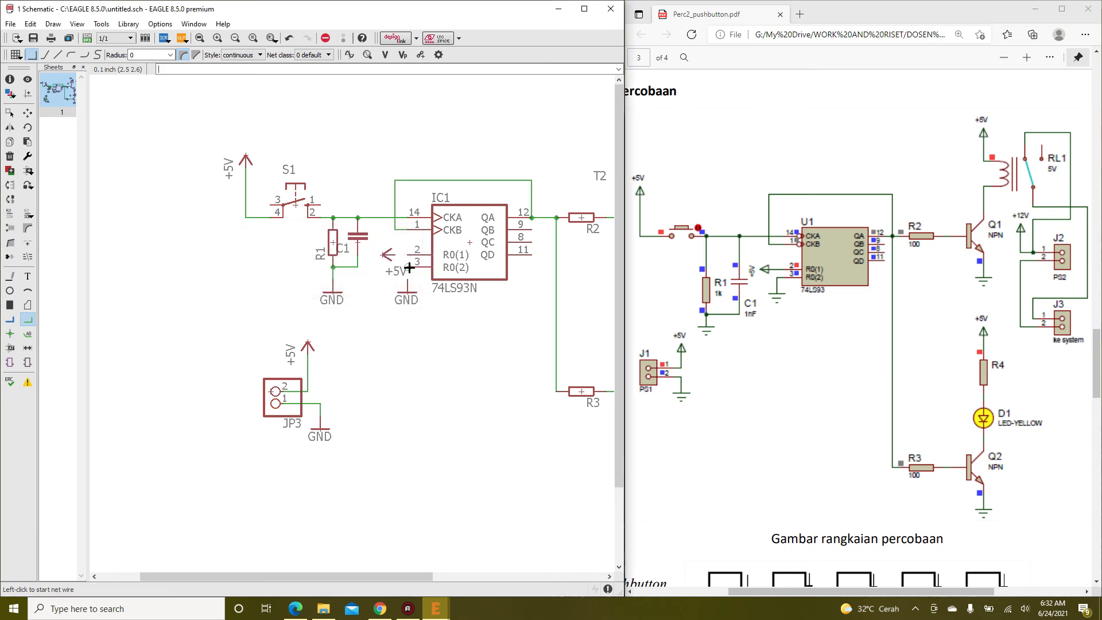
# Wire IC1's R0(1) pin to +5V, and wire its R0(2) pin and transistor T1's emitter to their GND symbols
pyautogui.scroll(3, 406, 266)
pyautogui.click(374, 235)
pyautogui.press('Escape')
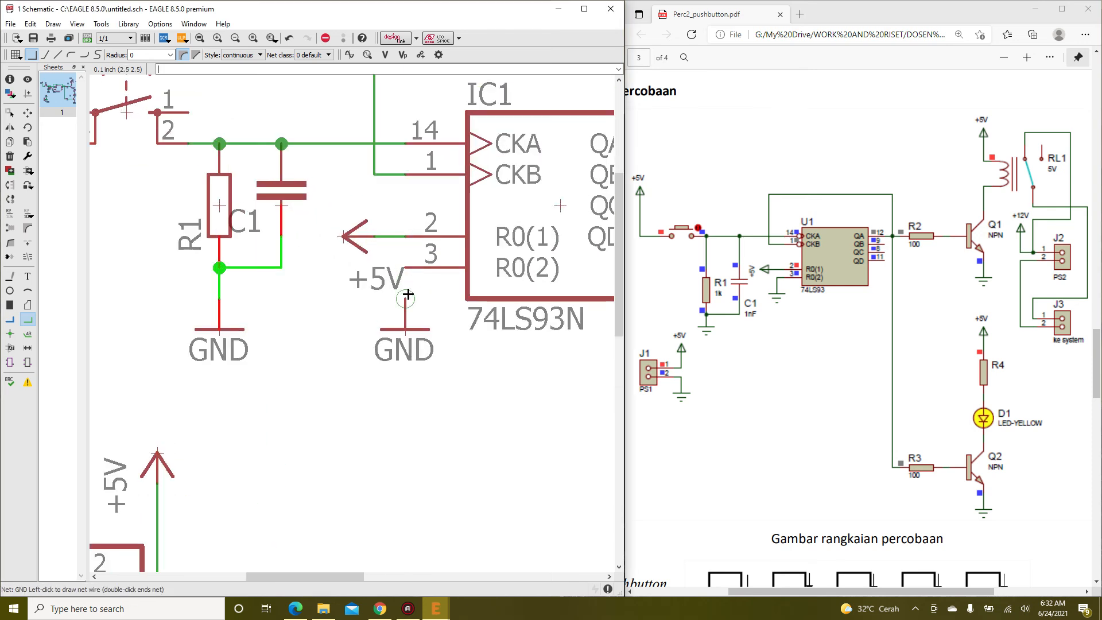
pyautogui.scroll(-3, 194, 286)
pyautogui.scroll(3, 396, 307)
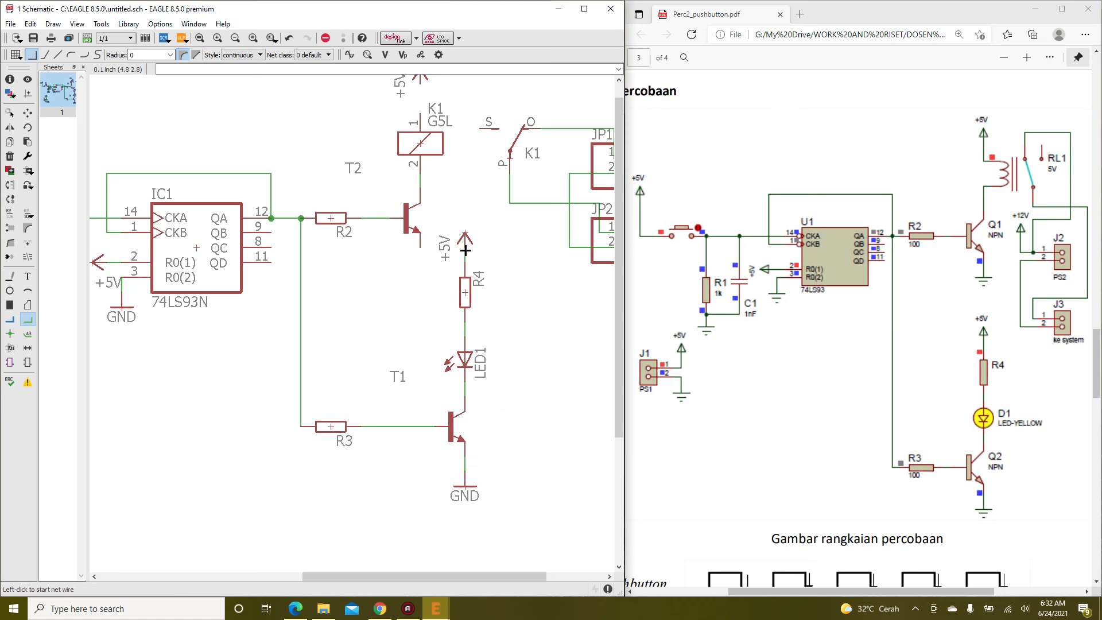
# Wire resistor R4 and relay K1's coil pin 1 to the +5V symbols above them
pyautogui.scroll(-3, 335, 320)
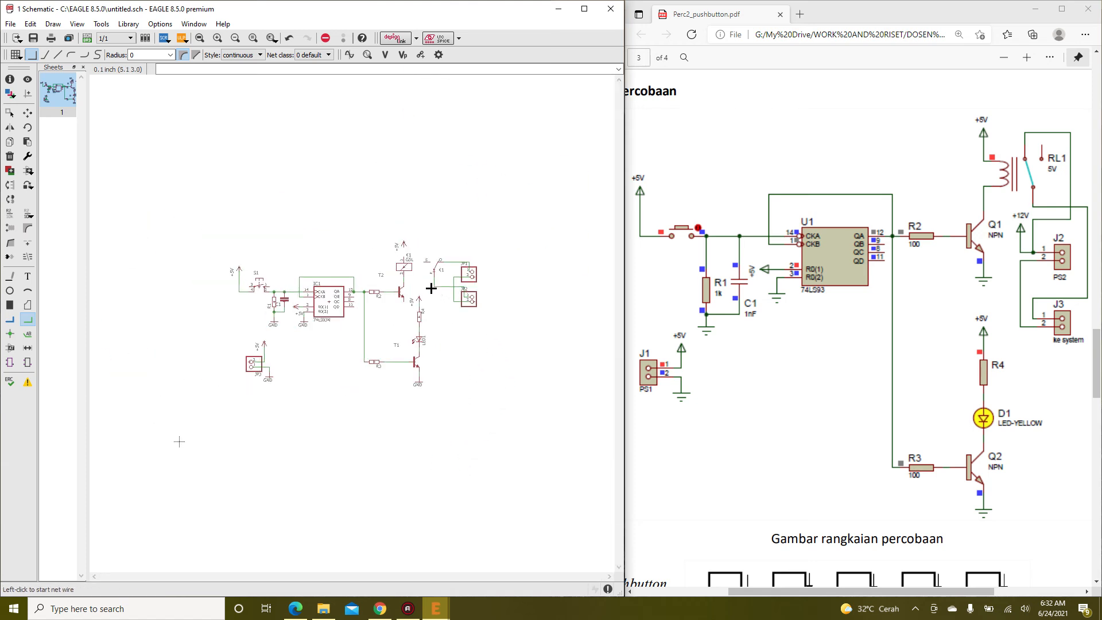
pyautogui.scroll(3, 411, 245)
pyautogui.click(377, 234)
pyautogui.click(377, 205)
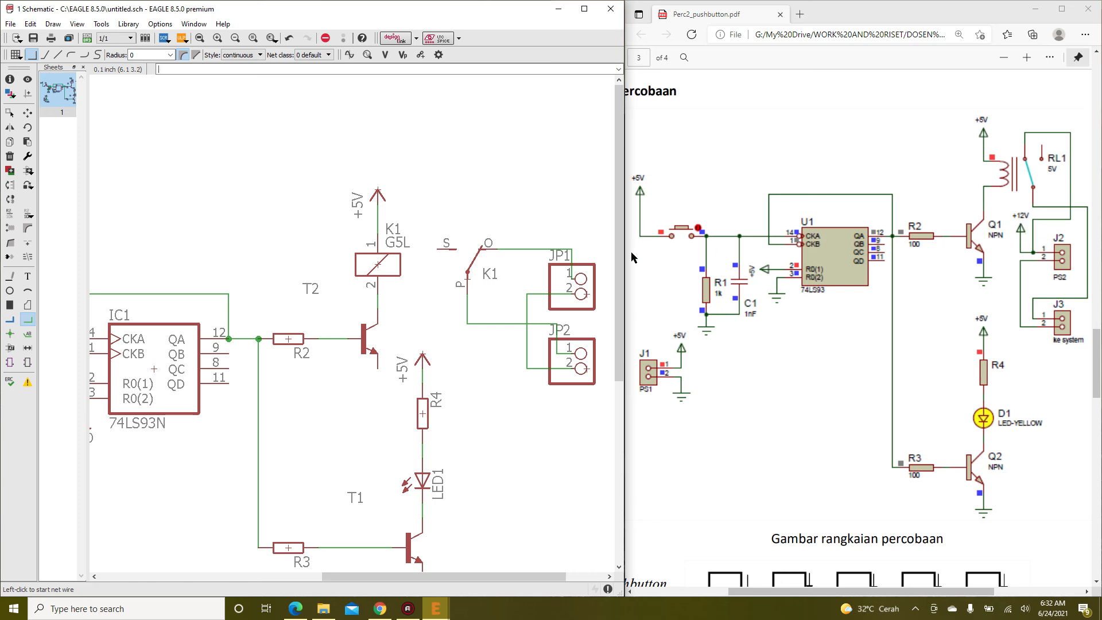
# Try placing a copy of T1's GND symbol below transistor T2's emitter, and undo the copy
pyautogui.click(10, 142)
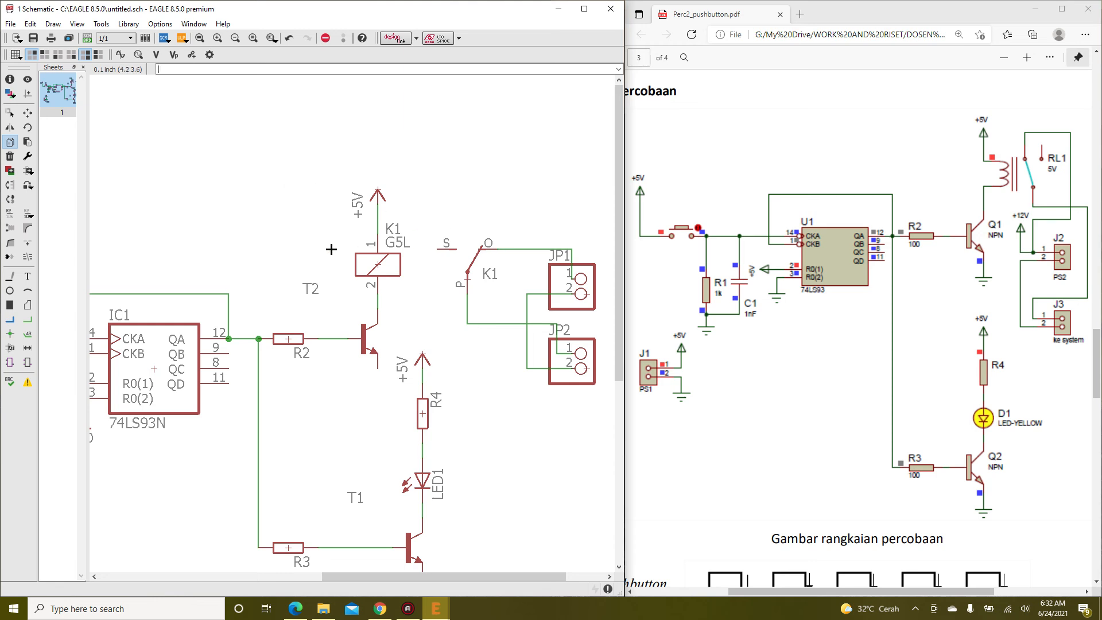
pyautogui.scroll(-3, 331, 249)
pyautogui.scroll(3, 425, 258)
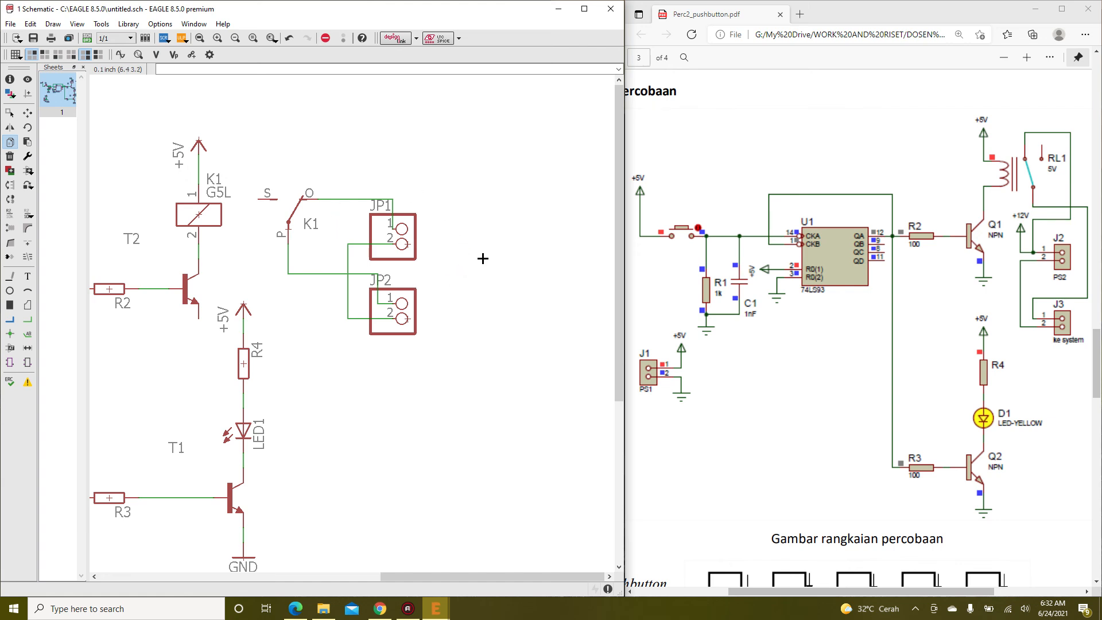
pyautogui.scroll(-3, 483, 258)
pyautogui.scroll(2, 500, 270)
pyautogui.scroll(2, 359, 266)
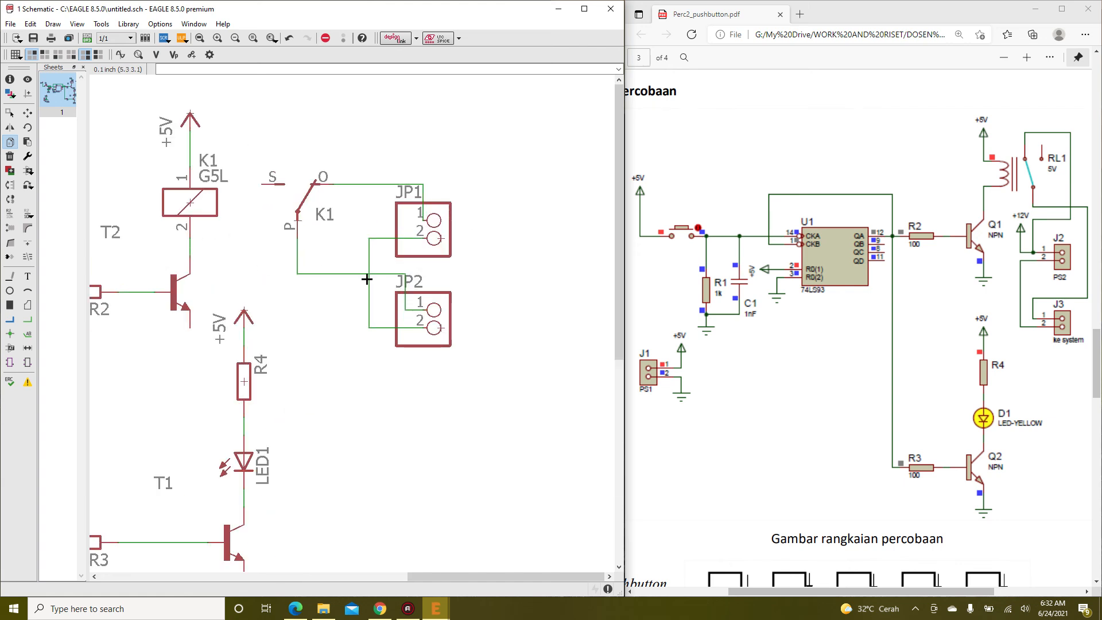
pyautogui.scroll(-2, 367, 278)
pyautogui.click(305, 518)
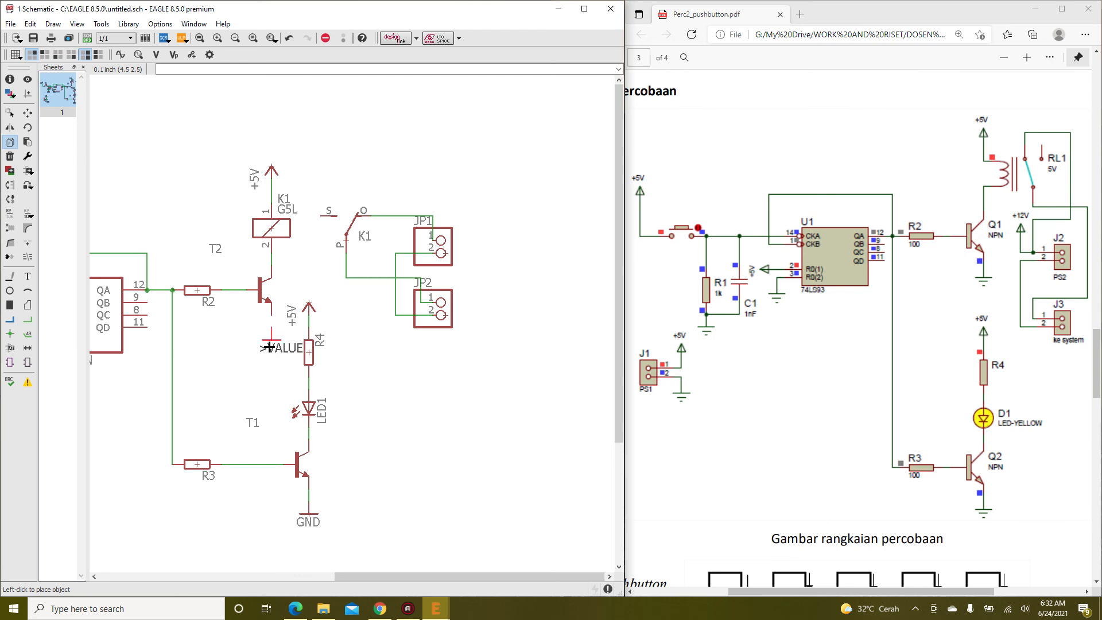
pyautogui.click(266, 340)
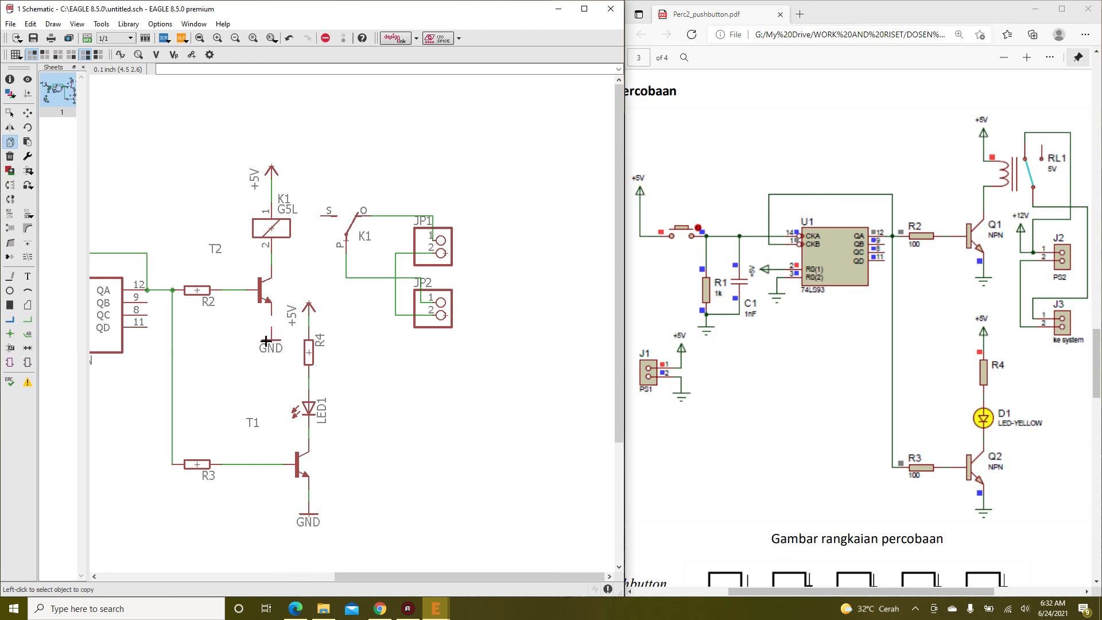
pyautogui.click(27, 112)
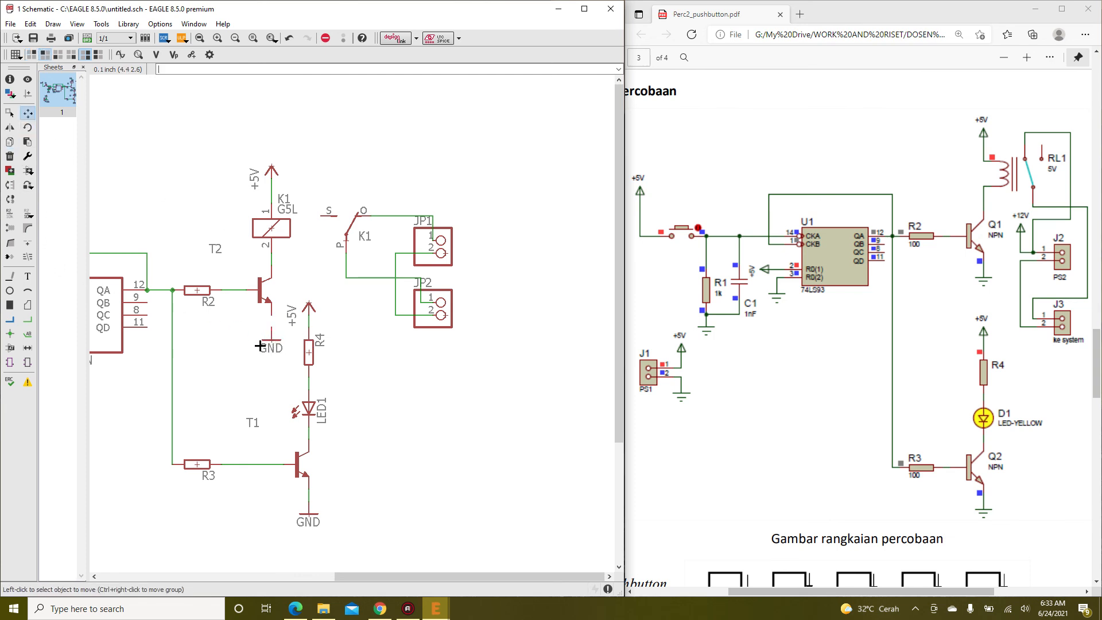
pyautogui.hotkey('ctrl', 'z')
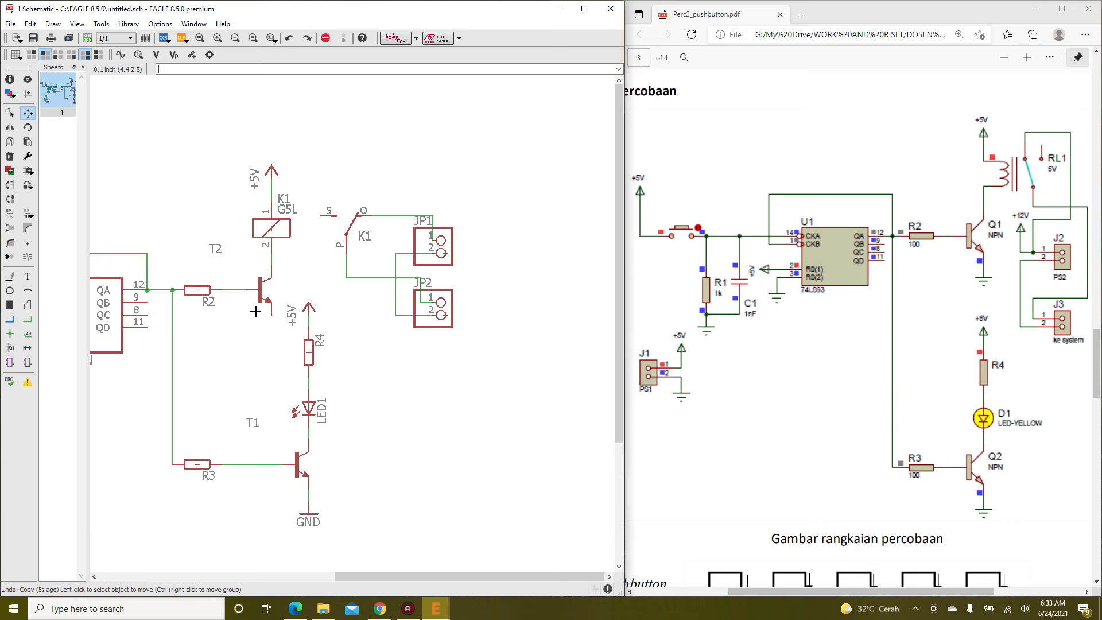
# Copy the GND symbol under T1 and place it directly on the end of transistor T2's emitter pin
pyautogui.click(12, 155)
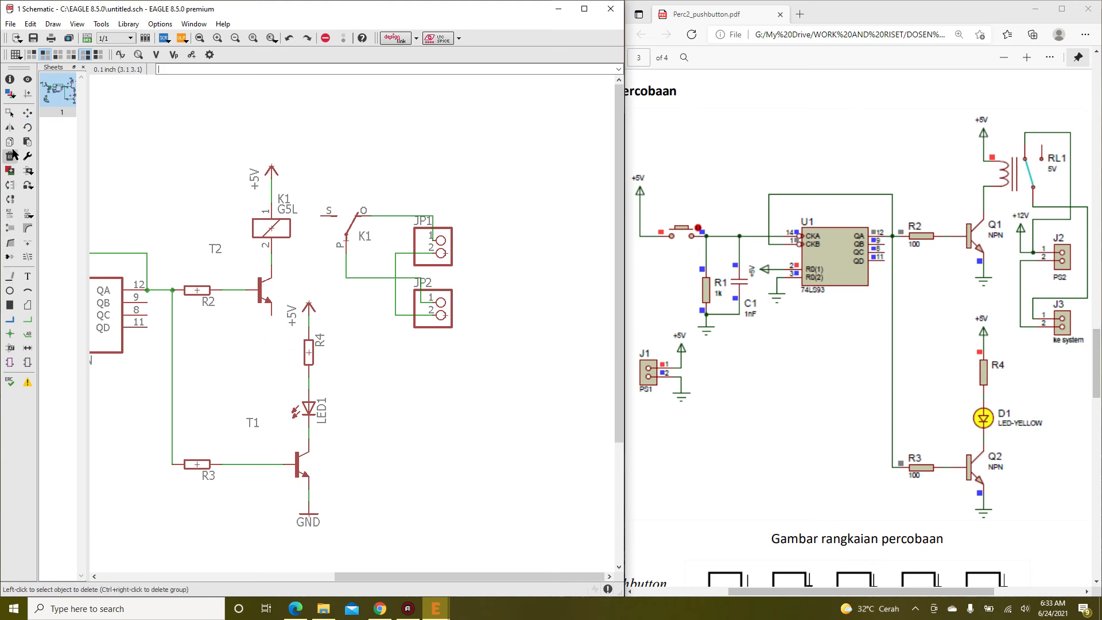
pyautogui.click(9, 142)
pyautogui.click(308, 515)
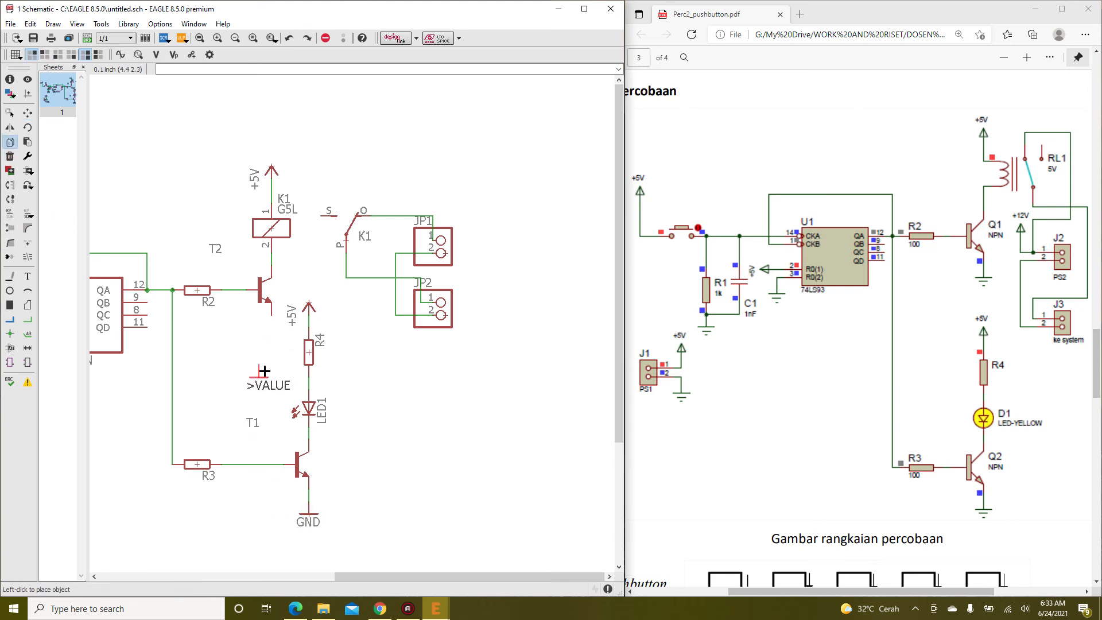
pyautogui.scroll(3, 270, 337)
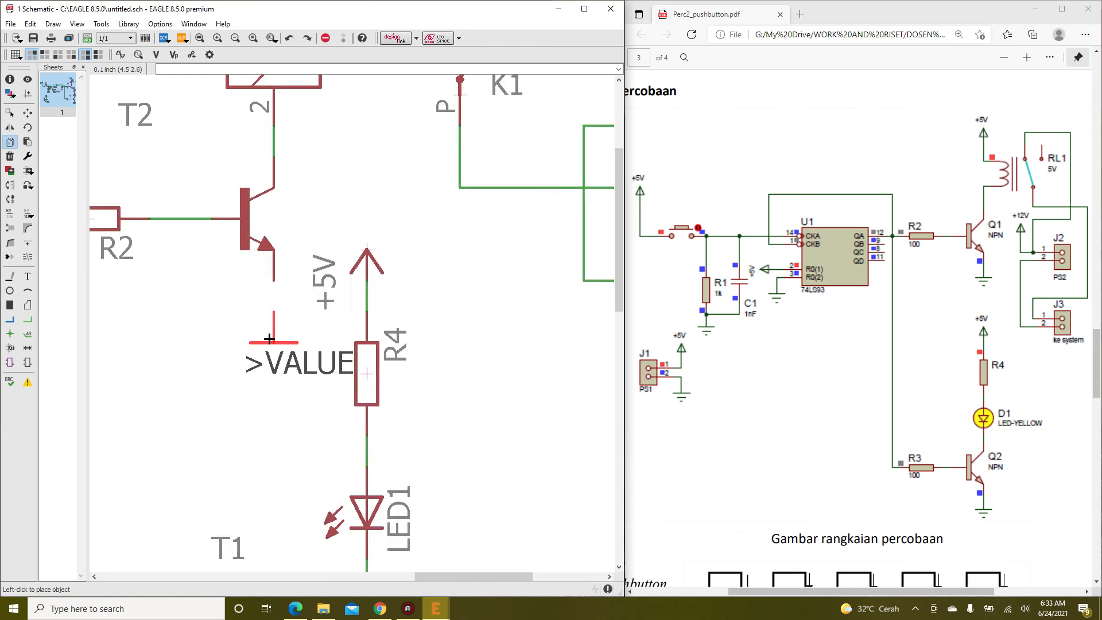
pyautogui.scroll(1, 270, 339)
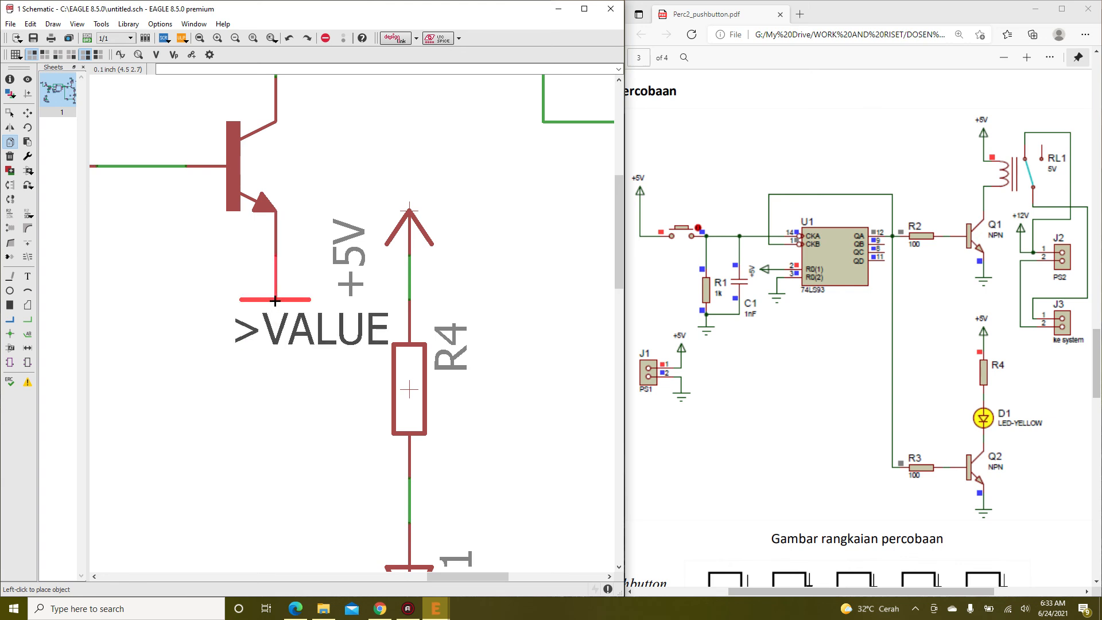
pyautogui.click(275, 299)
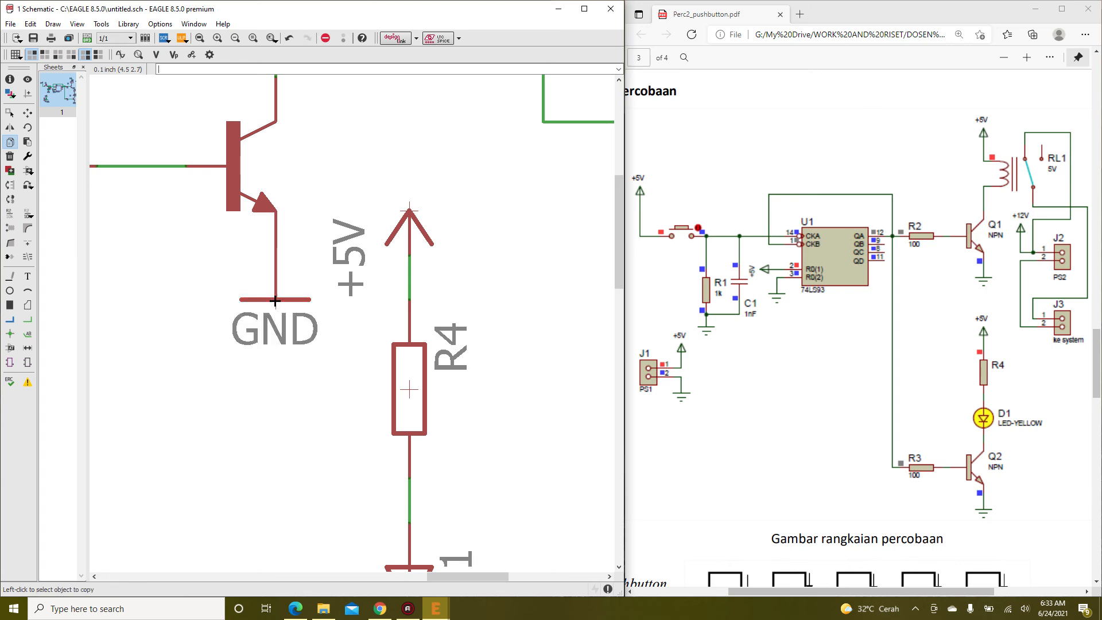
# Move T2's GND symbol down one grid step to pull out a net wire from the emitter
pyautogui.click(27, 113)
pyautogui.click(276, 305)
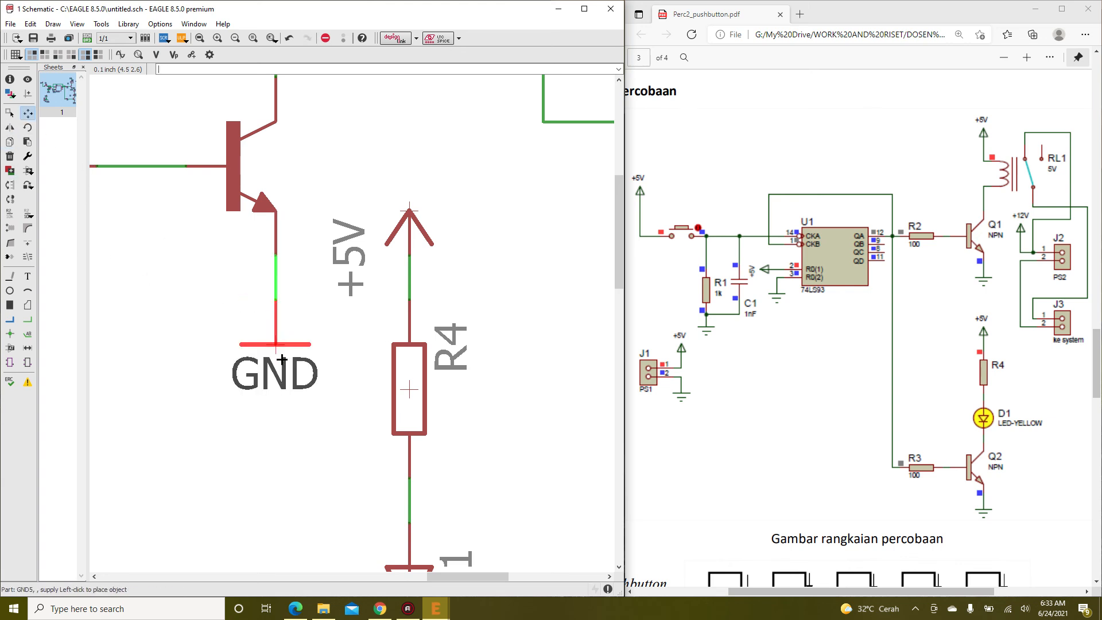
pyautogui.click(282, 359)
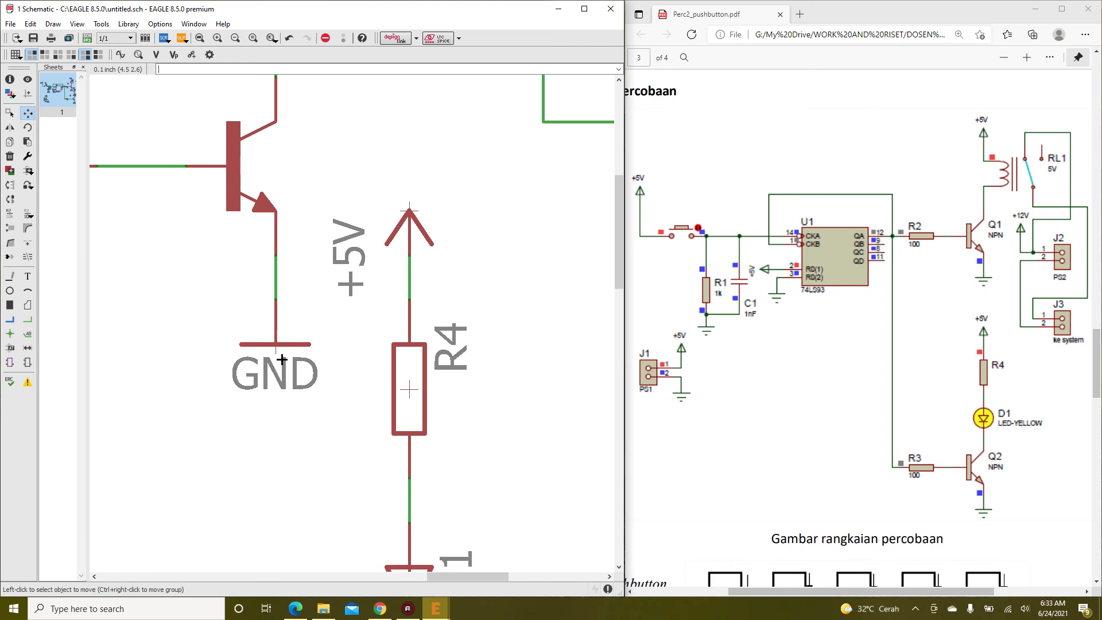
pyautogui.scroll(-5, 281, 360)
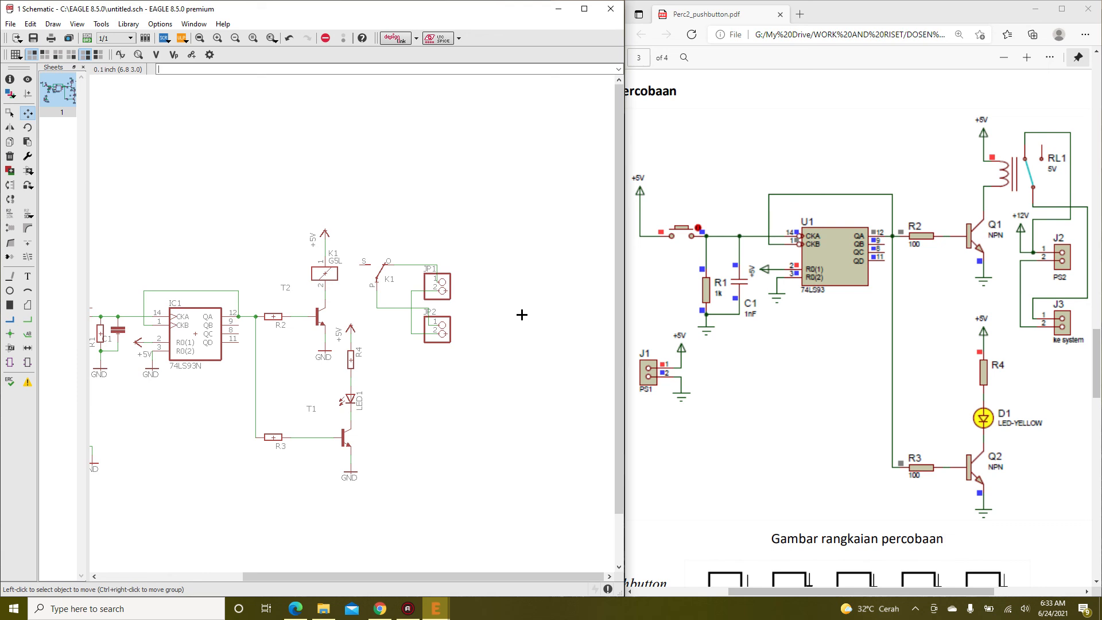
pyautogui.scroll(-1, 522, 314)
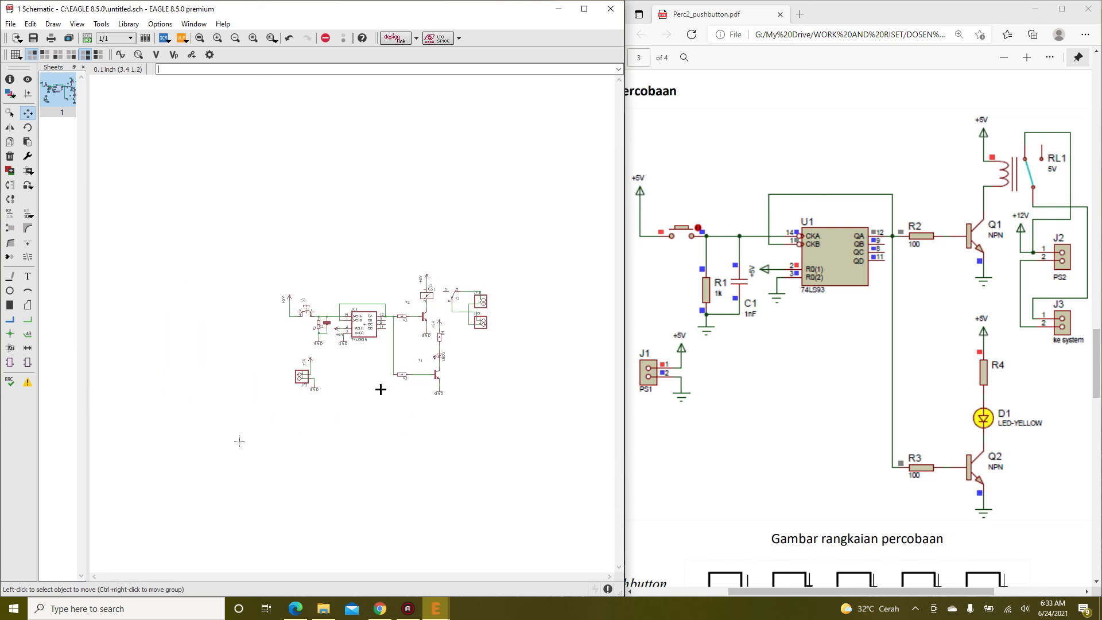
pyautogui.scroll(4, 380, 379)
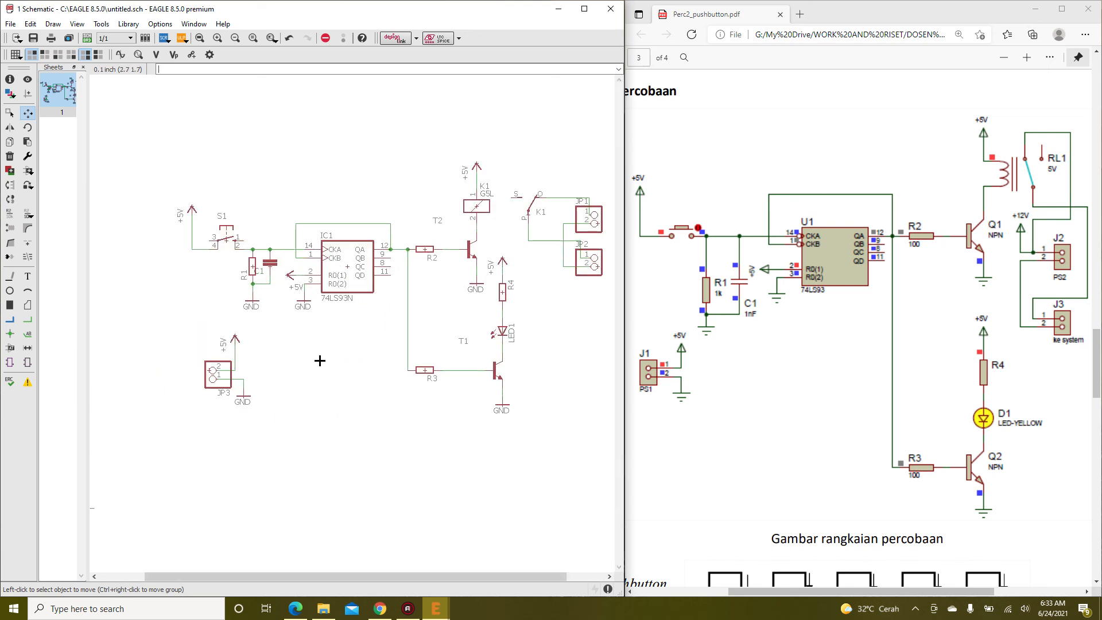
pyautogui.scroll(-2, 313, 358)
pyautogui.scroll(2, 388, 312)
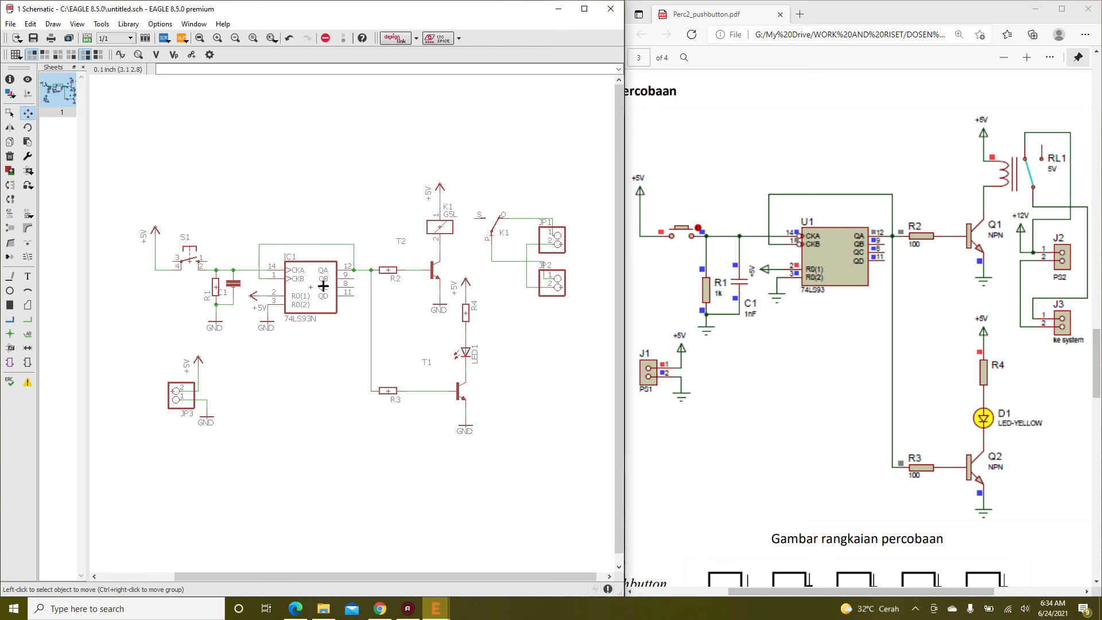
# Separate IC1's name and value labels from the part, and invoke its PWRN power gate, placing it horizontally below the IC
pyautogui.click(7, 228)
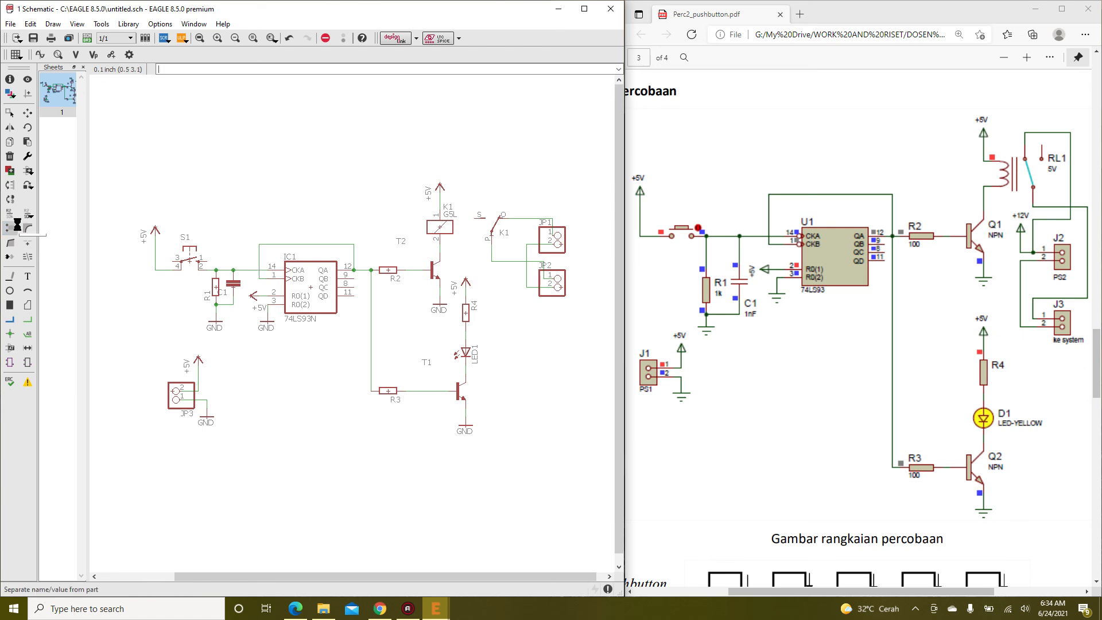
pyautogui.click(308, 287)
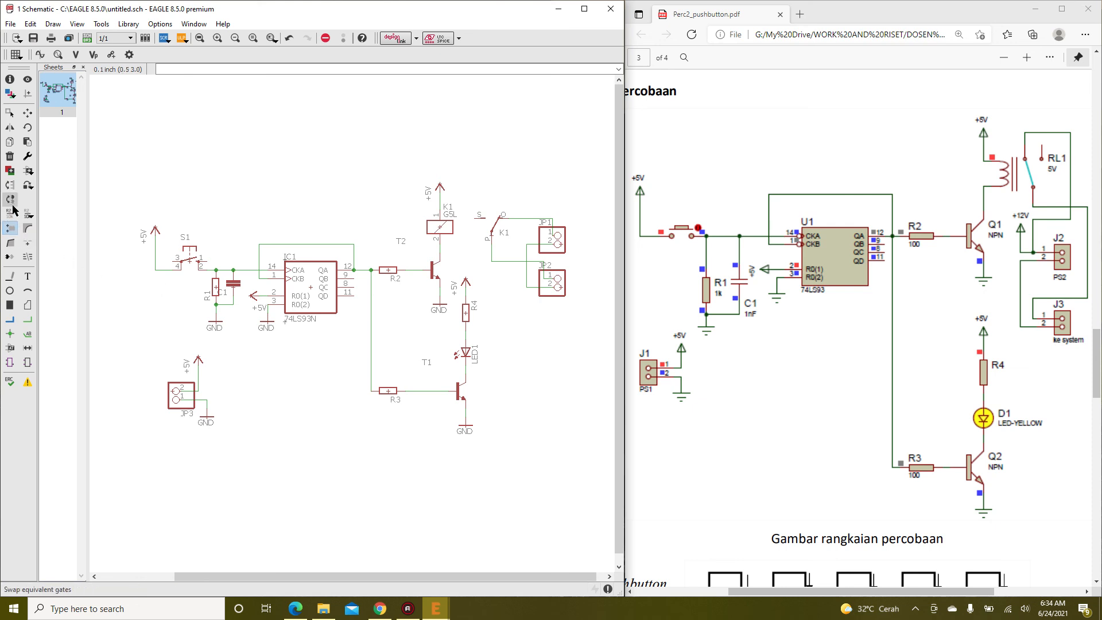
pyautogui.click(10, 260)
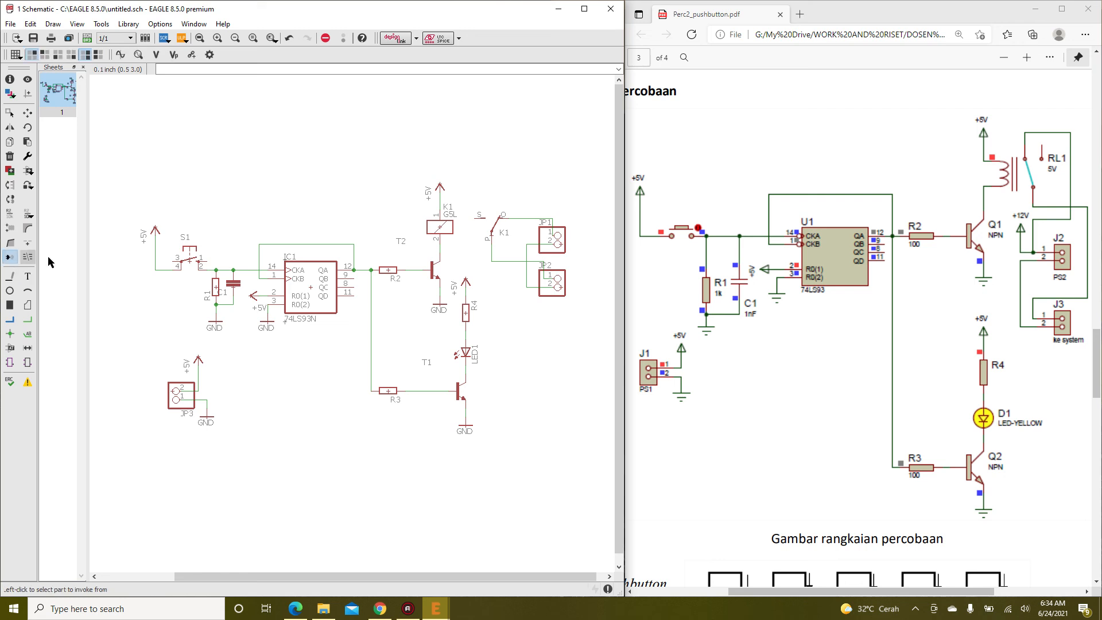
pyautogui.click(310, 291)
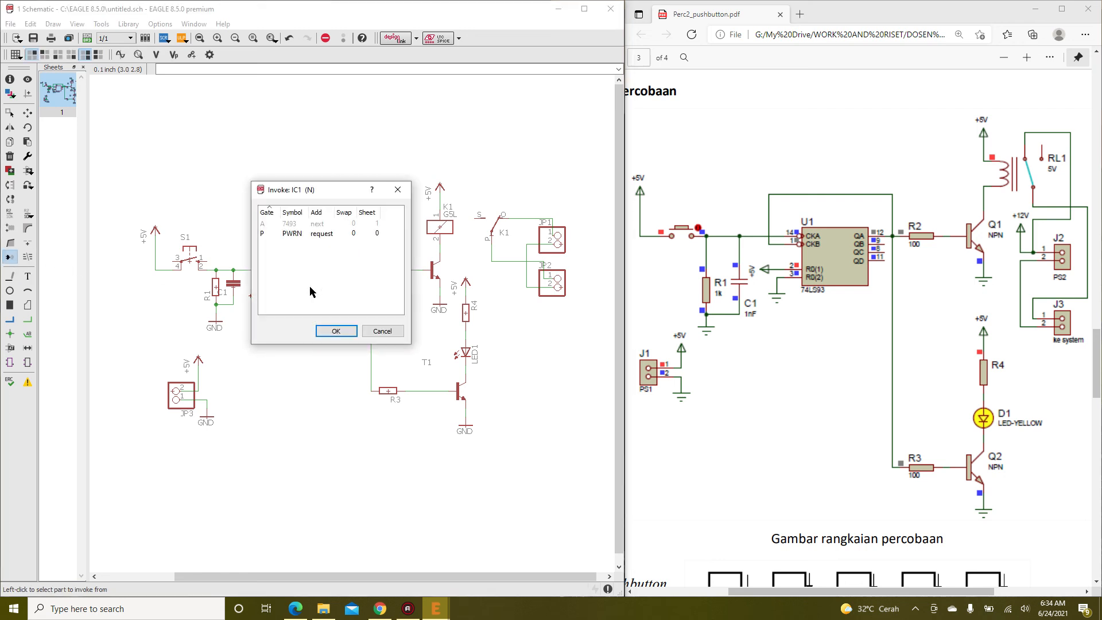
pyautogui.click(294, 234)
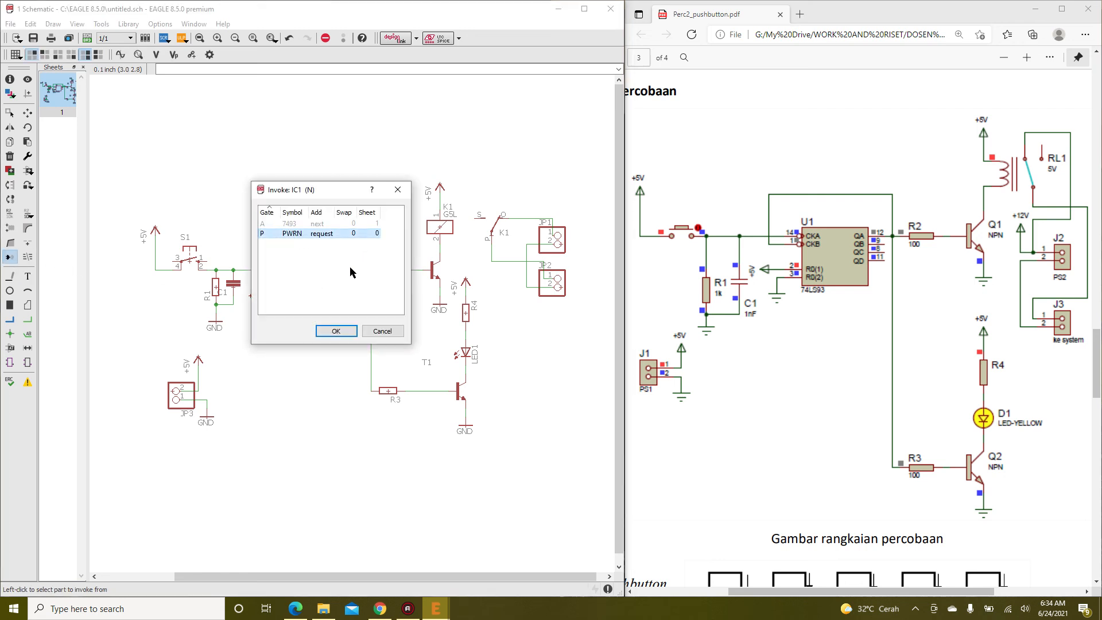
pyautogui.click(340, 331)
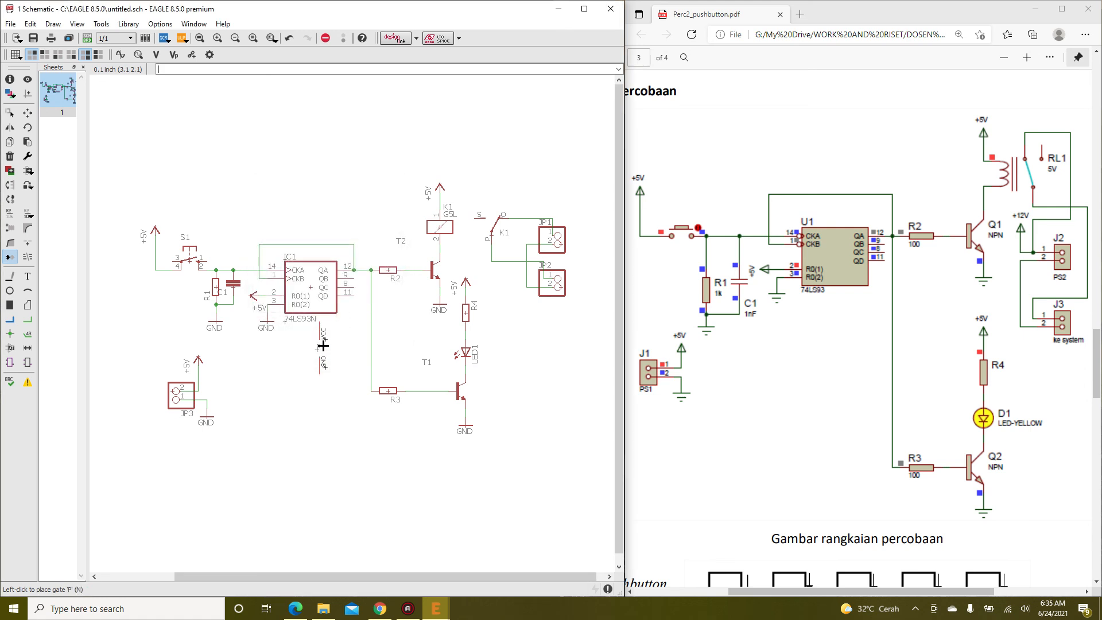
pyautogui.click(308, 364)
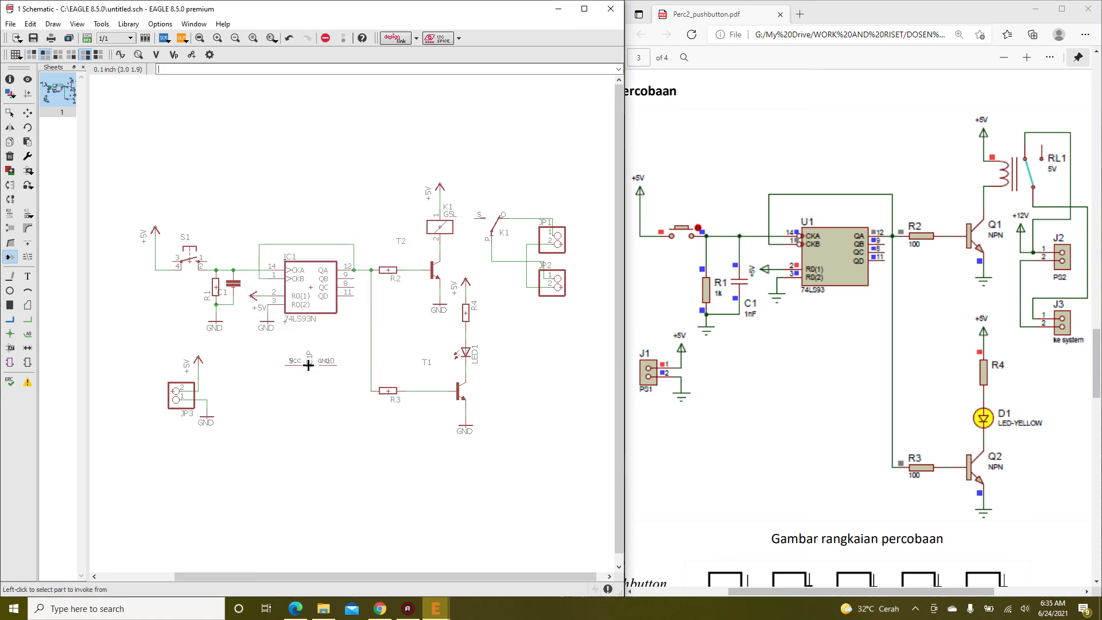
# Copy IC1's +5V symbol, rotated upright, onto the power gate's VCC pin end, and IC1's GND symbol onto its GND pin end
pyautogui.scroll(5, 300, 360)
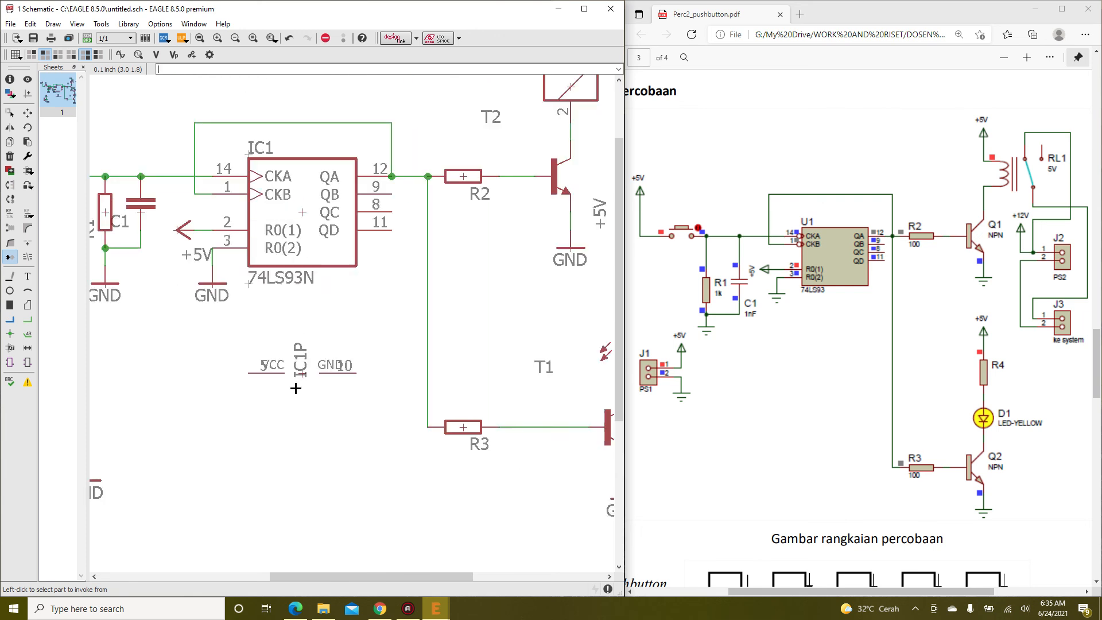
pyautogui.scroll(-1, 353, 280)
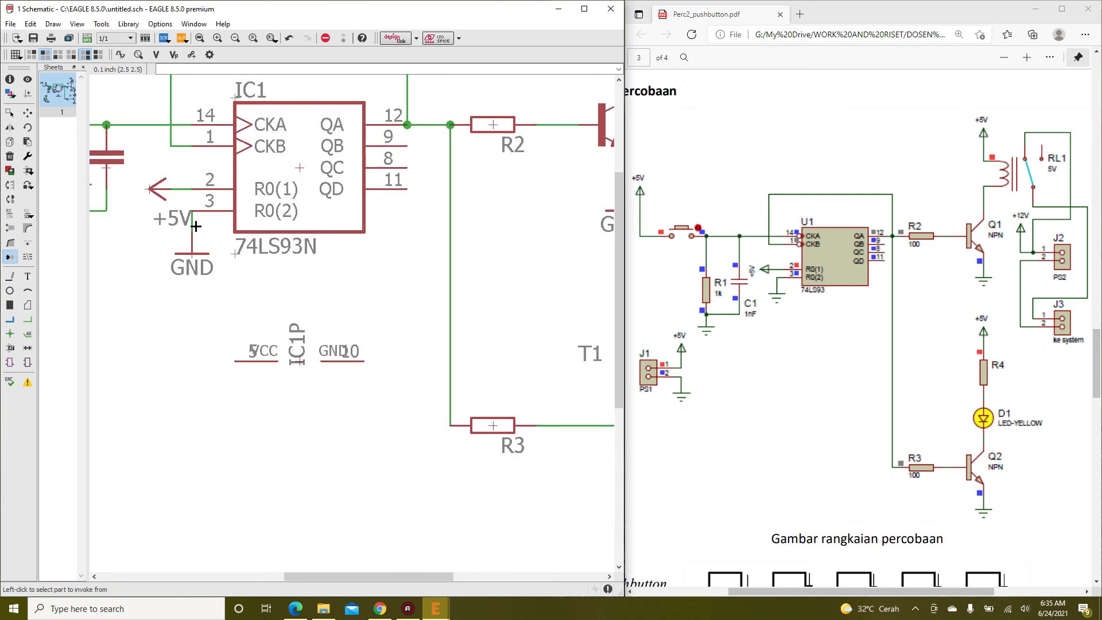
pyautogui.click(8, 145)
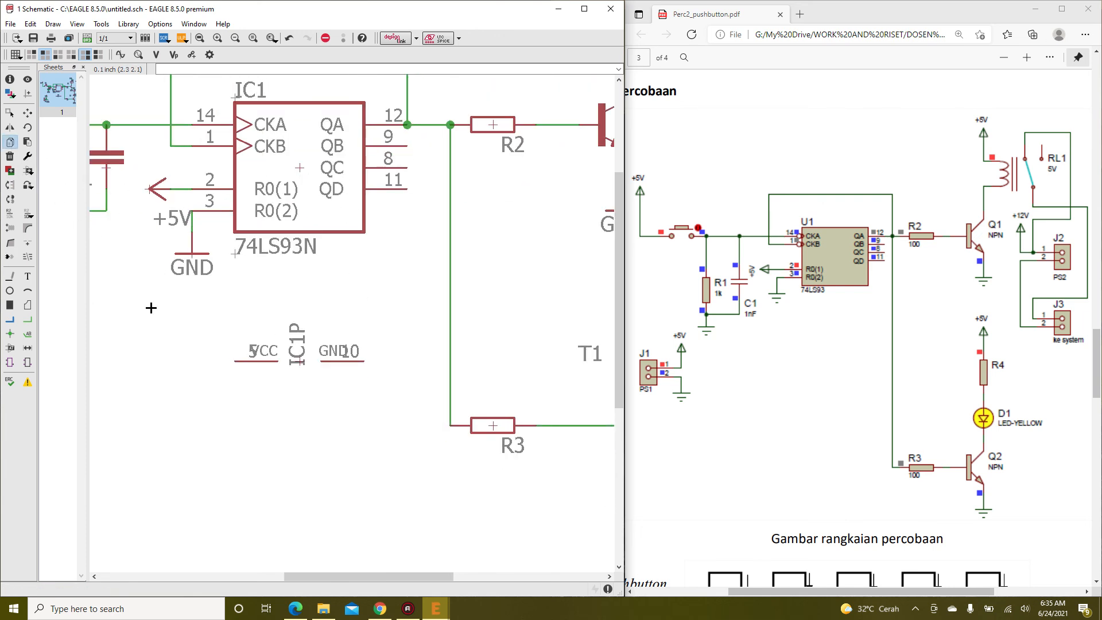
pyautogui.click(150, 188)
pyautogui.rightClick(167, 287)
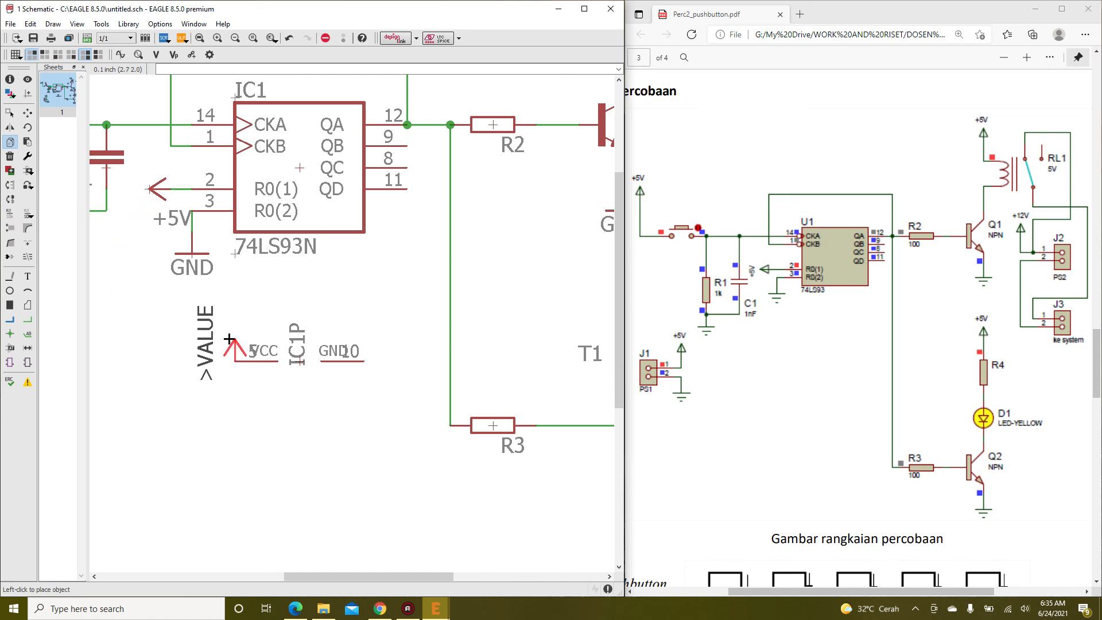
pyautogui.click(234, 338)
pyautogui.click(185, 255)
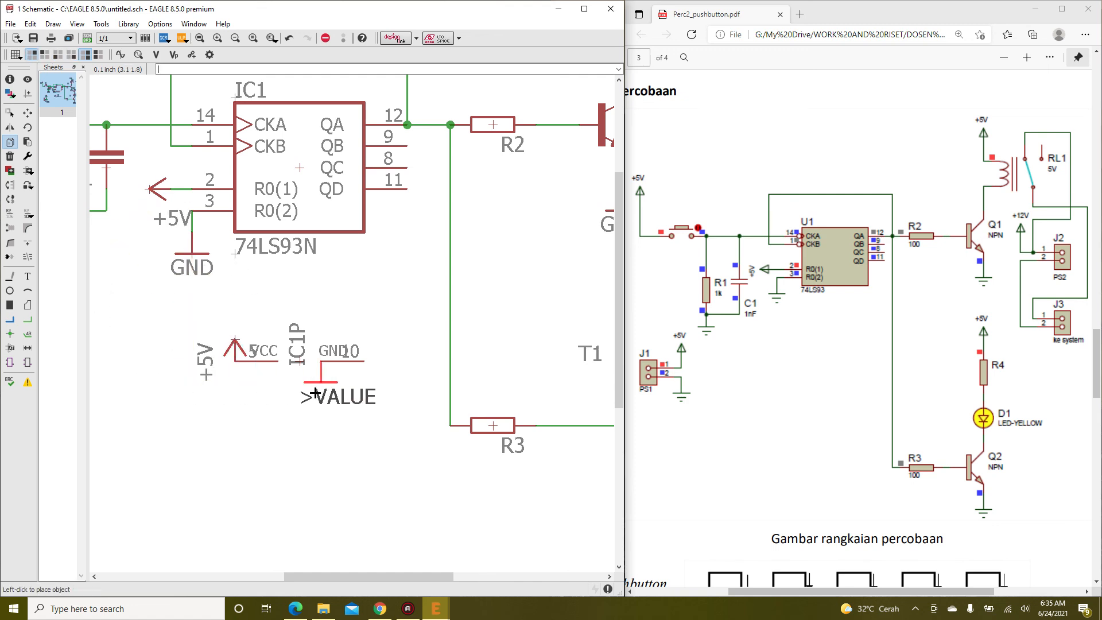
pyautogui.click(368, 385)
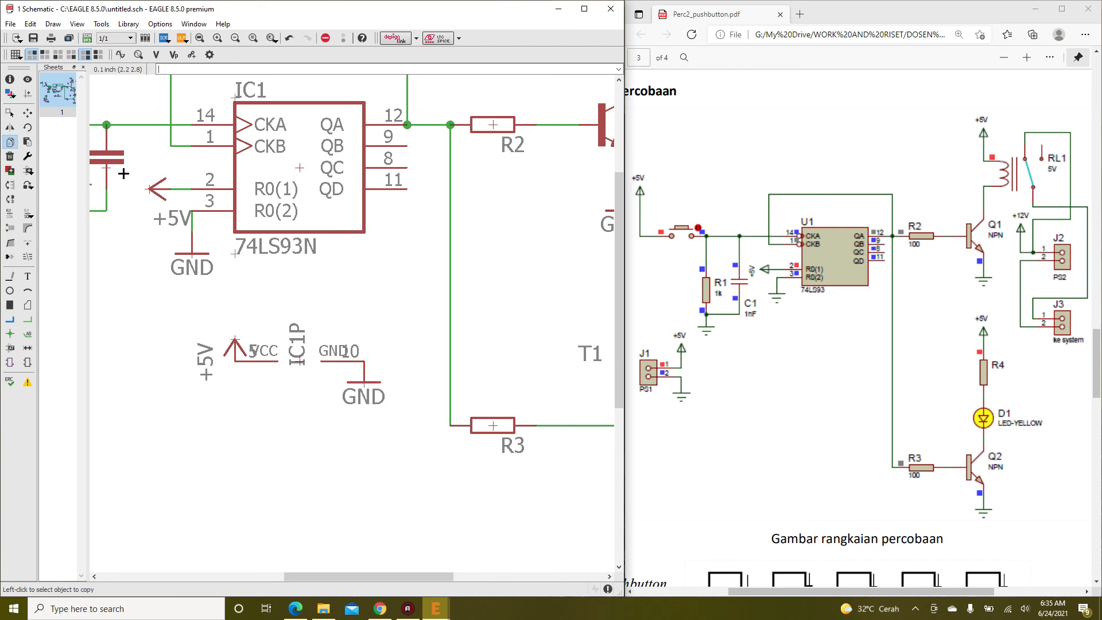
# Move the power gate's +5V and GND symbols one grid step outward each to pull out net wires from the VCC and GND pins
pyautogui.click(28, 112)
pyautogui.click(236, 341)
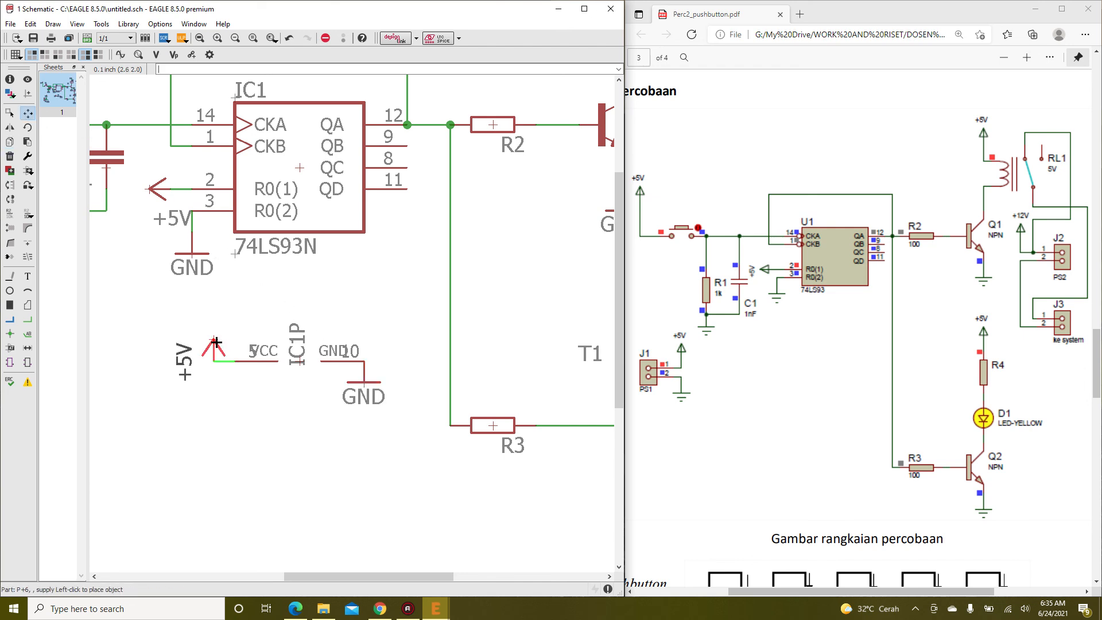
pyautogui.click(214, 340)
pyautogui.click(364, 382)
pyautogui.click(385, 382)
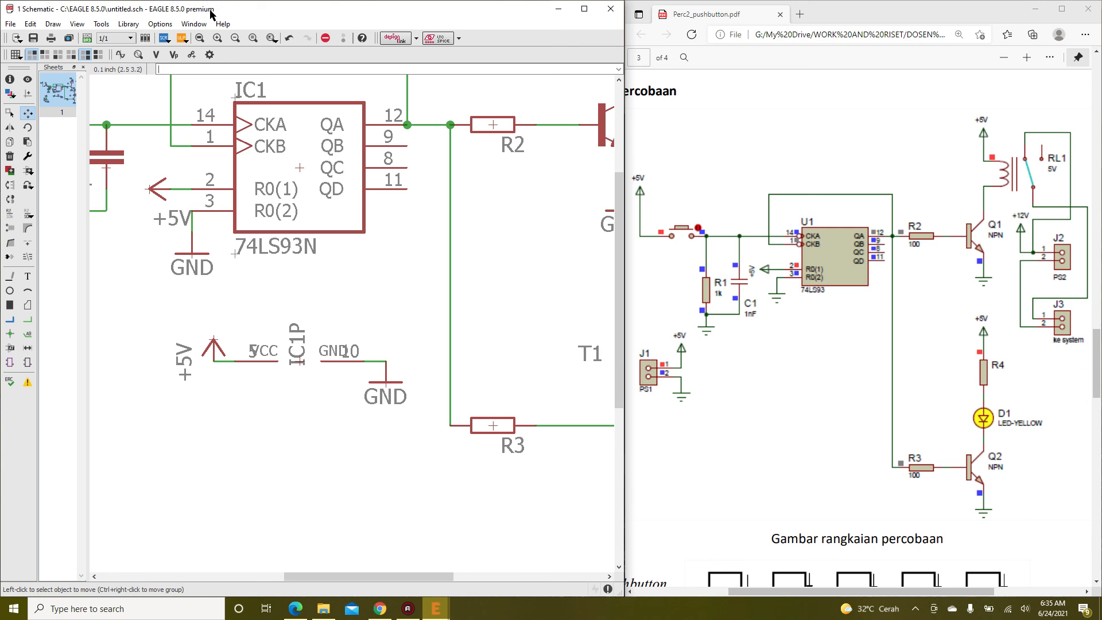
pyautogui.click(200, 38)
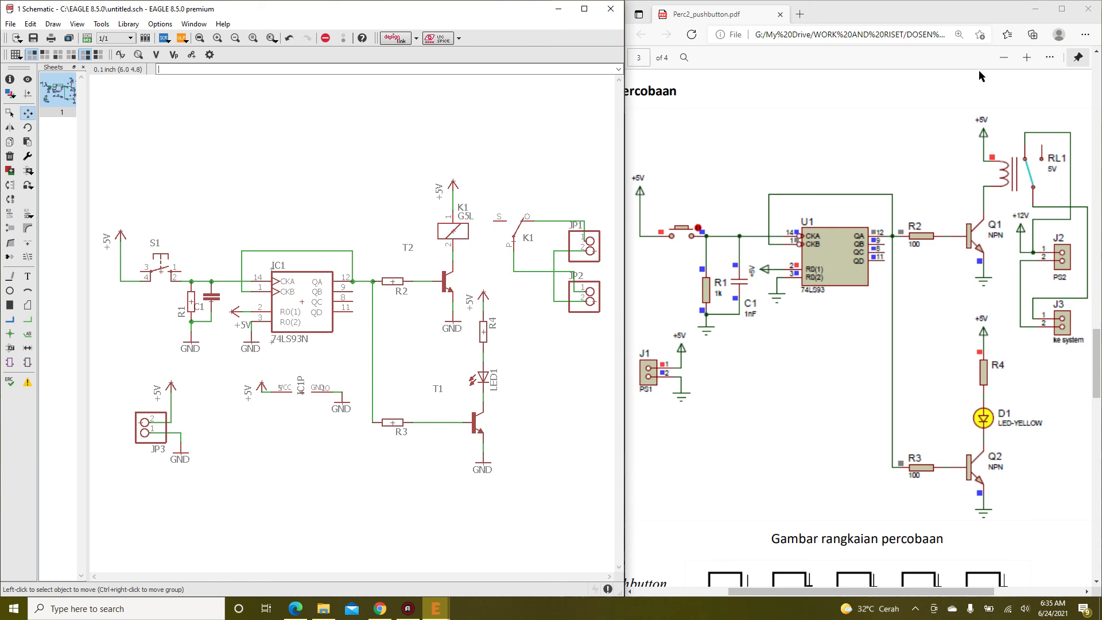
pyautogui.click(408, 608)
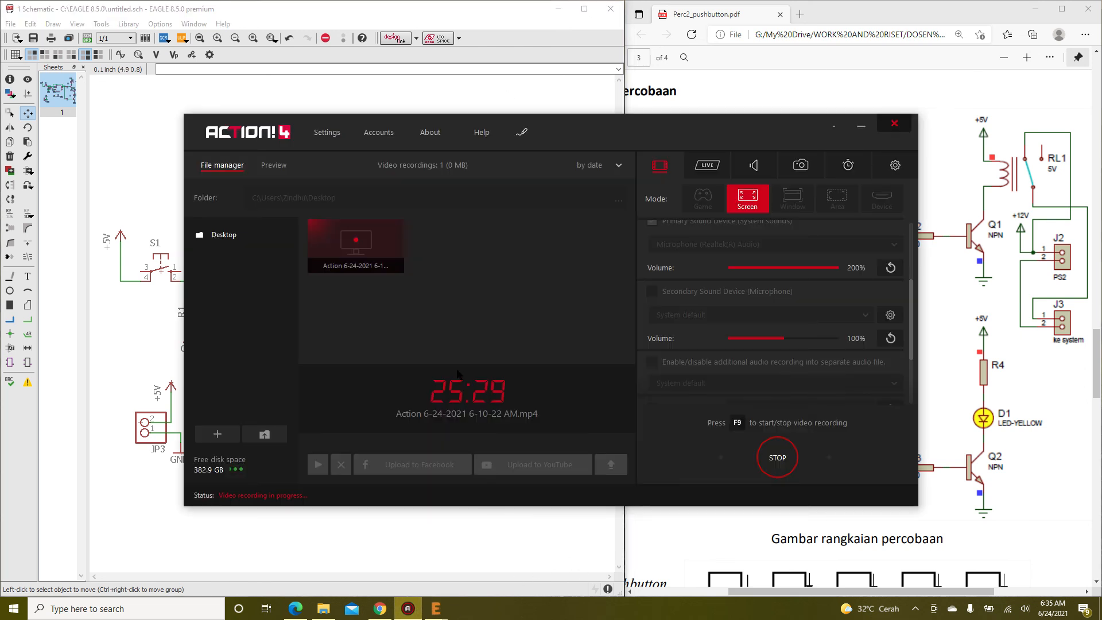